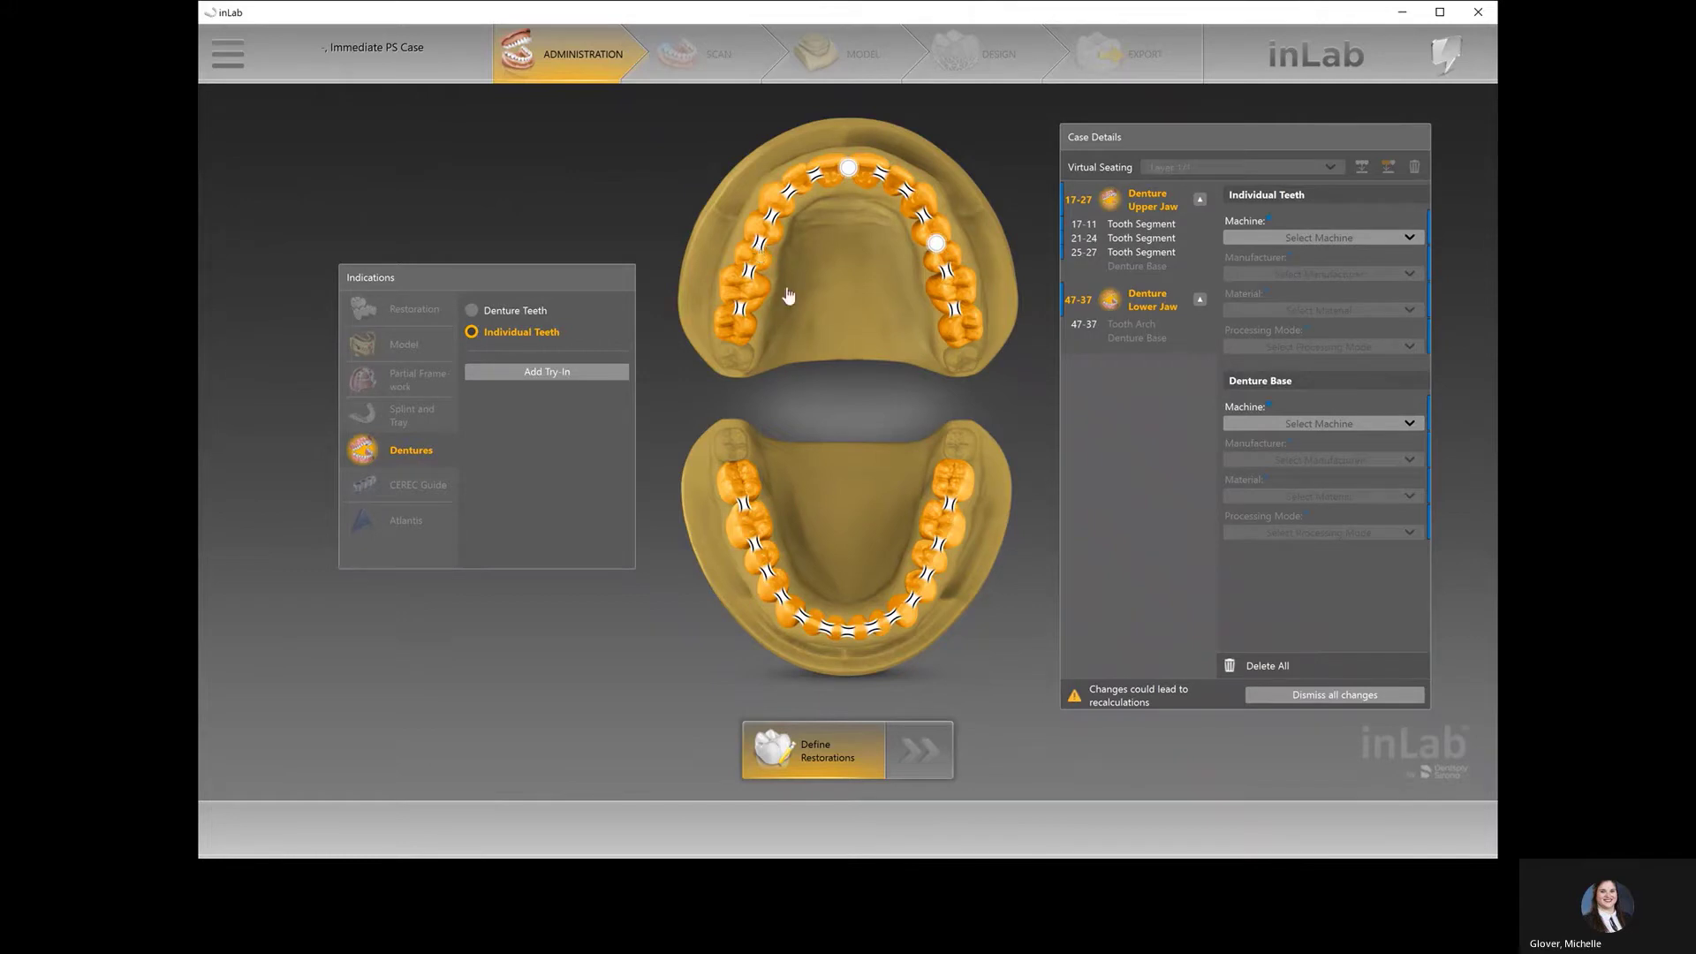
- Set the individual teeth production to machine MC X5, manufacturer Dentsply Sirona and material Multilayer PMMA Disc
click(1270, 239)
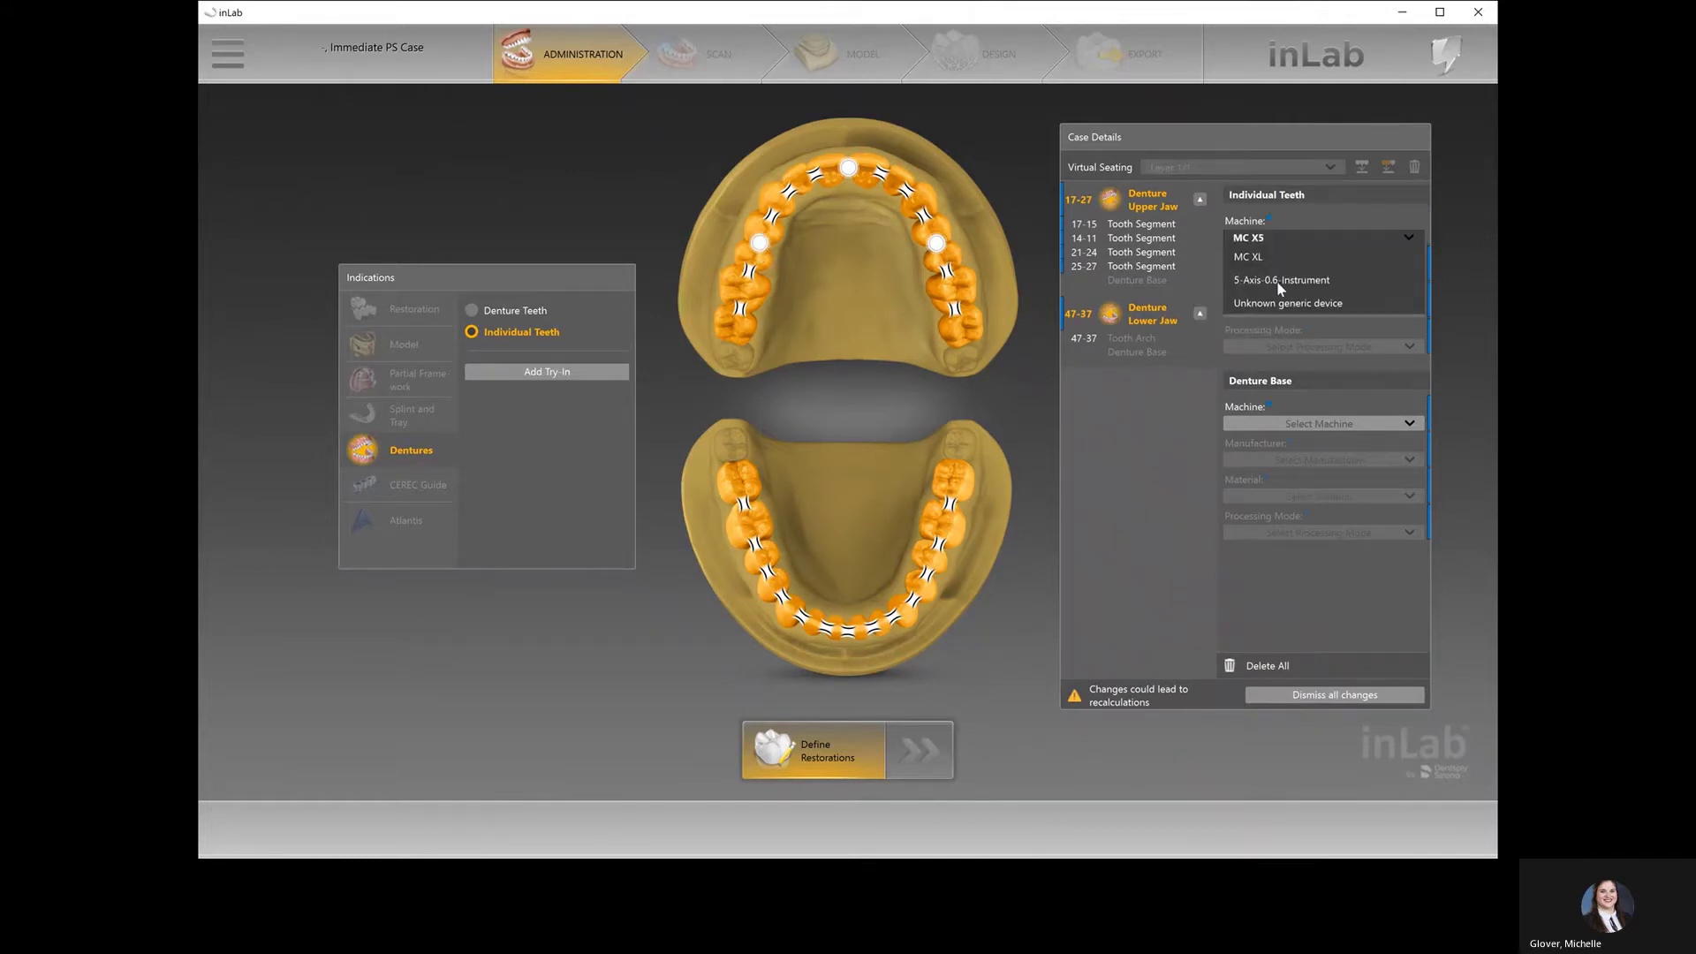
click(1276, 281)
click(1276, 276)
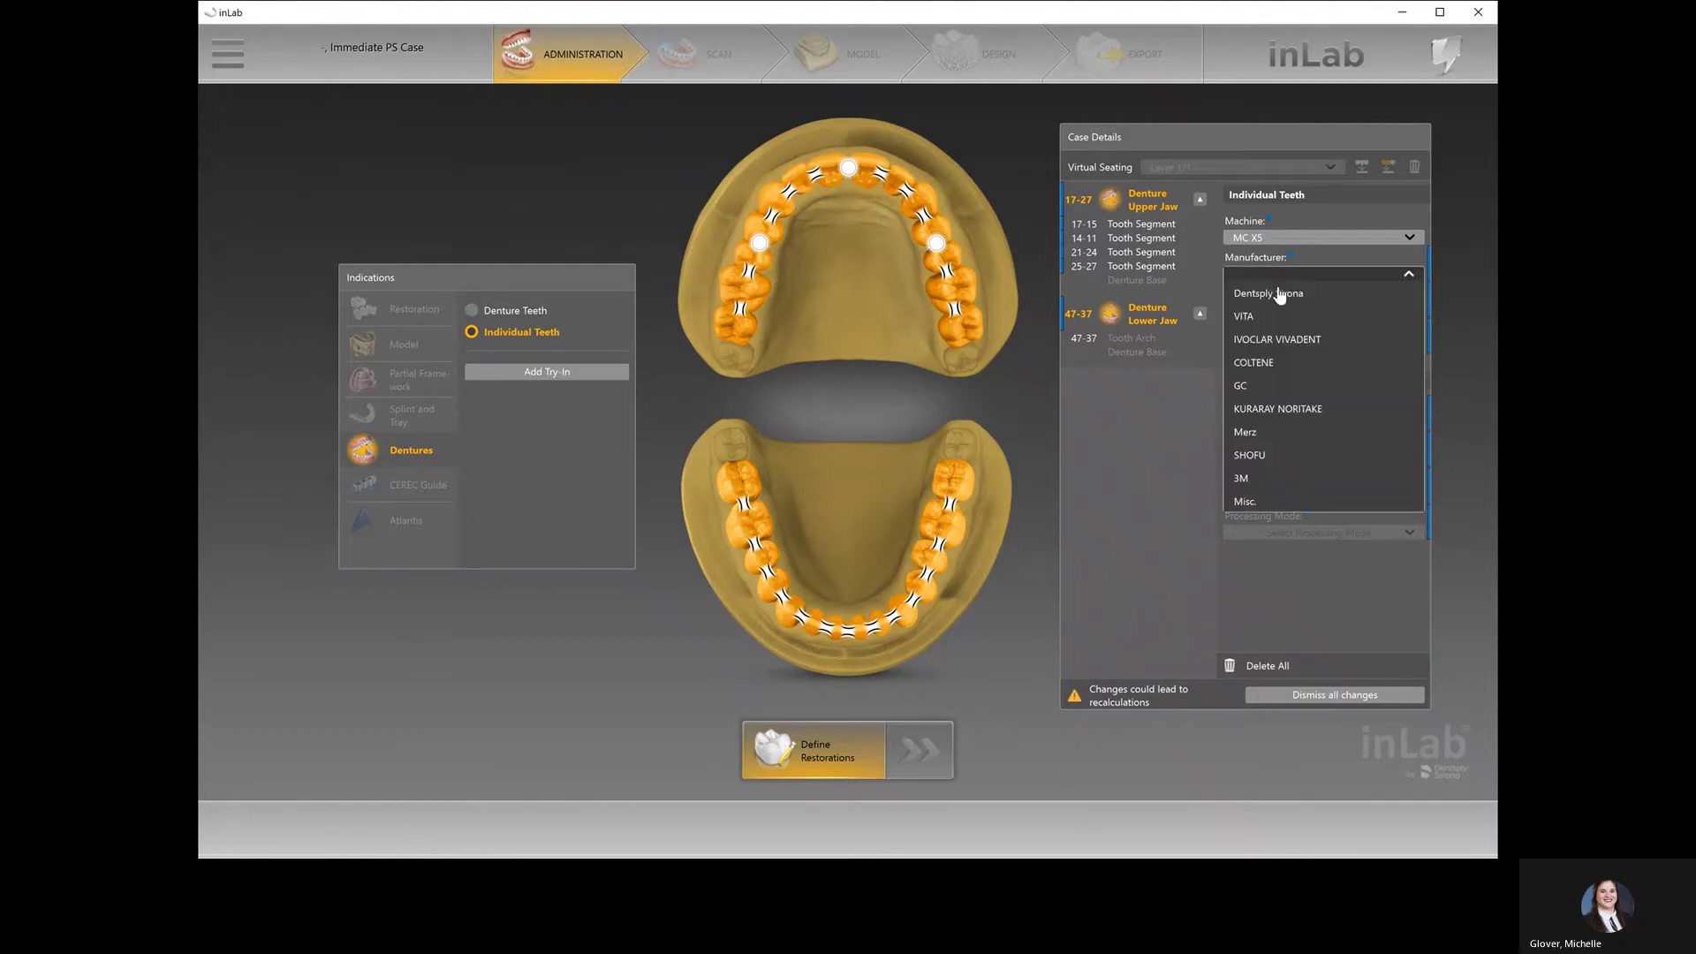
click(1283, 299)
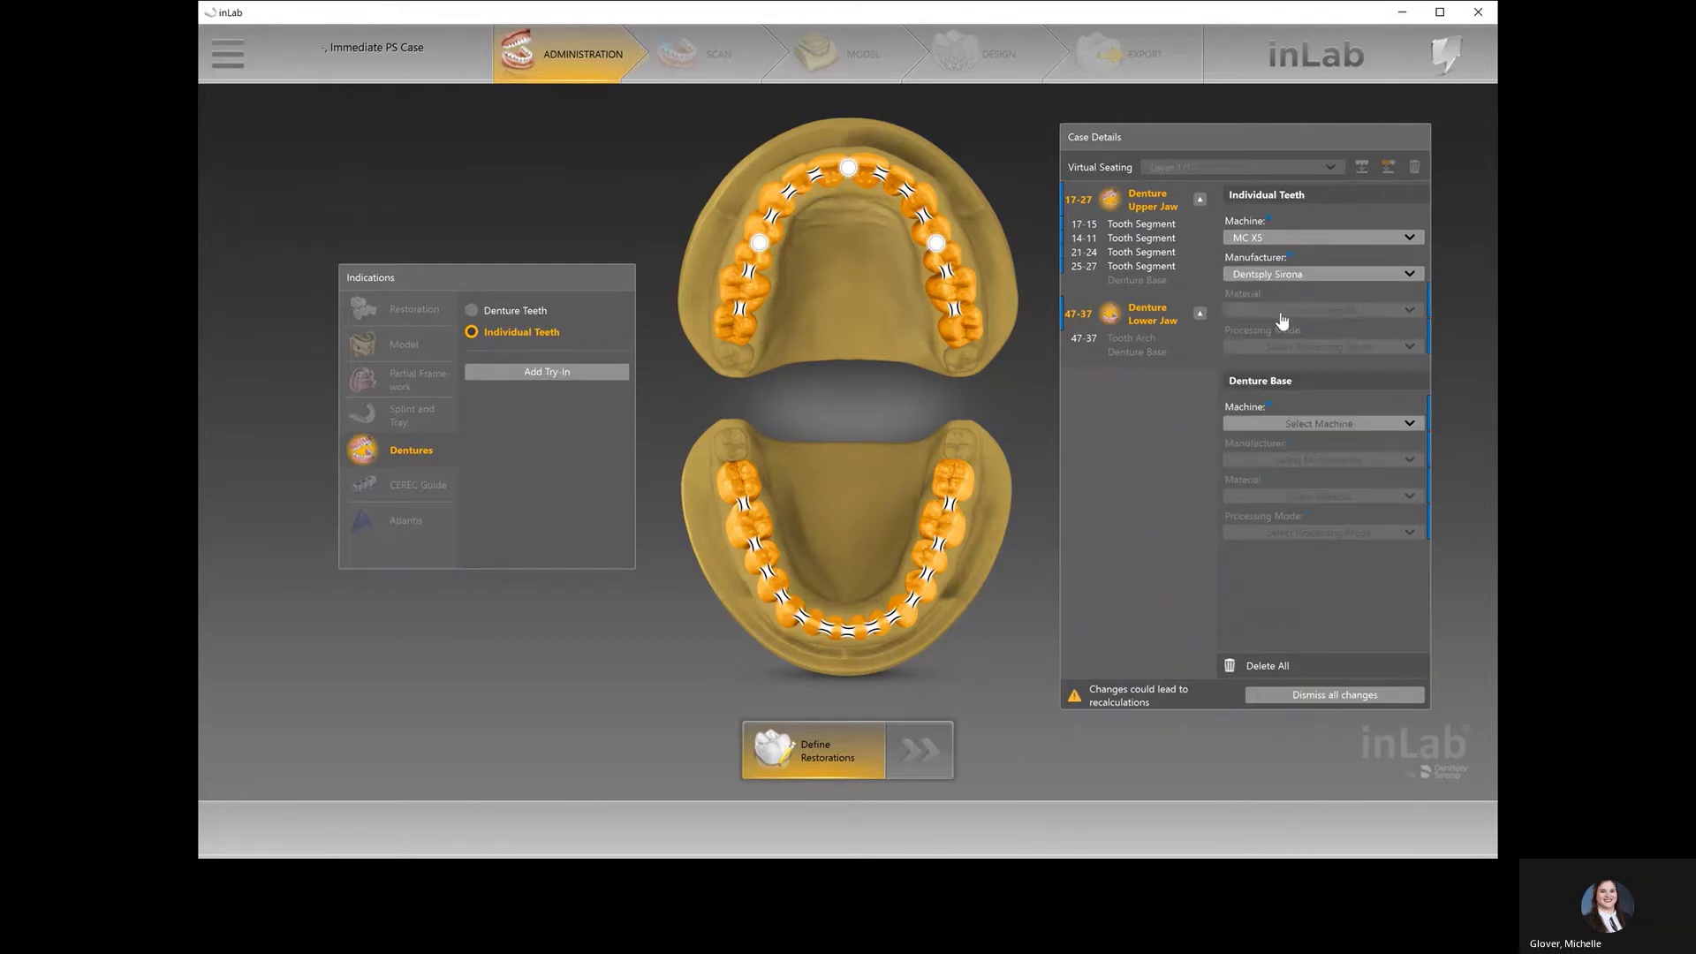
click(1283, 313)
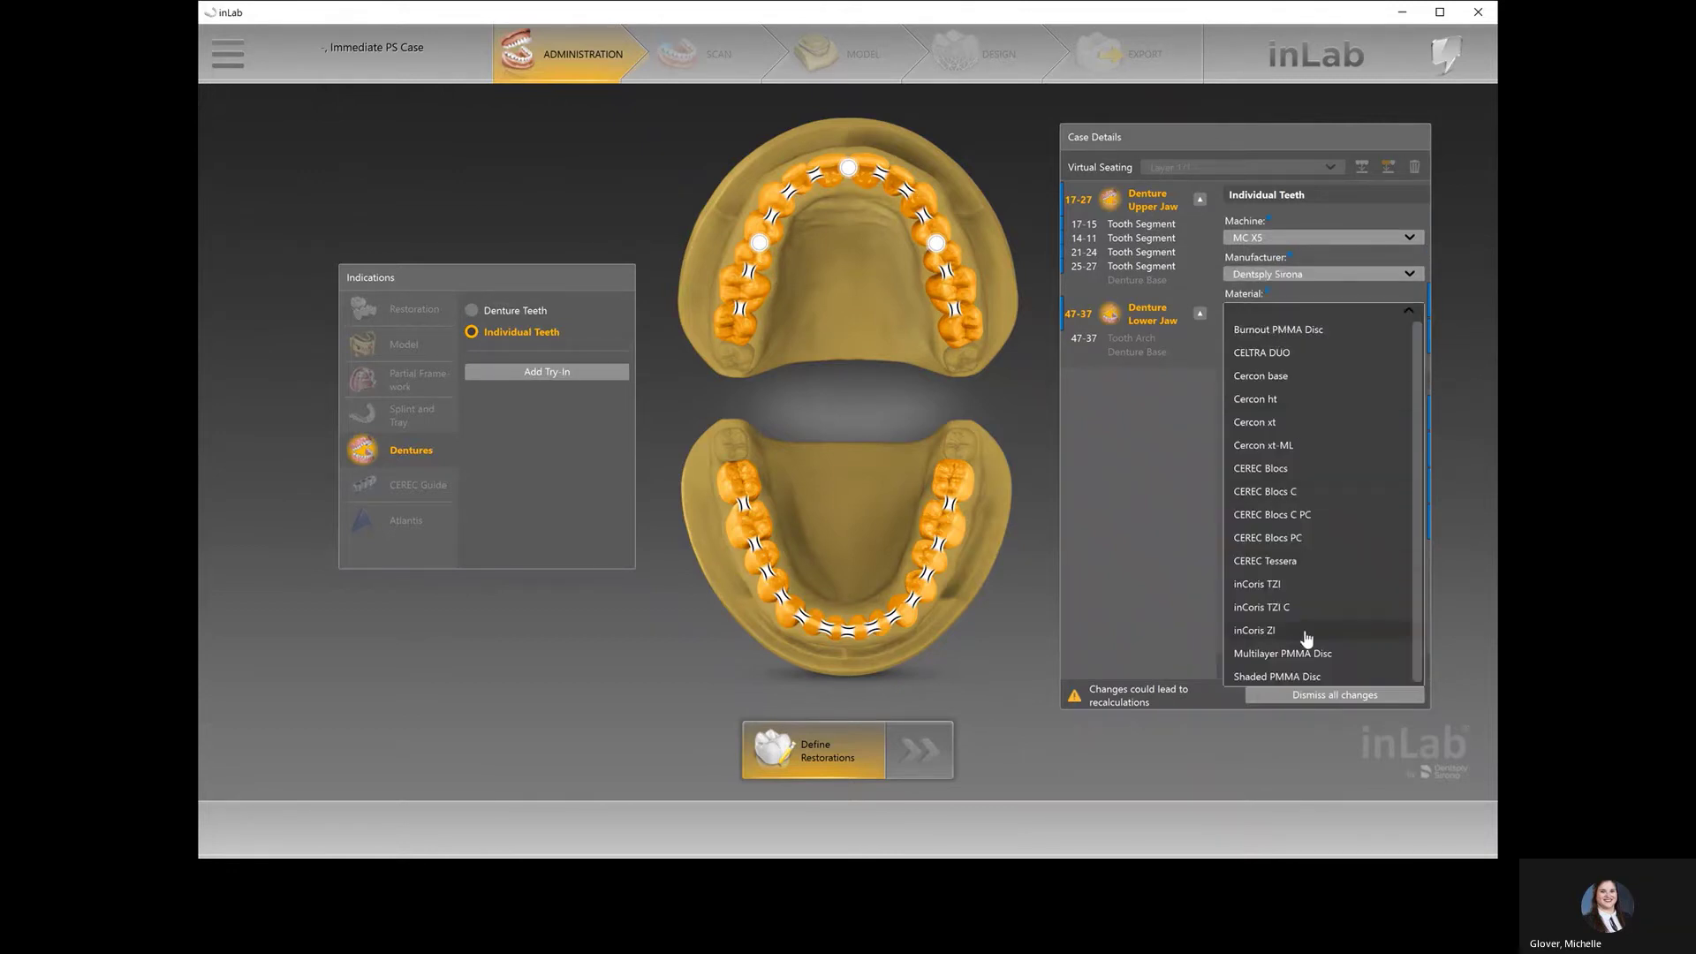
click(1291, 656)
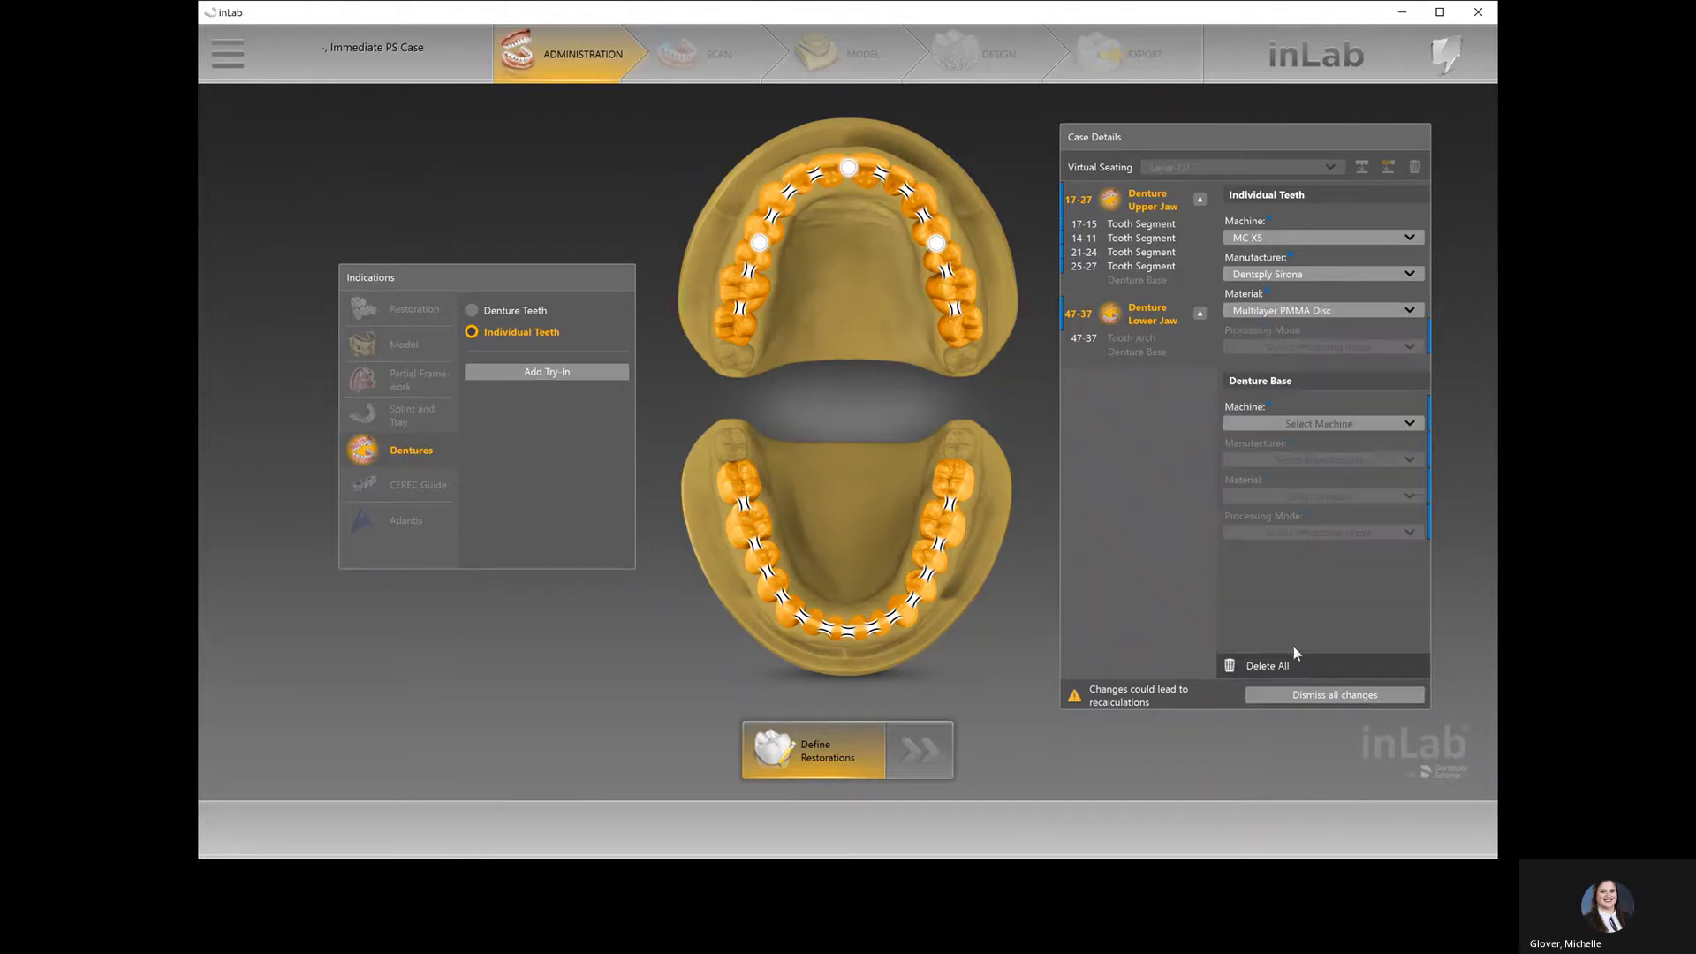
- Set the denture base to machine MC X5, manufacturer Dentsply Sirona and material Lucitone 199, and proceed to the model phase
click(1320, 430)
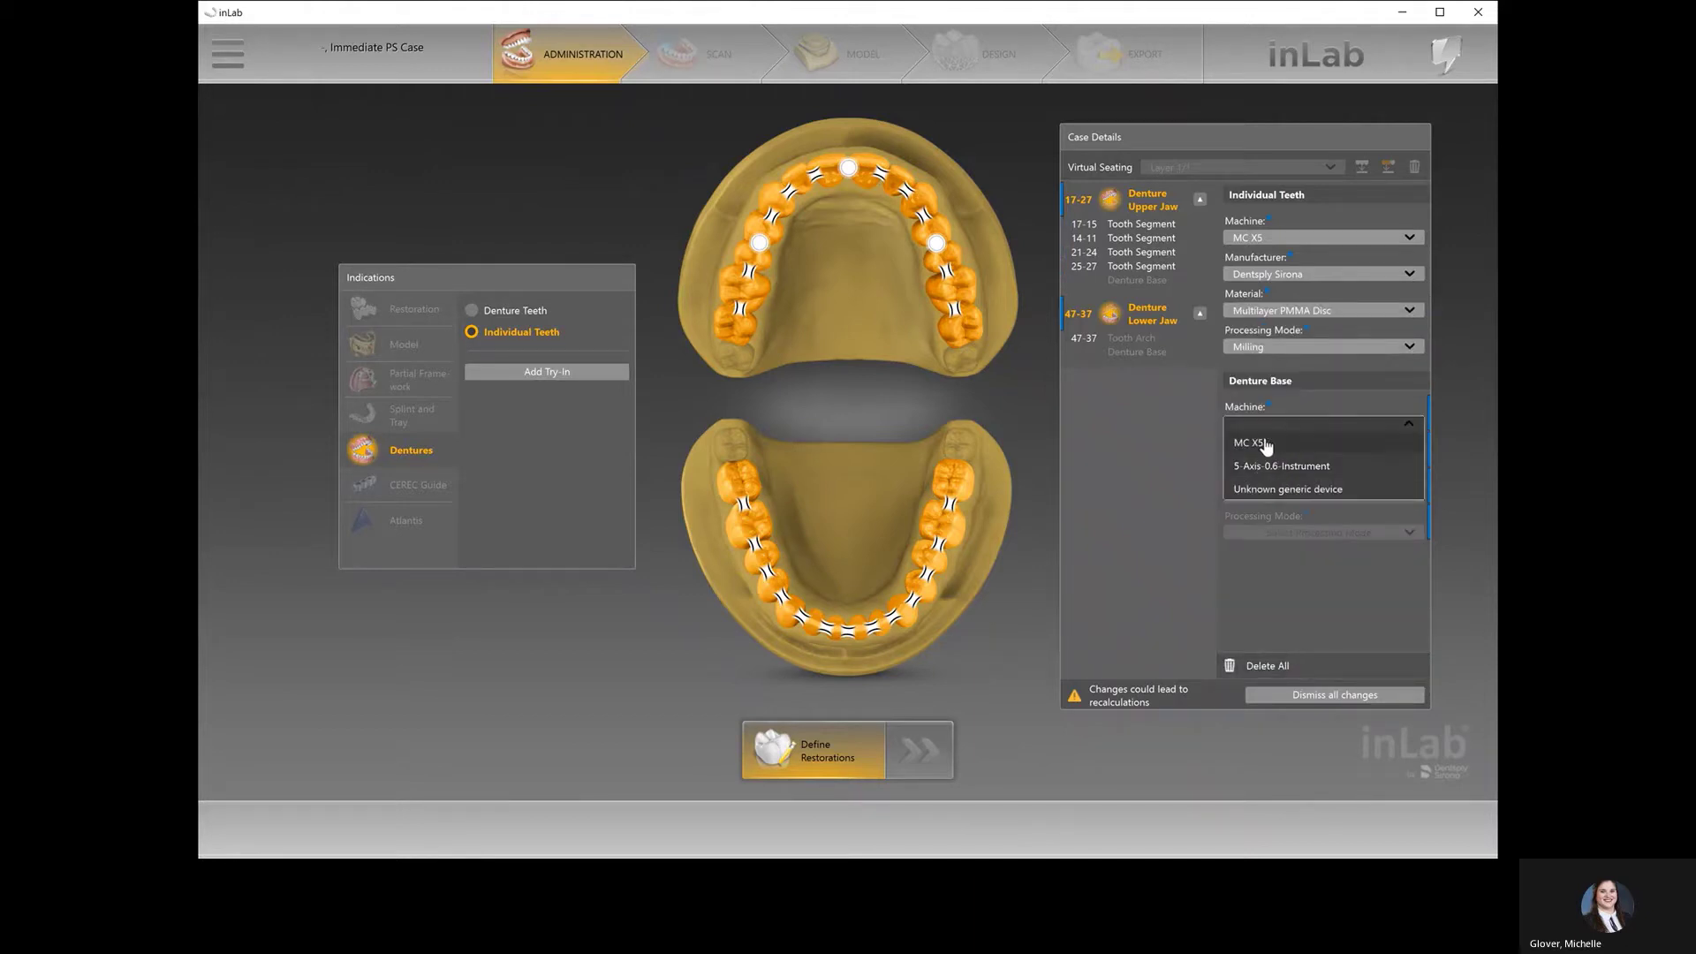
click(1265, 442)
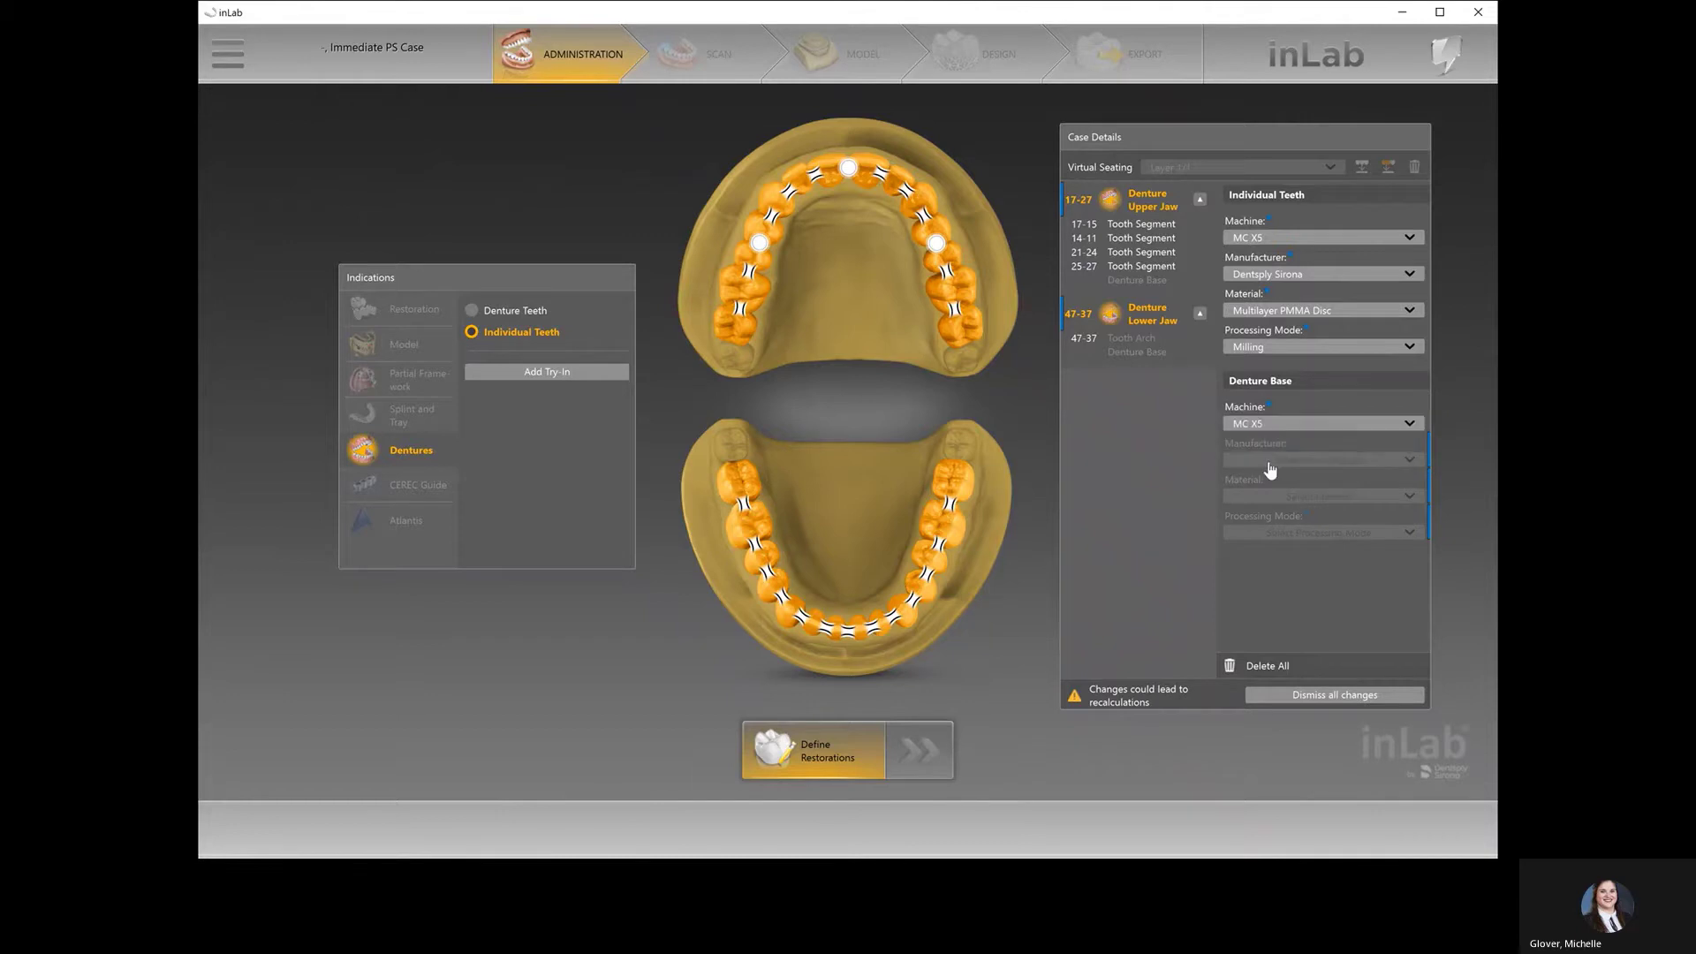
click(1278, 463)
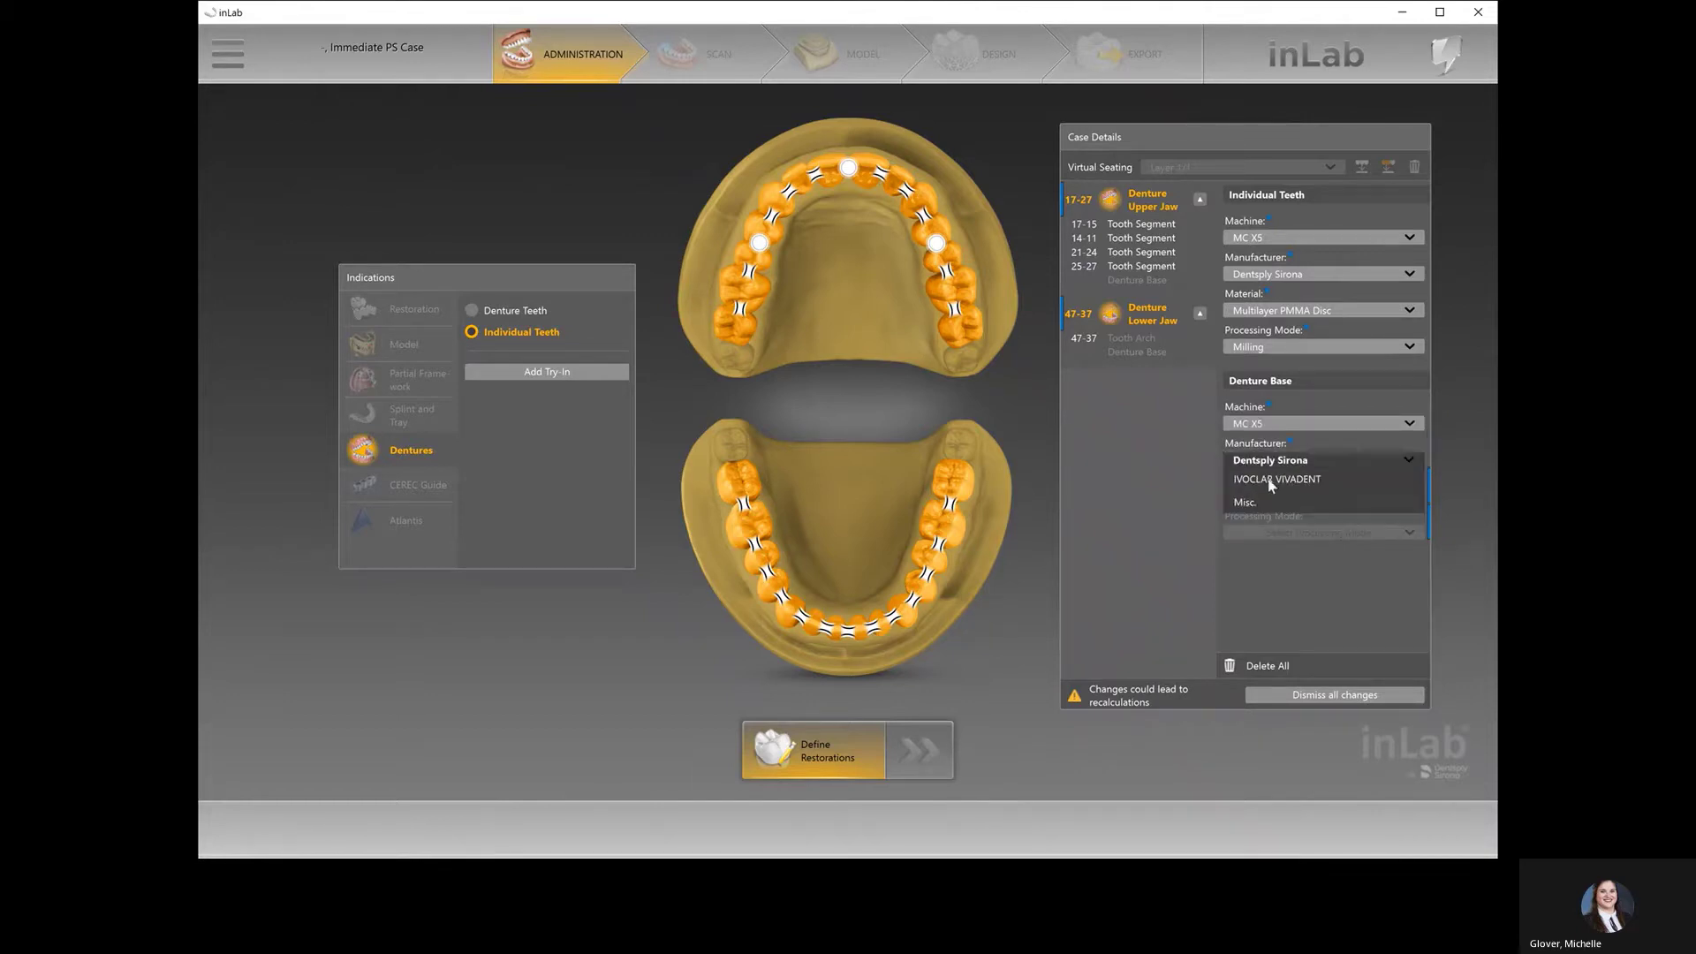
click(1272, 460)
click(1272, 497)
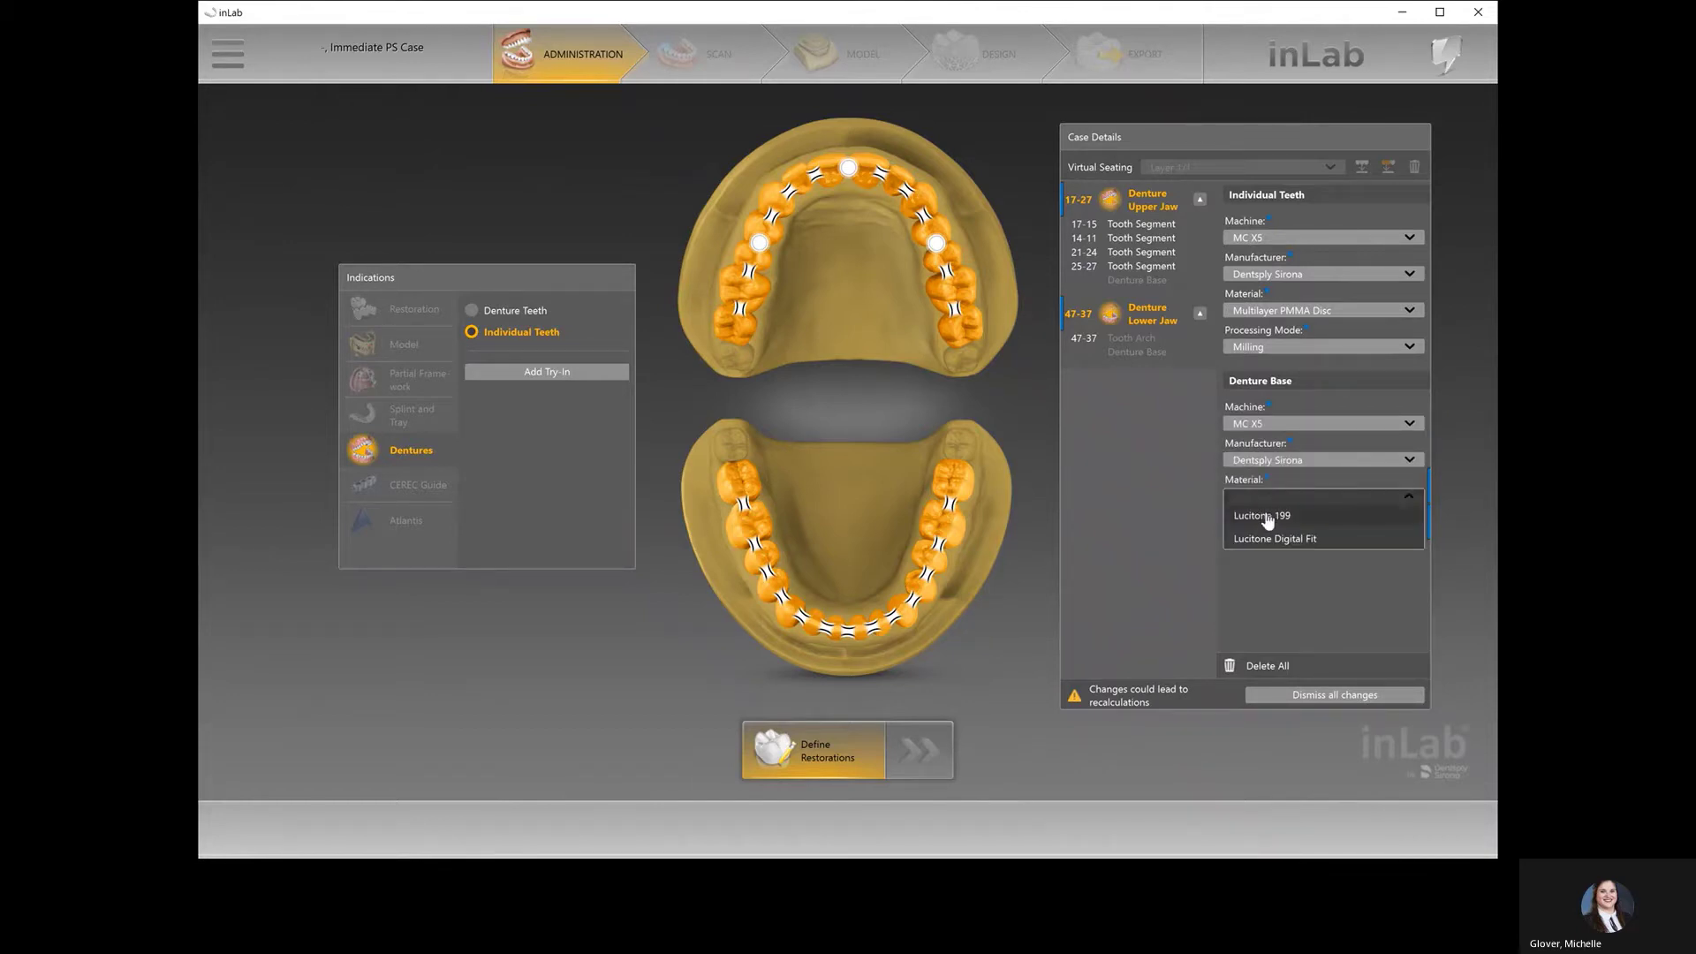
click(1253, 580)
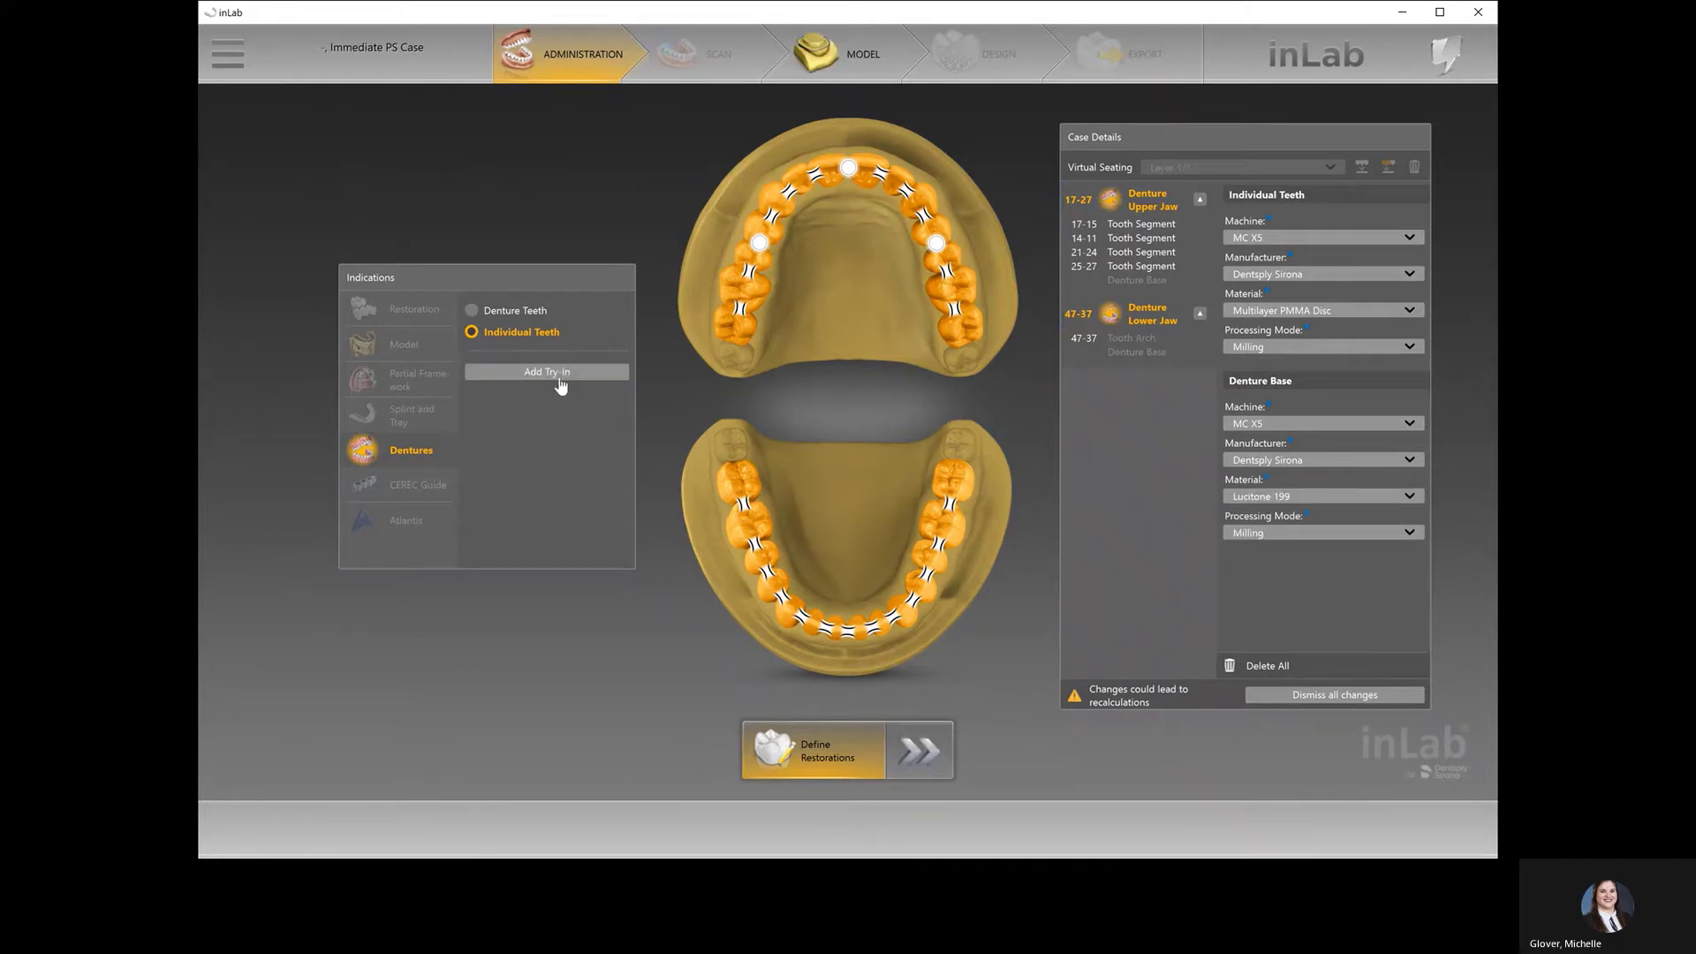
click(919, 752)
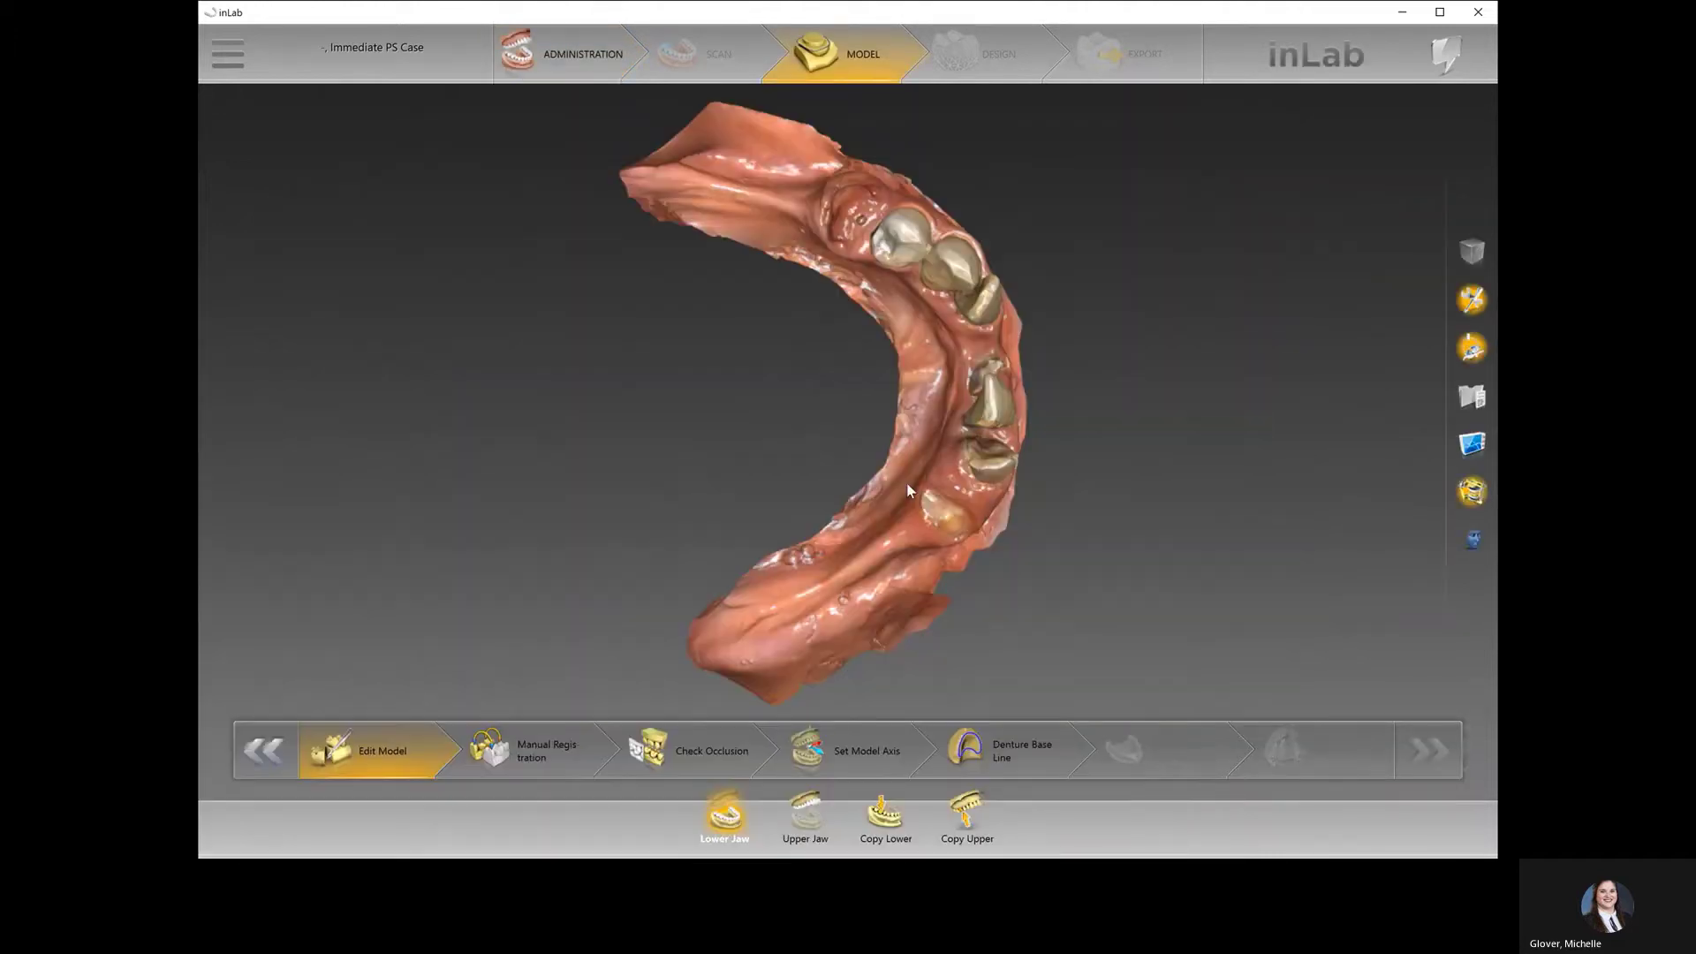
- Cut the two standing teeth and the broken front stump on the patient's right side out of the lower jaw scan
middle_drag(781, 610, 505, 421)
middle_drag(886, 585, 868, 599)
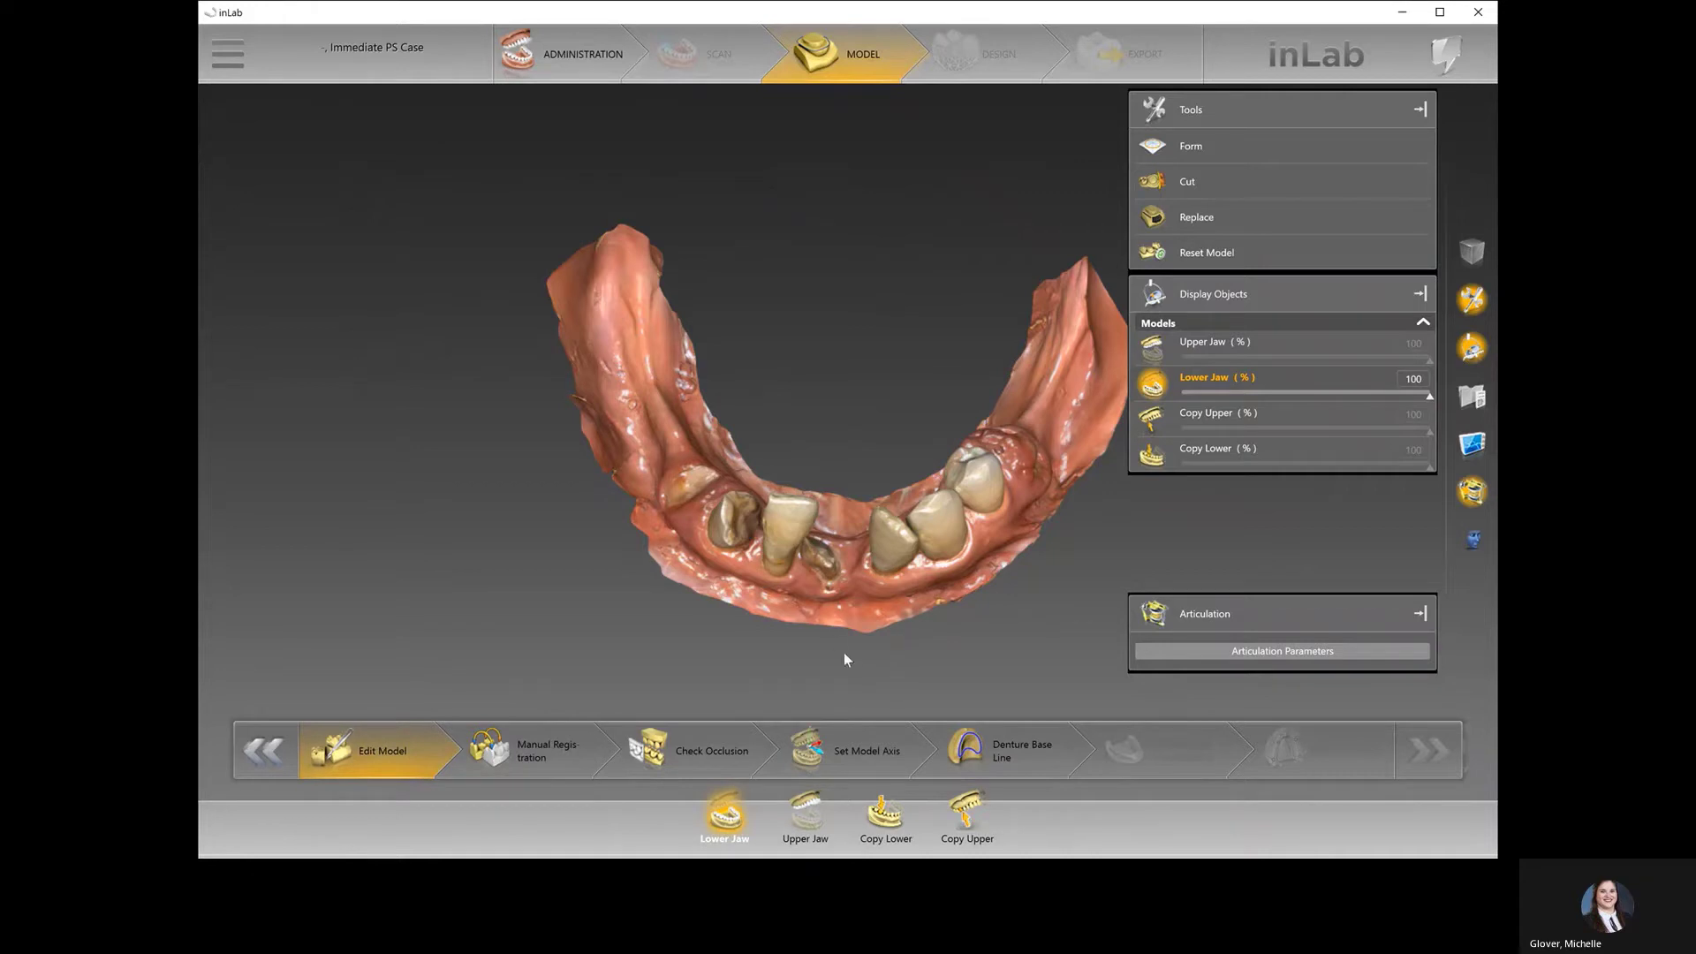
right_drag(844, 652, 889, 500)
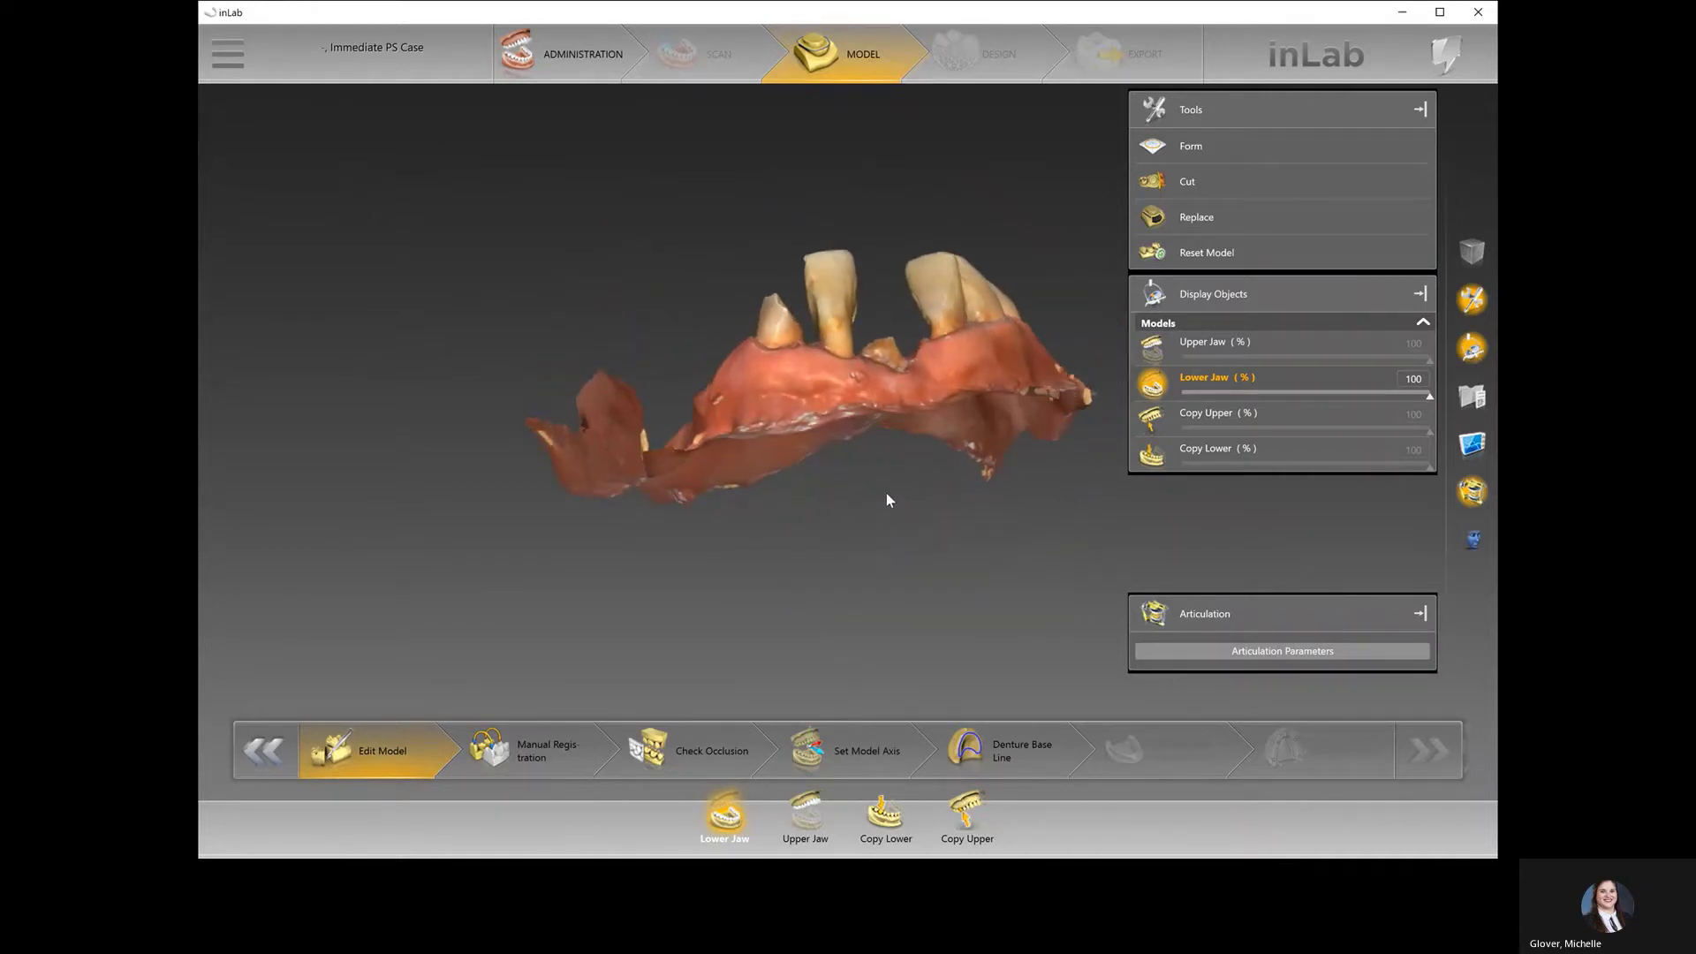
click(1185, 184)
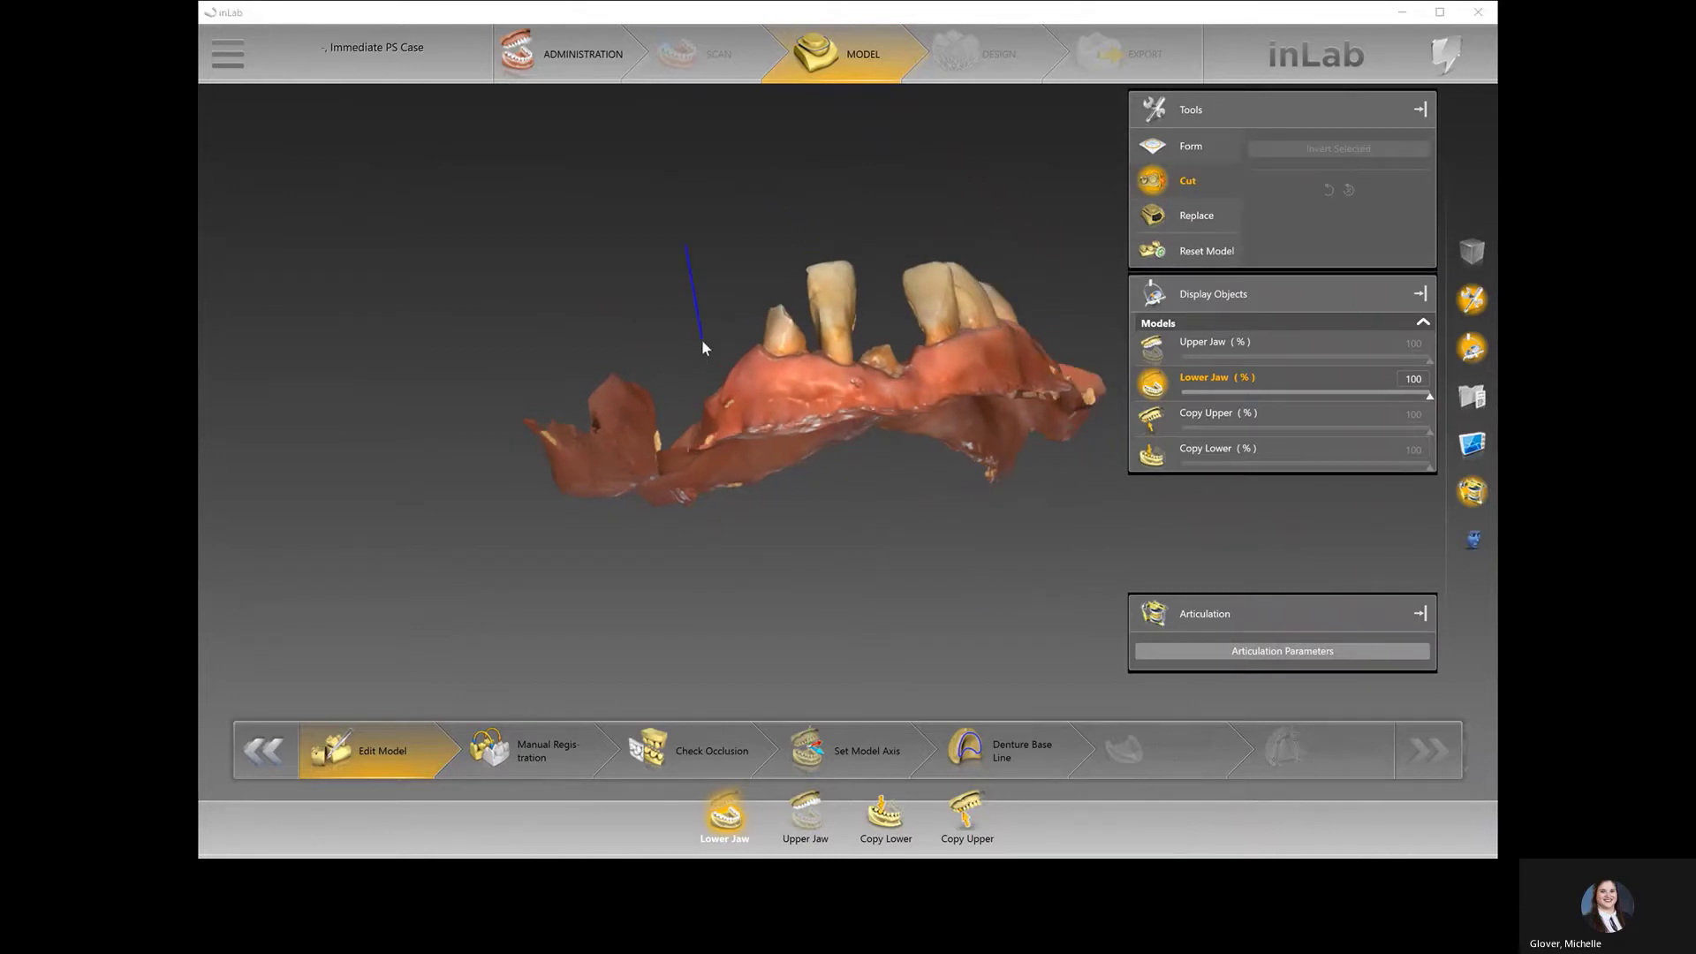
click(734, 374)
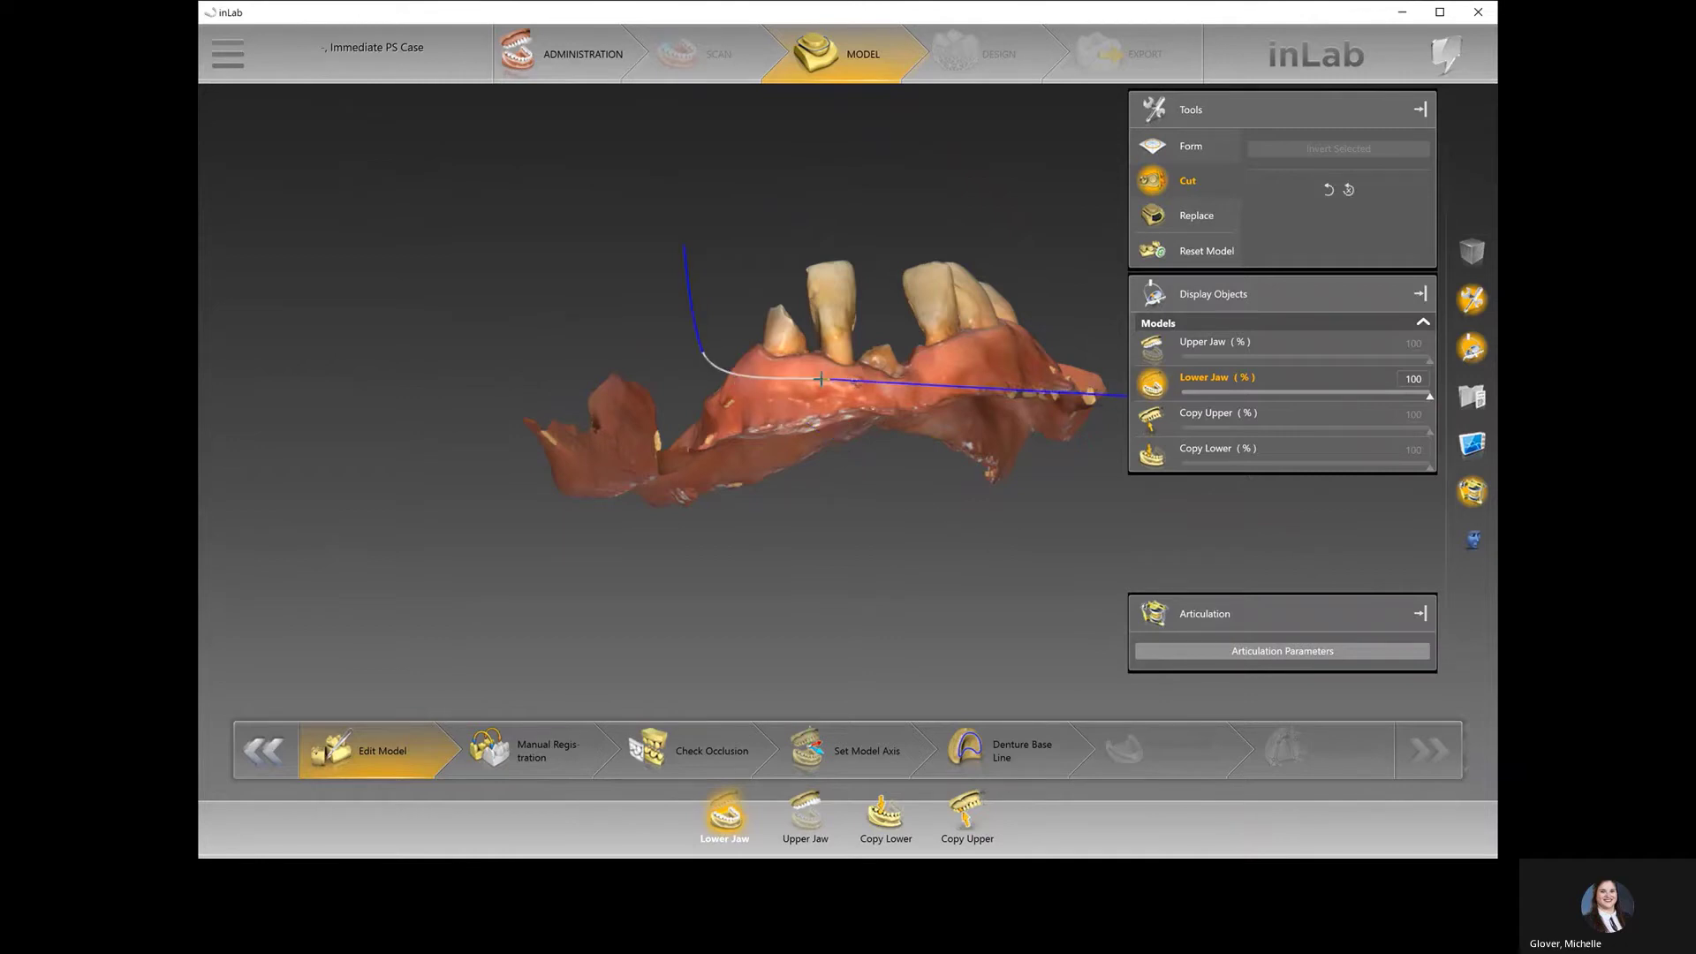
click(821, 379)
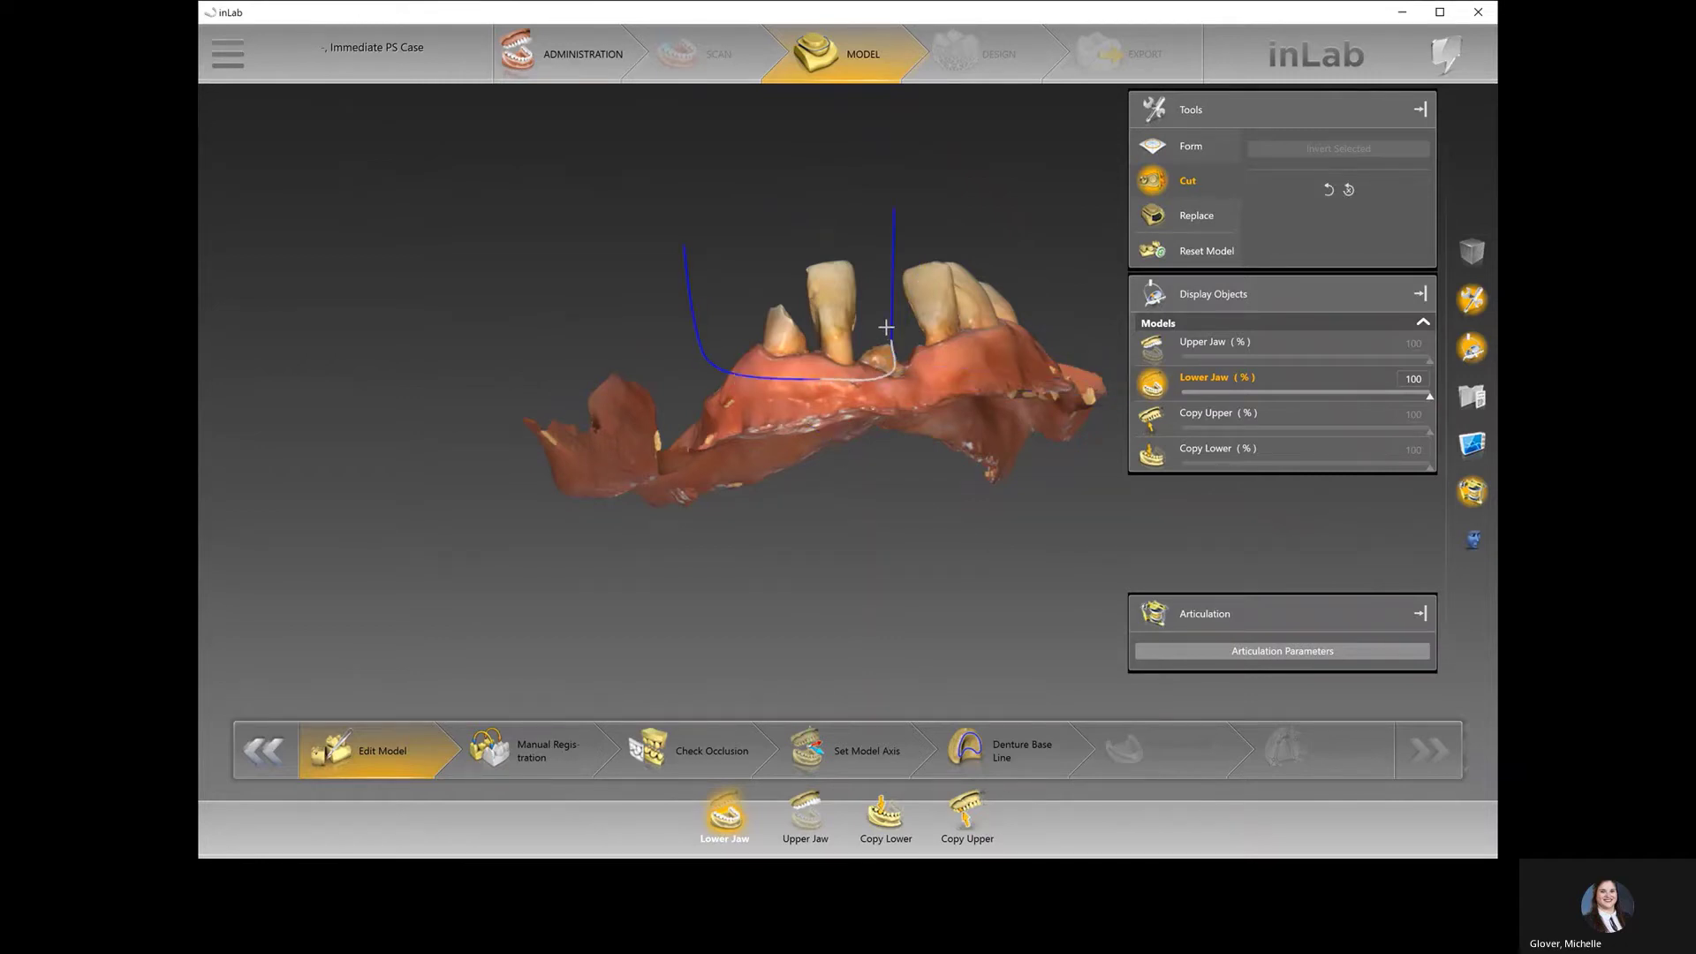
click(886, 323)
double_click(850, 187)
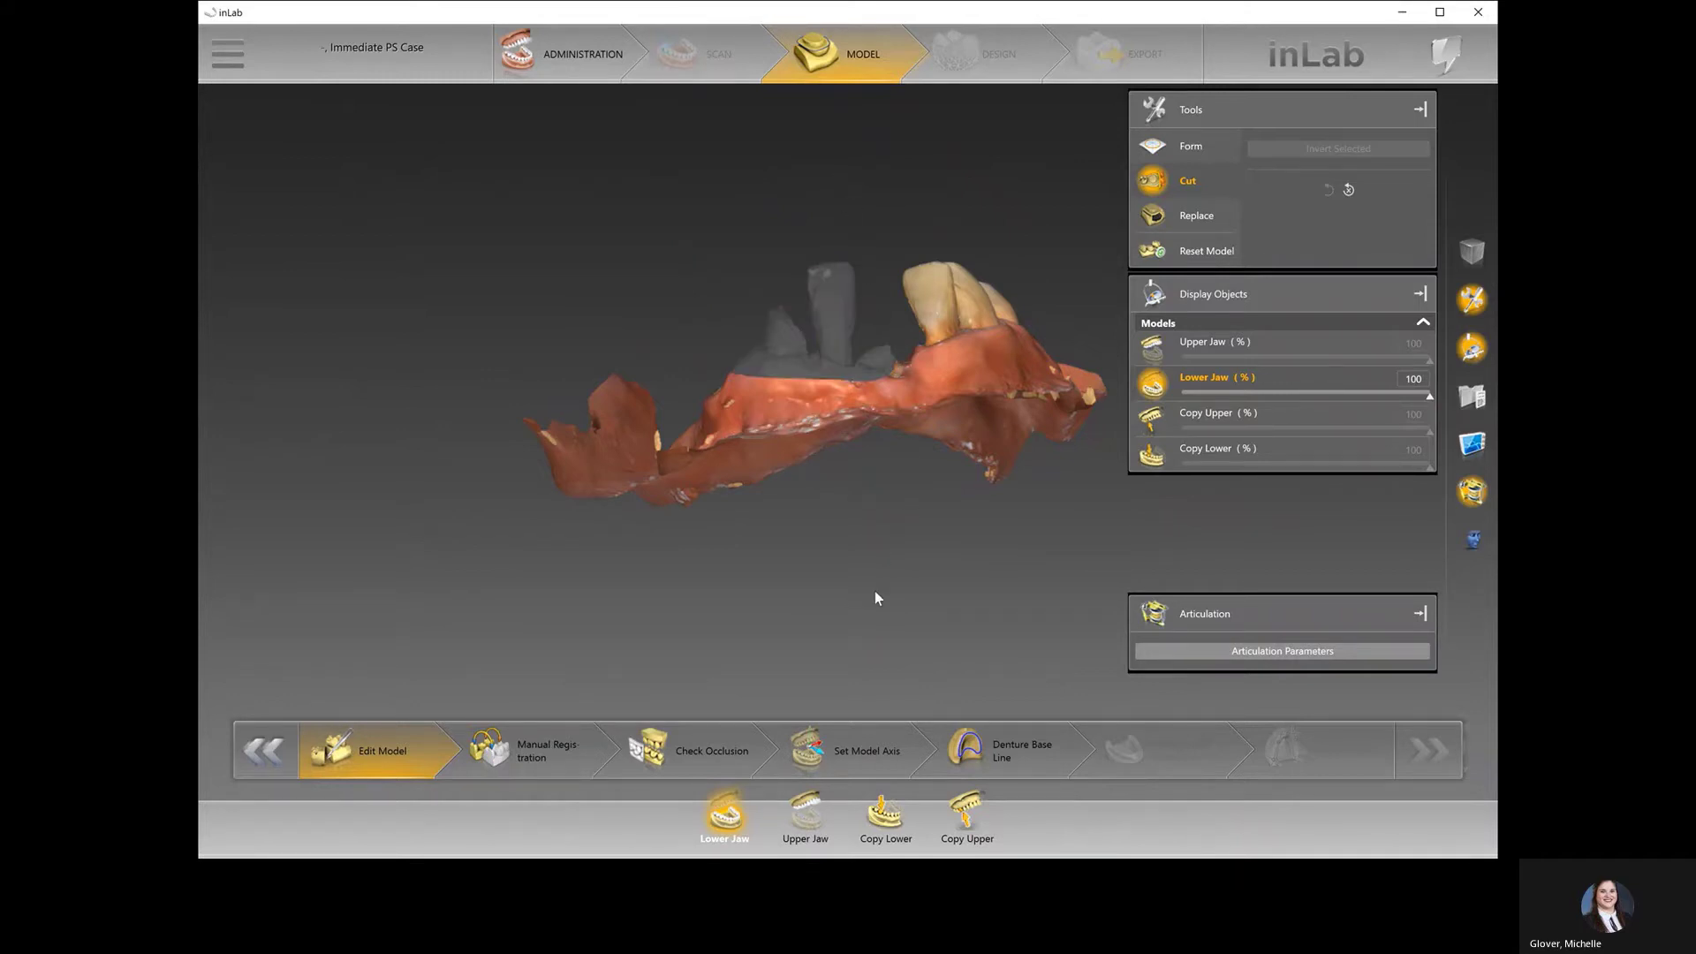
- Cut the three remaining adjacent teeth on the patient's left side out of the lower jaw scan along the gum line
middle_drag(875, 598, 838, 697)
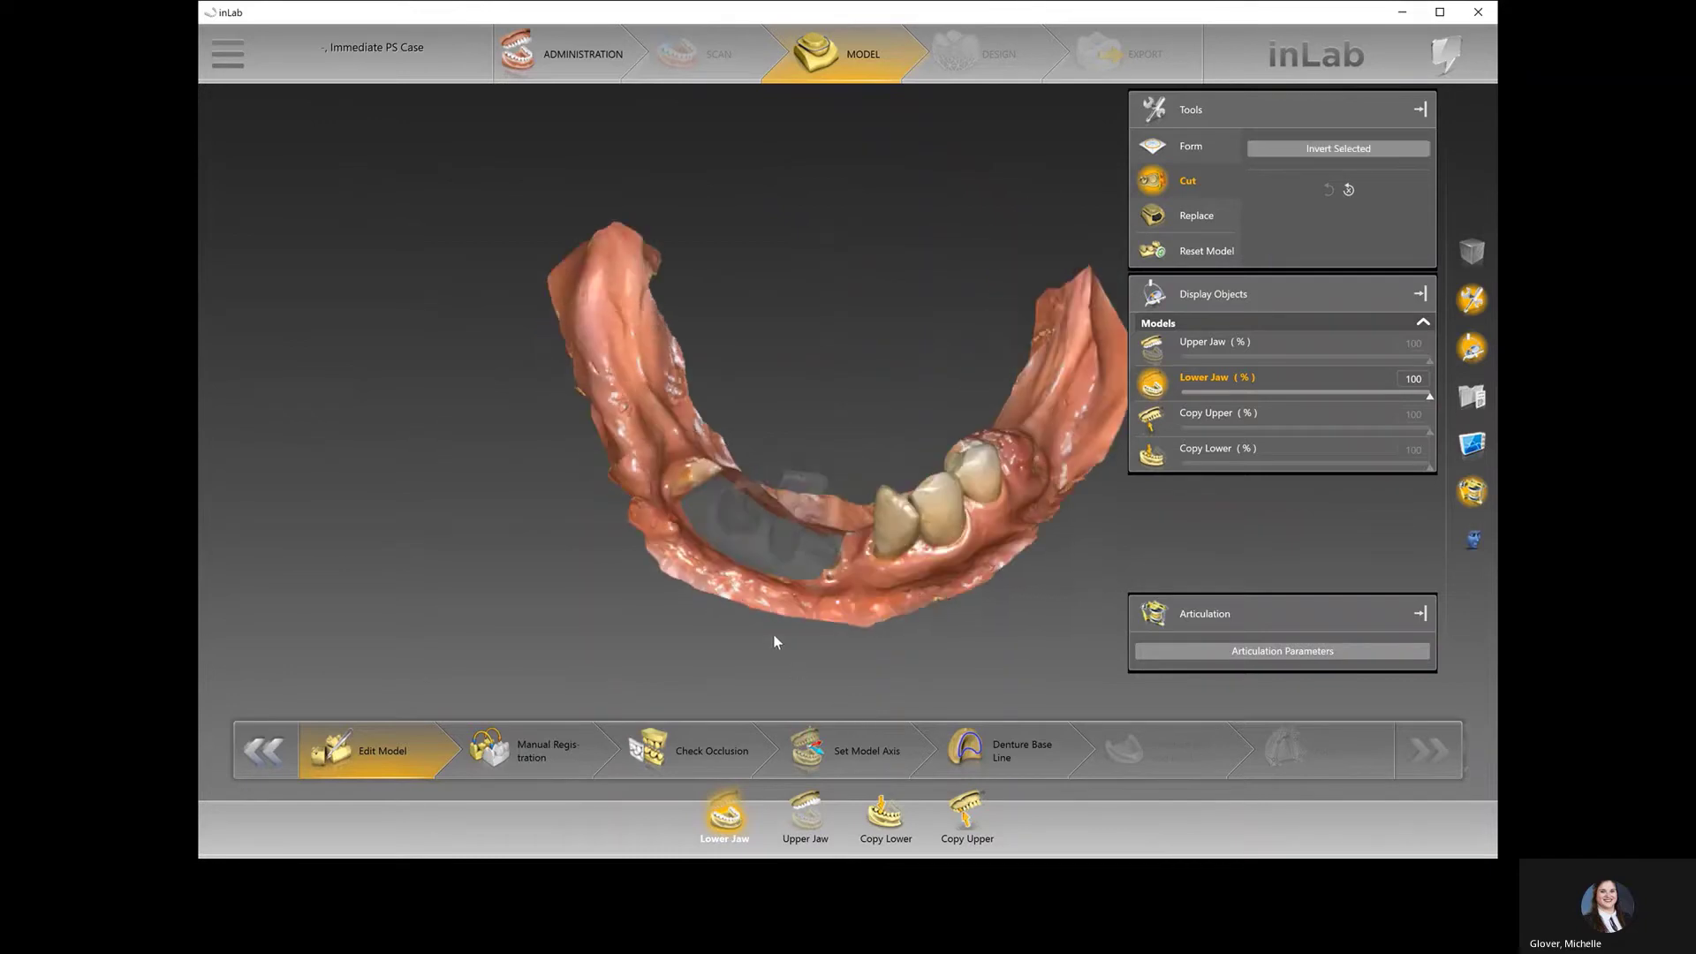
mouse_move(774, 638)
middle_down()
mouse_move(692, 561)
mouse_move(785, 610)
middle_up()
middle_drag(971, 585, 1009, 533)
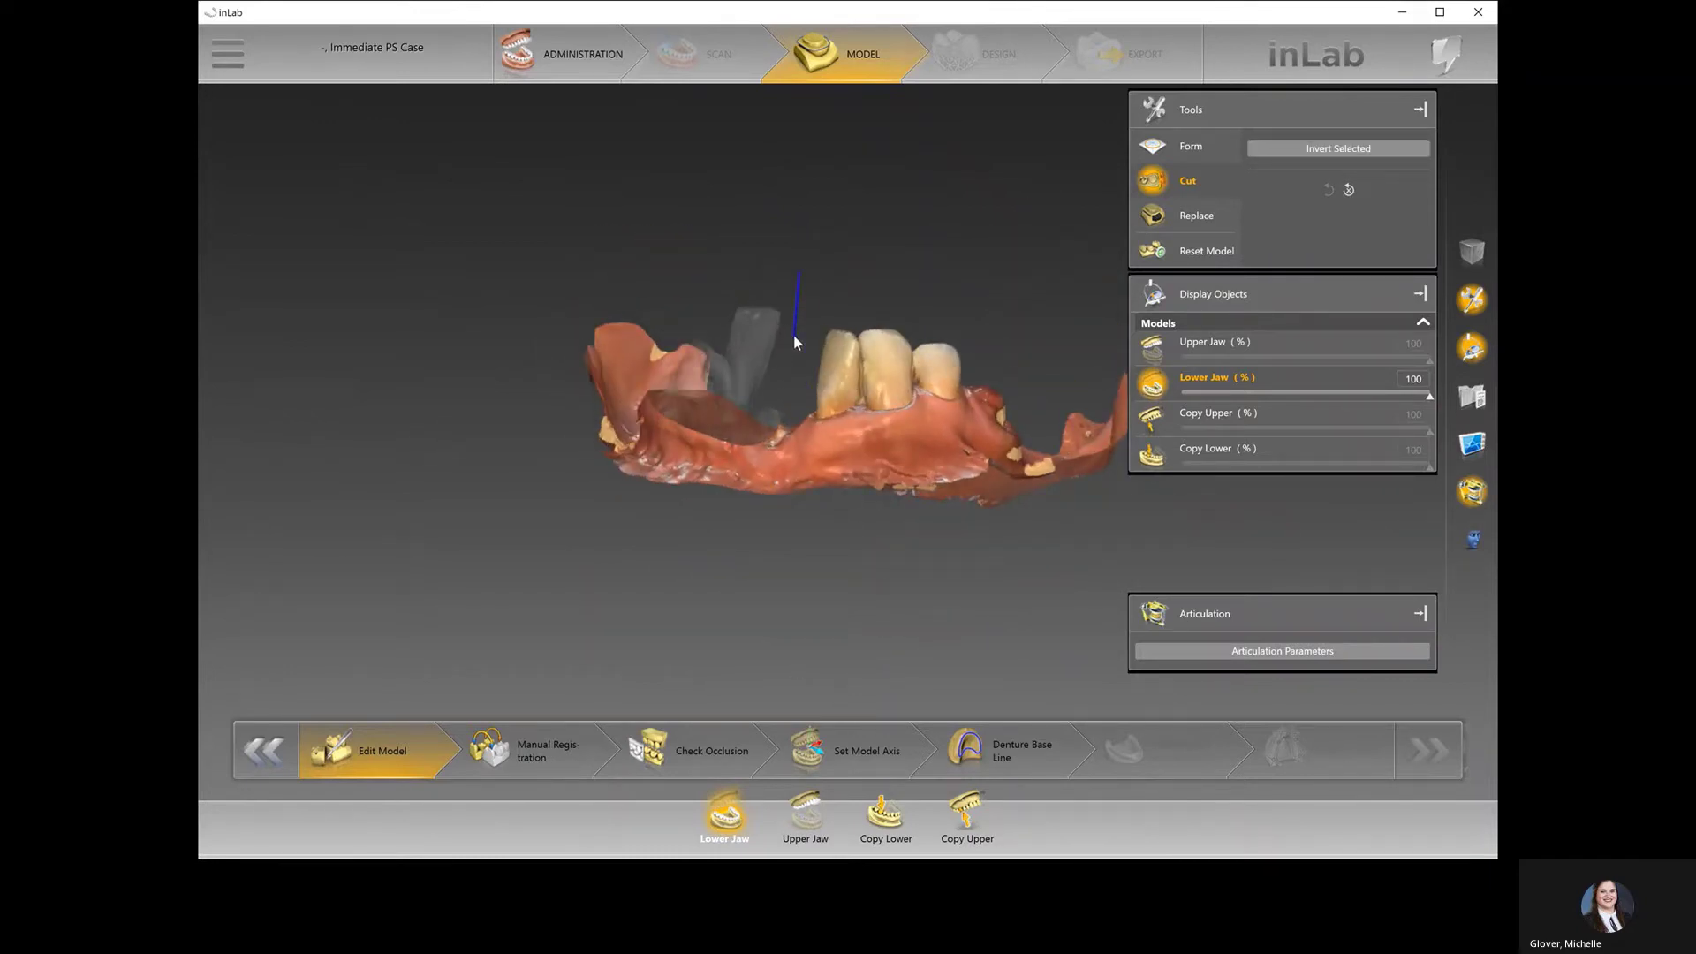
click(807, 424)
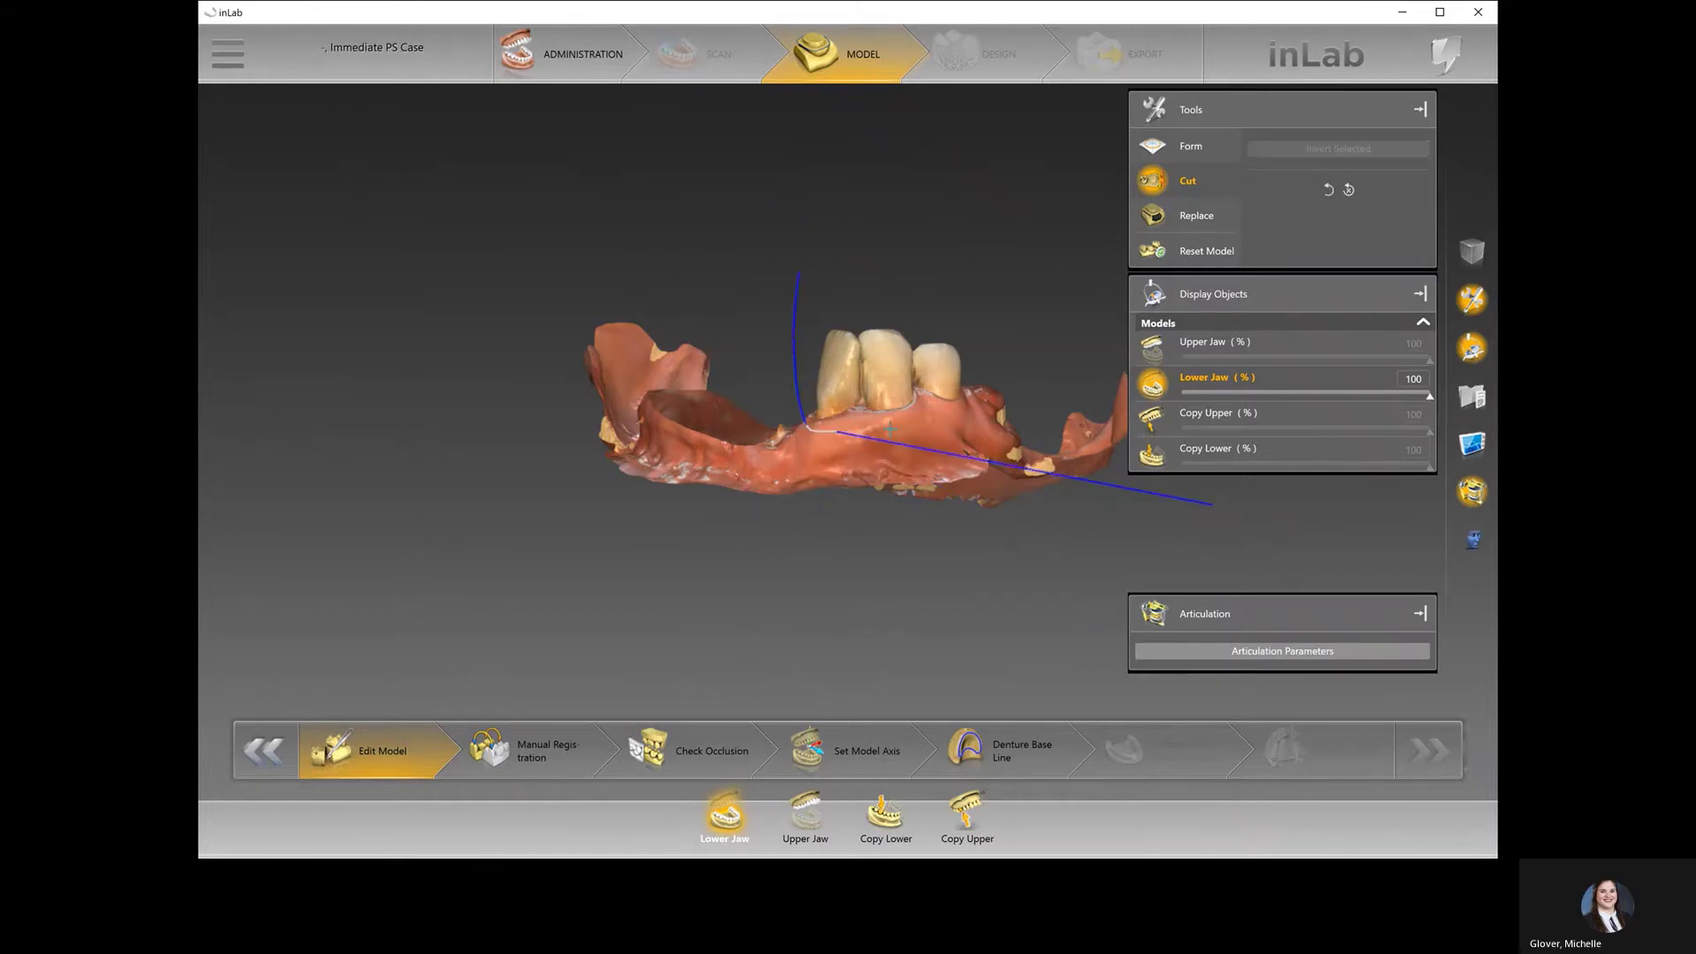
click(934, 431)
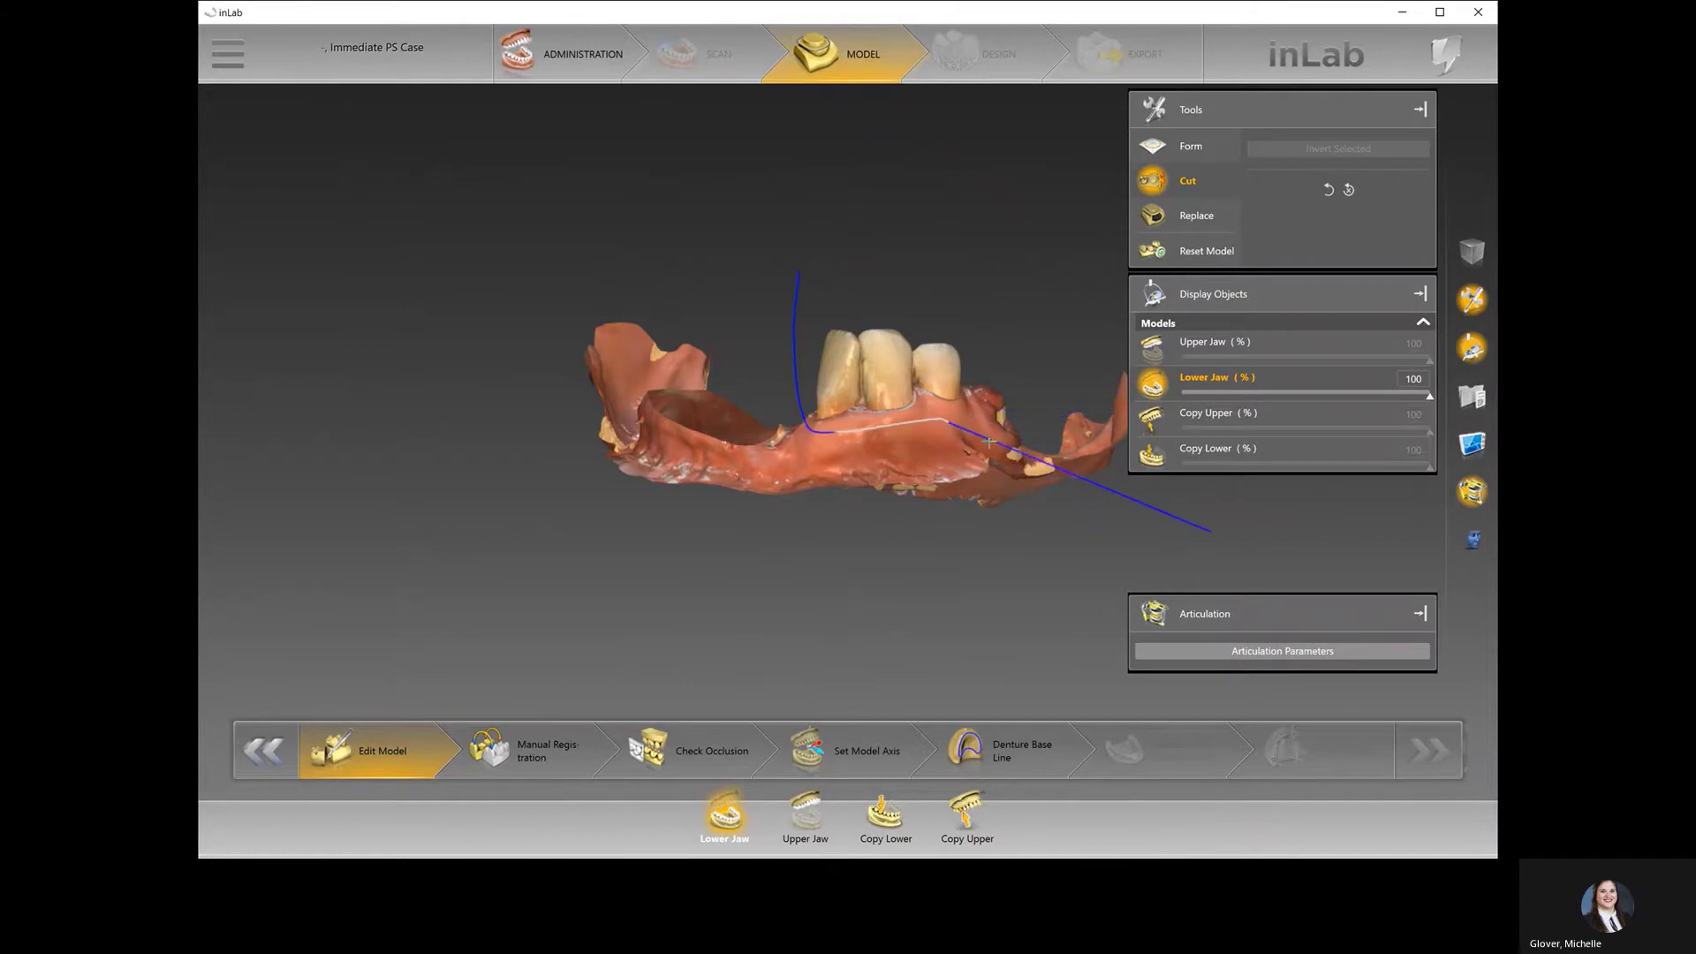
click(1011, 410)
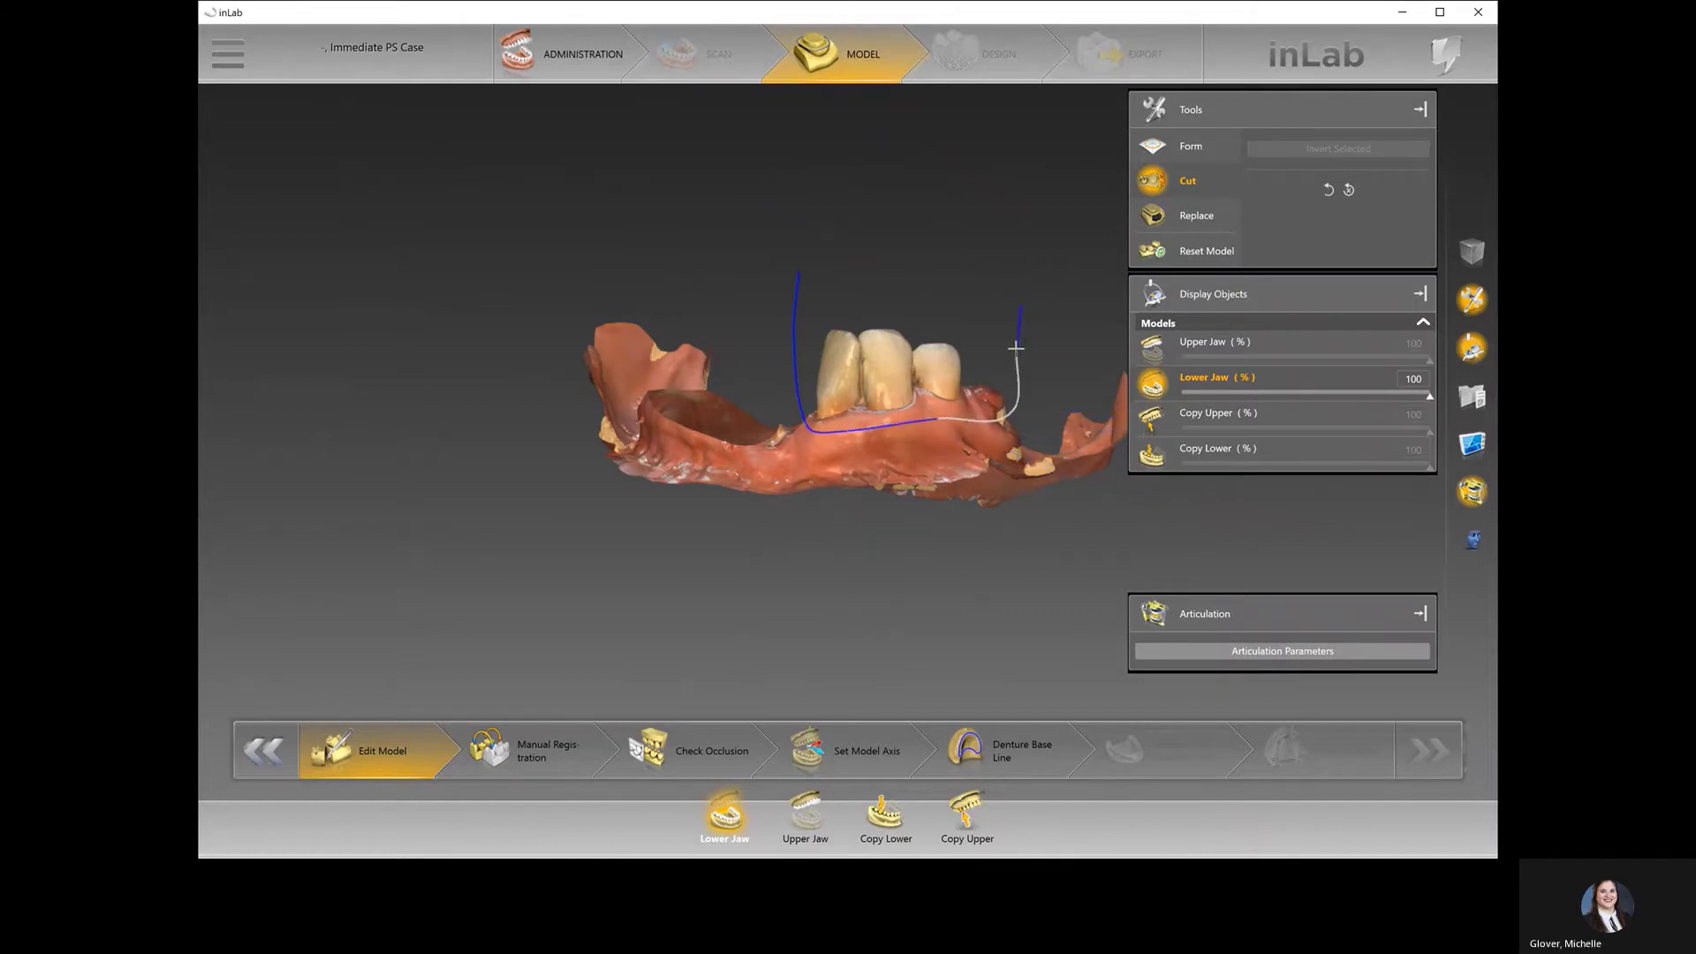
double_click(944, 238)
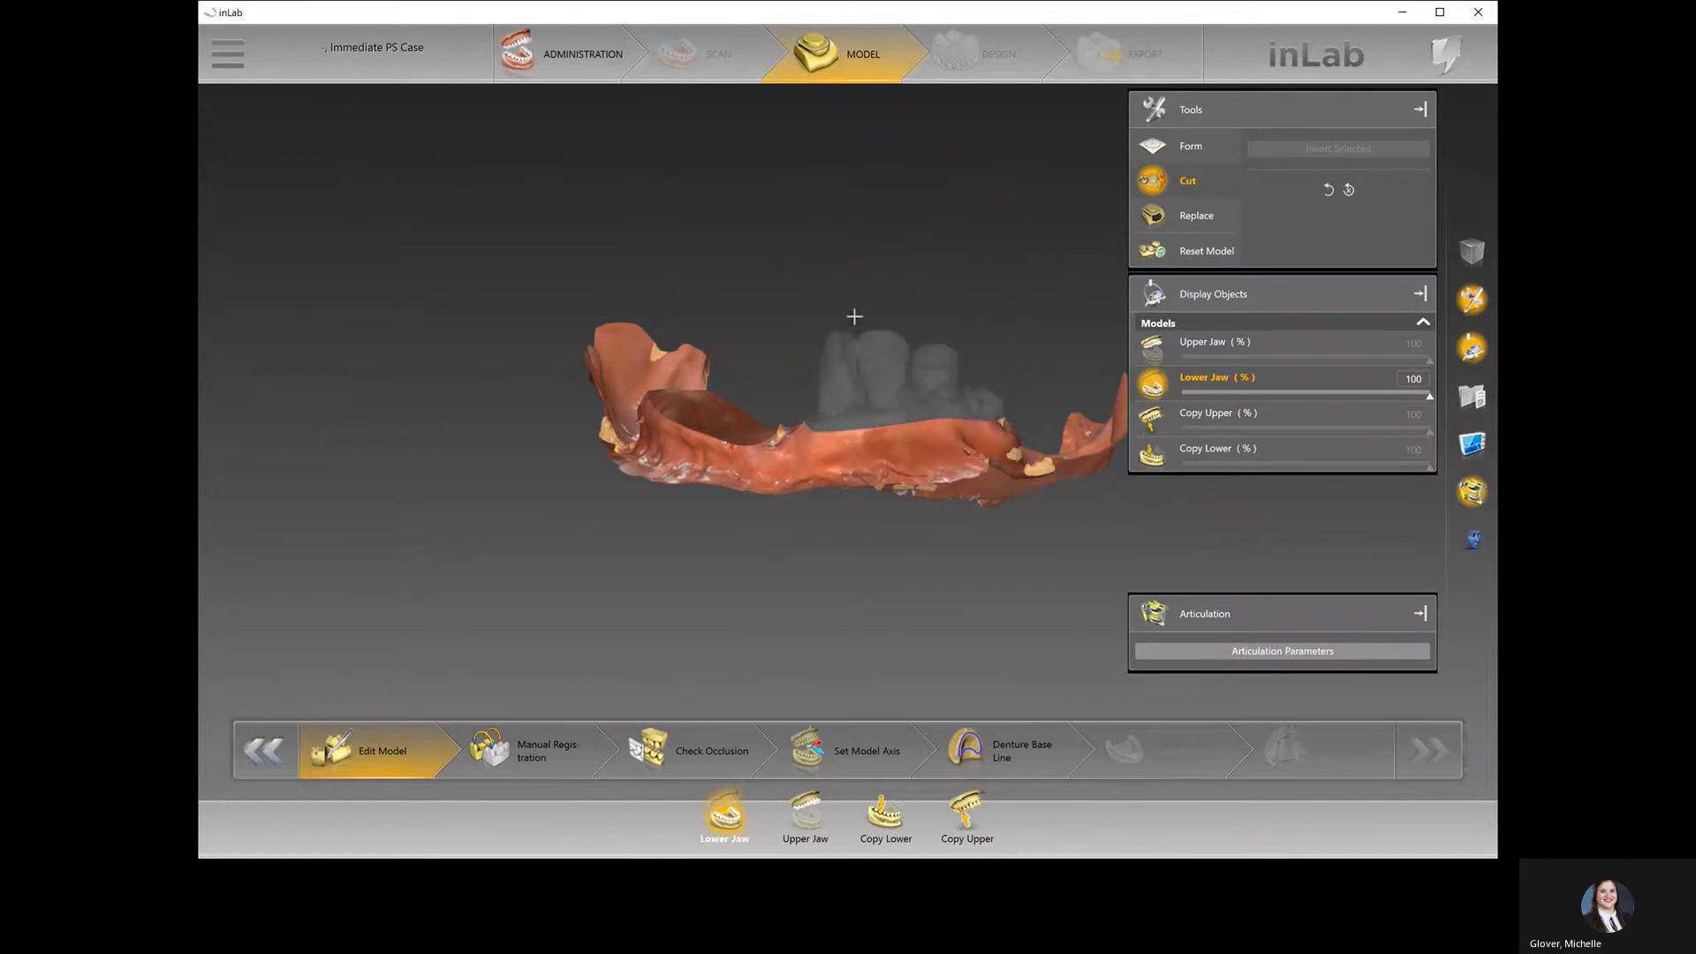
drag(864, 438, 870, 641)
double_click(869, 642)
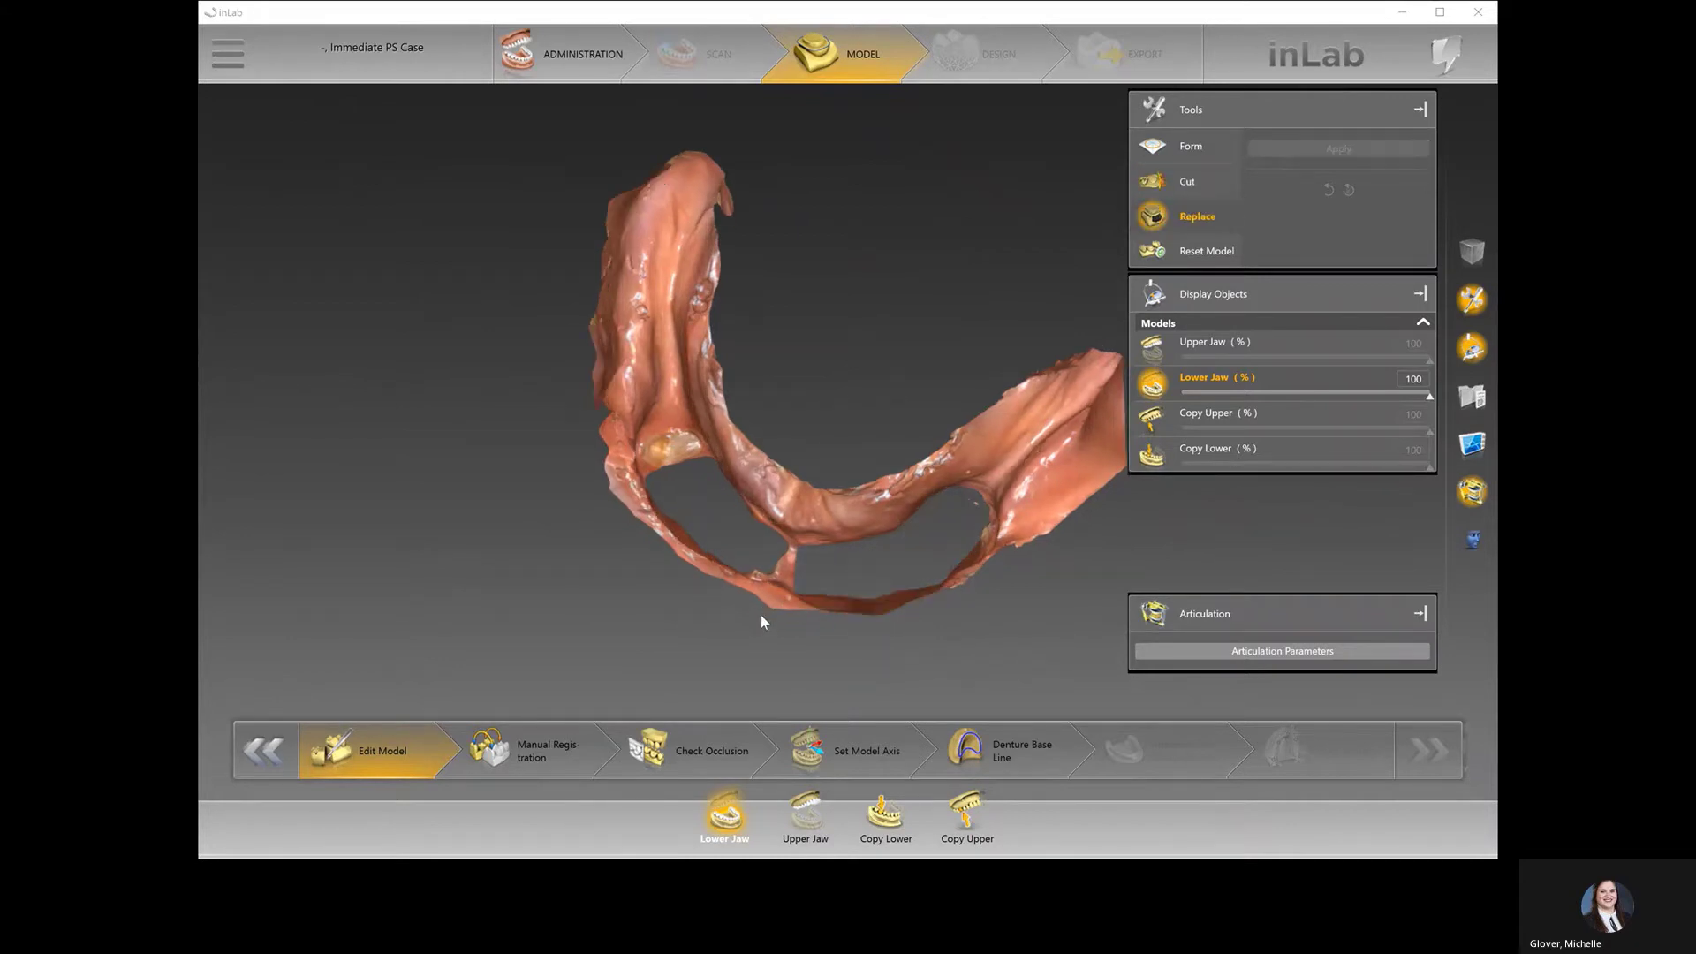
- Outline the hole on the patient's right side of the lower jaw, including the leftover root, and fill it with the Replace tool
scroll(764, 623, up, 4)
right_drag(787, 594, 847, 421)
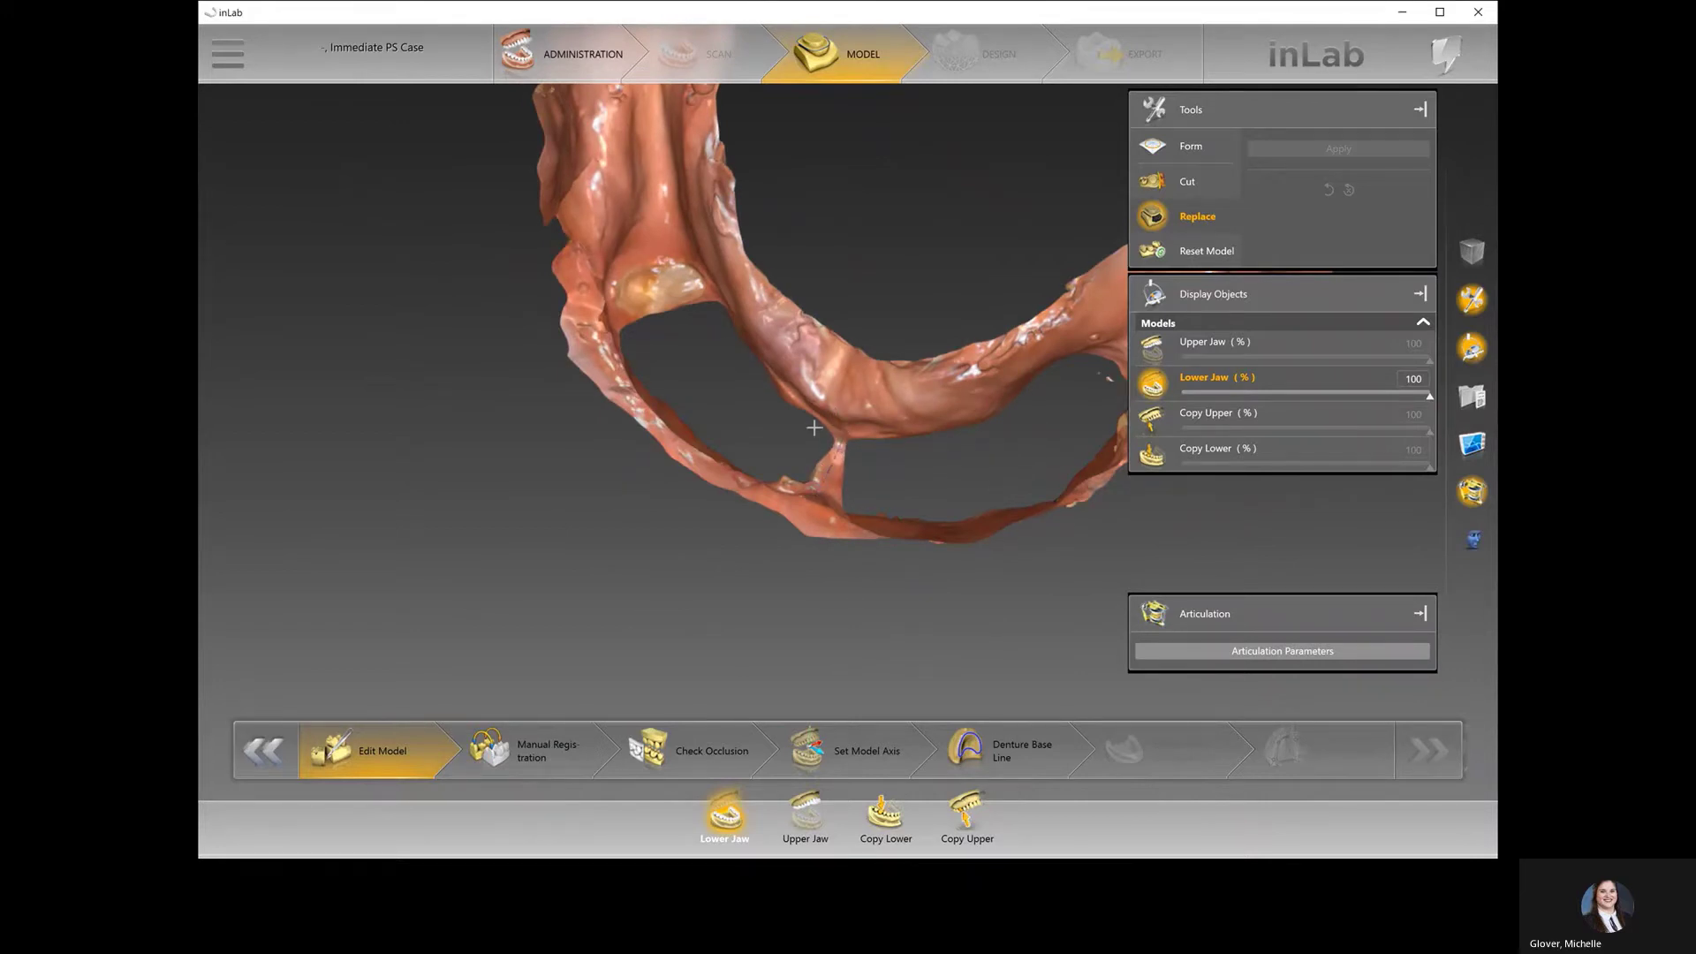
right_drag(813, 428, 822, 415)
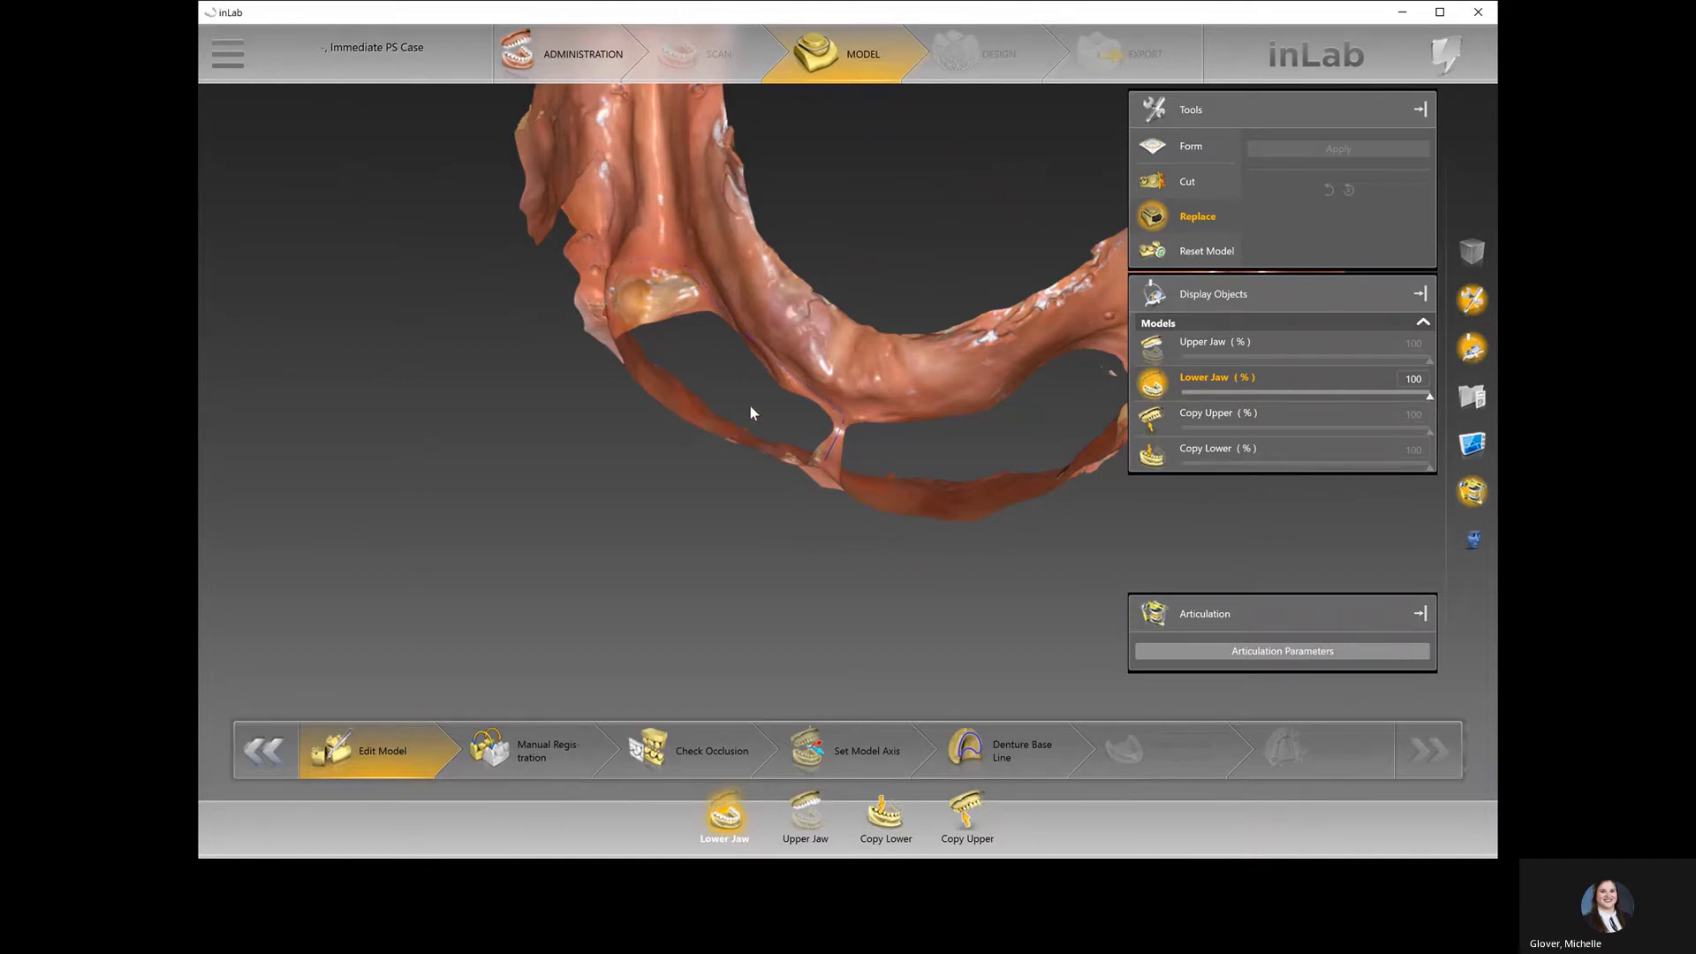
right_drag(756, 413, 666, 280)
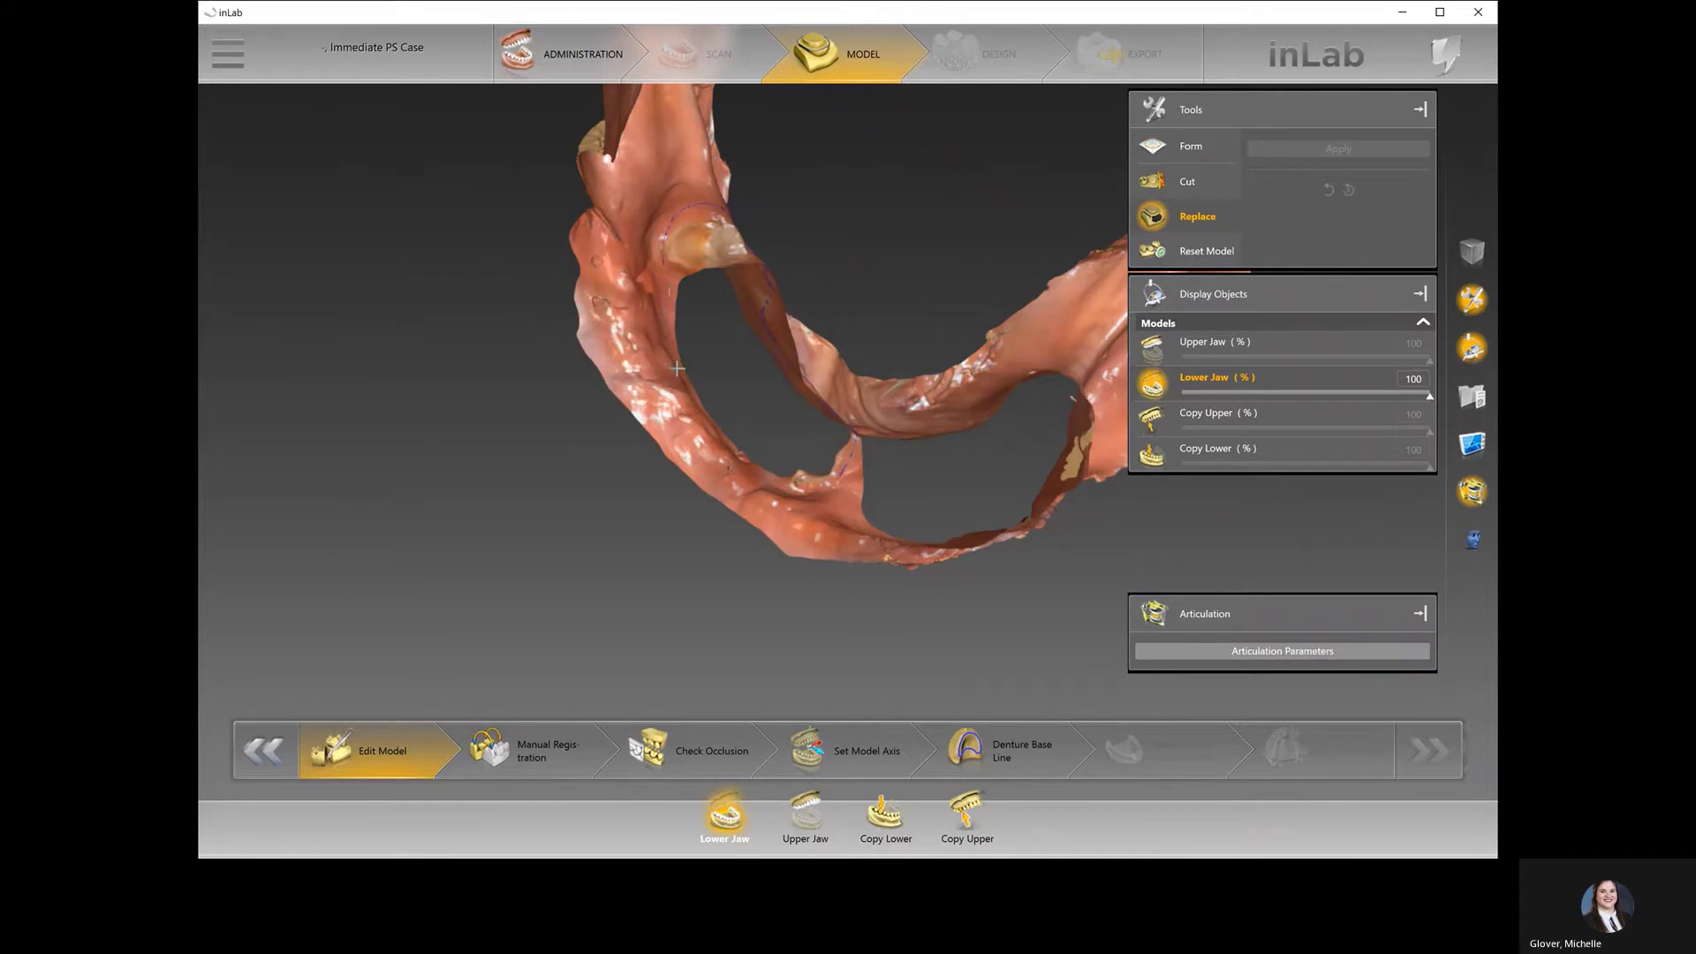
scroll(678, 368, up, 3)
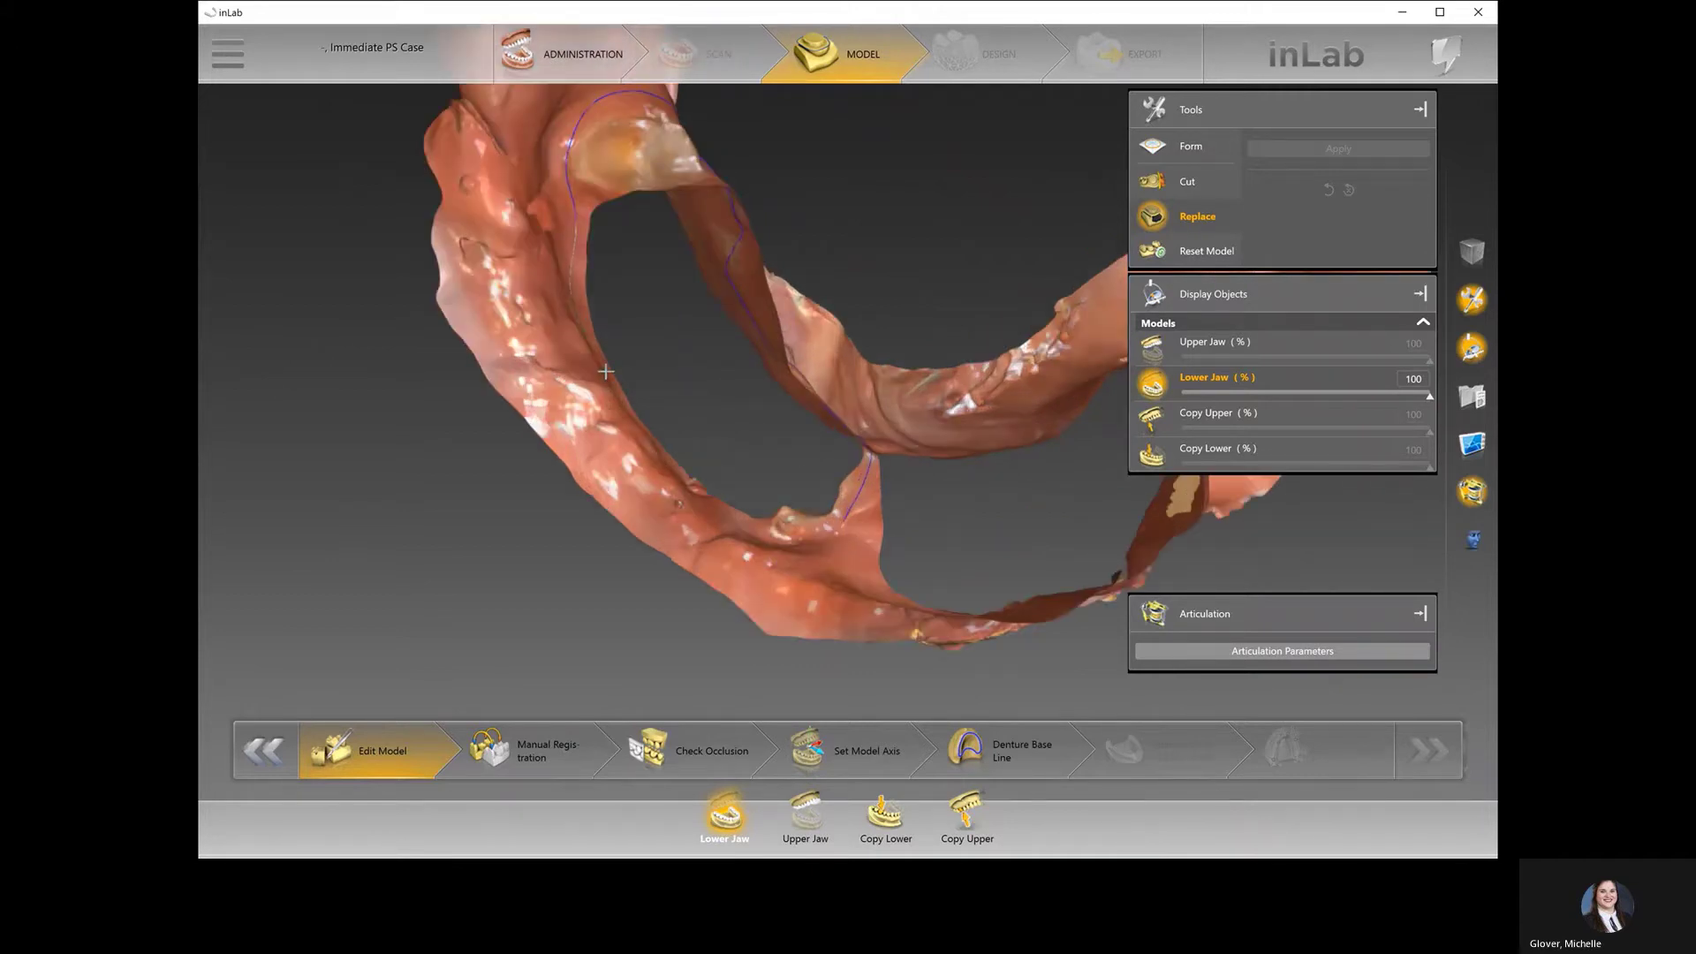
click(636, 417)
click(693, 479)
click(847, 527)
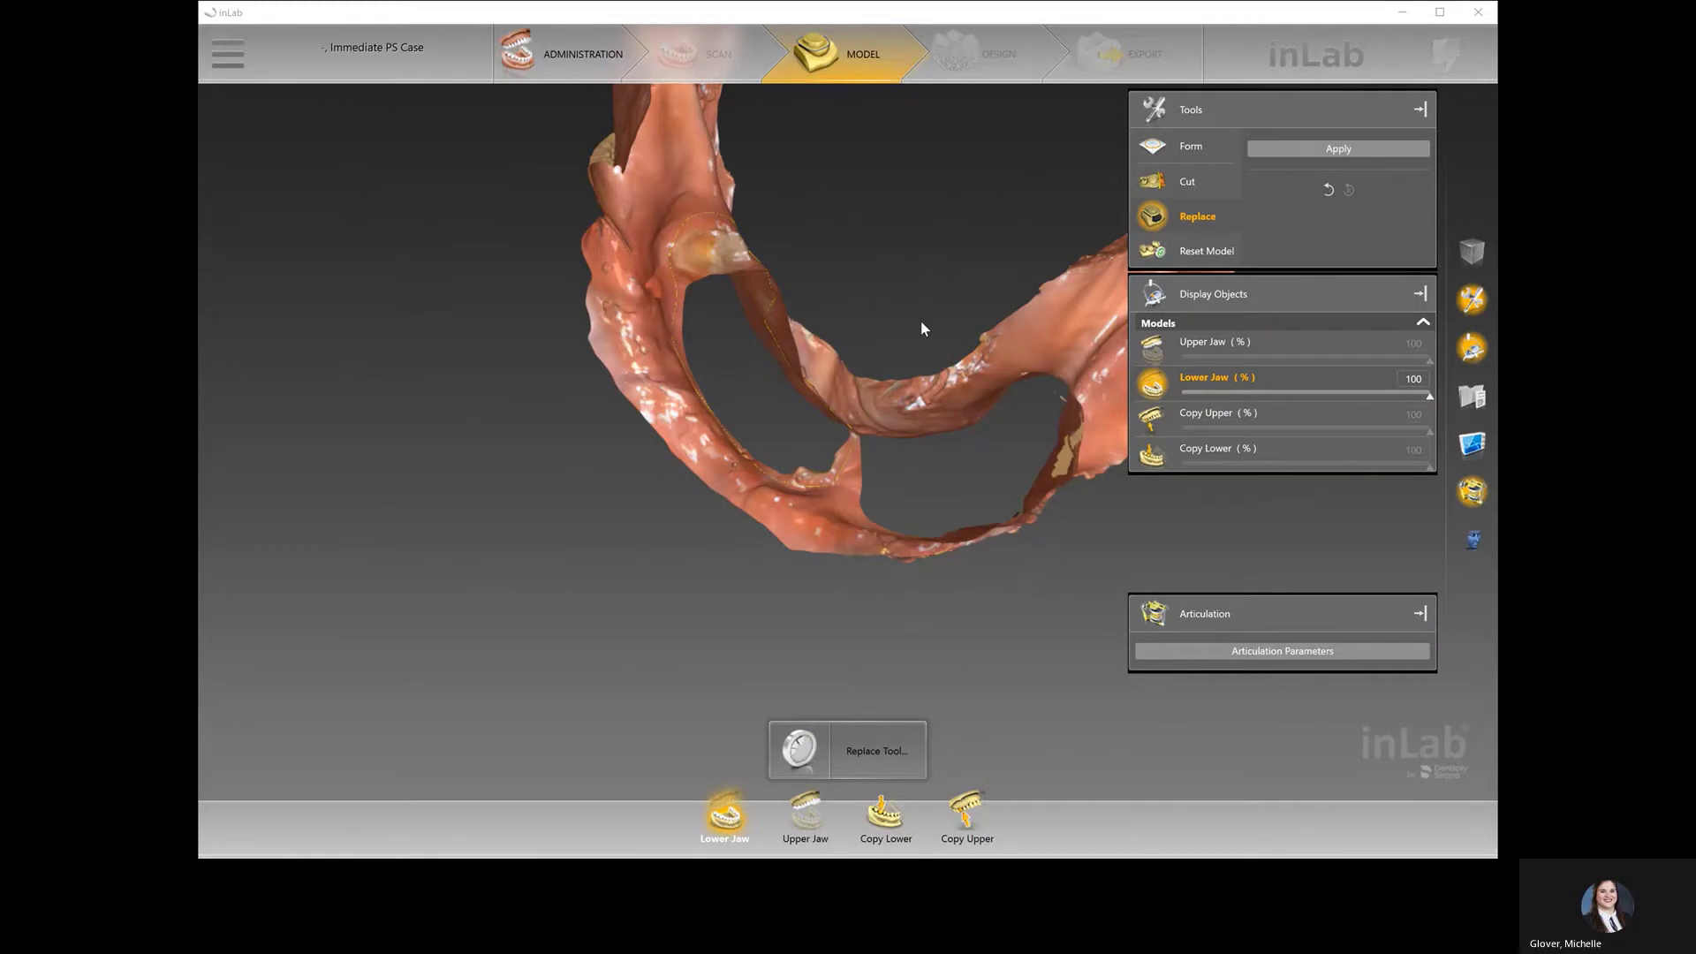
- Outline the second hole on the patient's left side of the lower jaw and apply the Replace tool to fill it
middle_drag(993, 477, 618, 306)
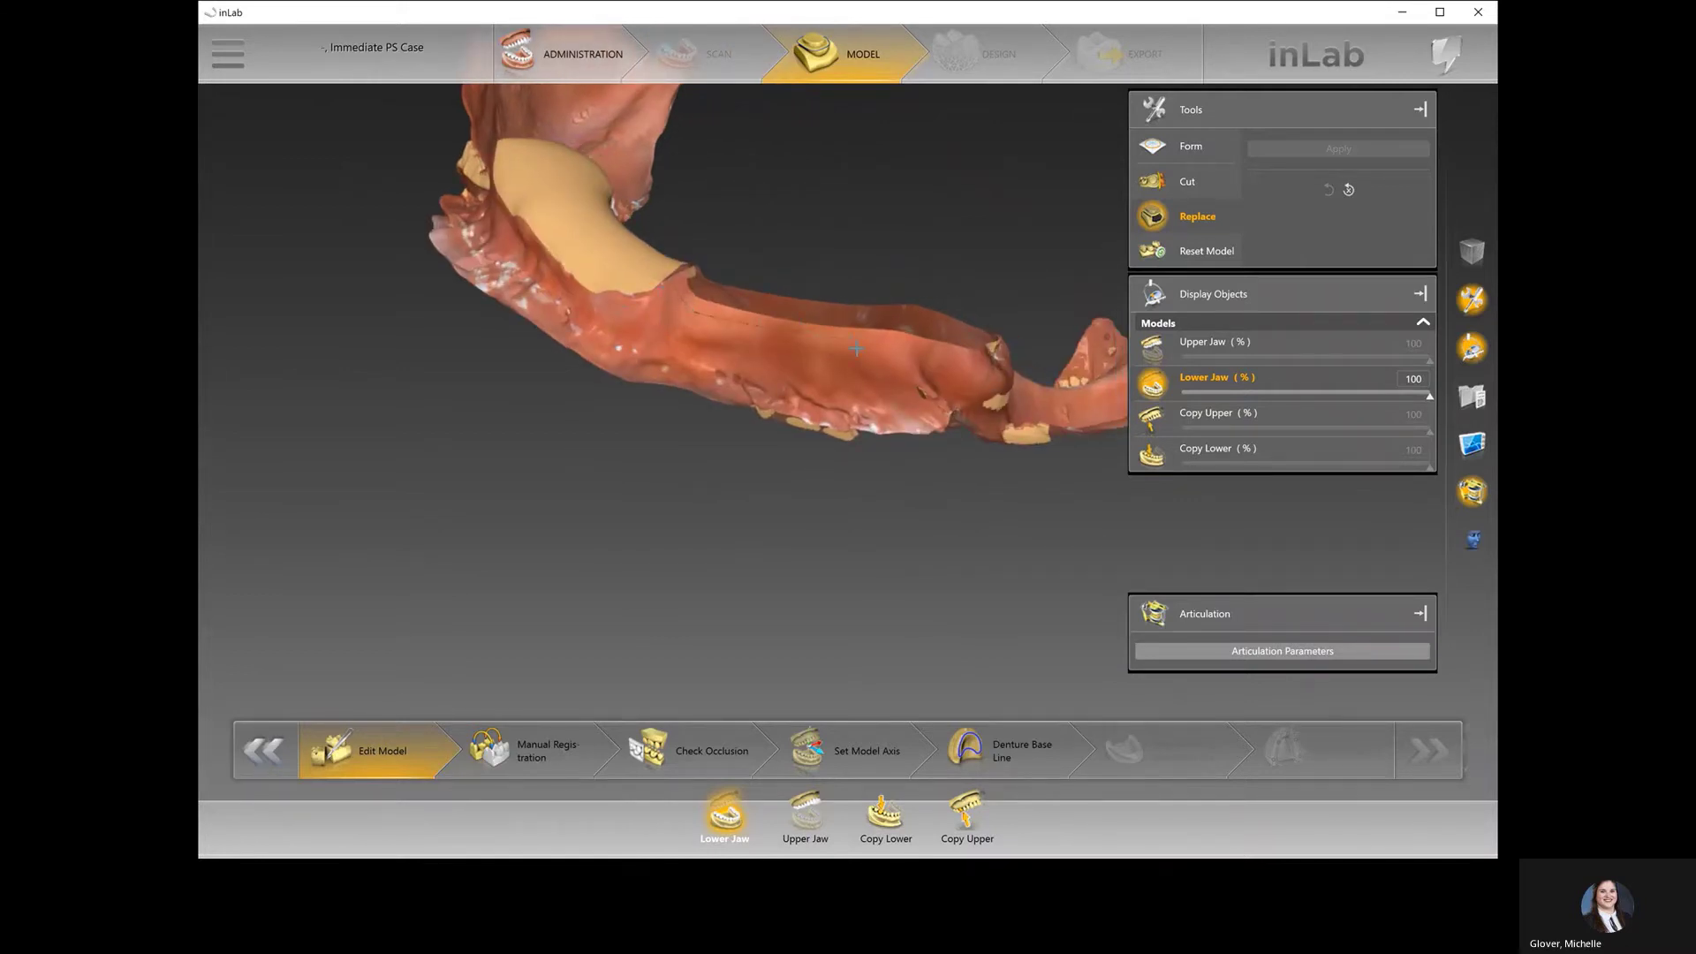
click(975, 375)
middle_drag(1007, 375, 639, 413)
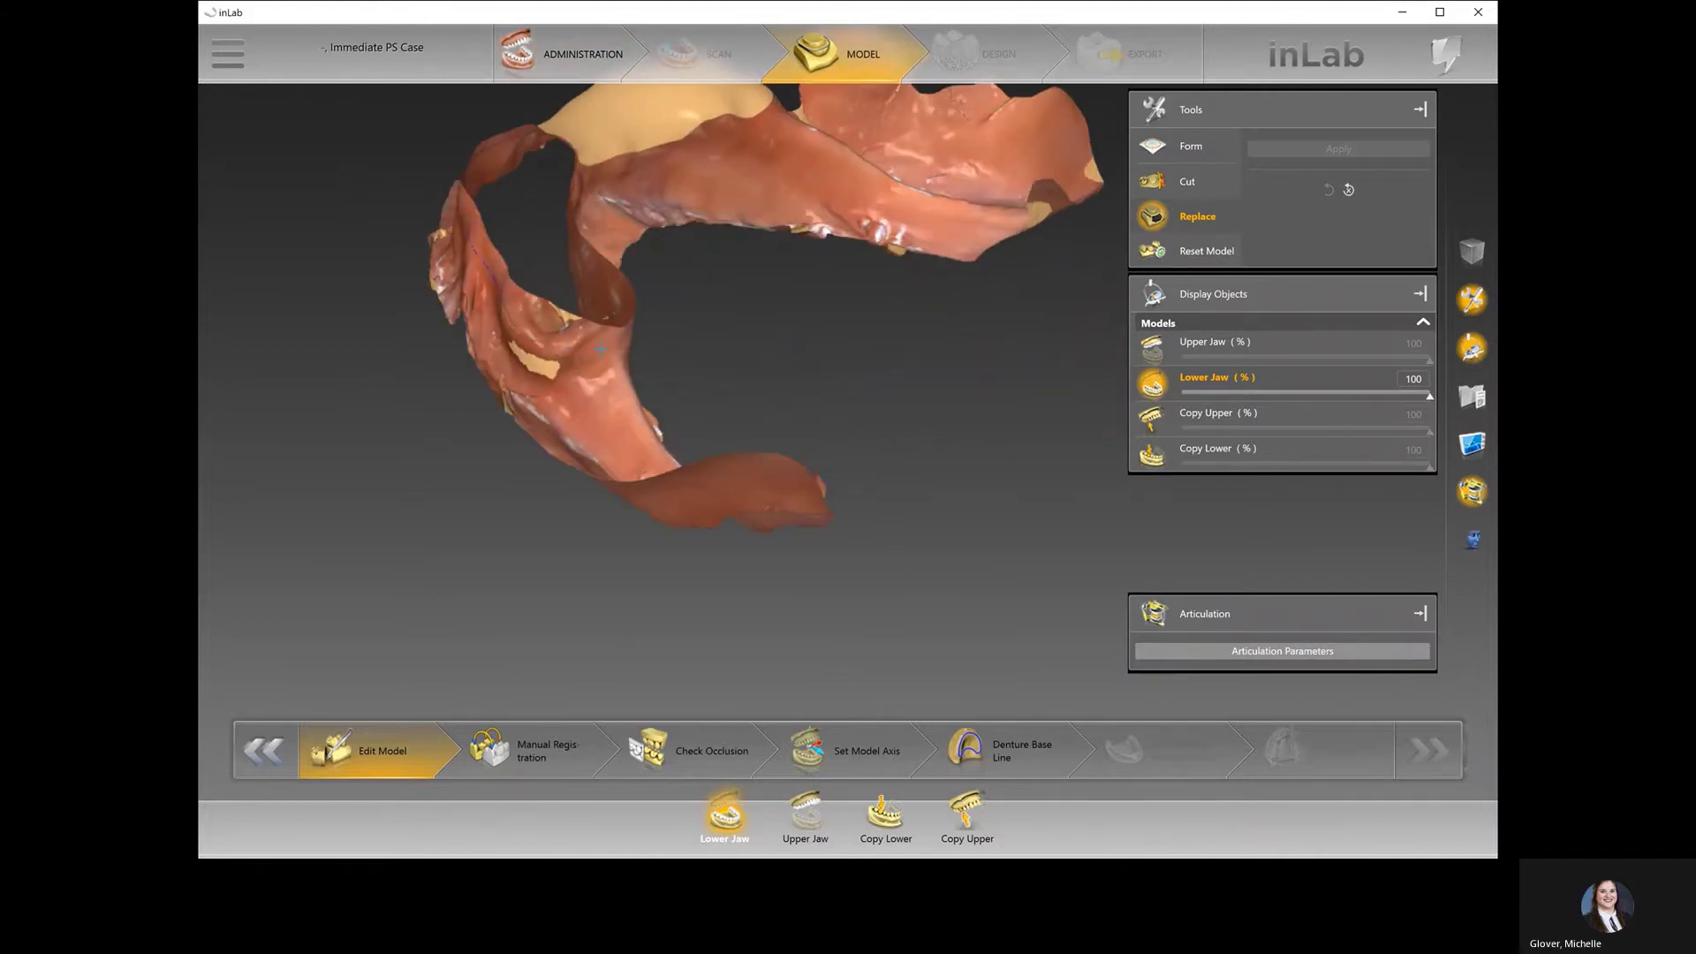
middle_drag(631, 329, 550, 342)
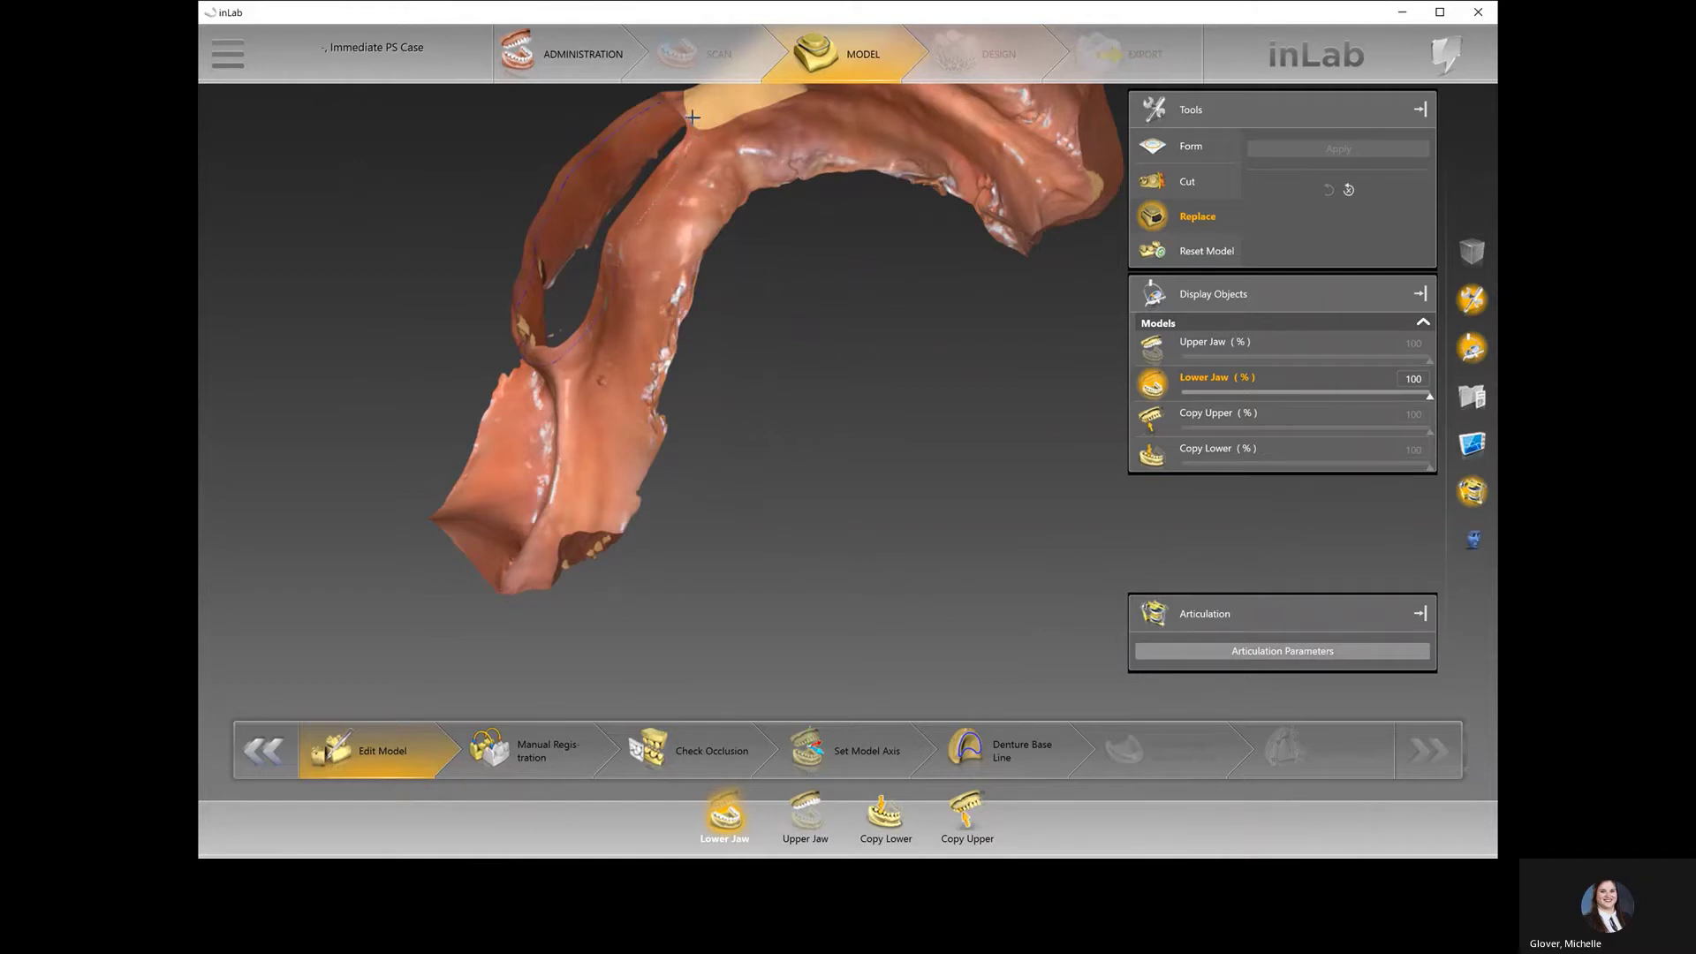
middle_drag(684, 101, 708, 324)
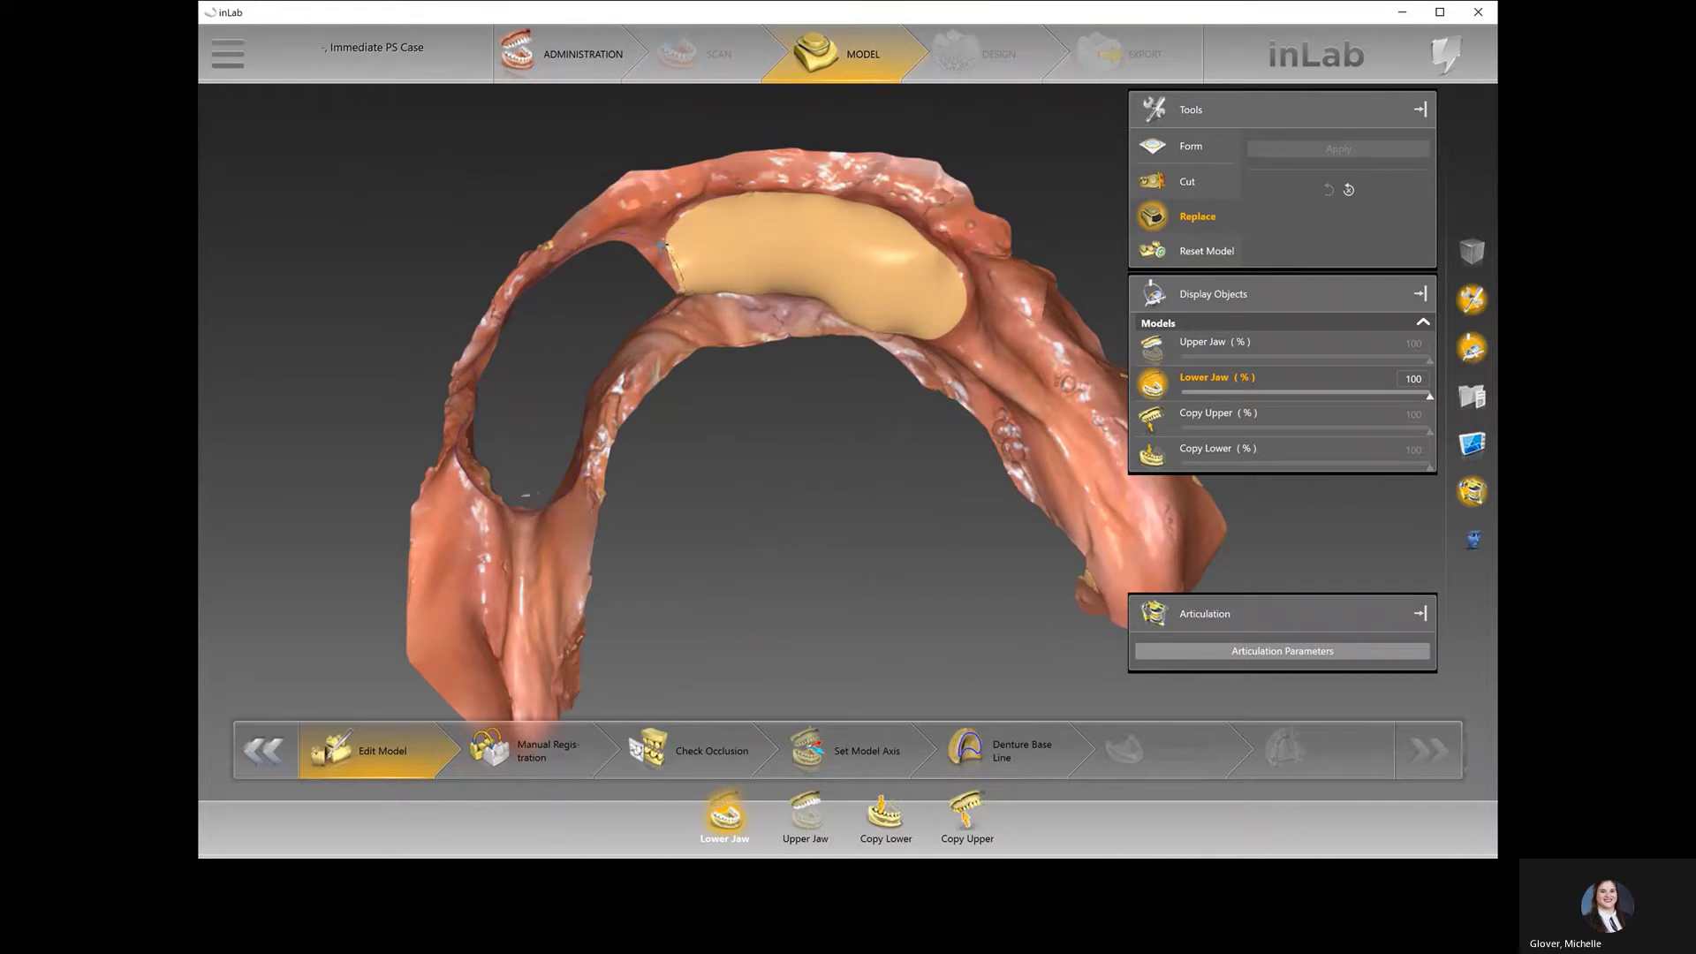
click(1336, 149)
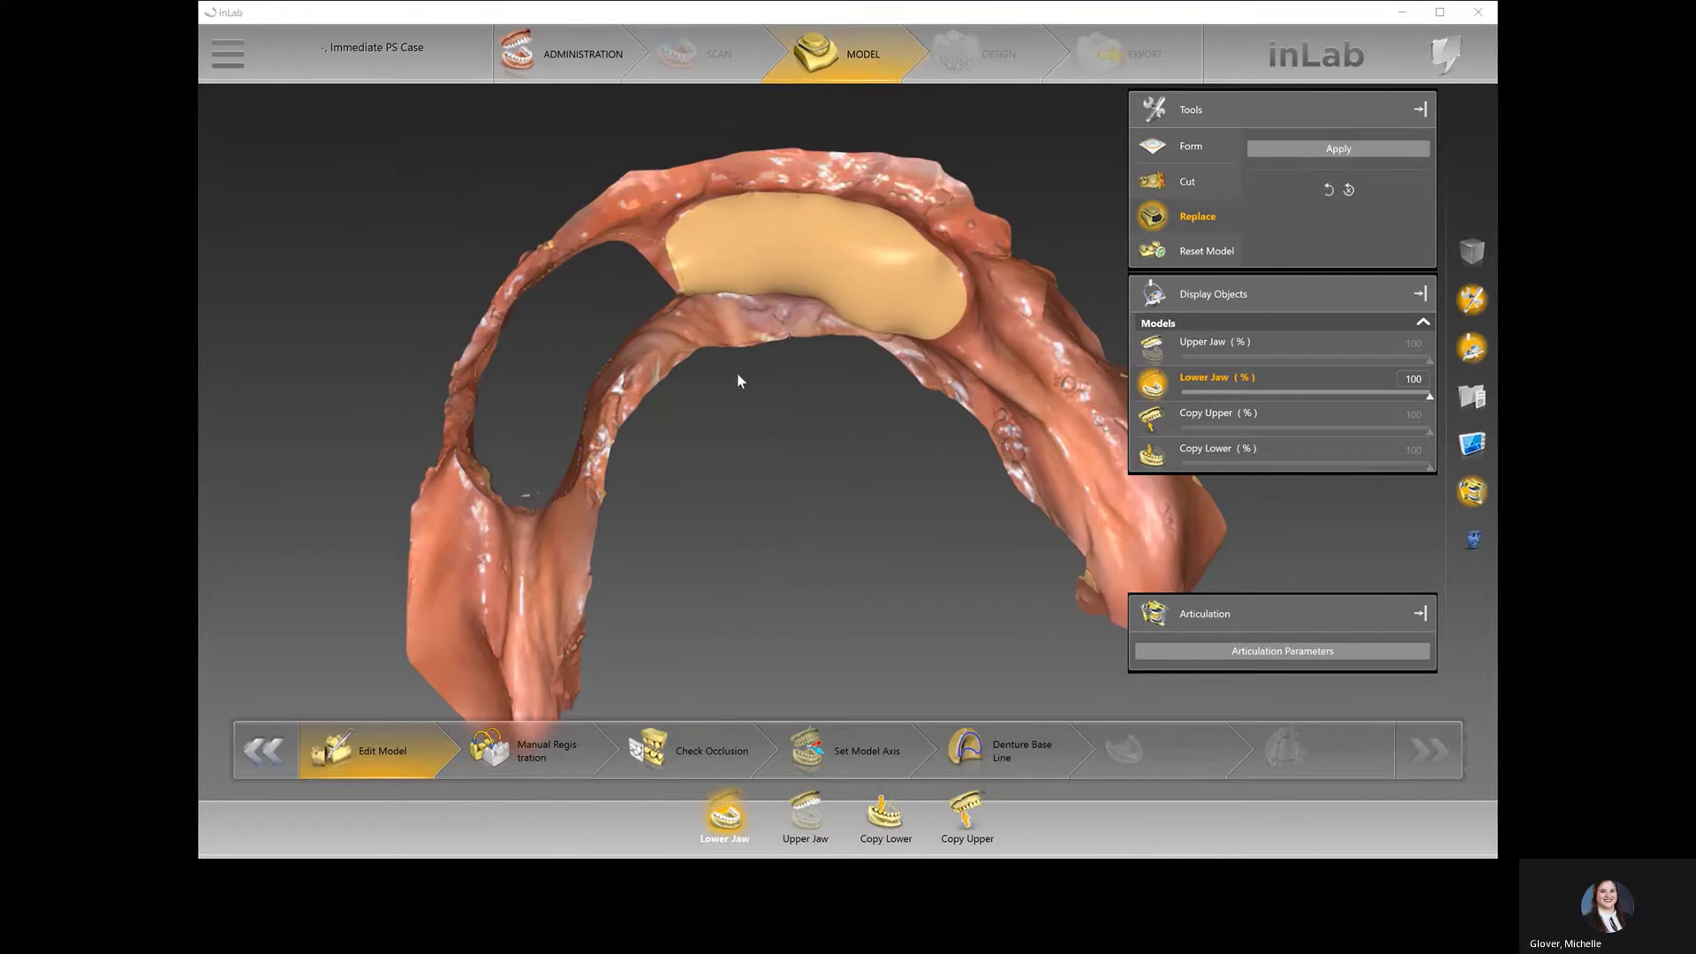
middle_drag(720, 344, 787, 425)
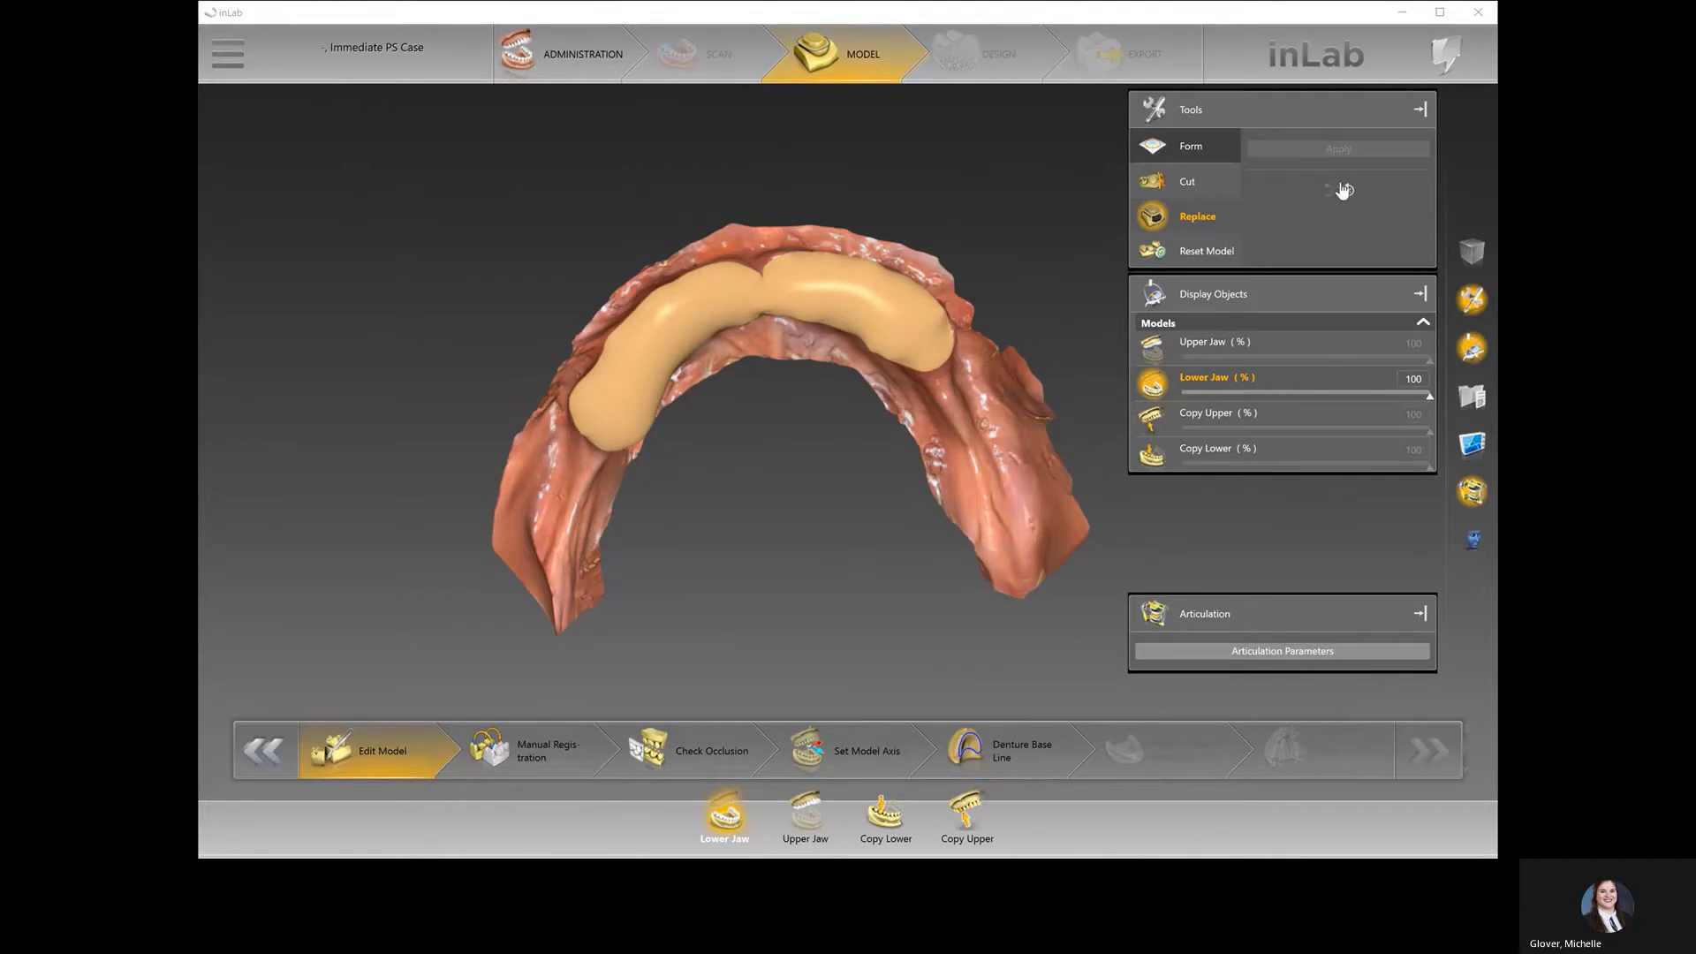
- Switch to the upper jaw scan, outline the molar on the patient's left side along the gum, and fill it with the Replace tool
click(1309, 197)
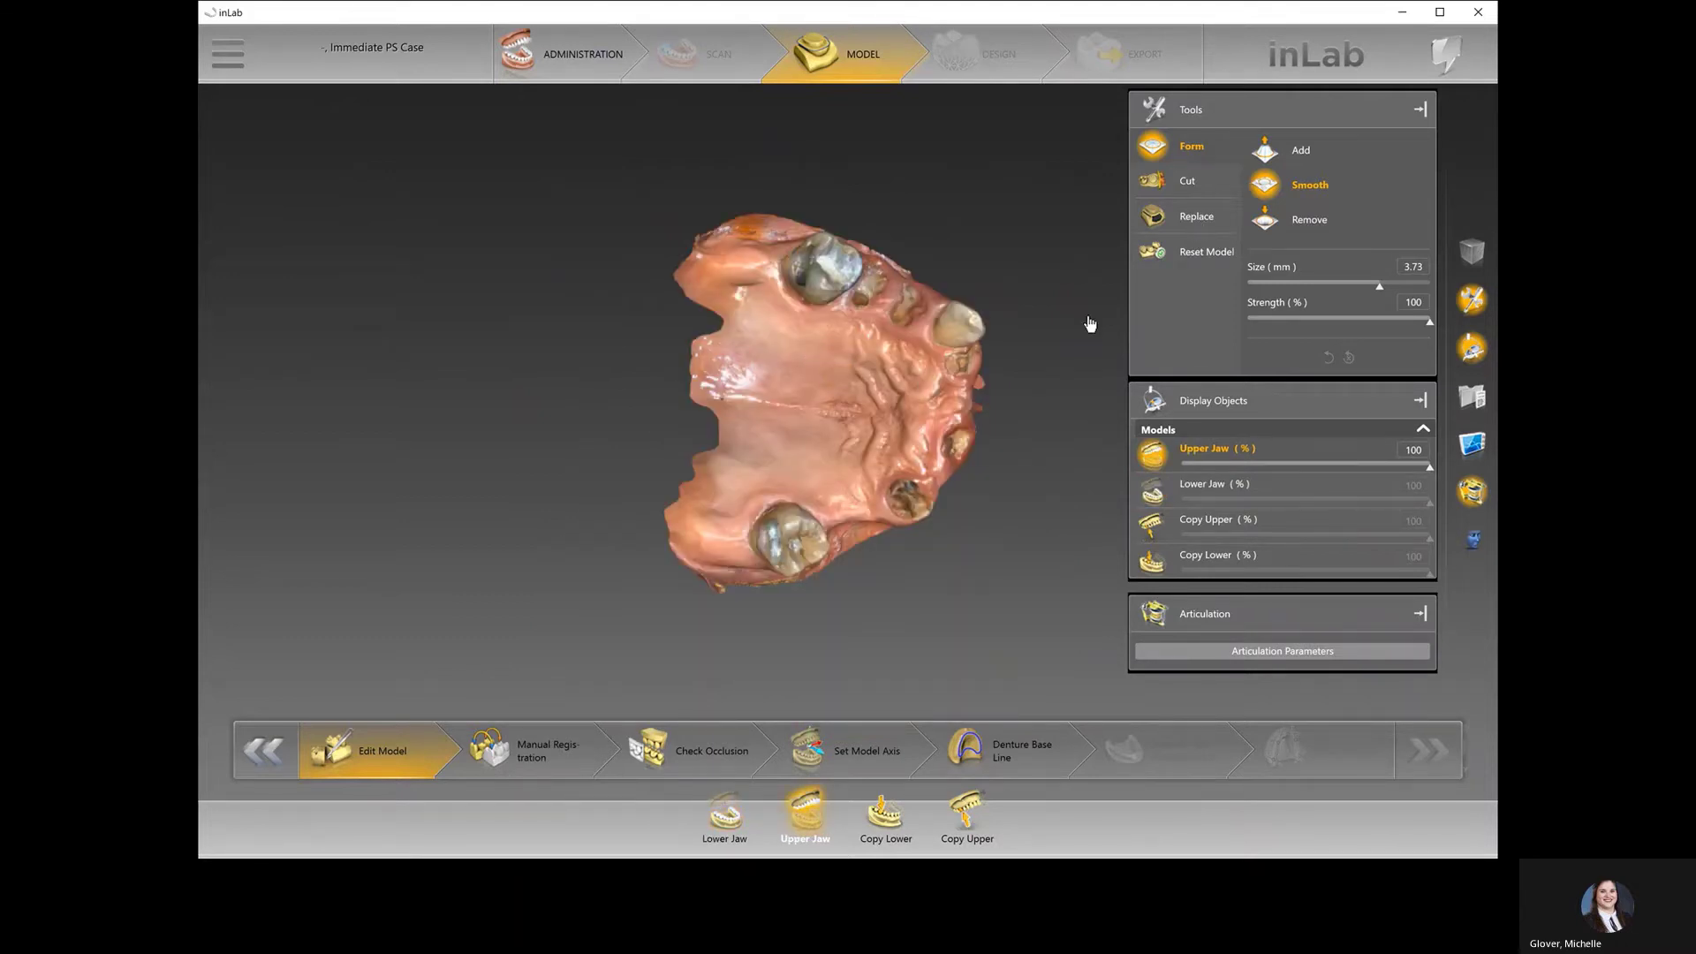
scroll(916, 647, up, 1)
scroll(916, 648, up, 2)
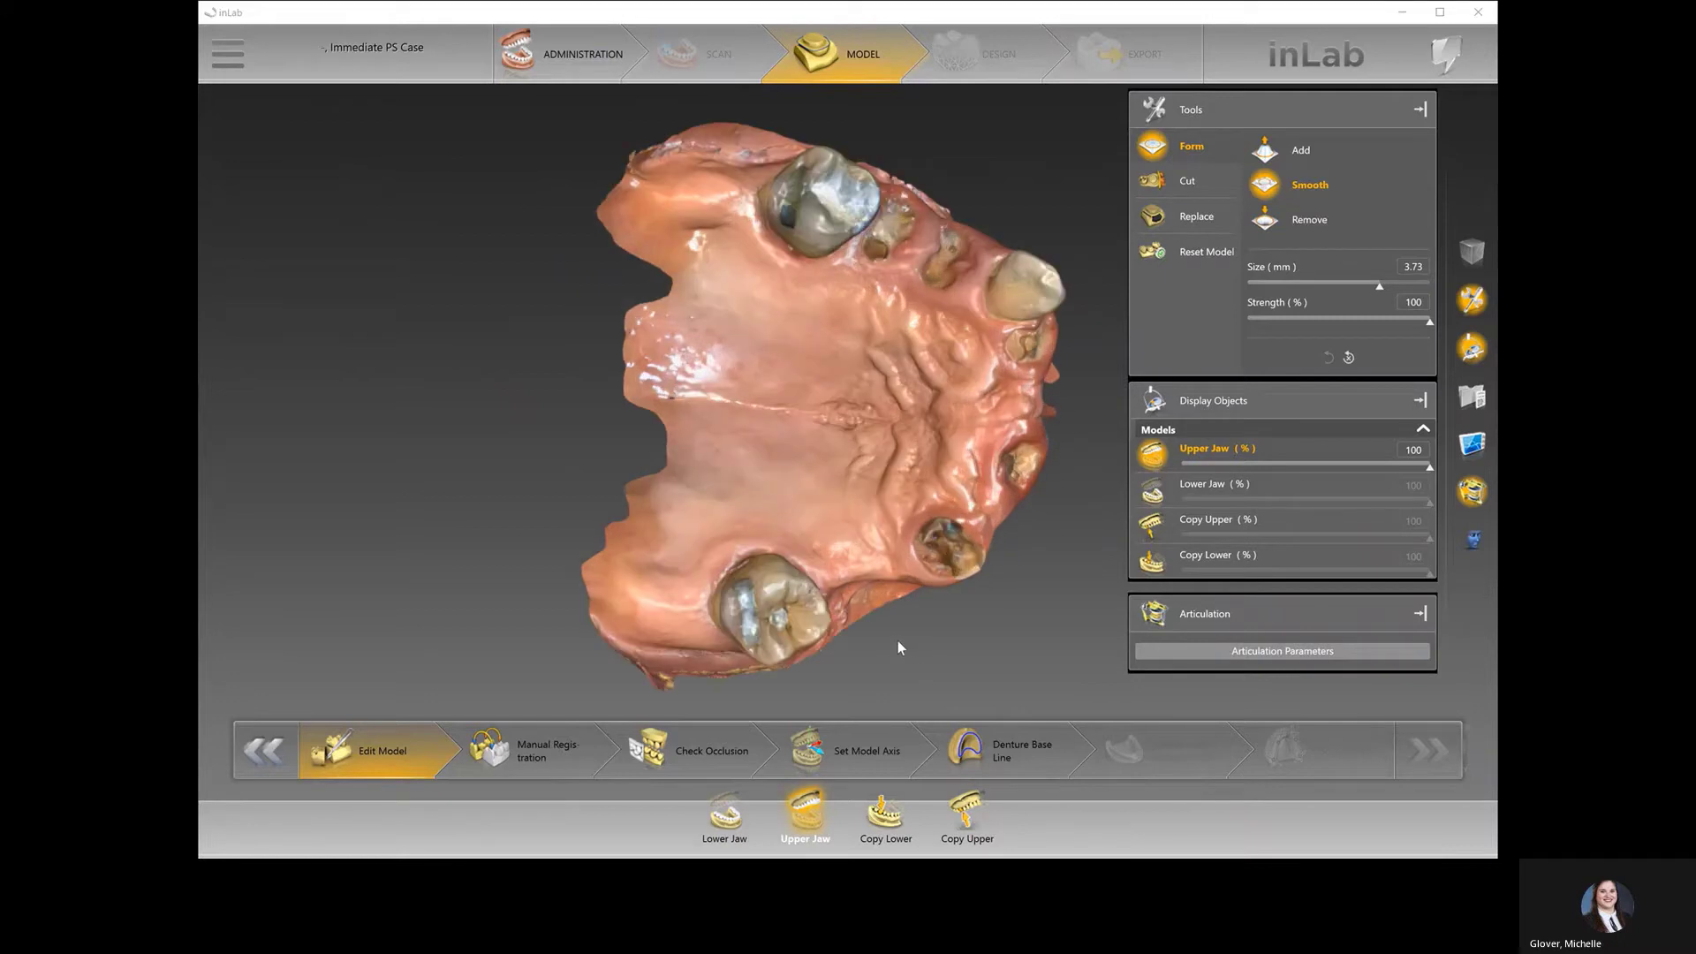
right_drag(838, 508, 819, 483)
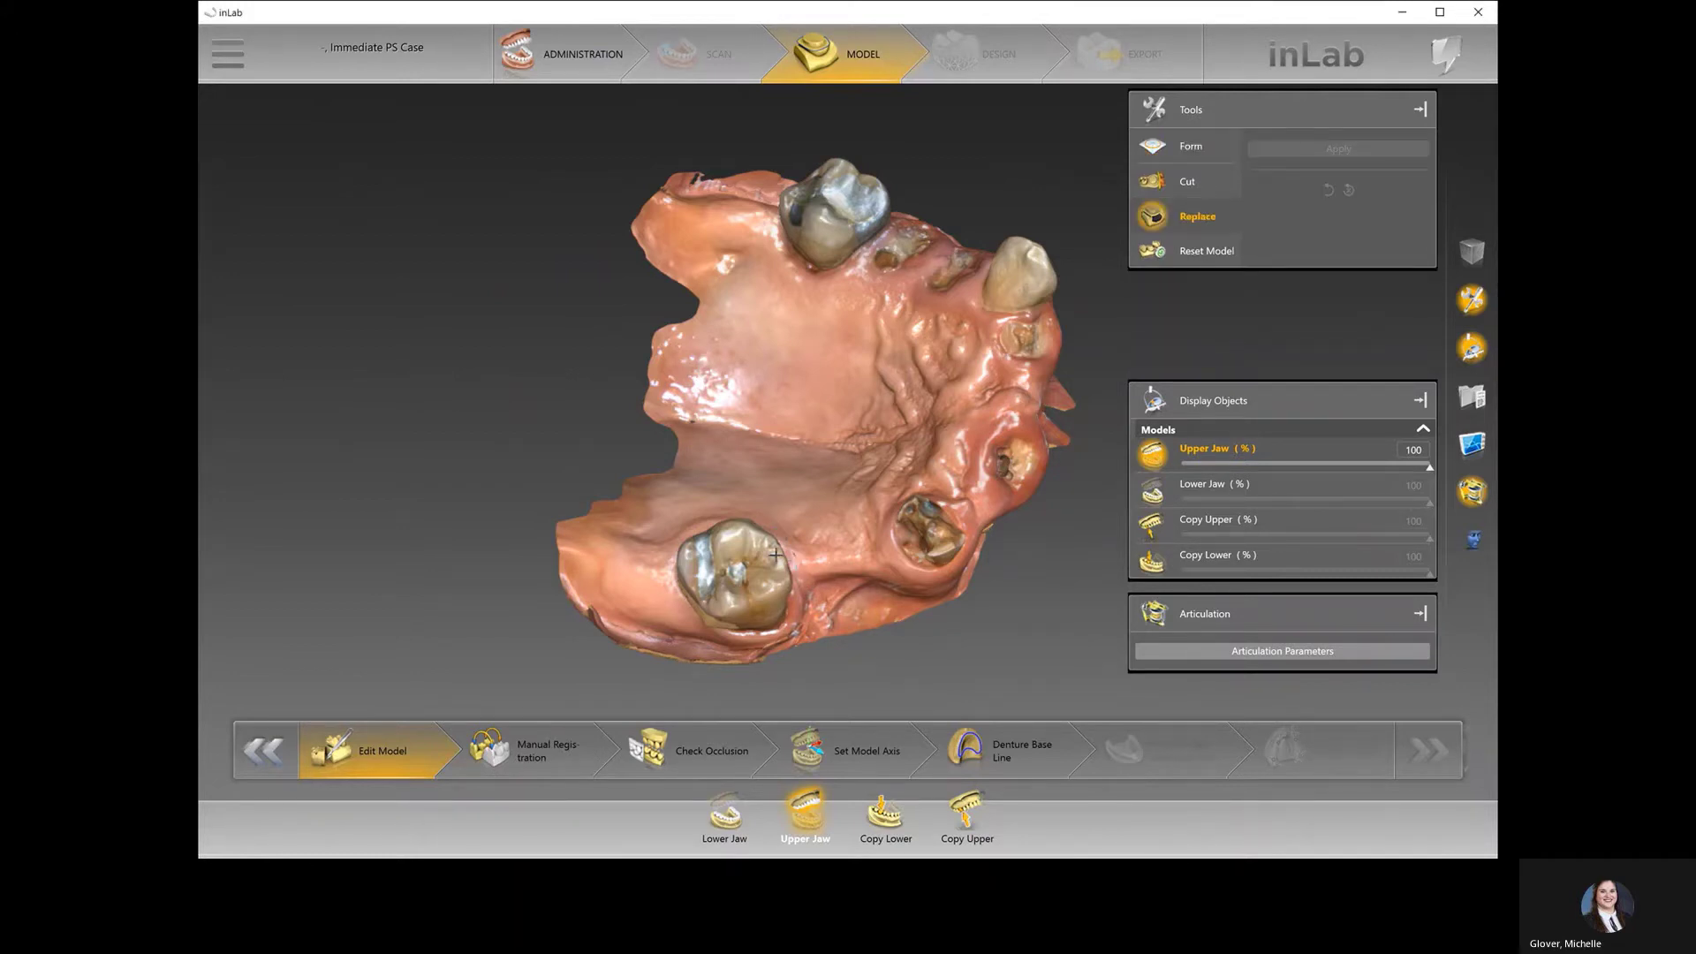
middle_drag(774, 555, 760, 536)
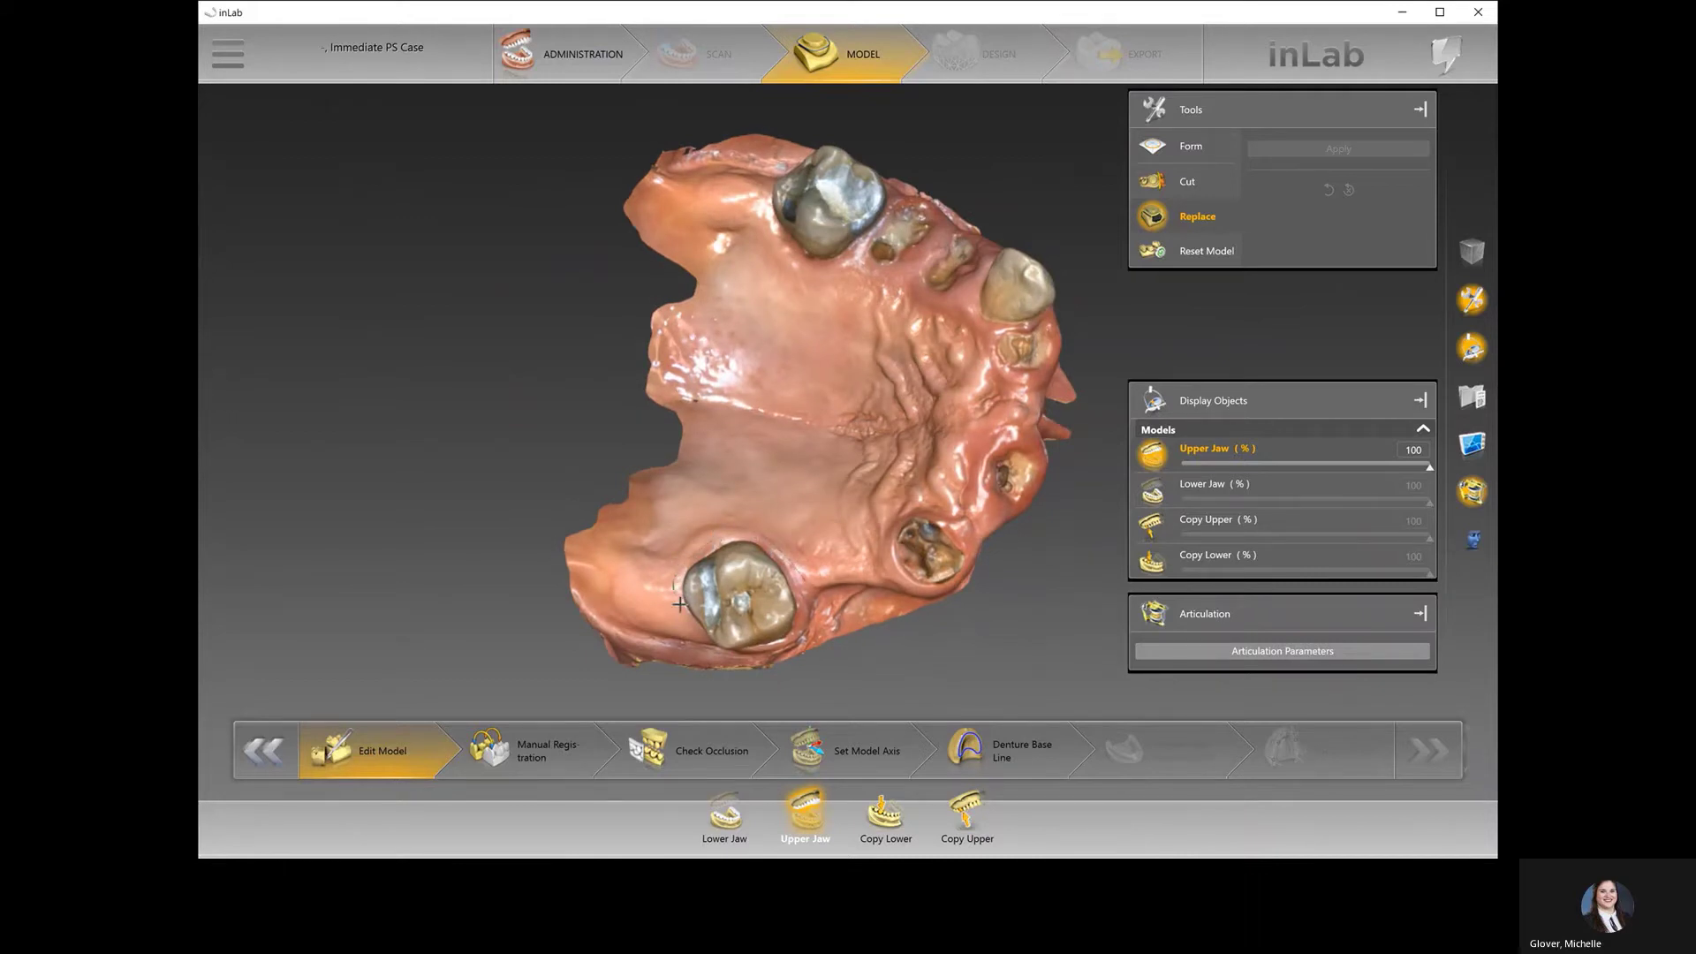
middle_drag(738, 583, 728, 550)
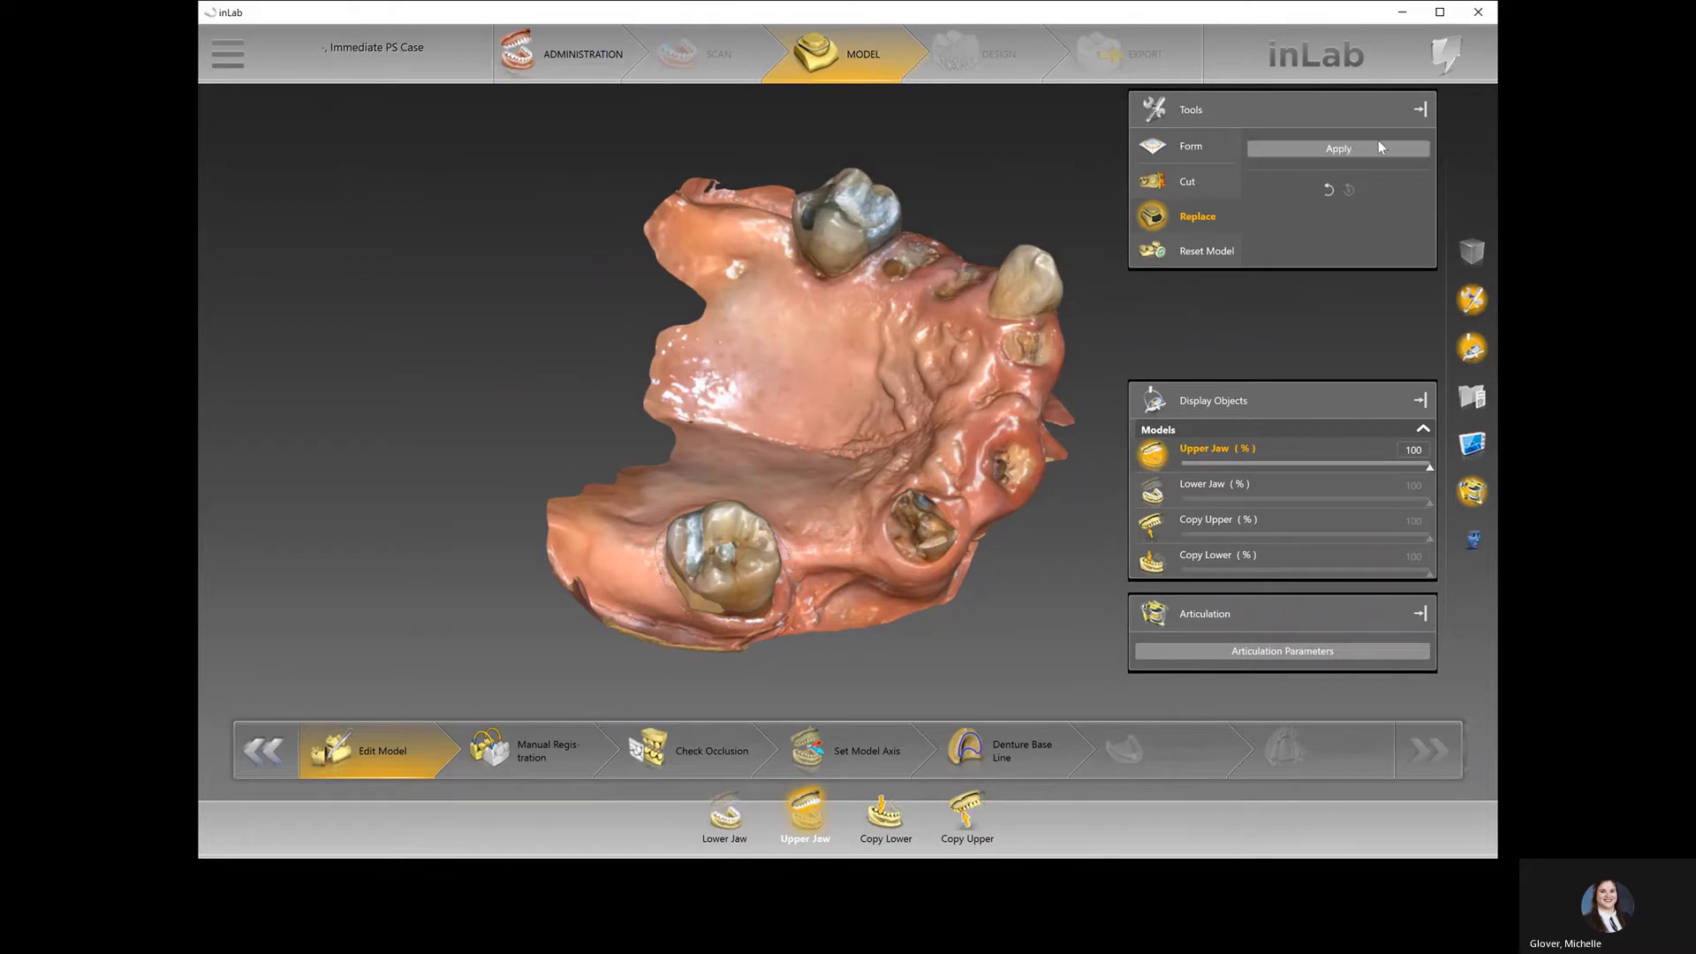
click(1378, 149)
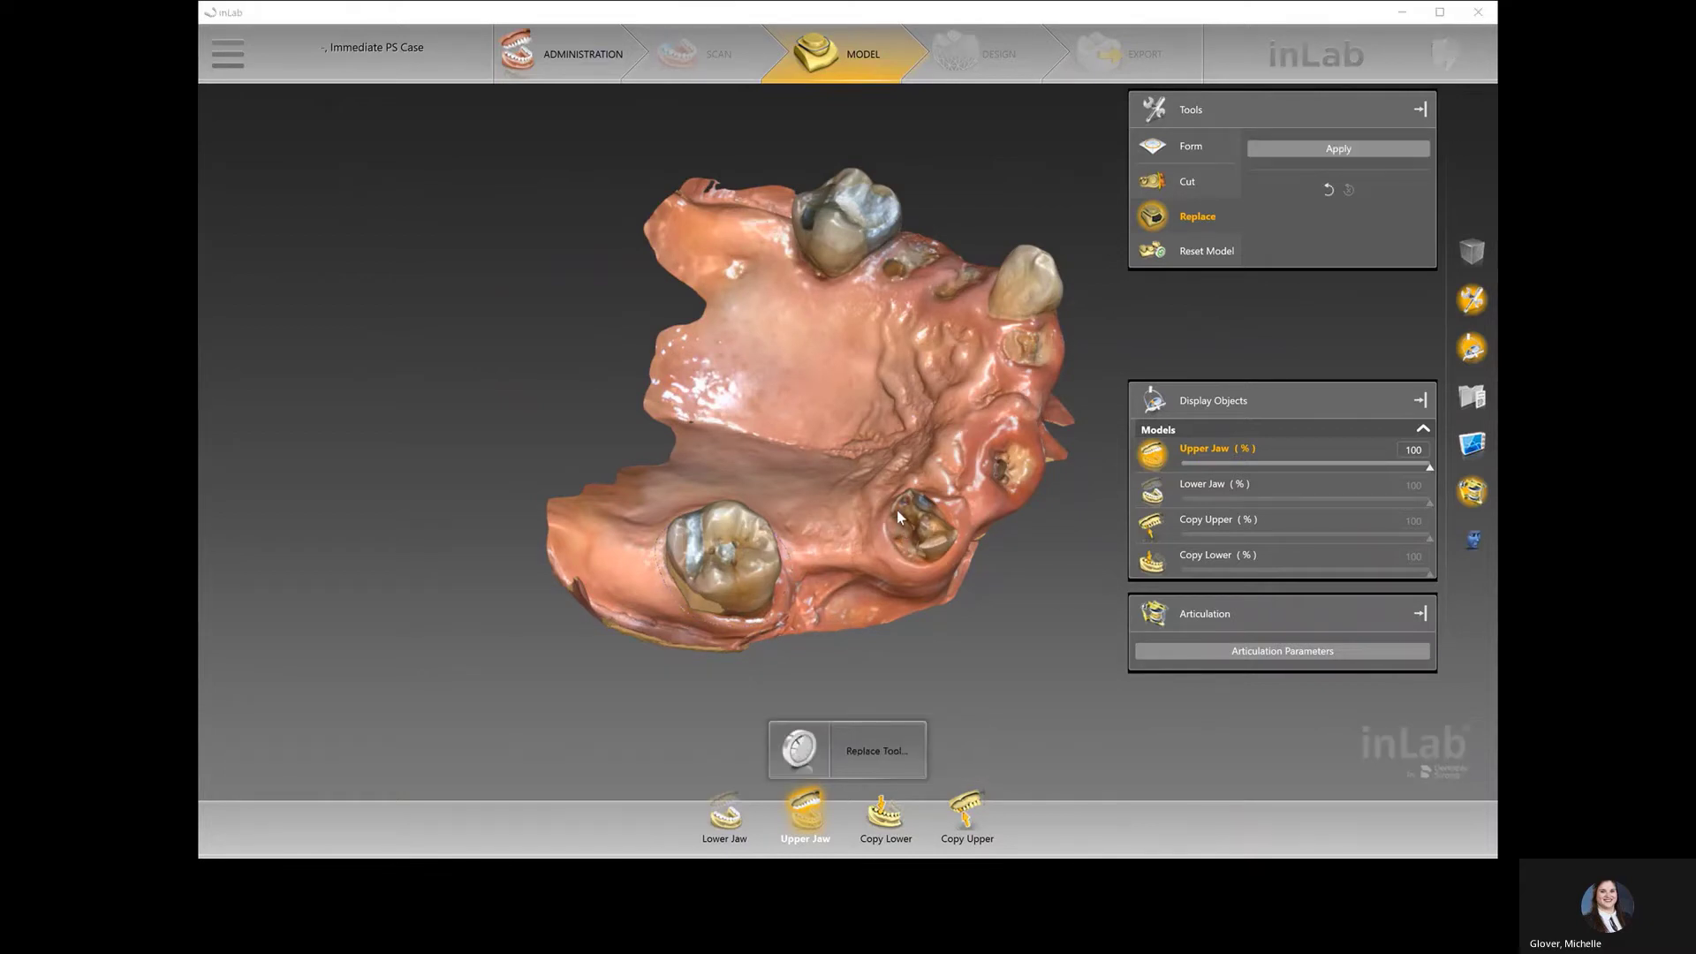
- Outline the broken root in front of the filled molar site on the patient's left side of the upper jaw and apply Replace
middle_drag(894, 512, 825, 496)
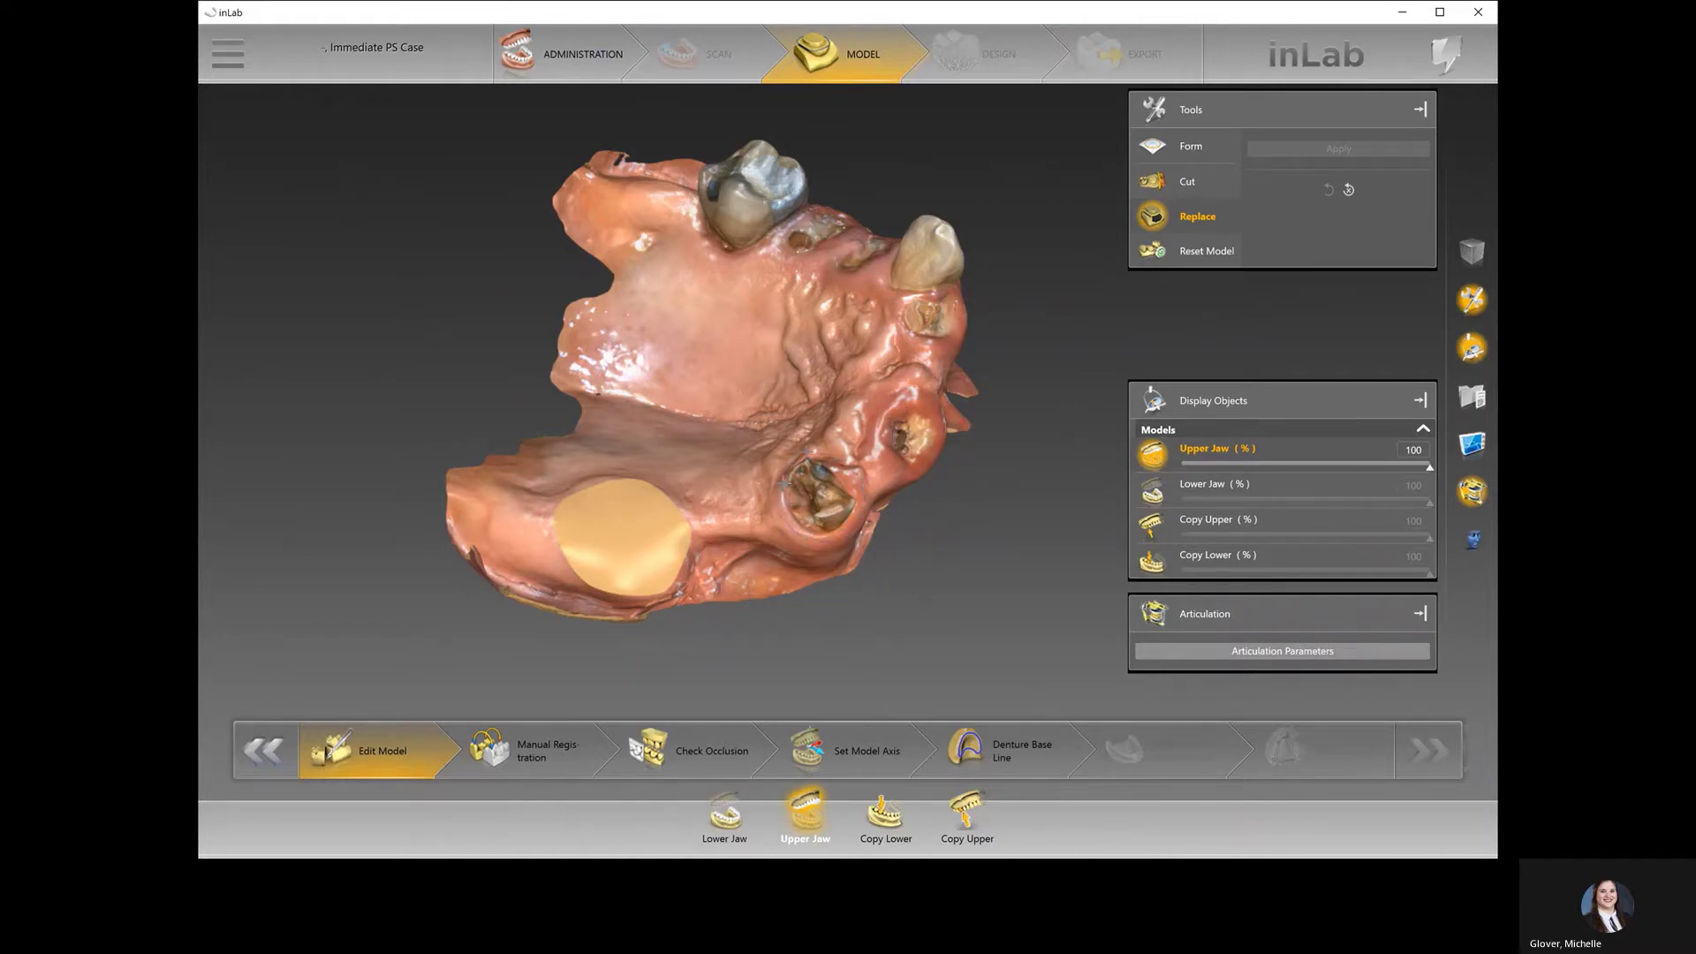
click(776, 507)
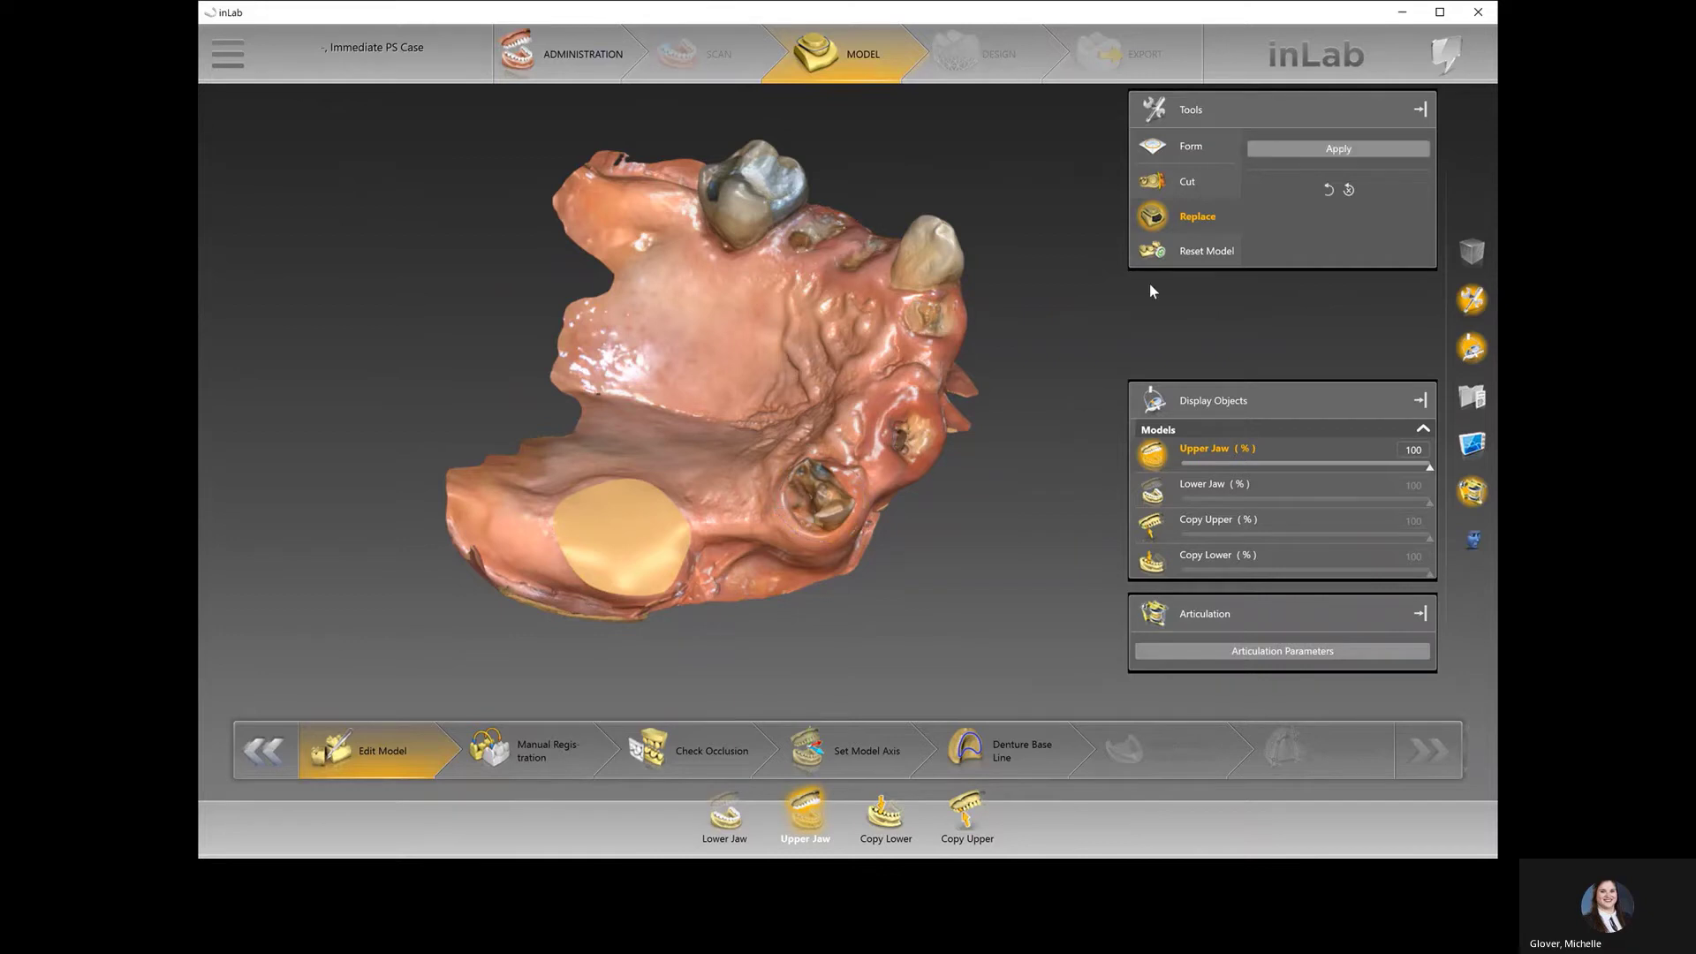
click(1310, 146)
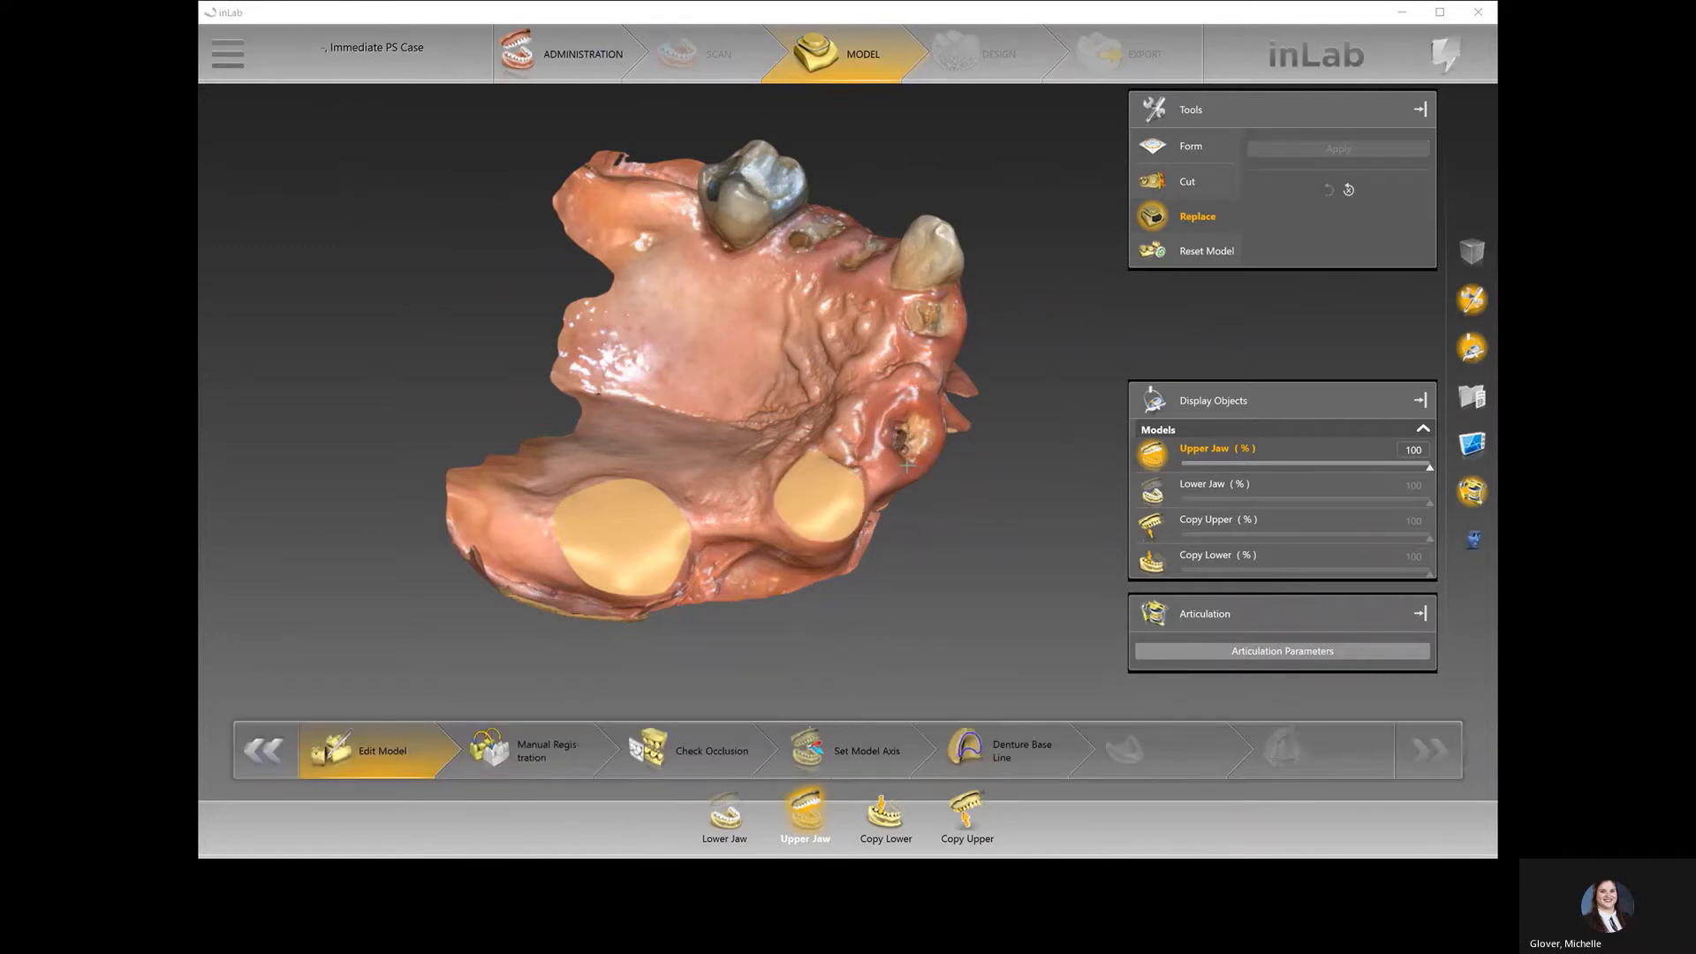
- Outline the front root stump on the patient's left side of the upper jaw and try to fill it with Replace
right_drag(803, 485, 809, 455)
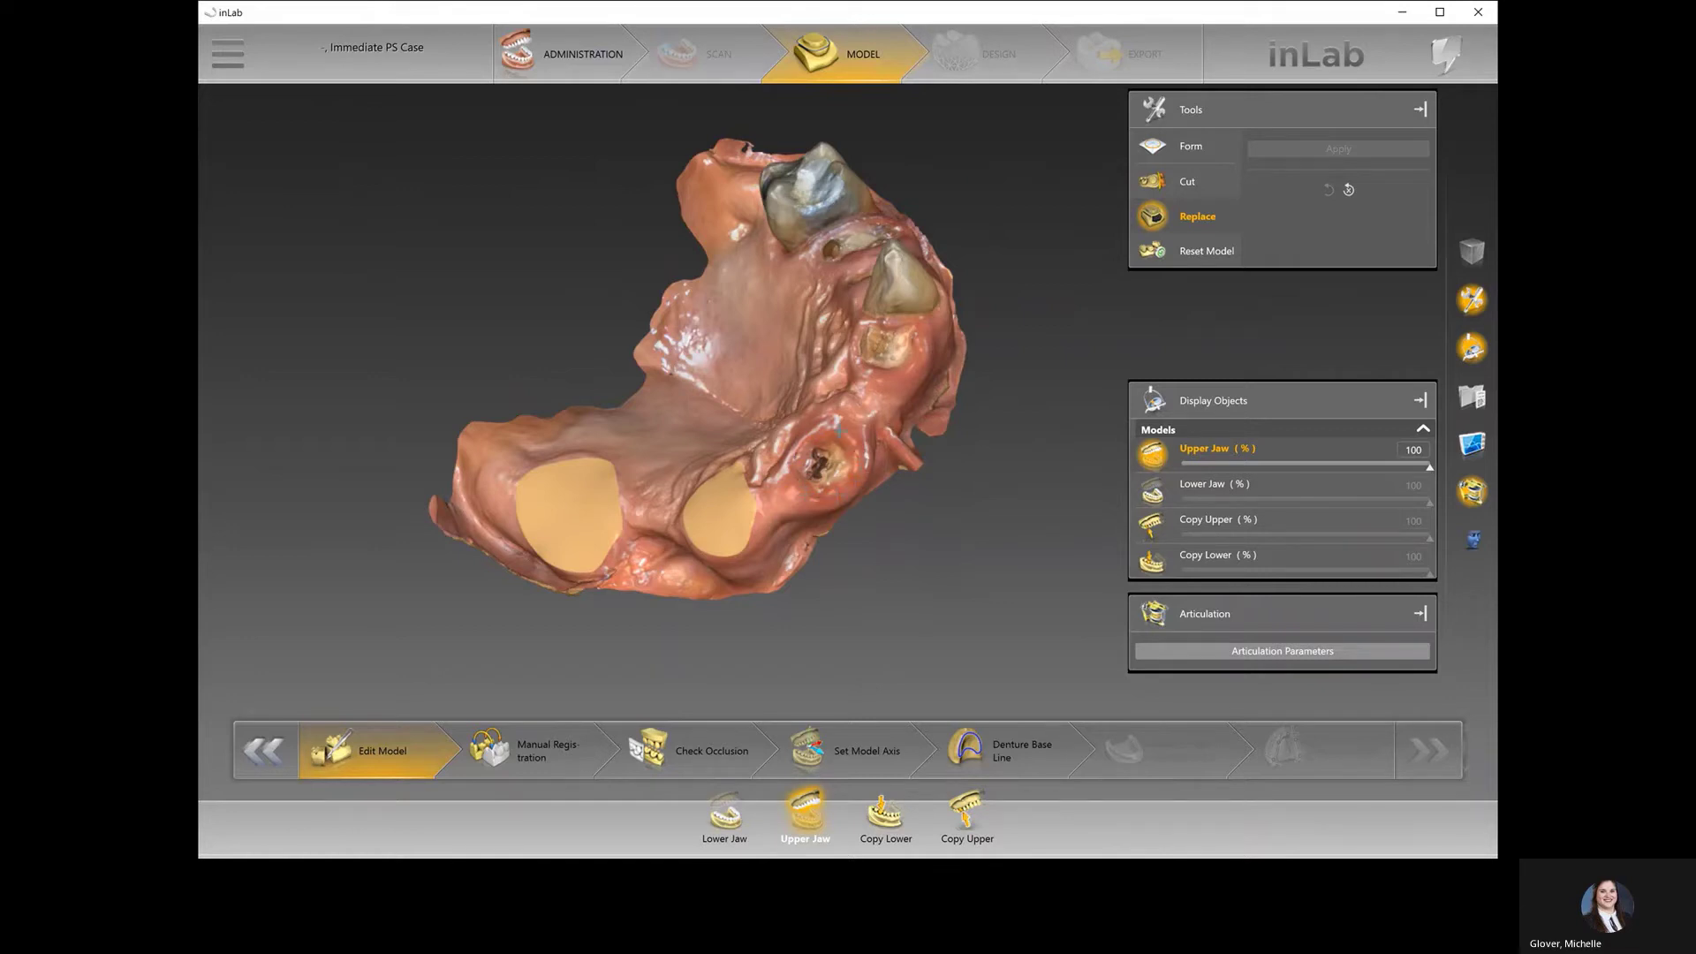
double_click(816, 438)
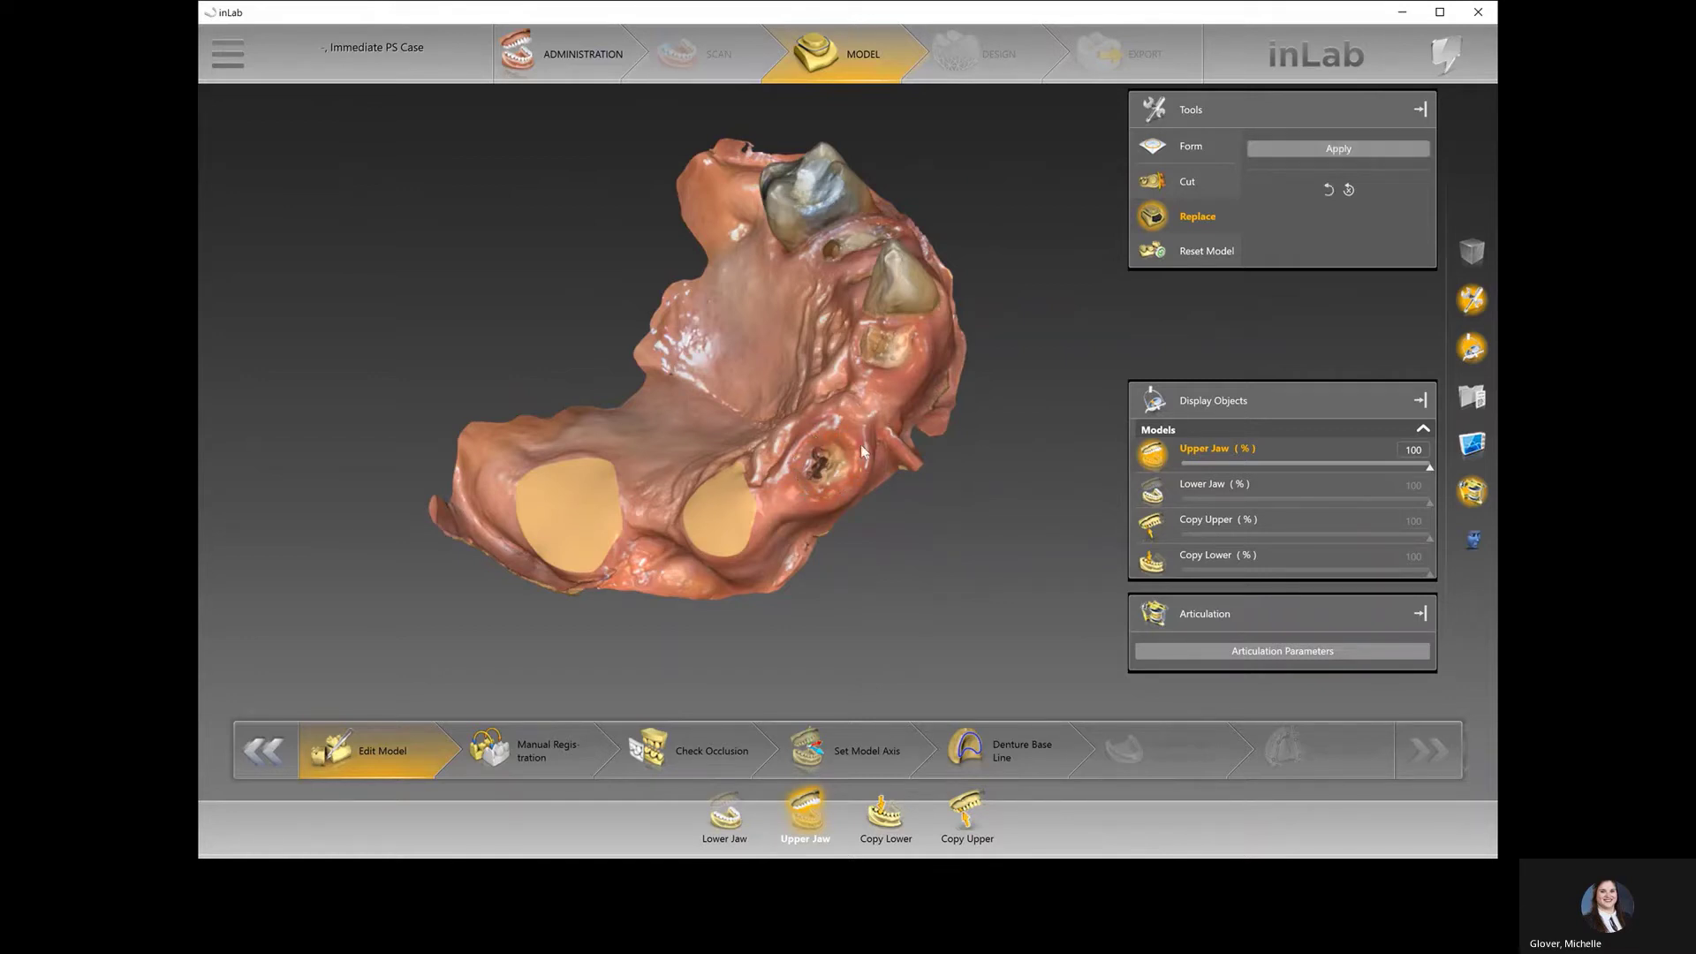
click(1416, 156)
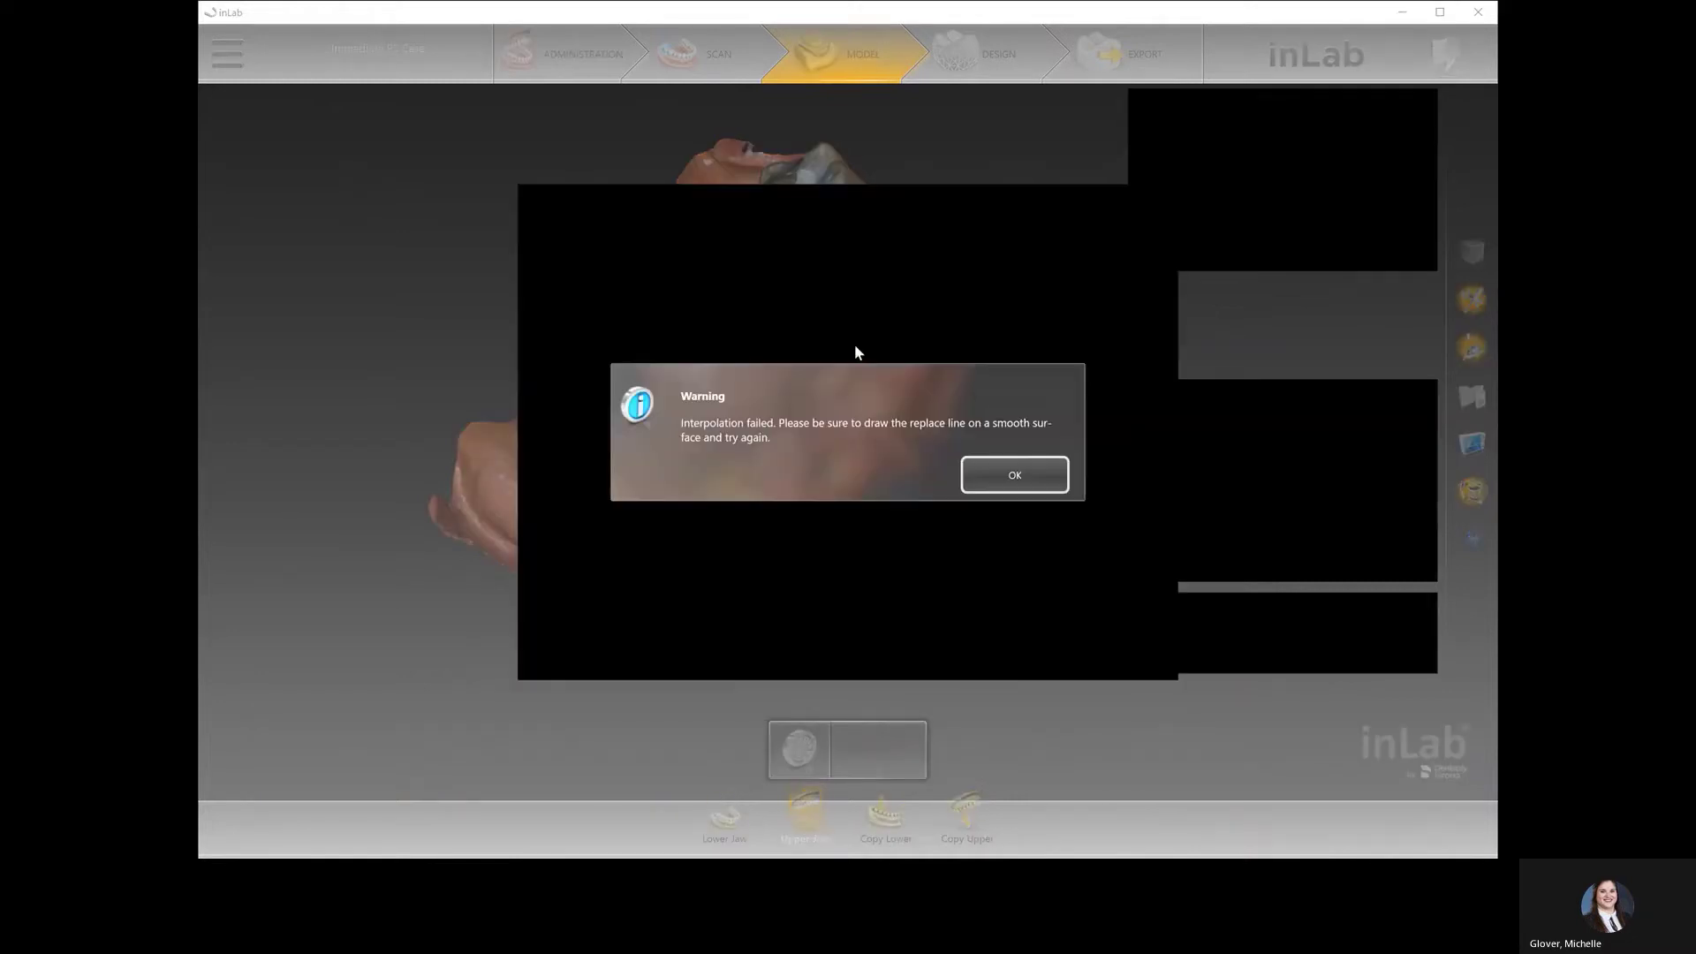
click(1015, 474)
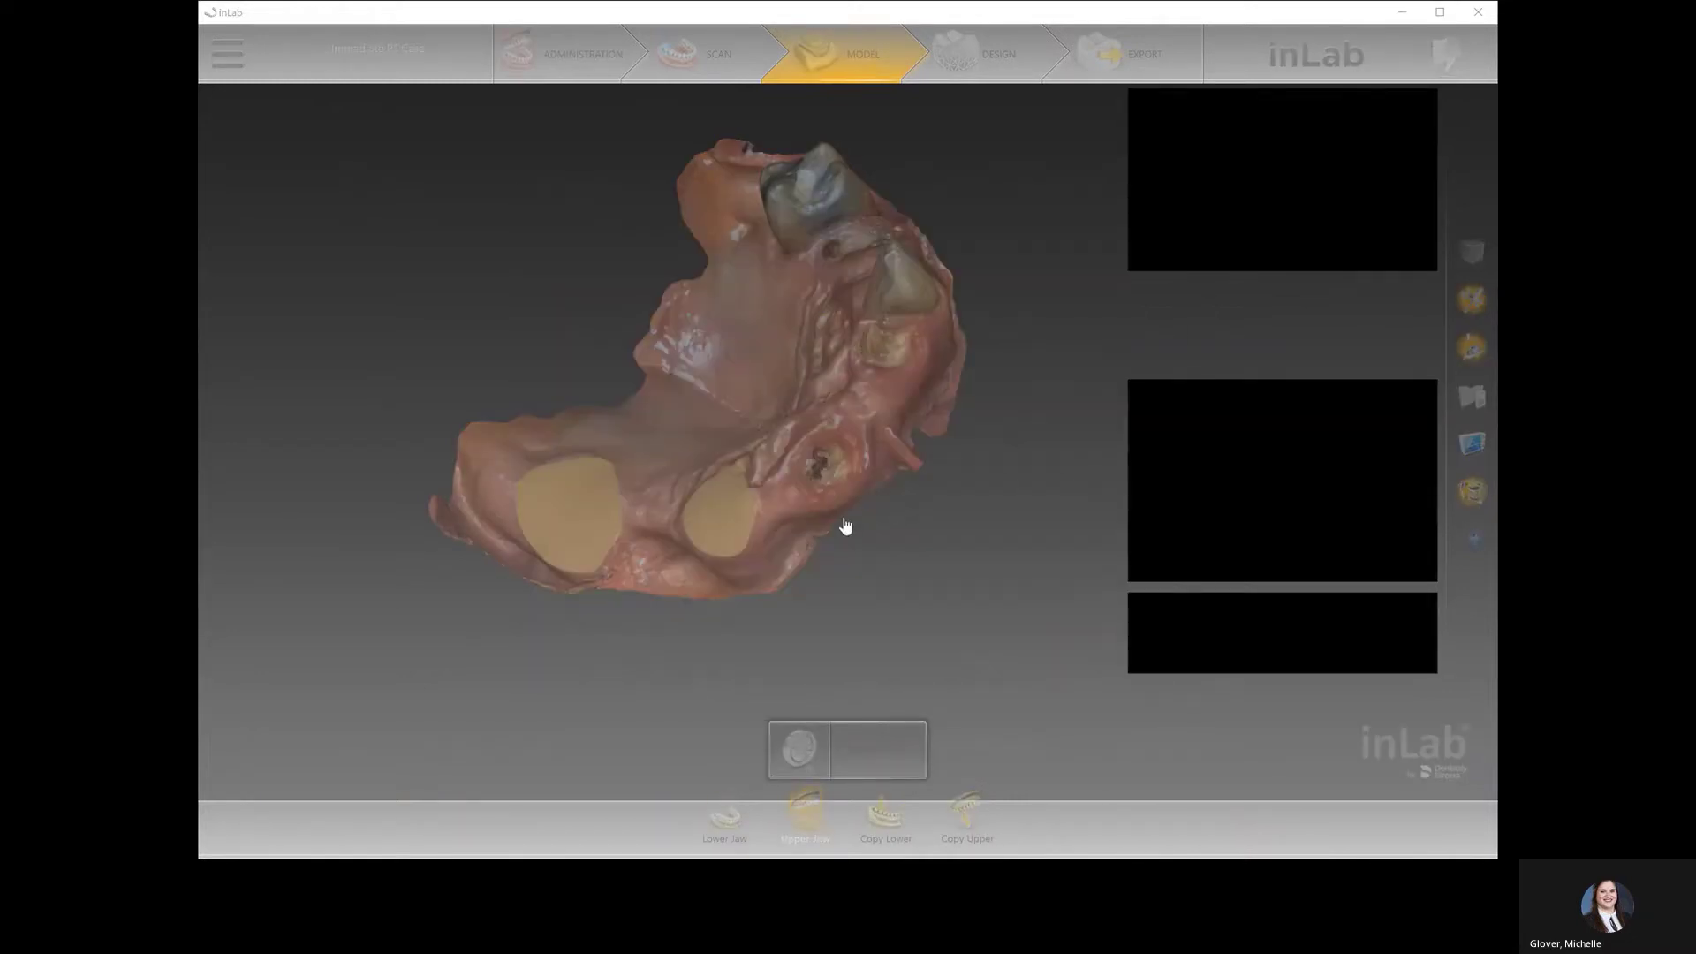
- Adjust the outline around the front root stump onto smoother gum and reapply the Replace tool
scroll(845, 518, up, 8)
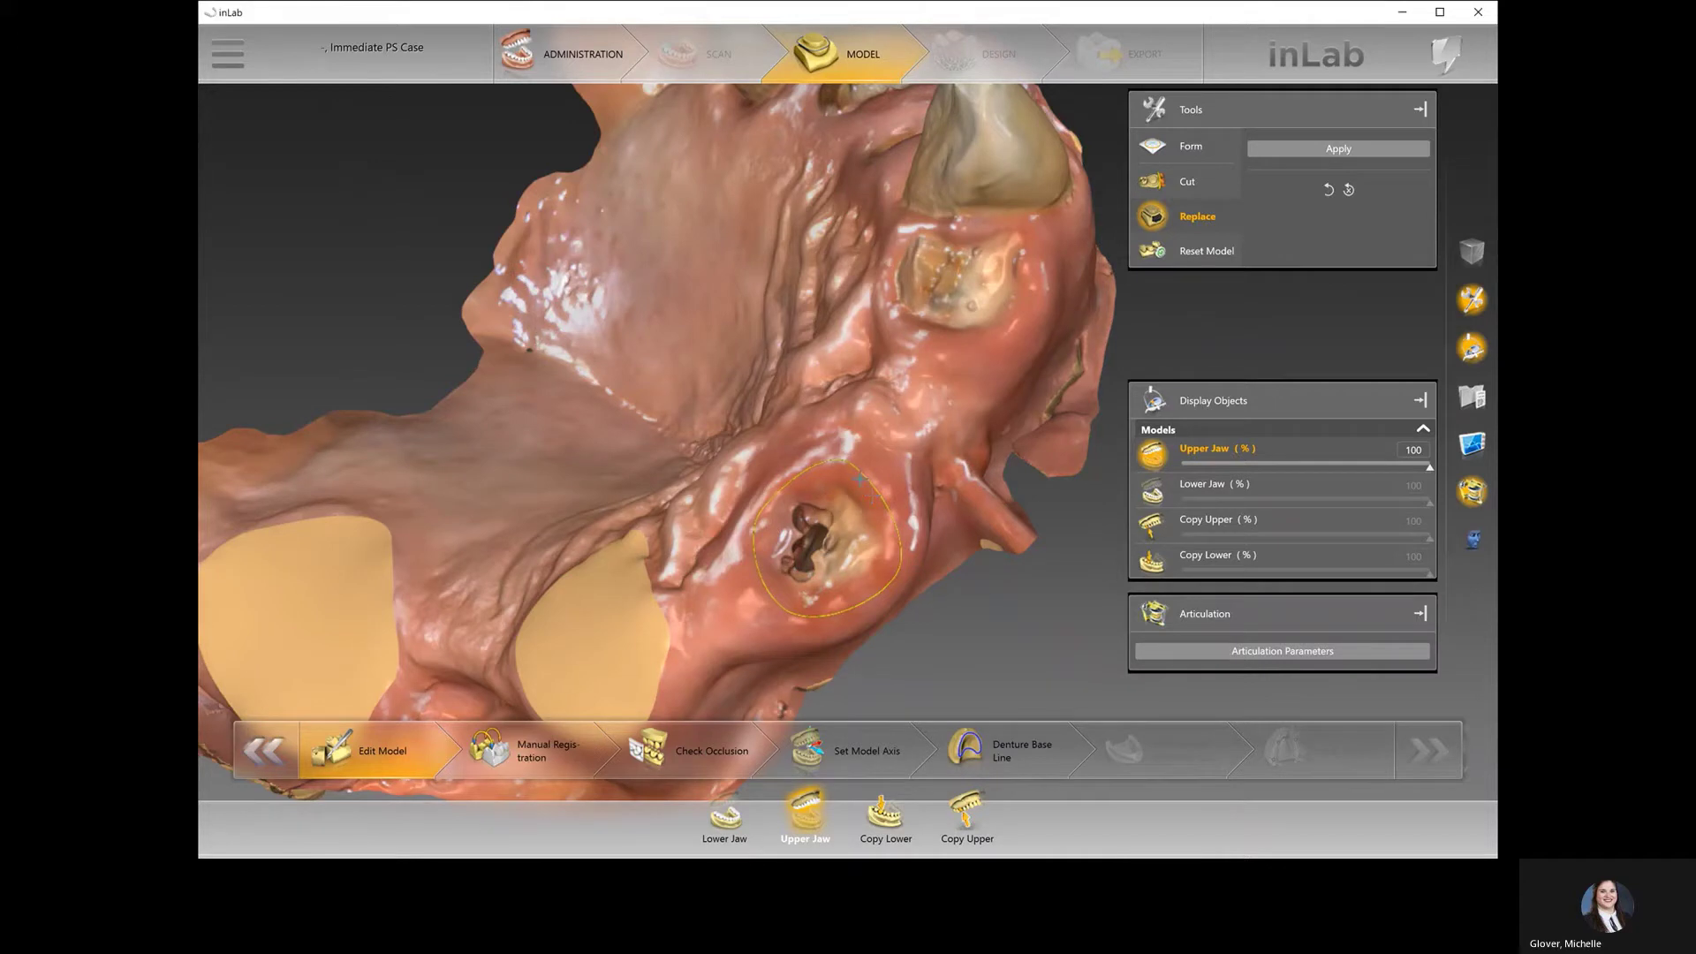
double_click(792, 472)
click(795, 616)
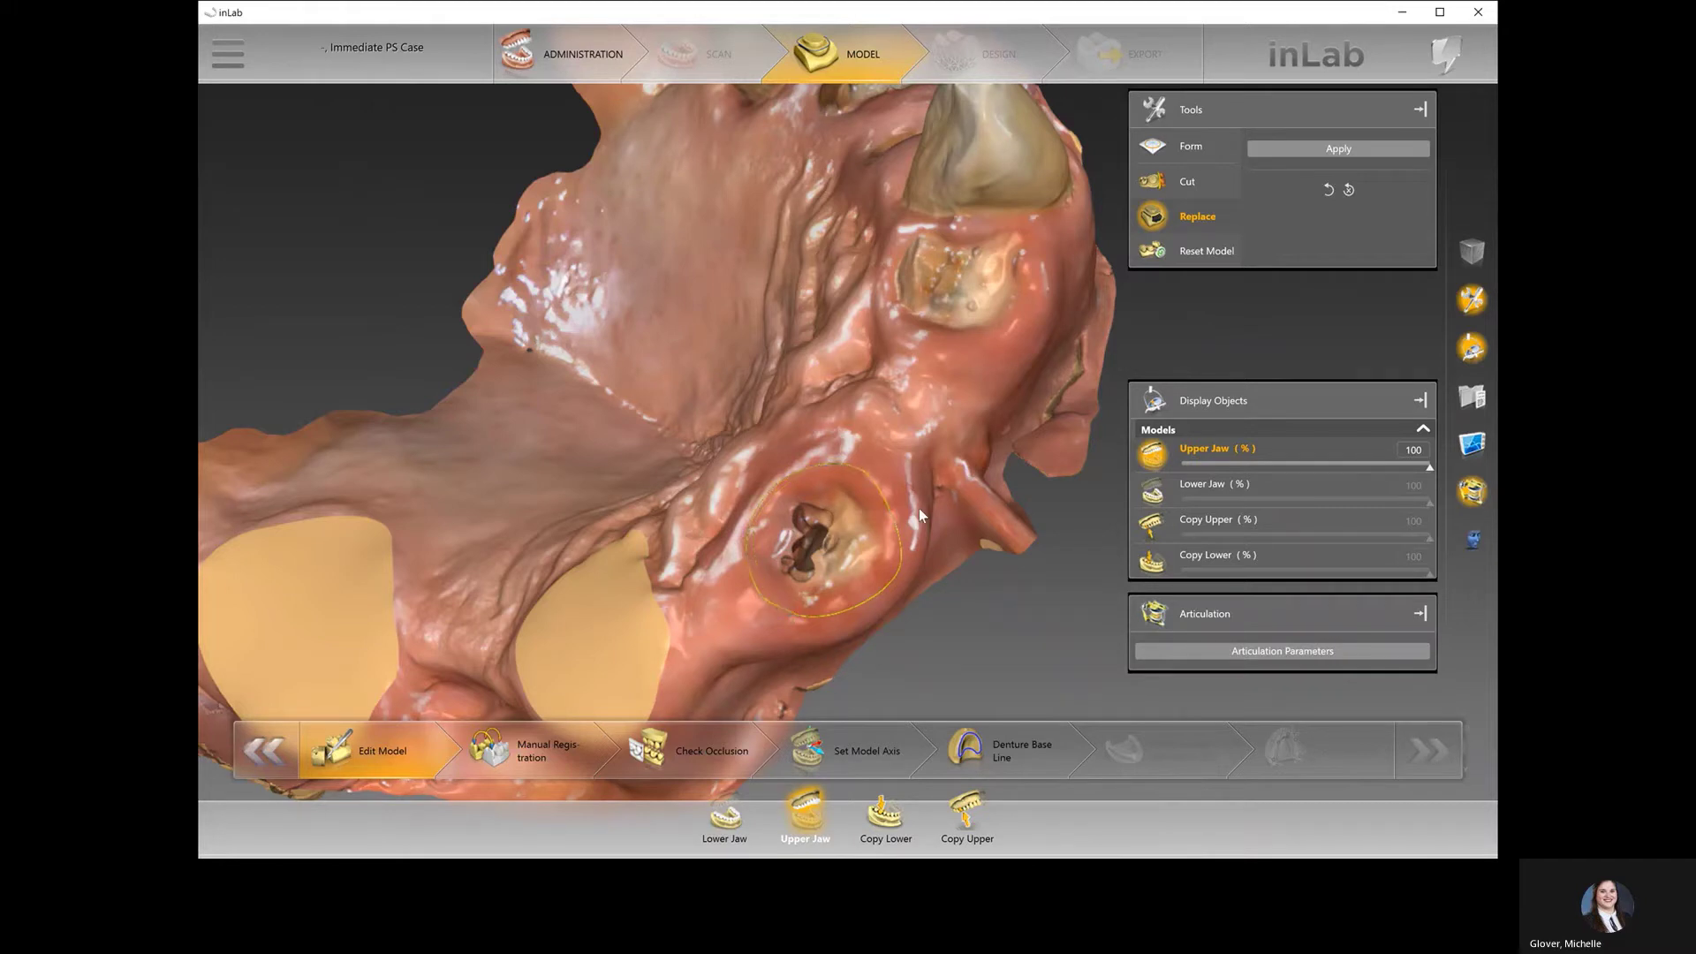
click(1334, 156)
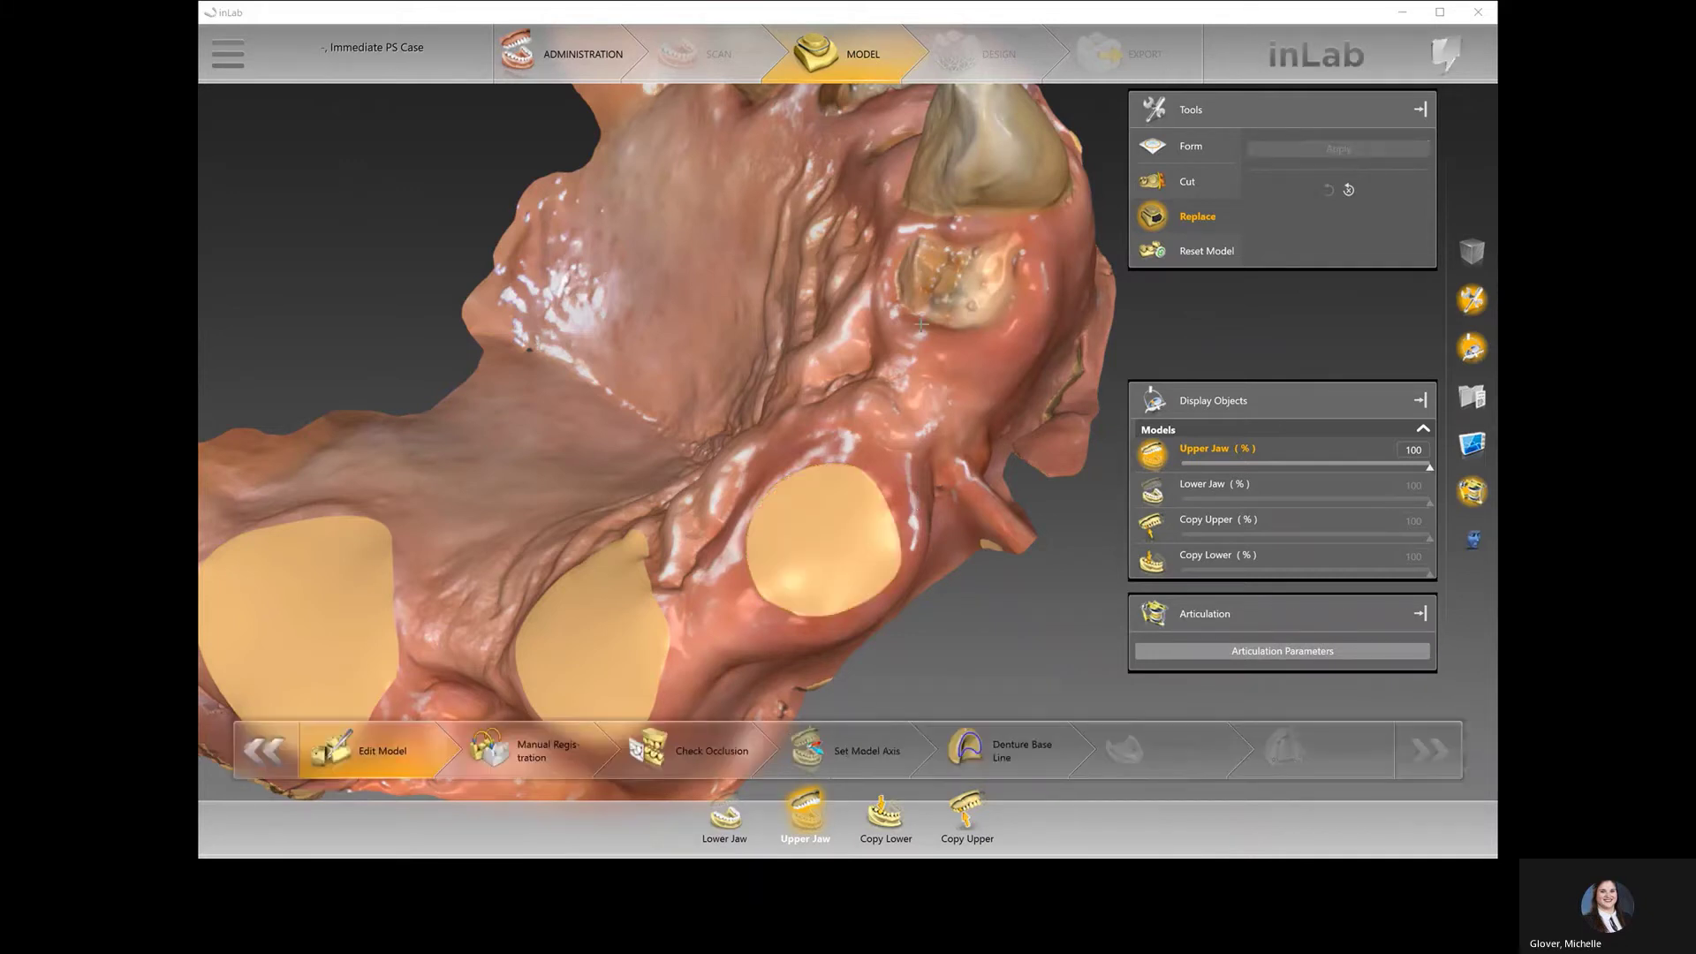
- Outline the standing front tooth and its two adjacent root stumps together on the patient's right side of the upper jaw, and apply Replace
drag(925, 392, 872, 462)
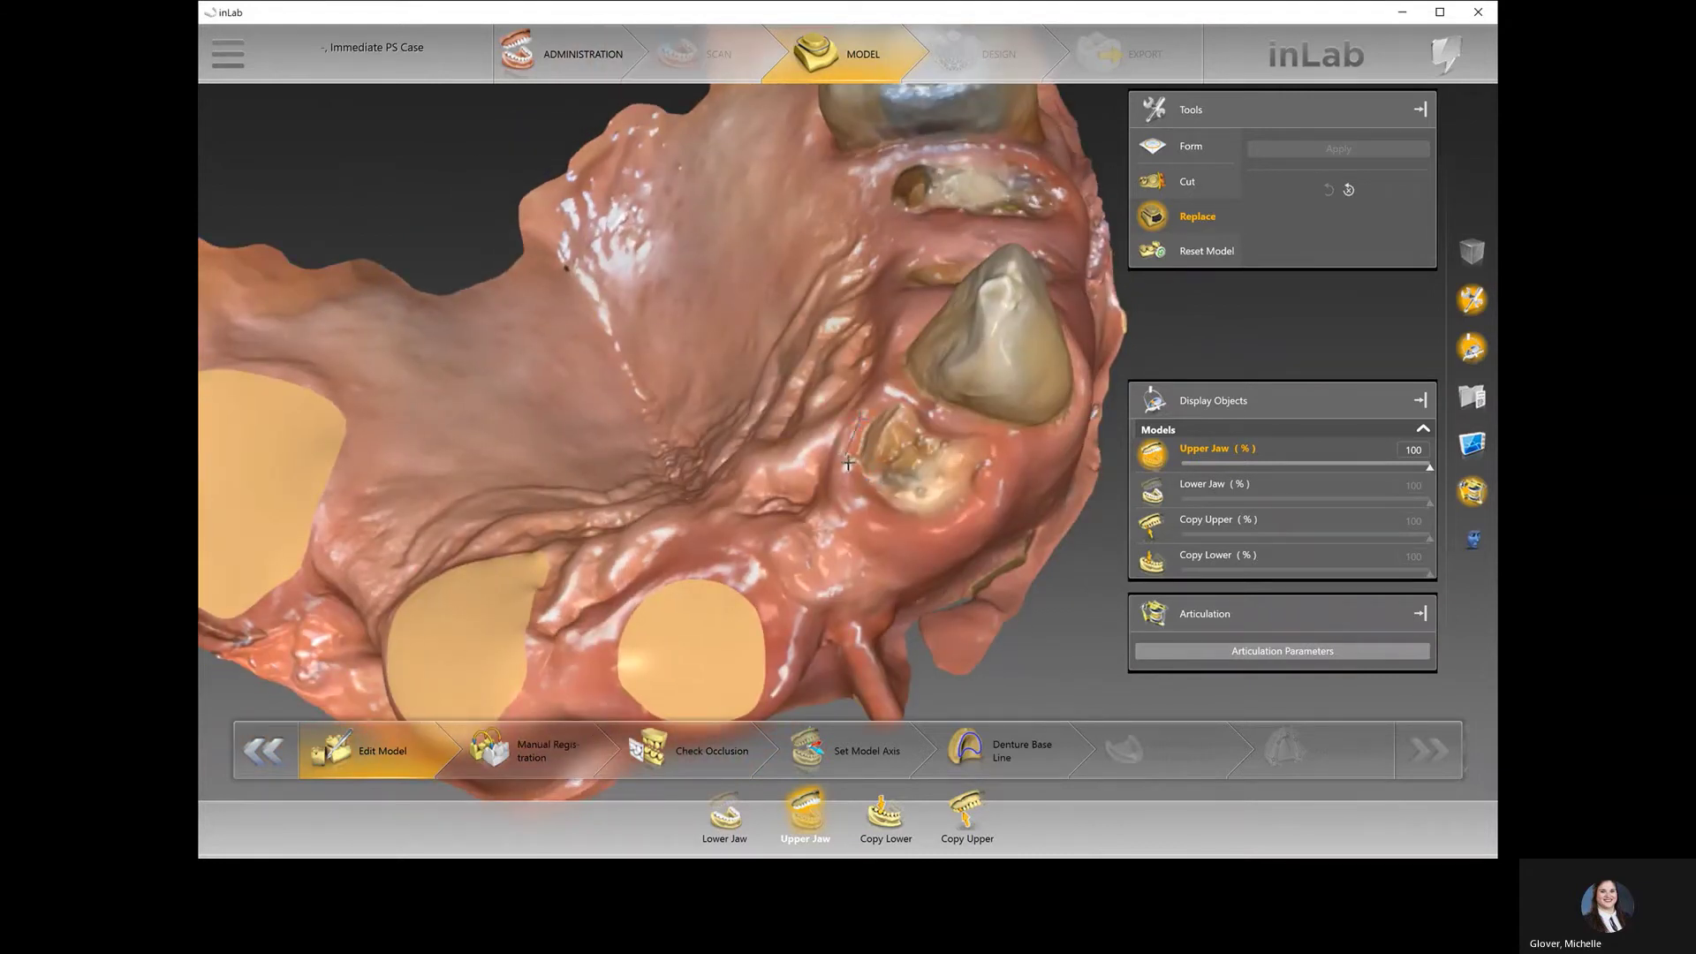
drag(847, 460, 967, 538)
drag(1062, 434, 1076, 425)
drag(1085, 351, 956, 378)
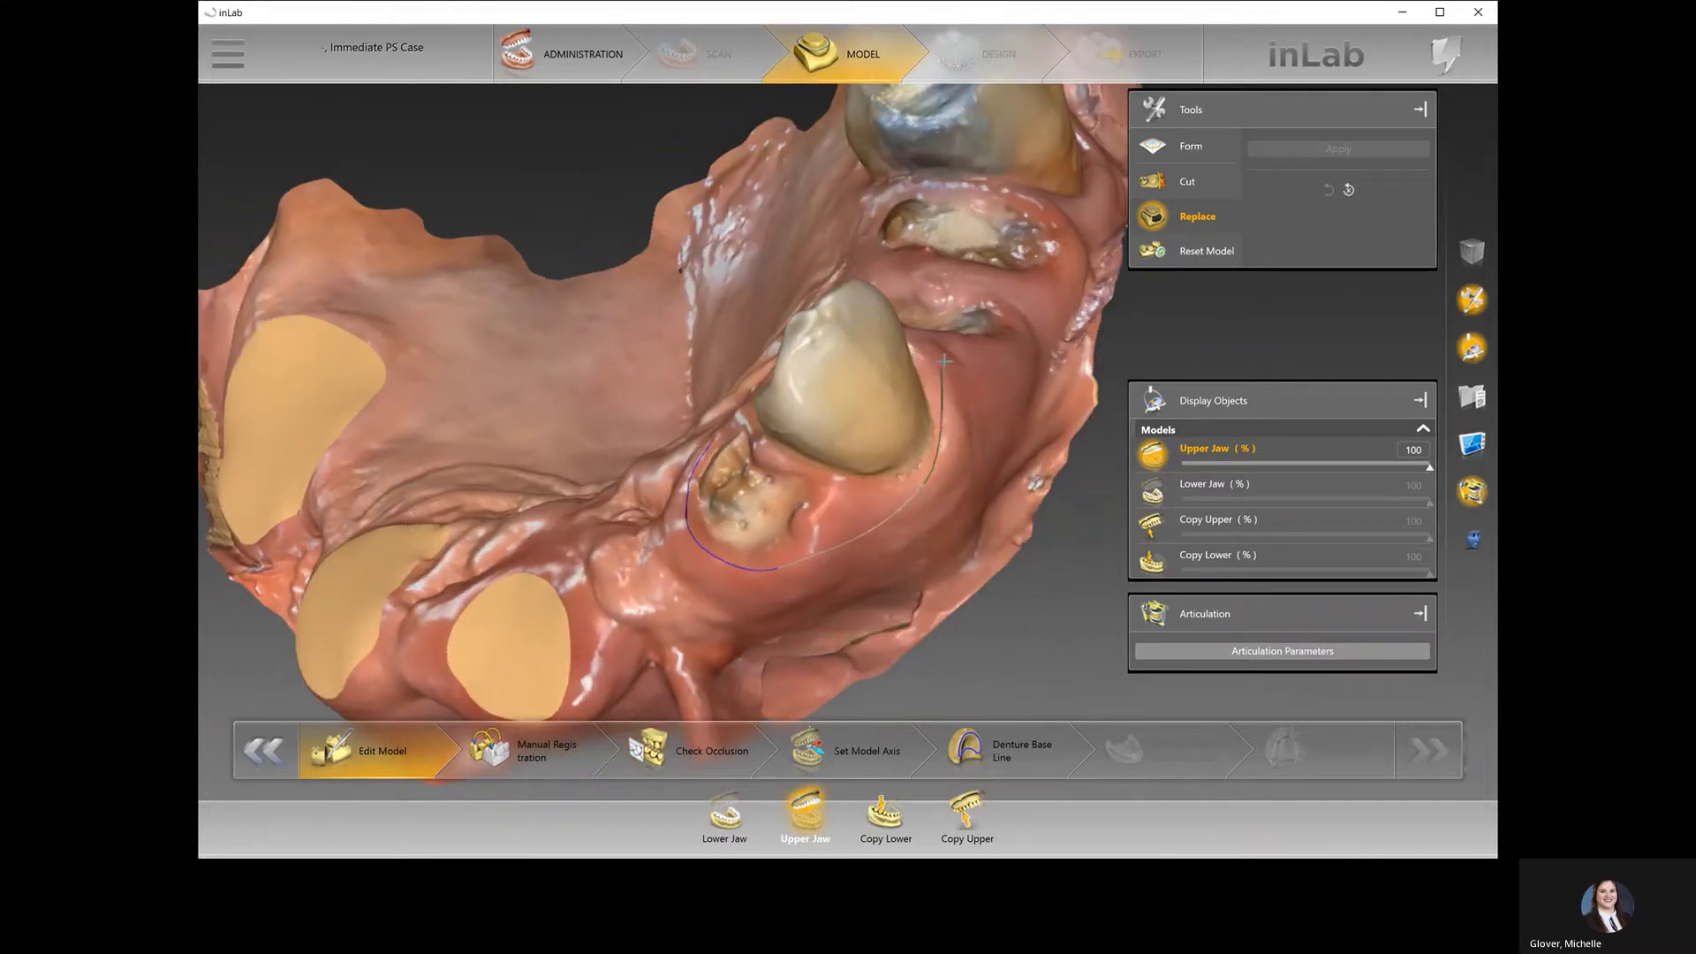
click(944, 361)
click(920, 272)
drag(909, 265, 867, 406)
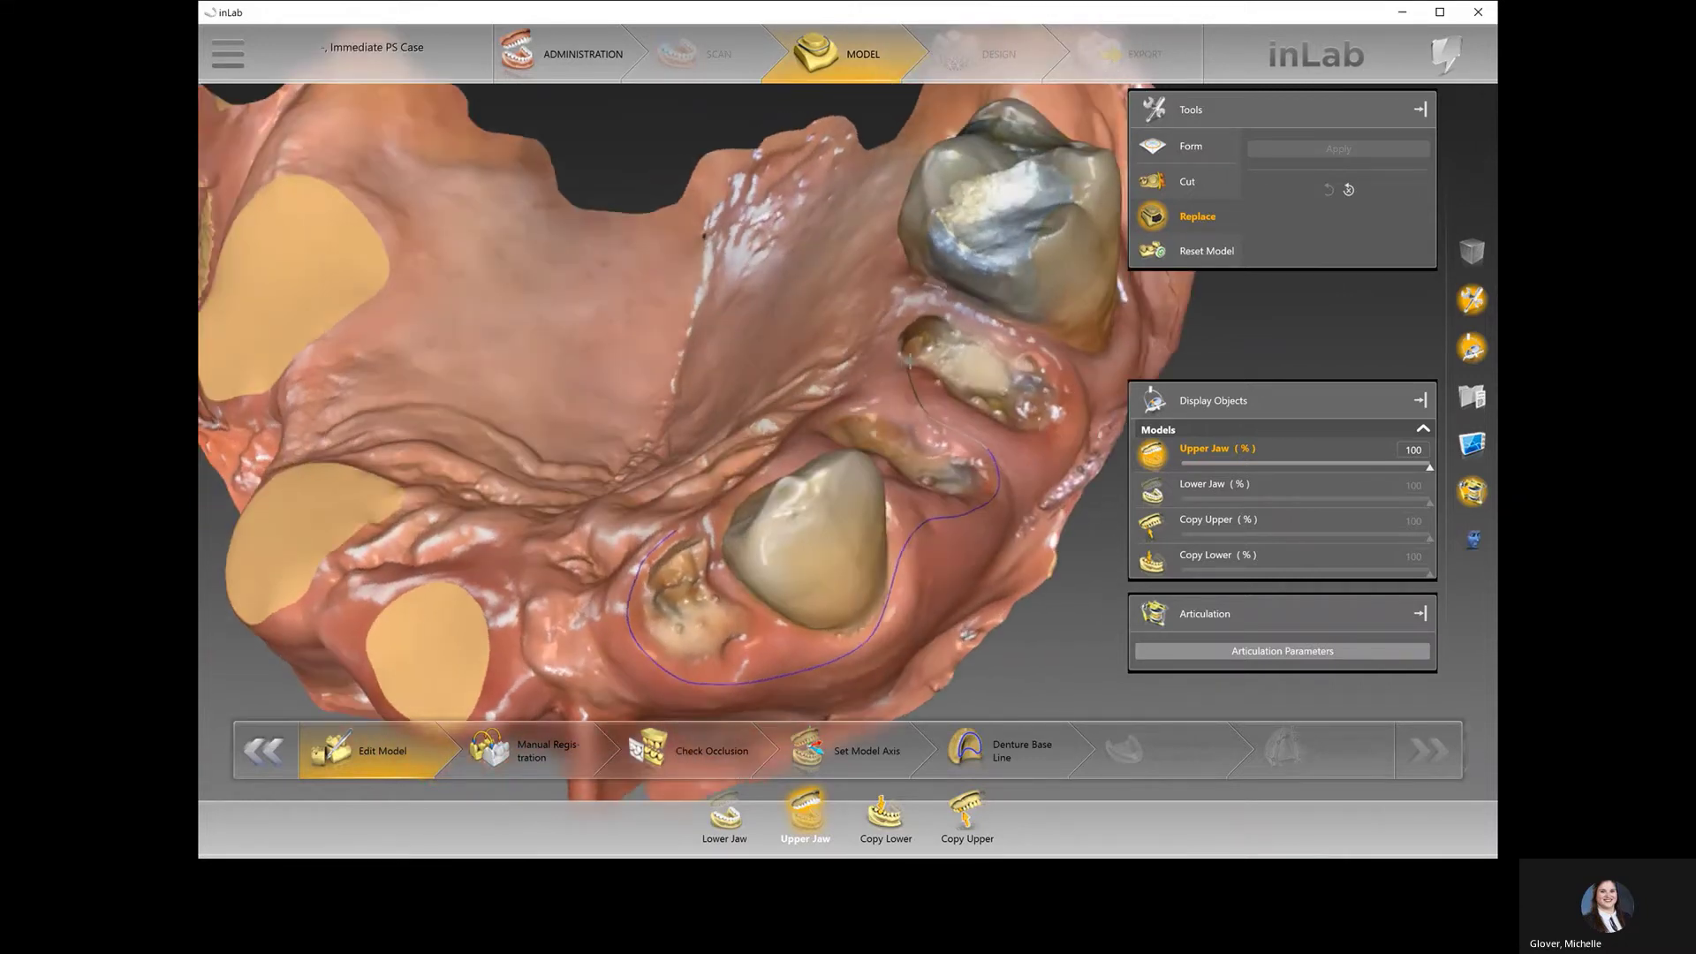
click(855, 406)
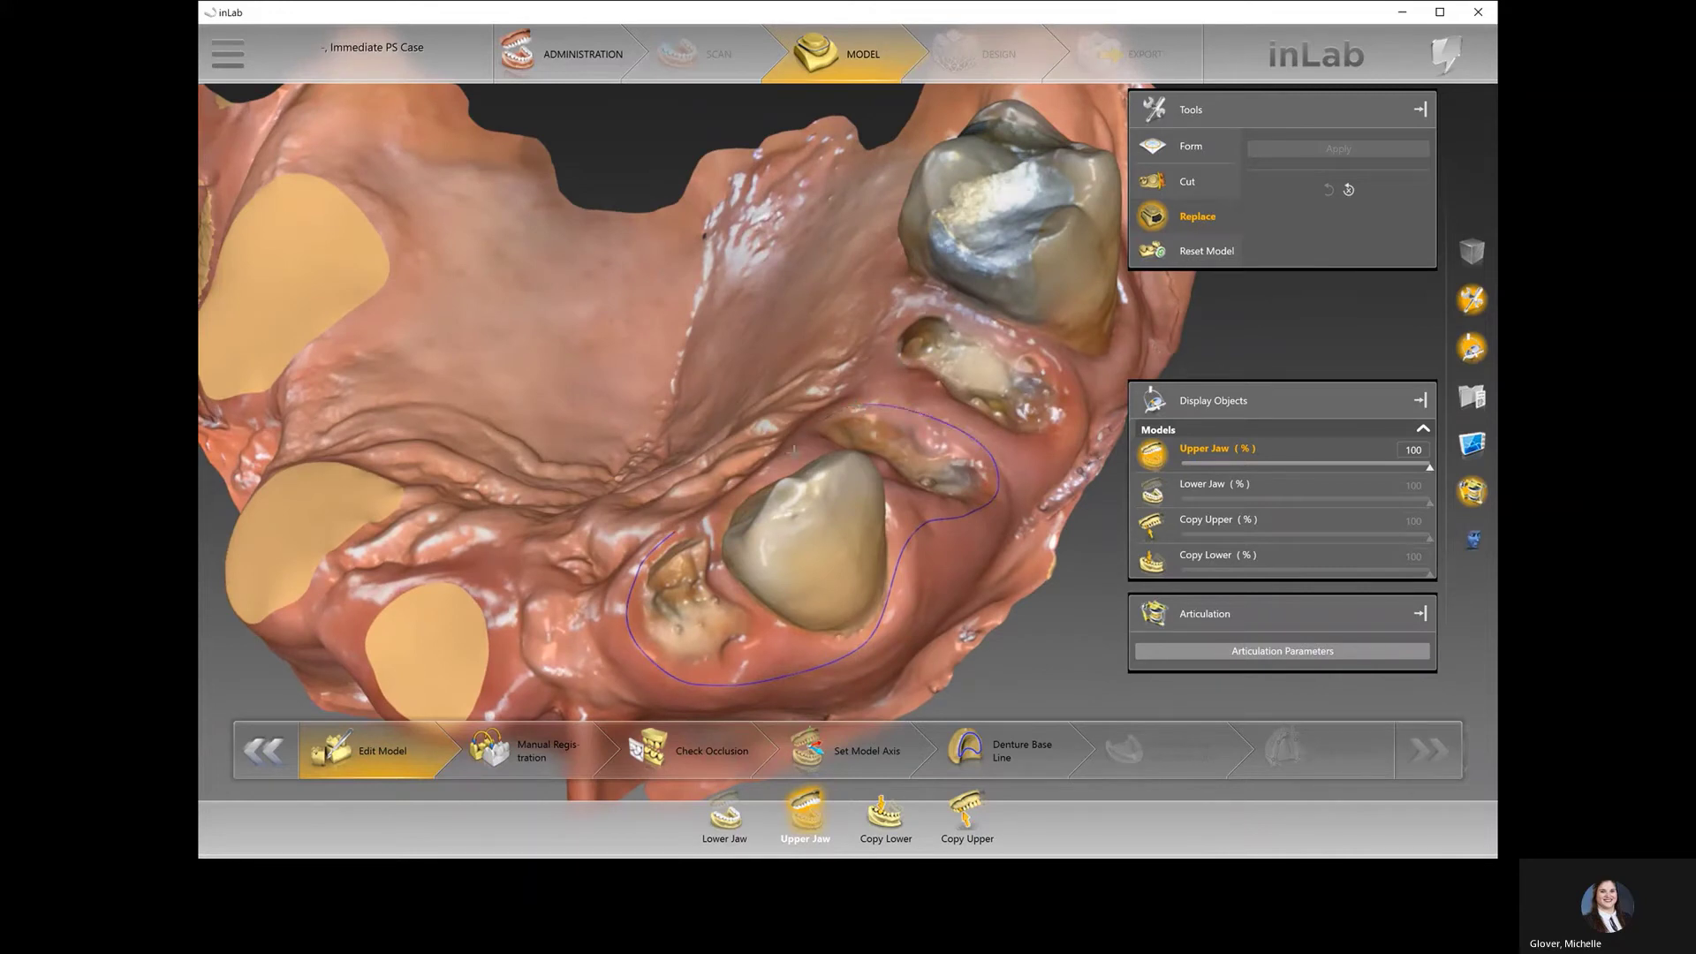
right_drag(790, 514, 813, 566)
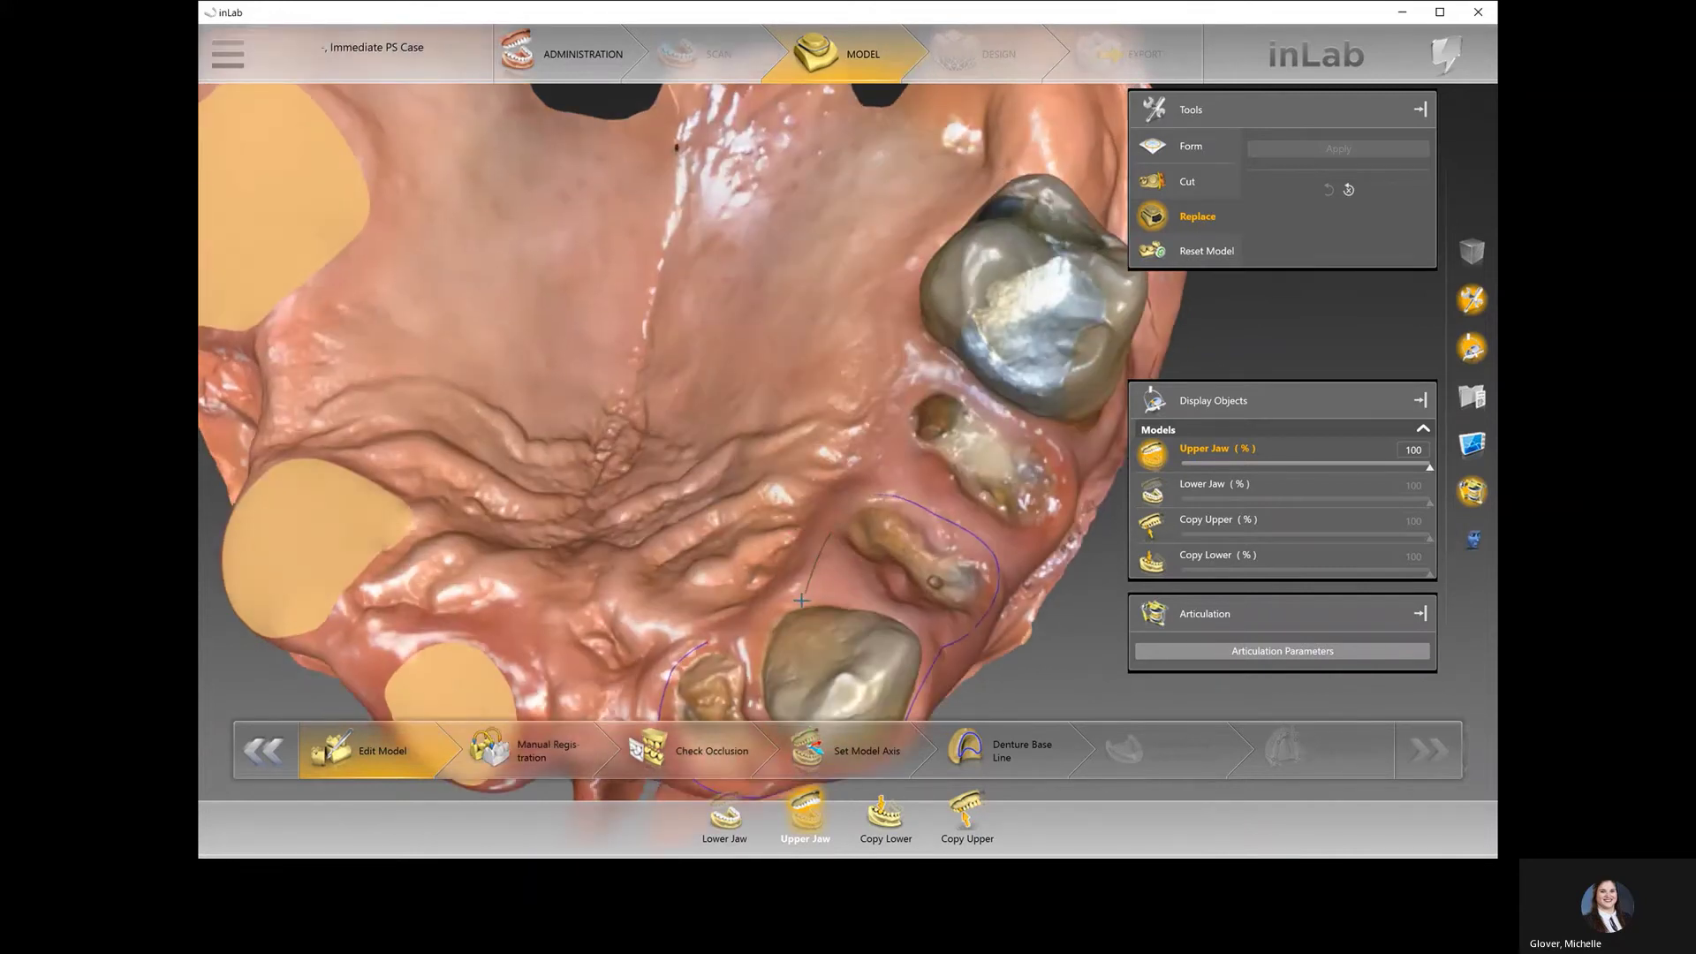
double_click(714, 638)
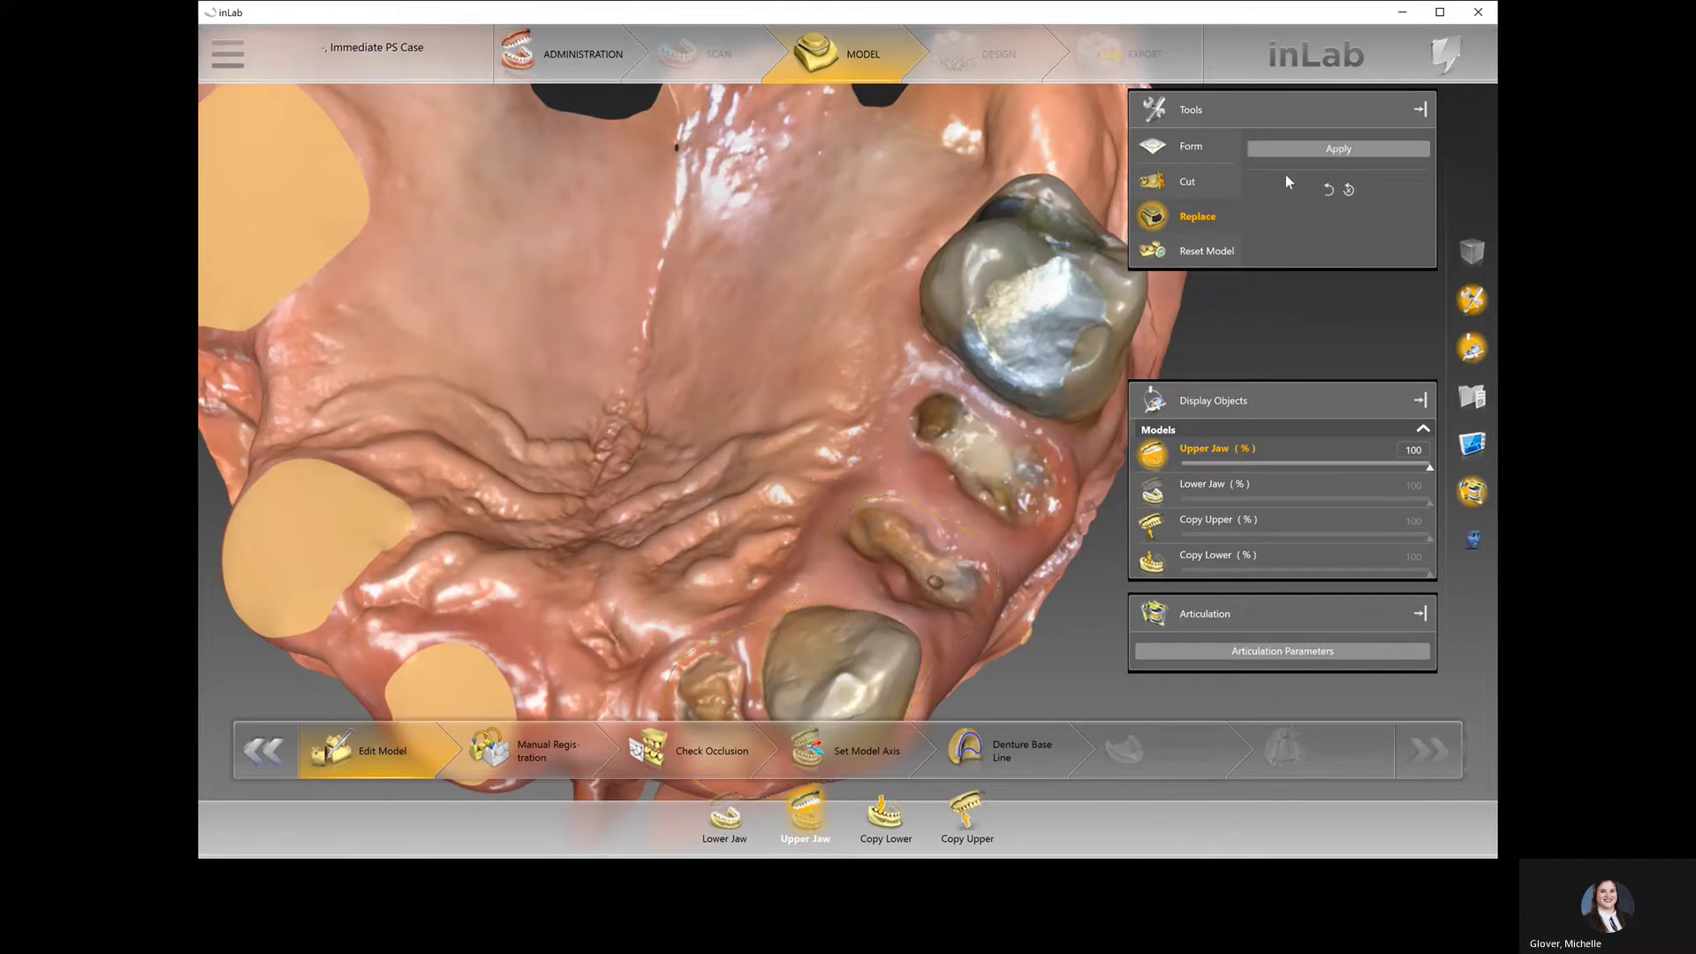
click(1316, 149)
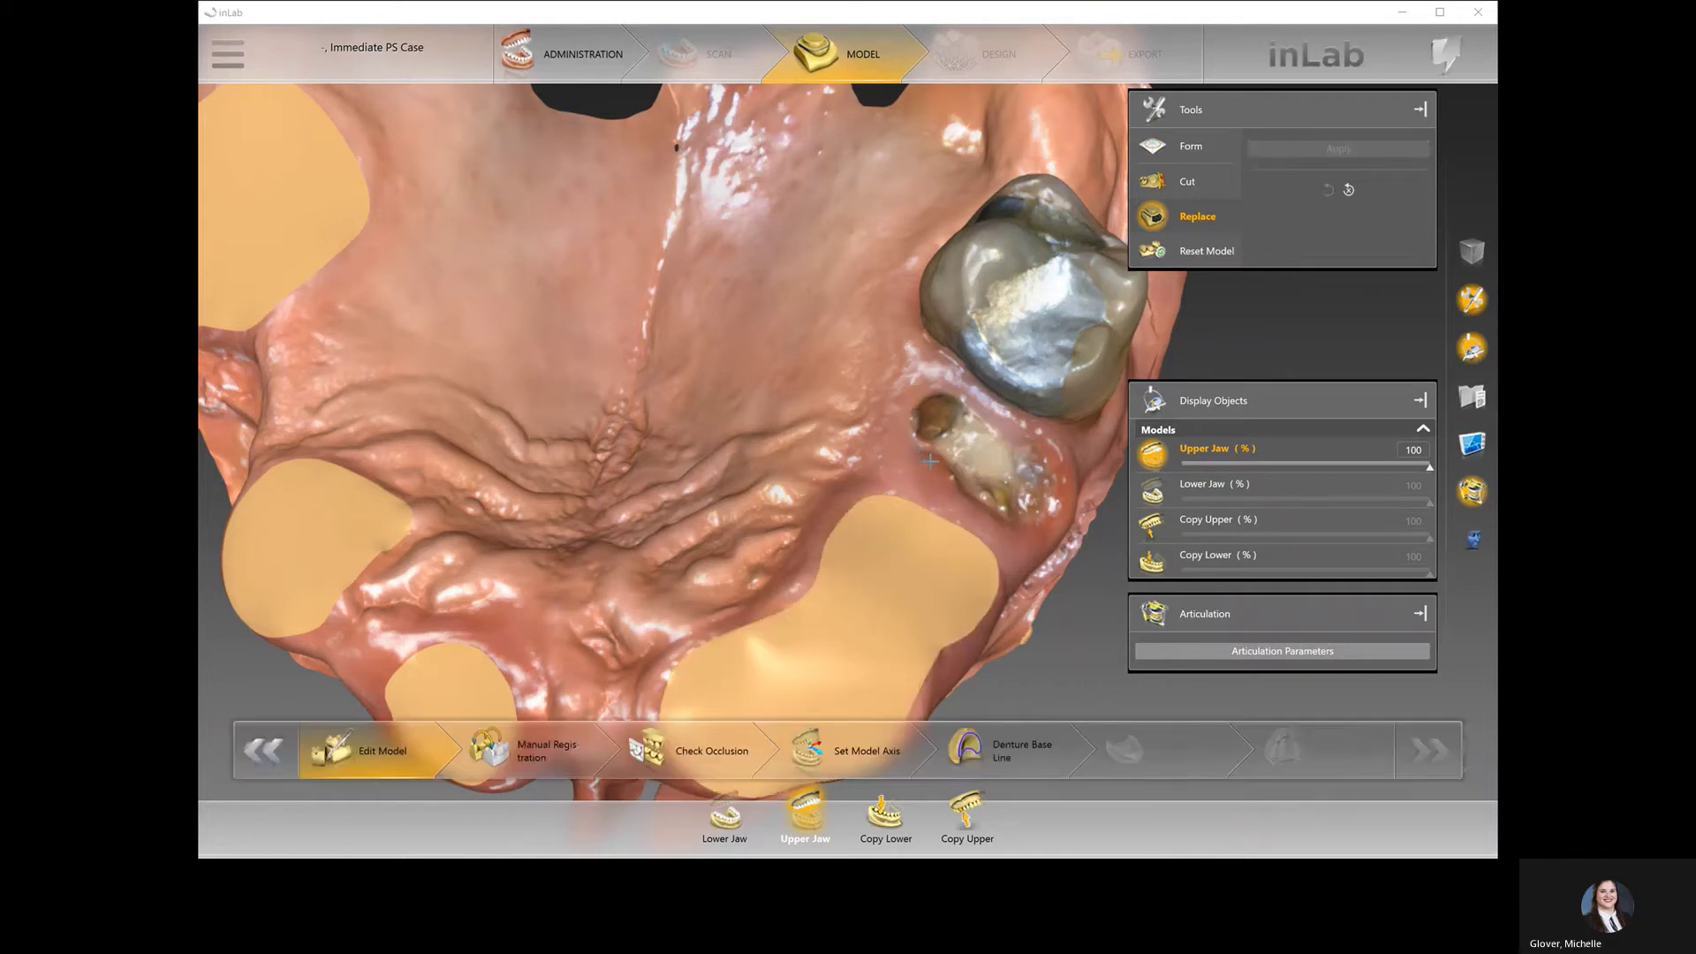
- Outline the remaining molar and the root stump in front of it on the patient's right side of the upper jaw, and apply Replace
drag(1019, 377, 934, 418)
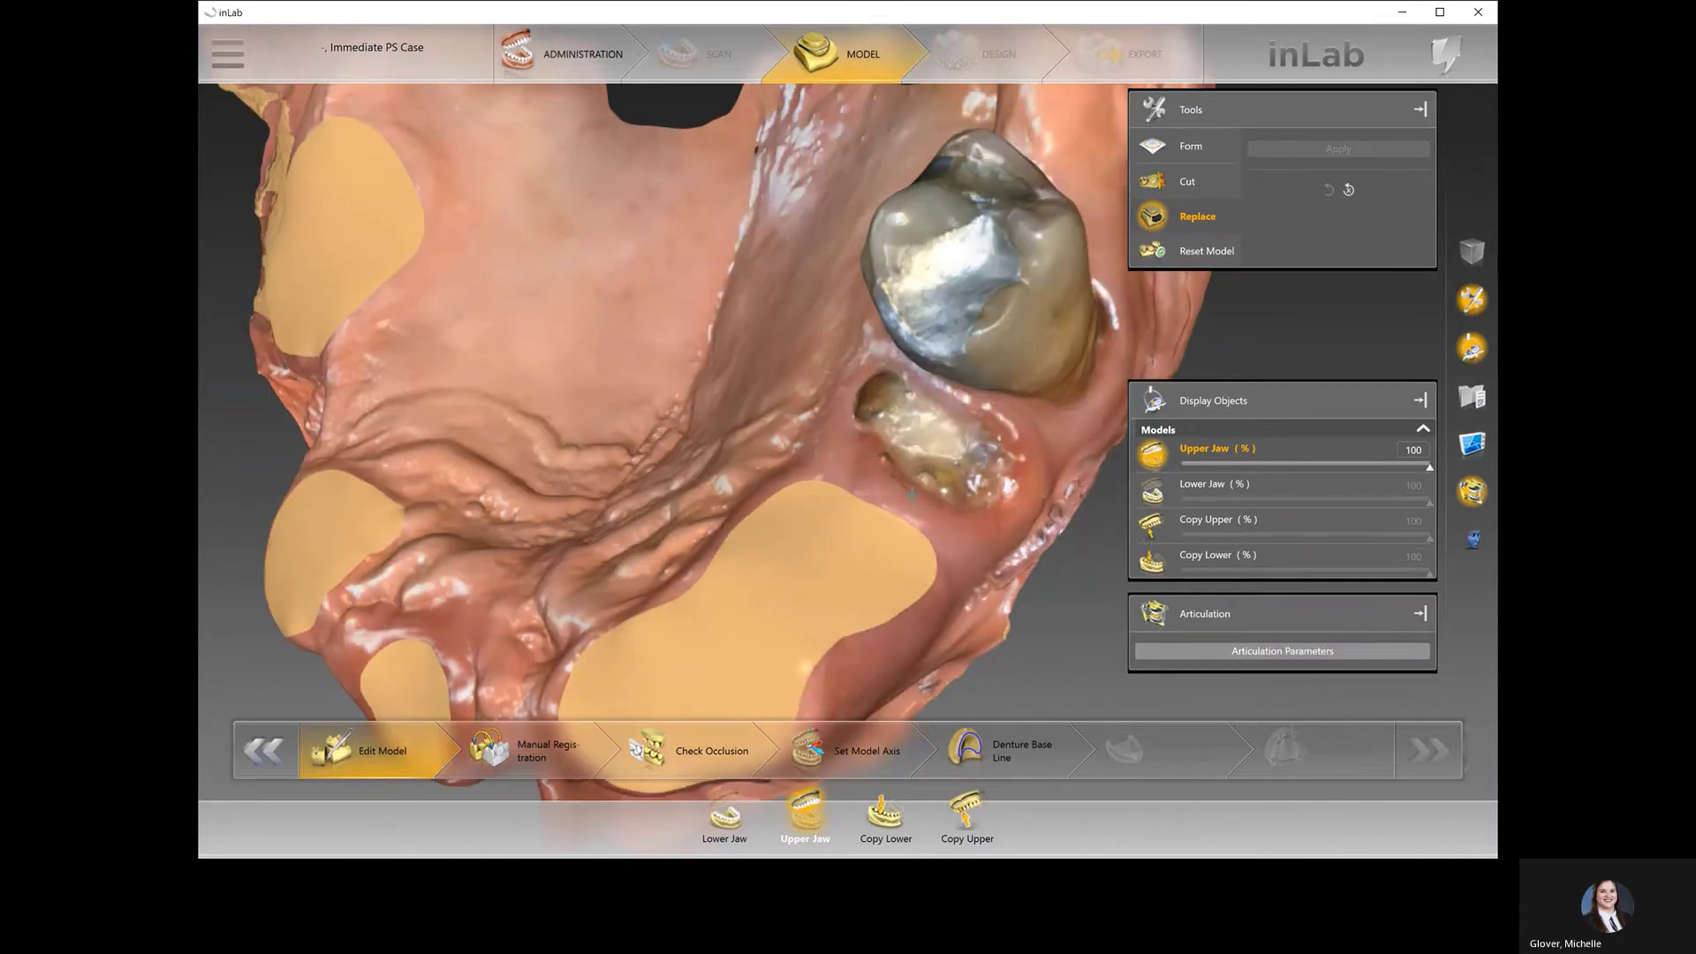
mouse_move(873, 460)
mouse_down()
mouse_move(995, 519)
mouse_move(1038, 437)
mouse_move(1093, 397)
mouse_up()
click(1106, 281)
click(1065, 204)
mouse_move(1064, 204)
mouse_down()
mouse_move(1029, 362)
mouse_move(1059, 359)
mouse_up()
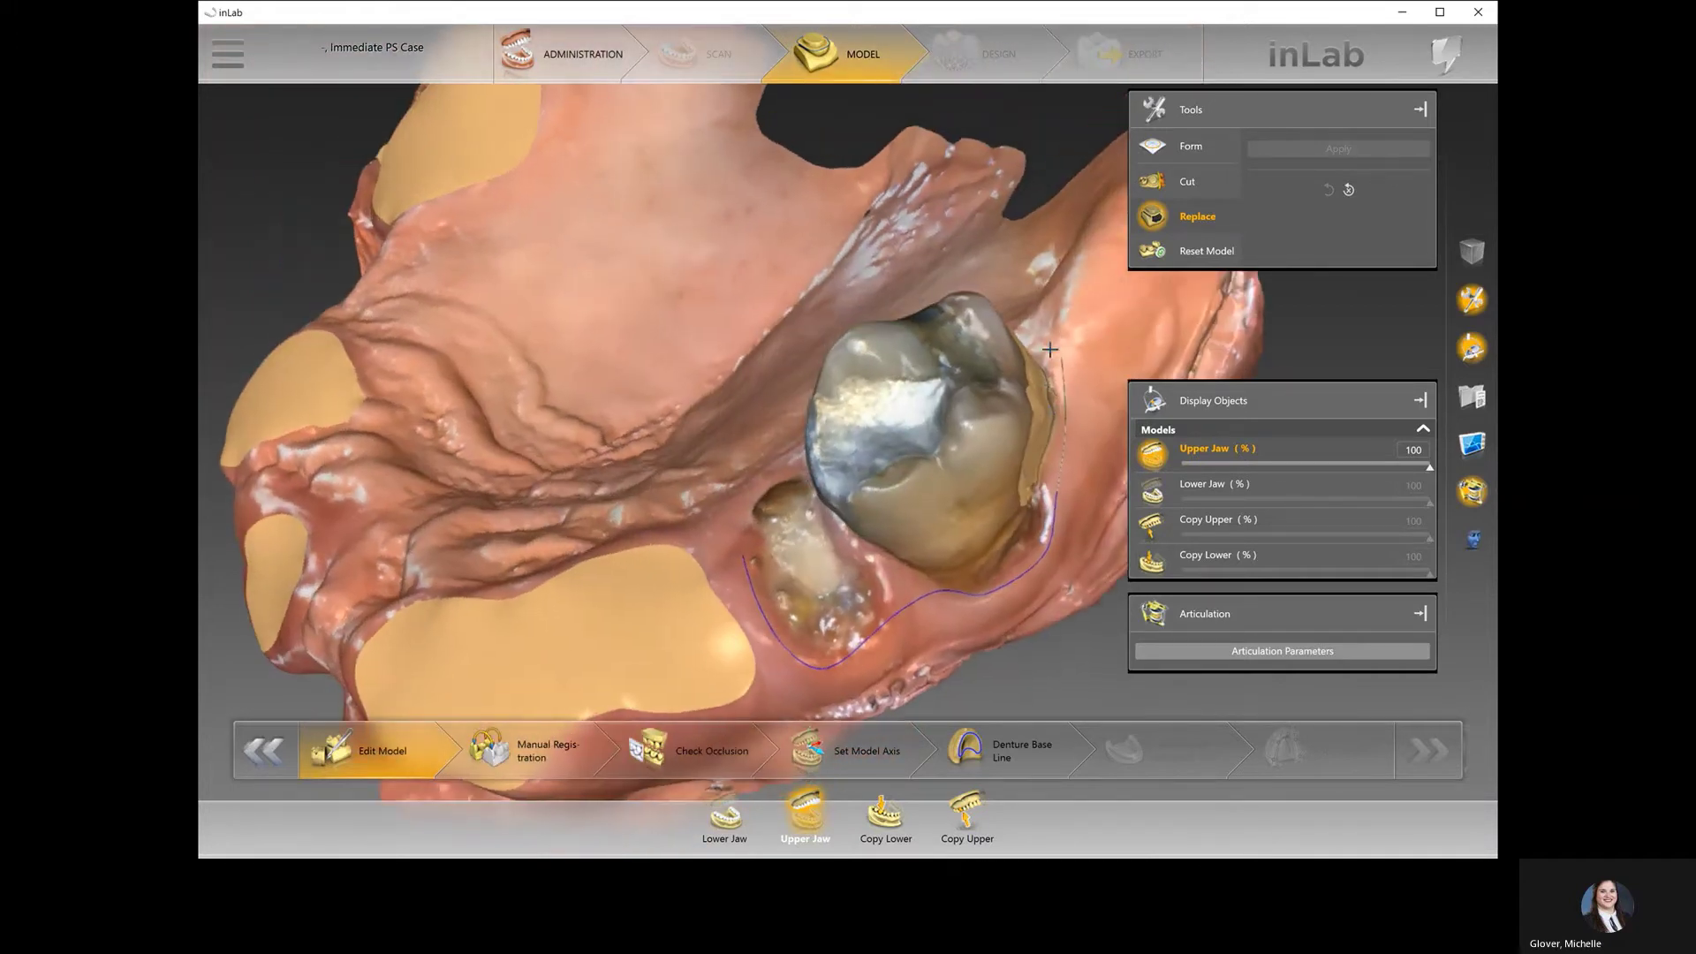
drag(927, 284, 803, 394)
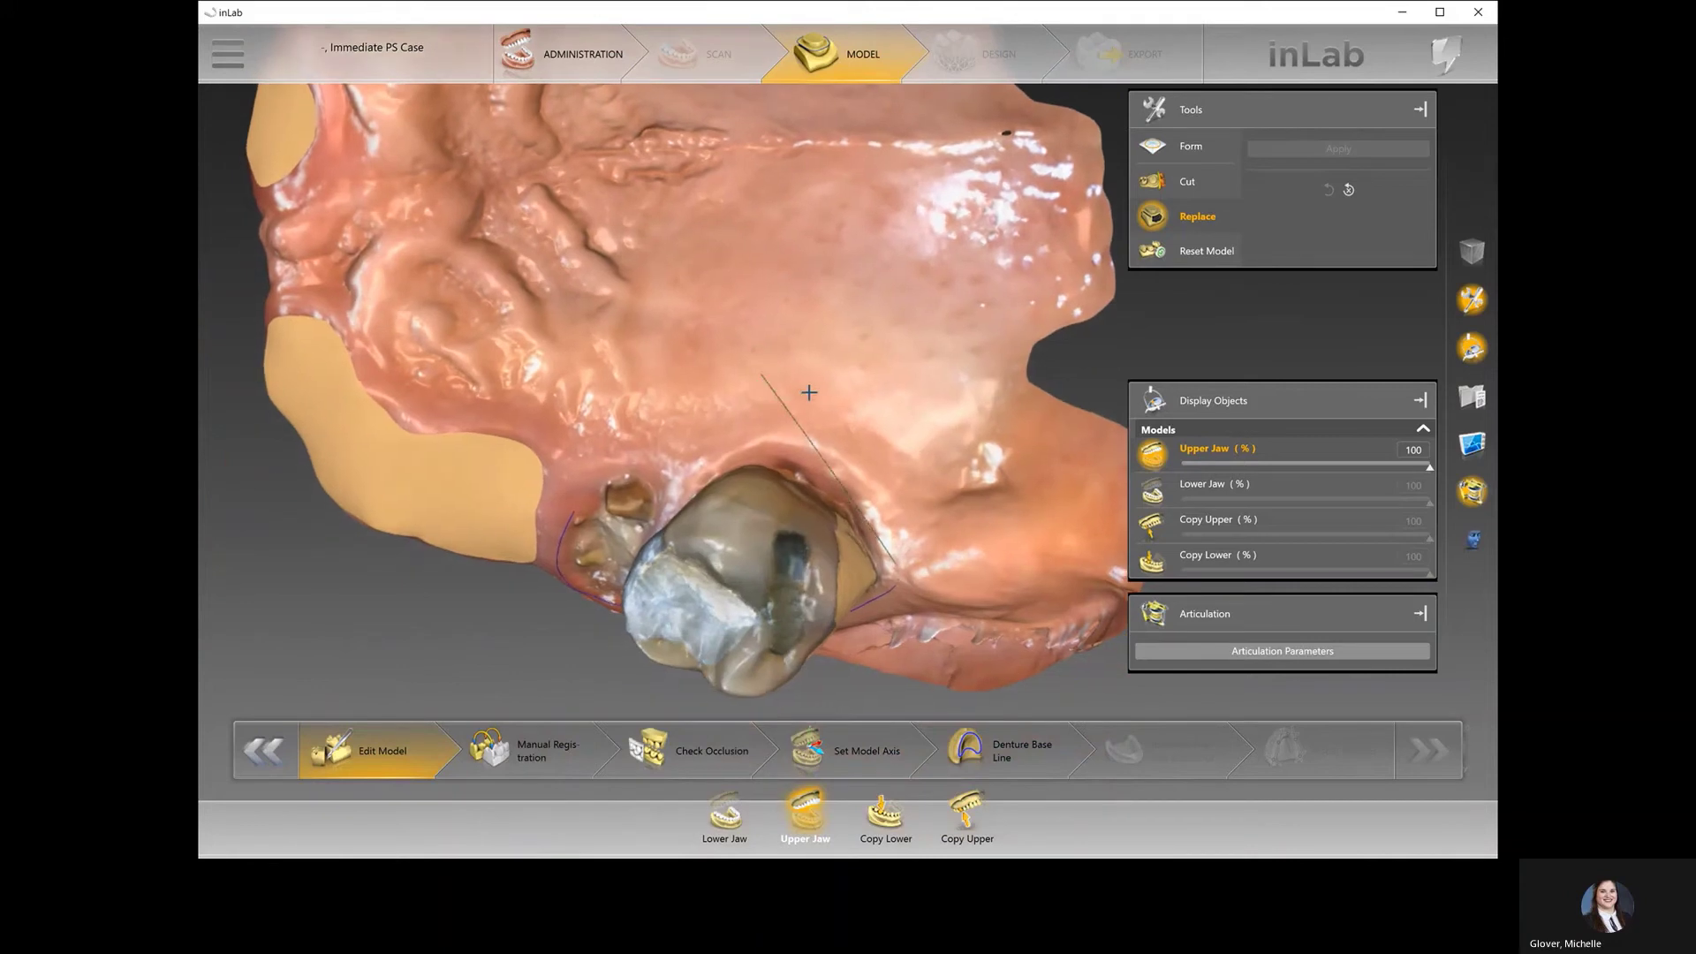
click(854, 455)
click(766, 455)
click(670, 474)
click(604, 468)
click(580, 506)
click(1313, 145)
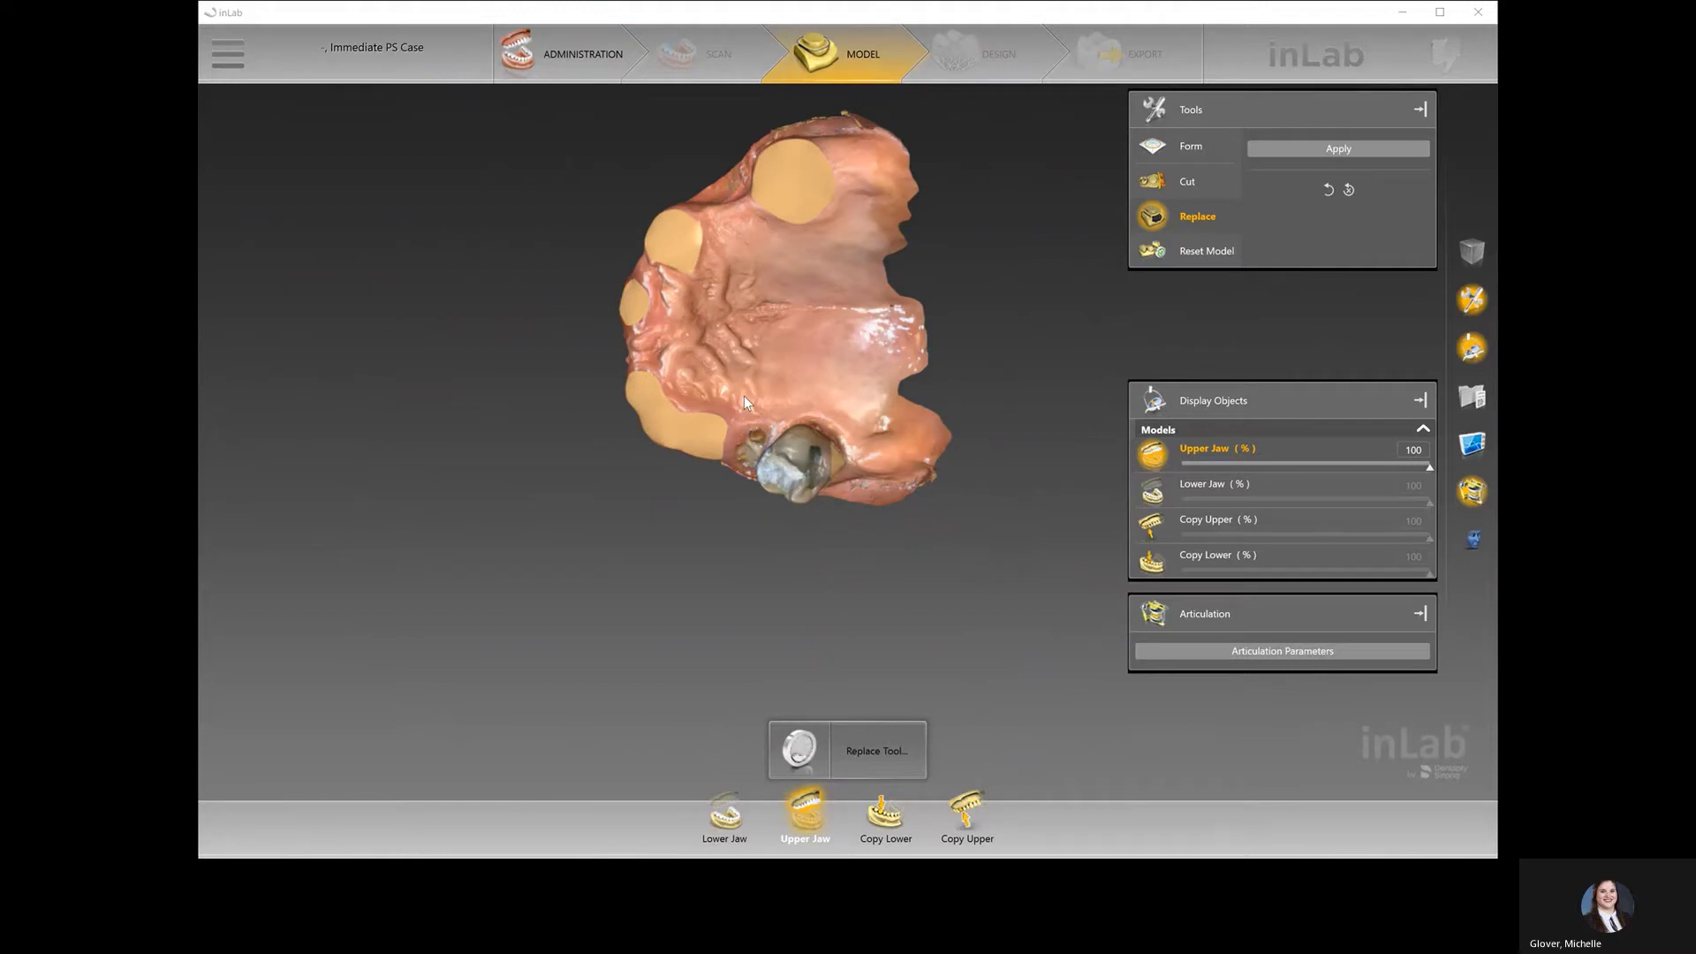
- Examine the rebuilt upper ridge from several sides and switch to the Form tool for smoothing
middle_drag(785, 248, 1079, 454)
middle_drag(894, 402, 788, 359)
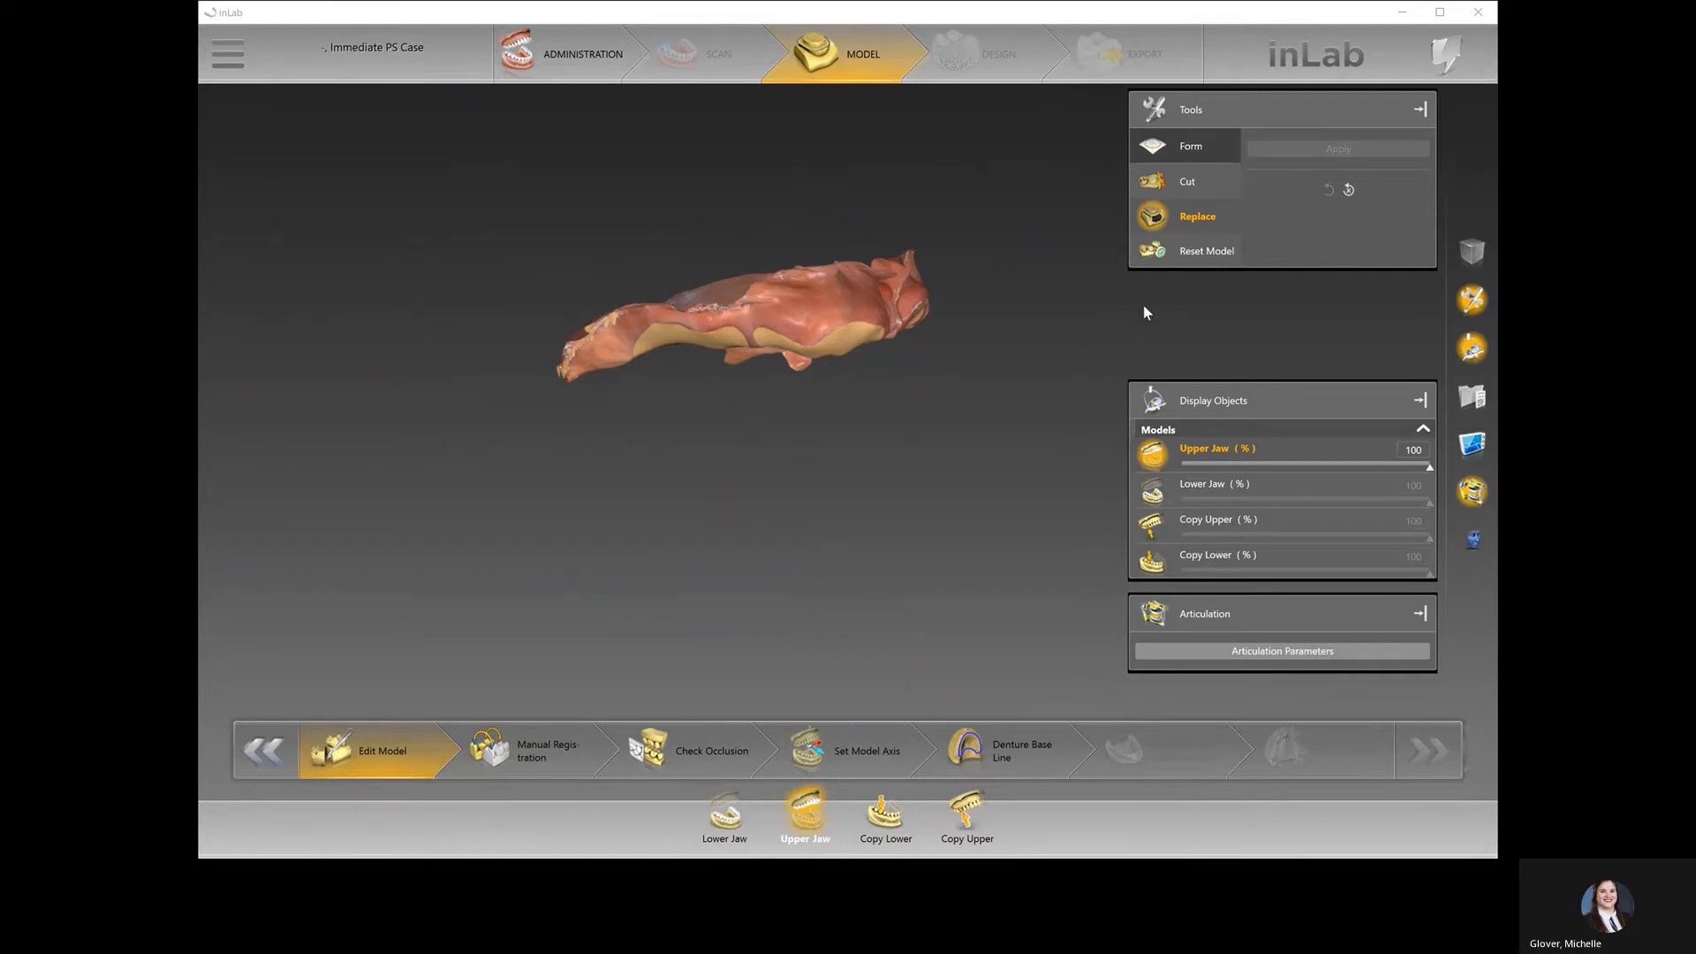
click(1183, 146)
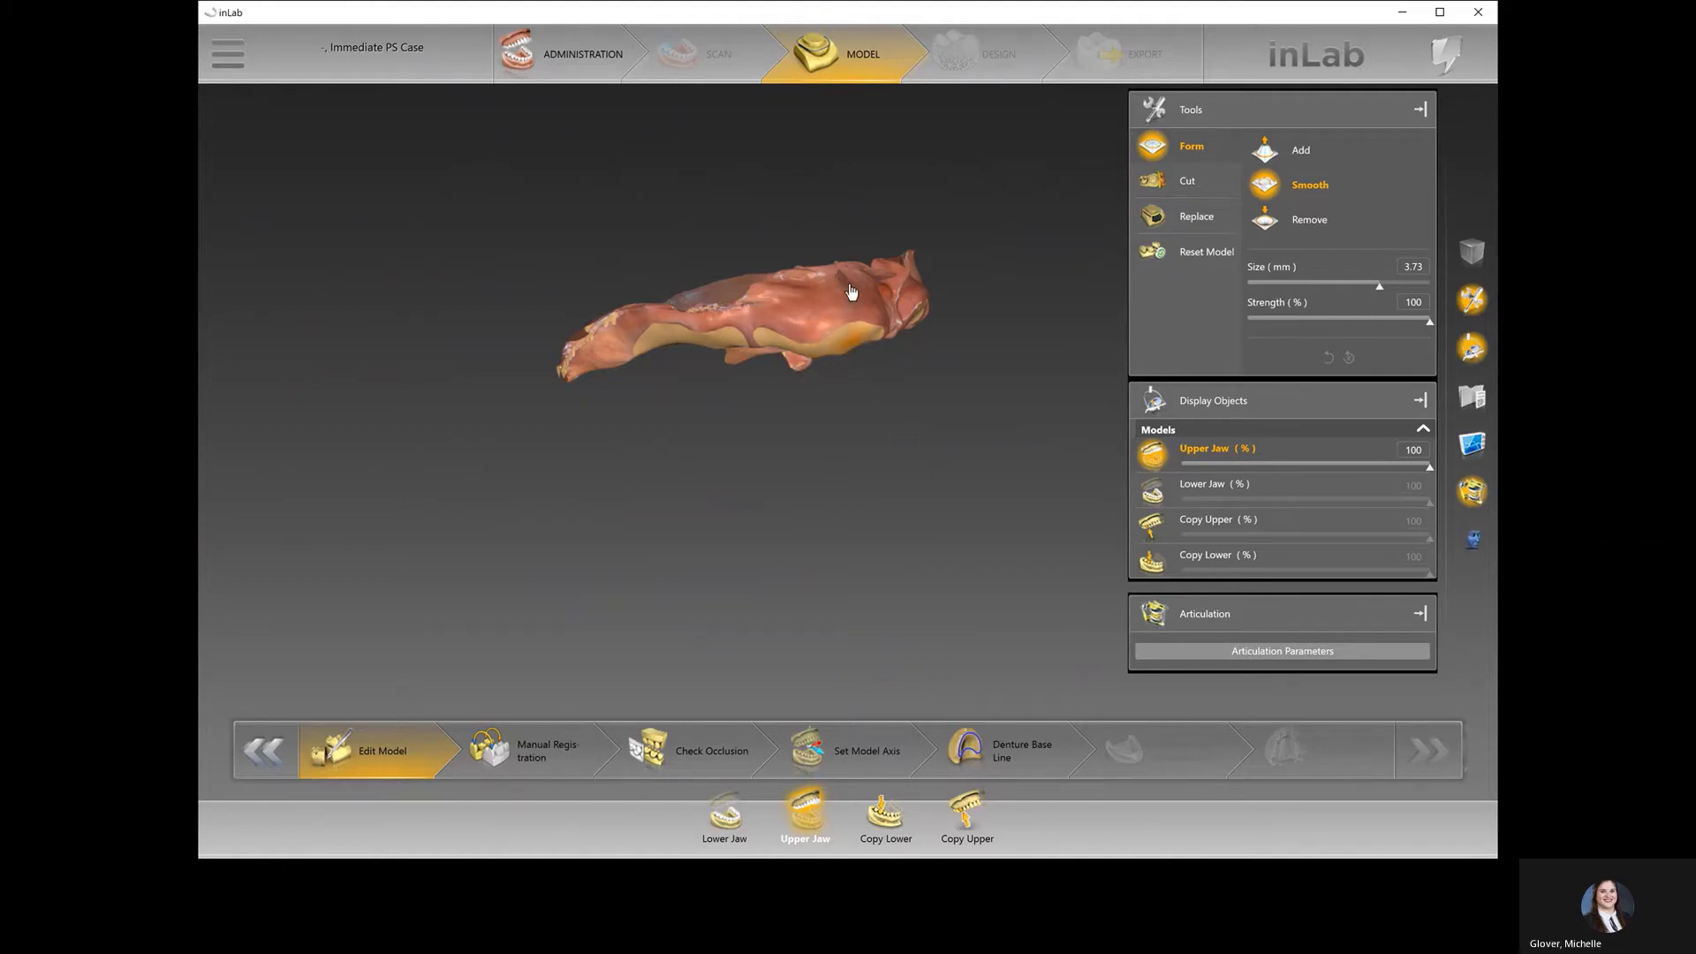
drag(749, 154, 729, 101)
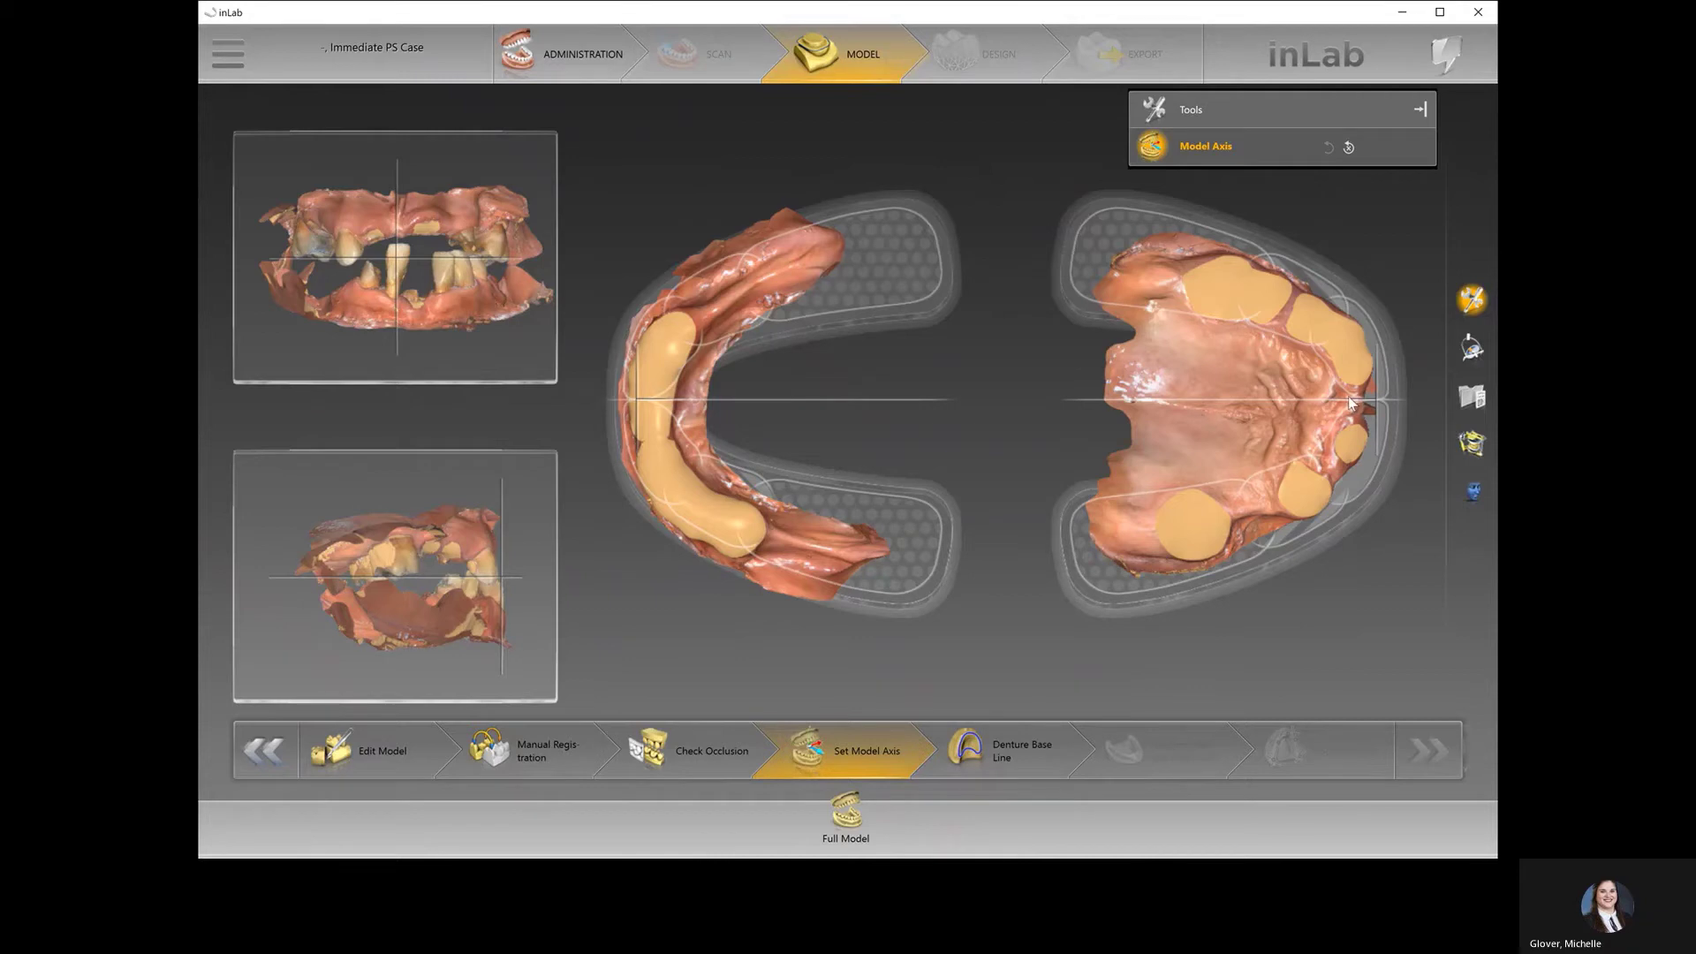
- Shift and rotate the jaw scans to align them with the midline of the model axis template, and proceed to the denture base line
drag(1348, 396, 1339, 399)
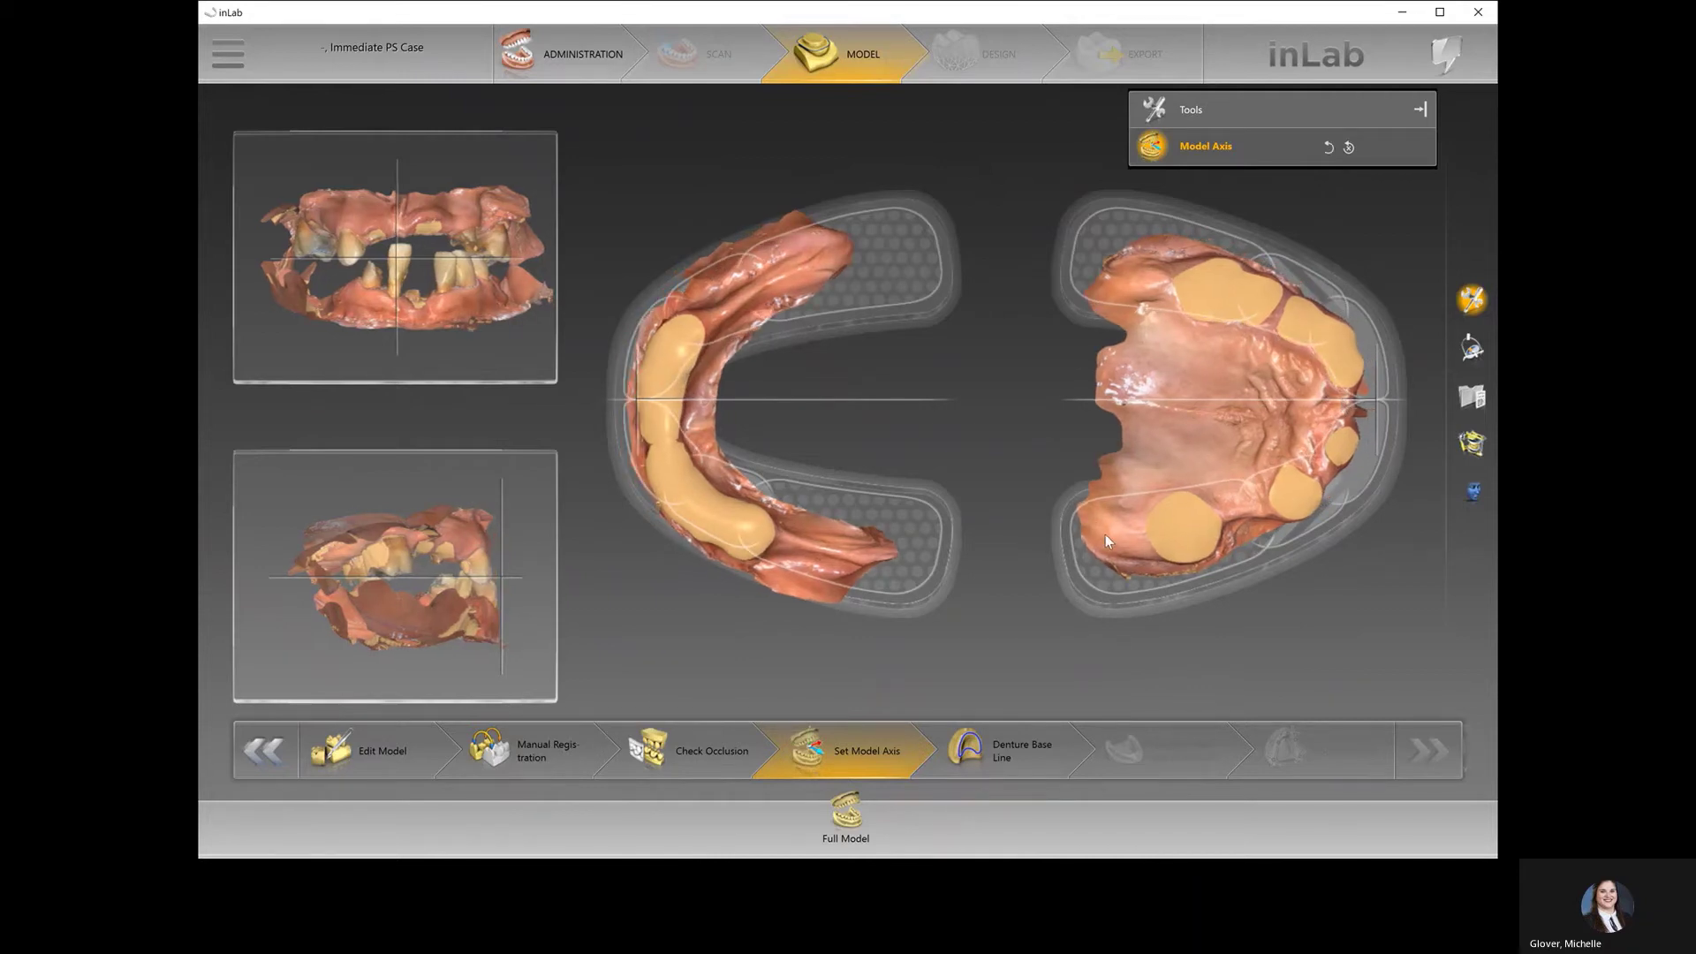
drag(1105, 534, 1100, 527)
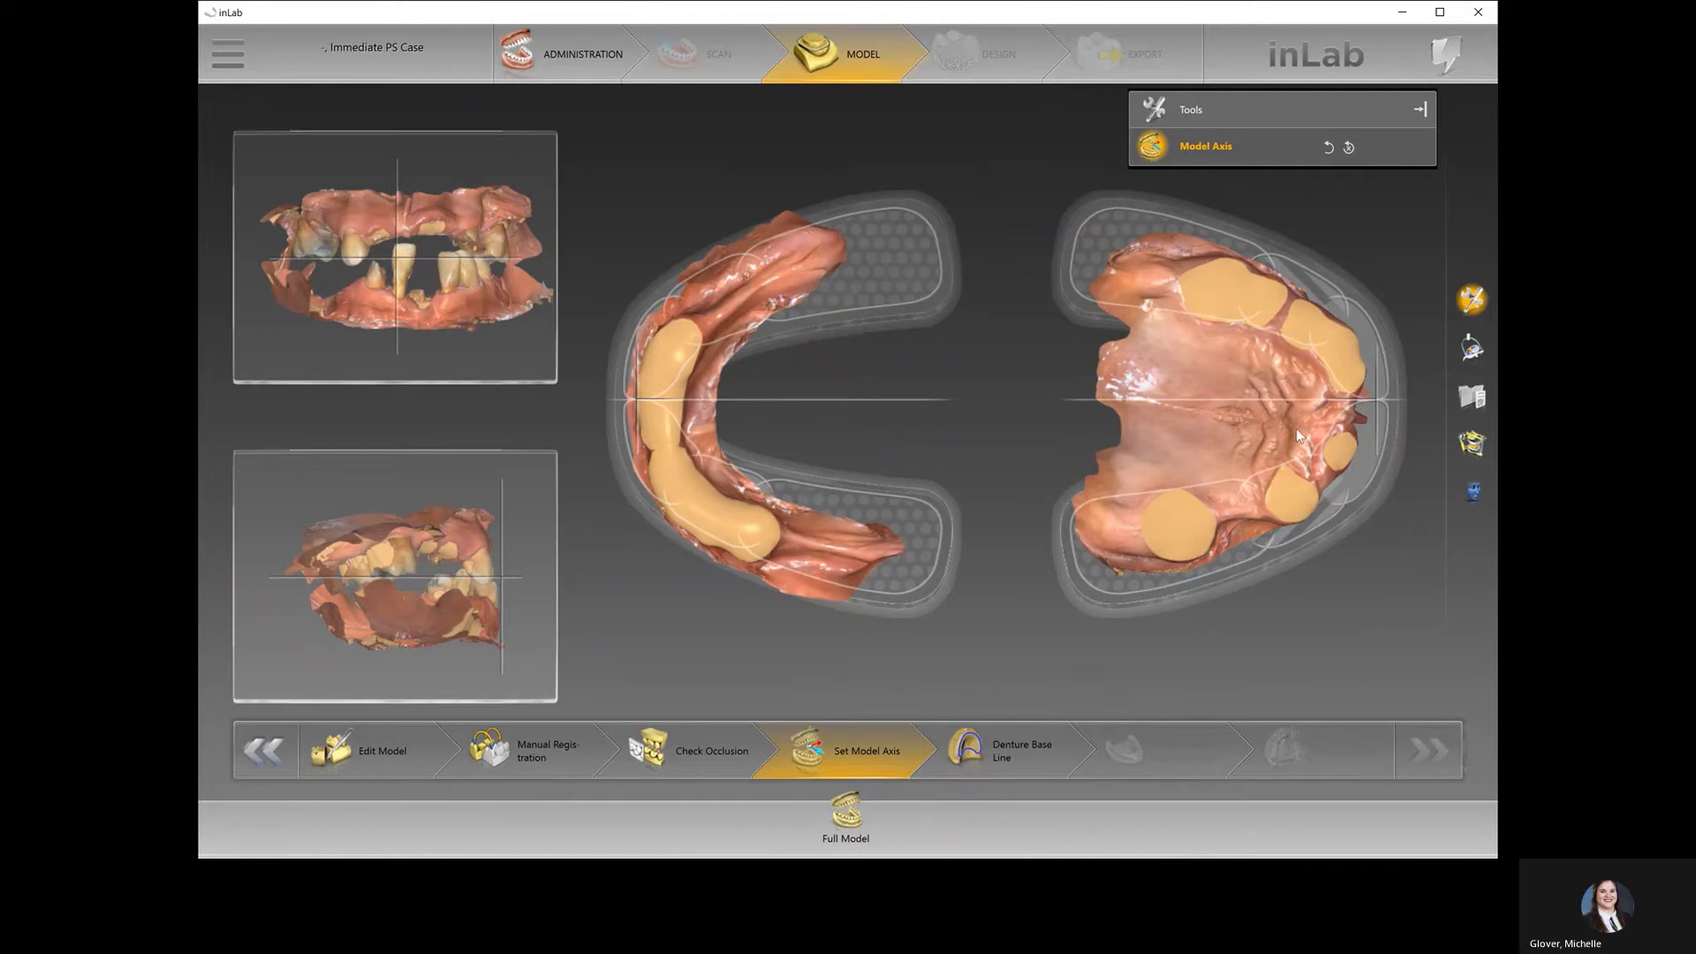
drag(1296, 429, 1272, 445)
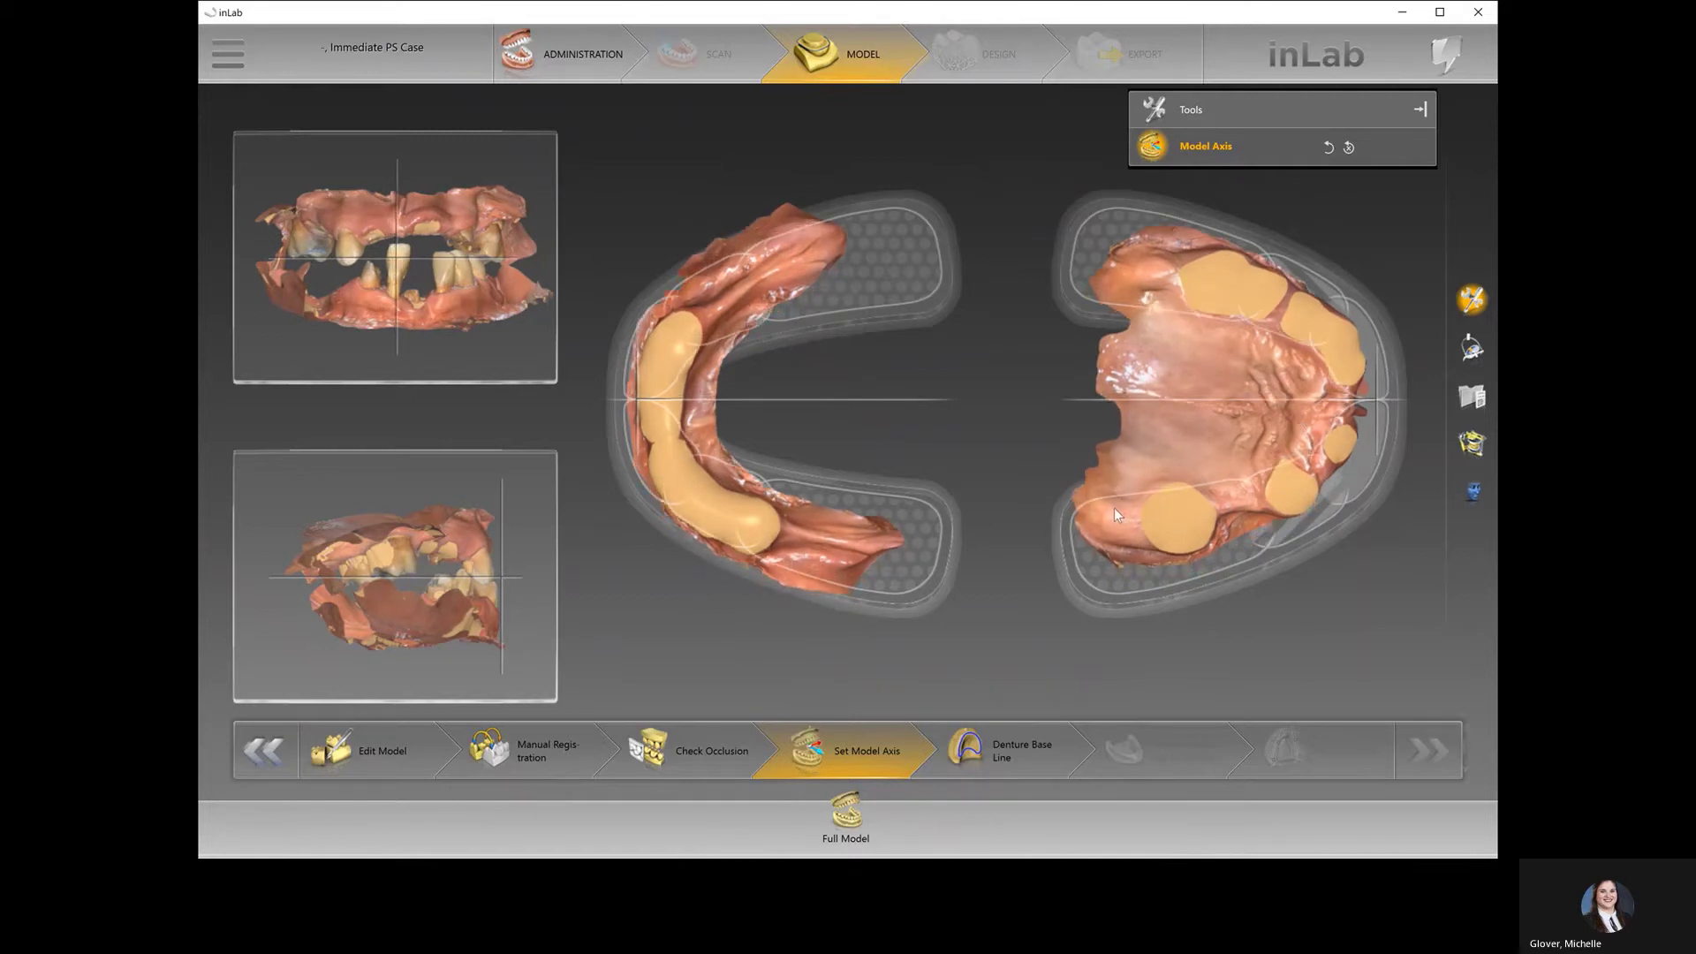
drag(1117, 514, 1126, 523)
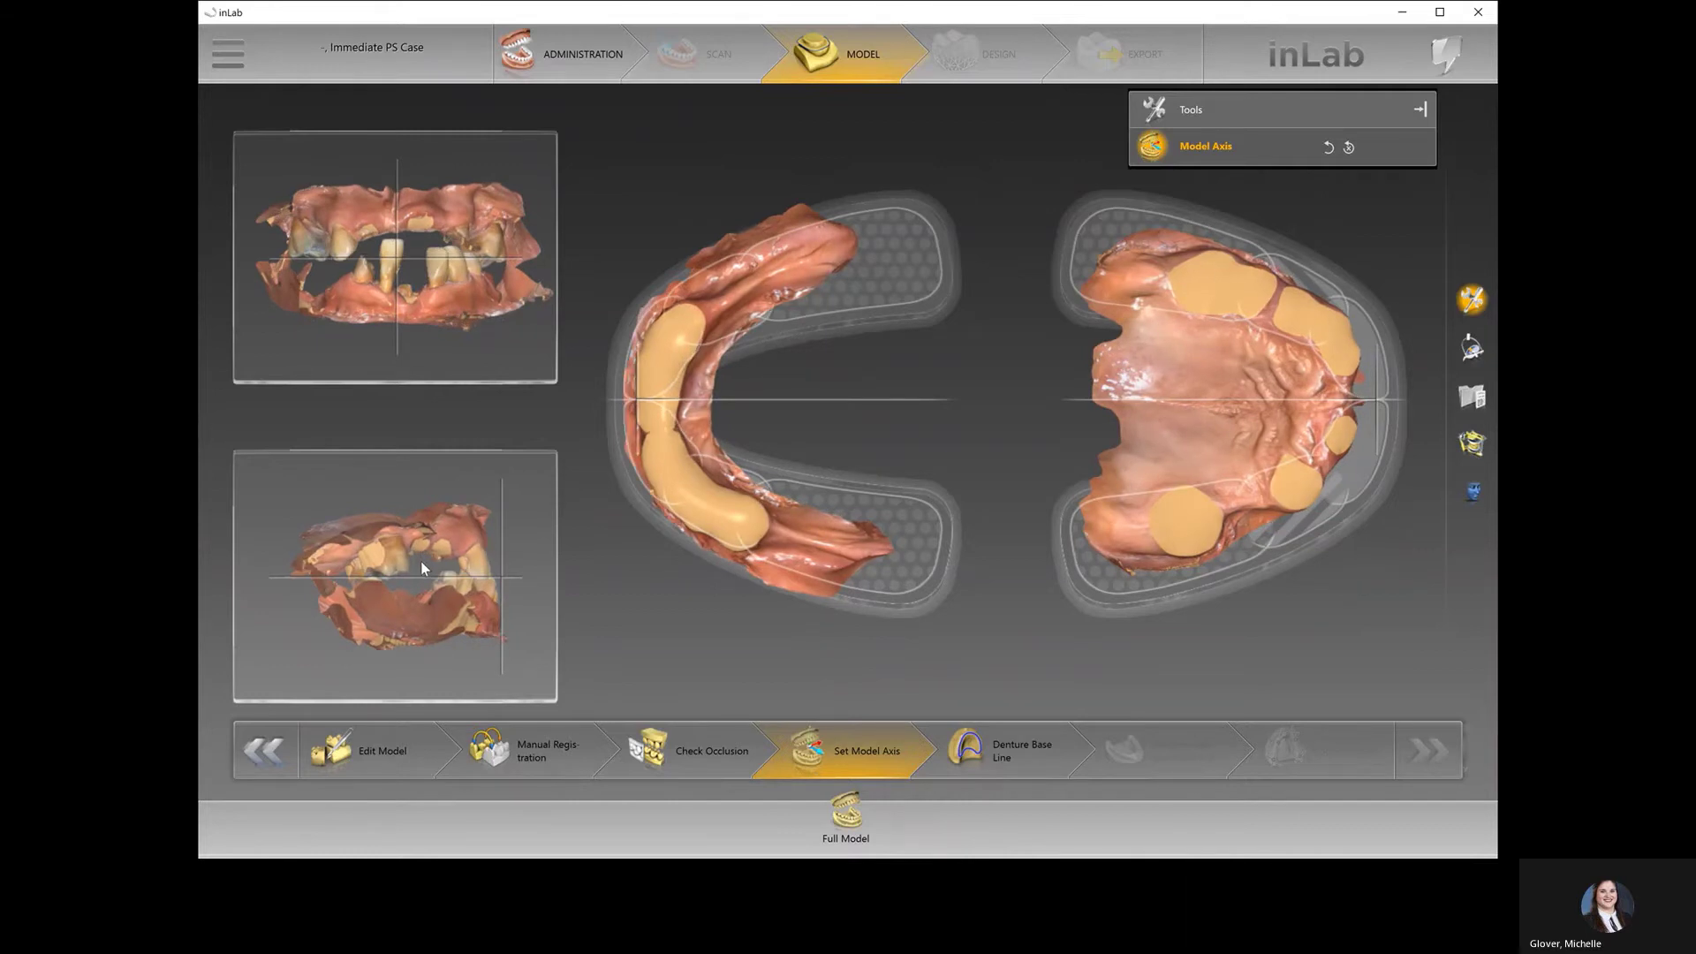
click(996, 754)
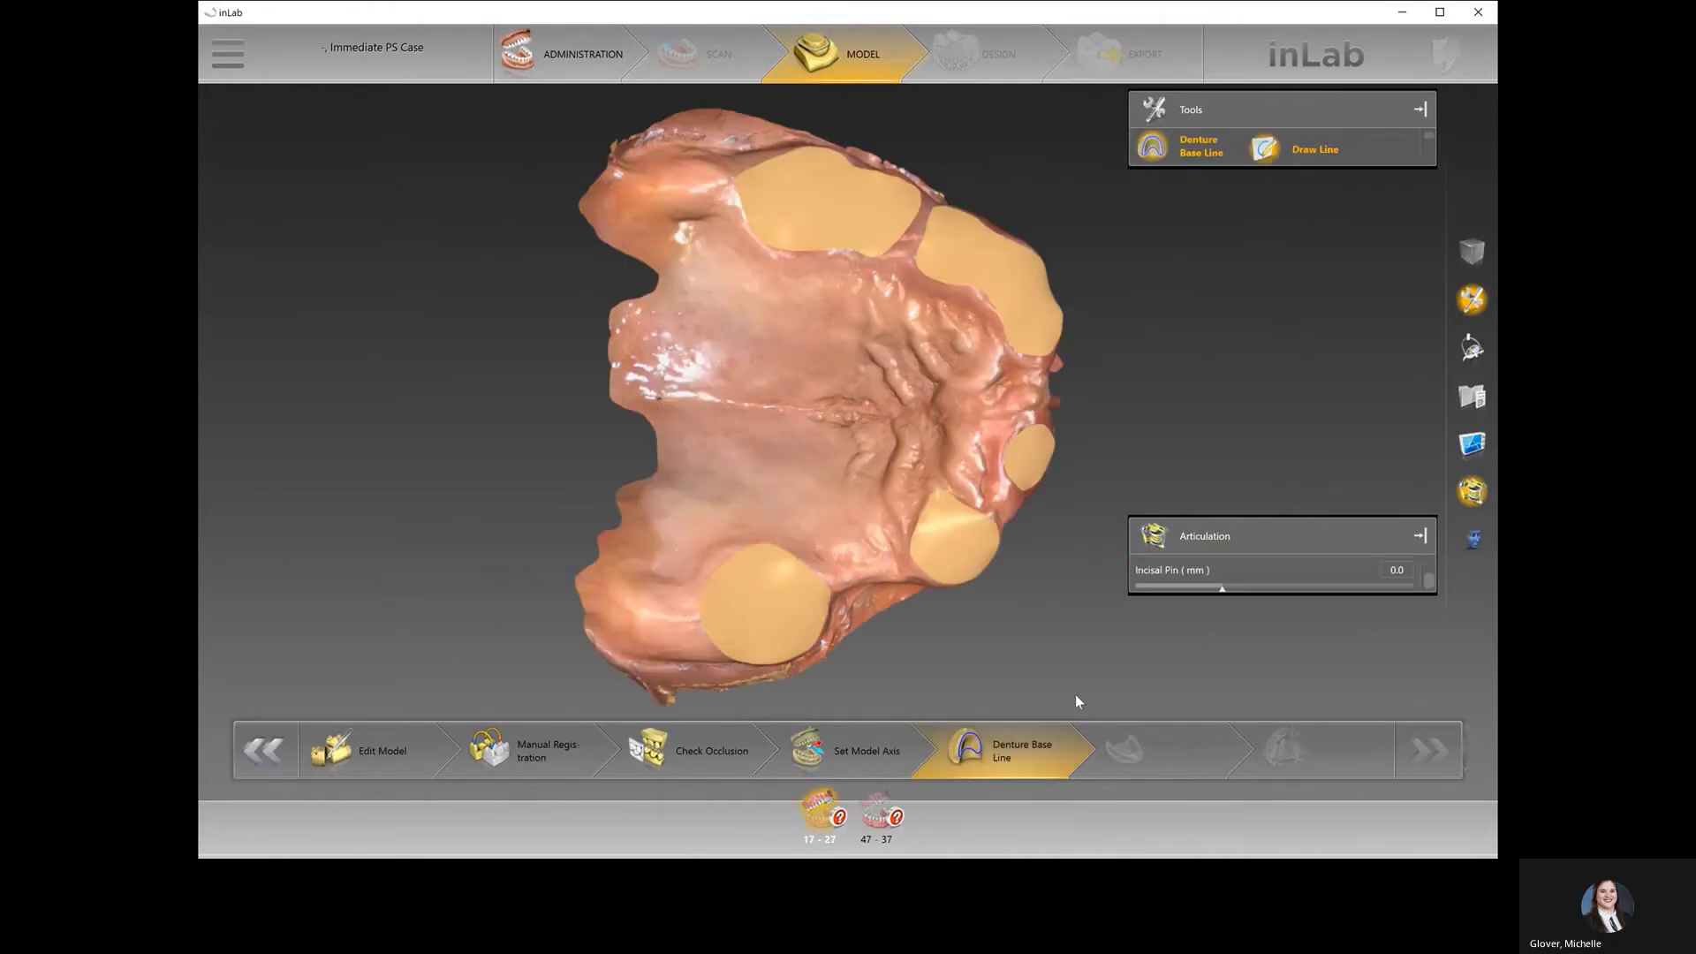
- Start the upper denture base line behind the rearmost extraction patch on the patient's left and trace it along the outer vestibule towards the front
drag(1032, 501, 980, 437)
right_drag(939, 583, 733, 380)
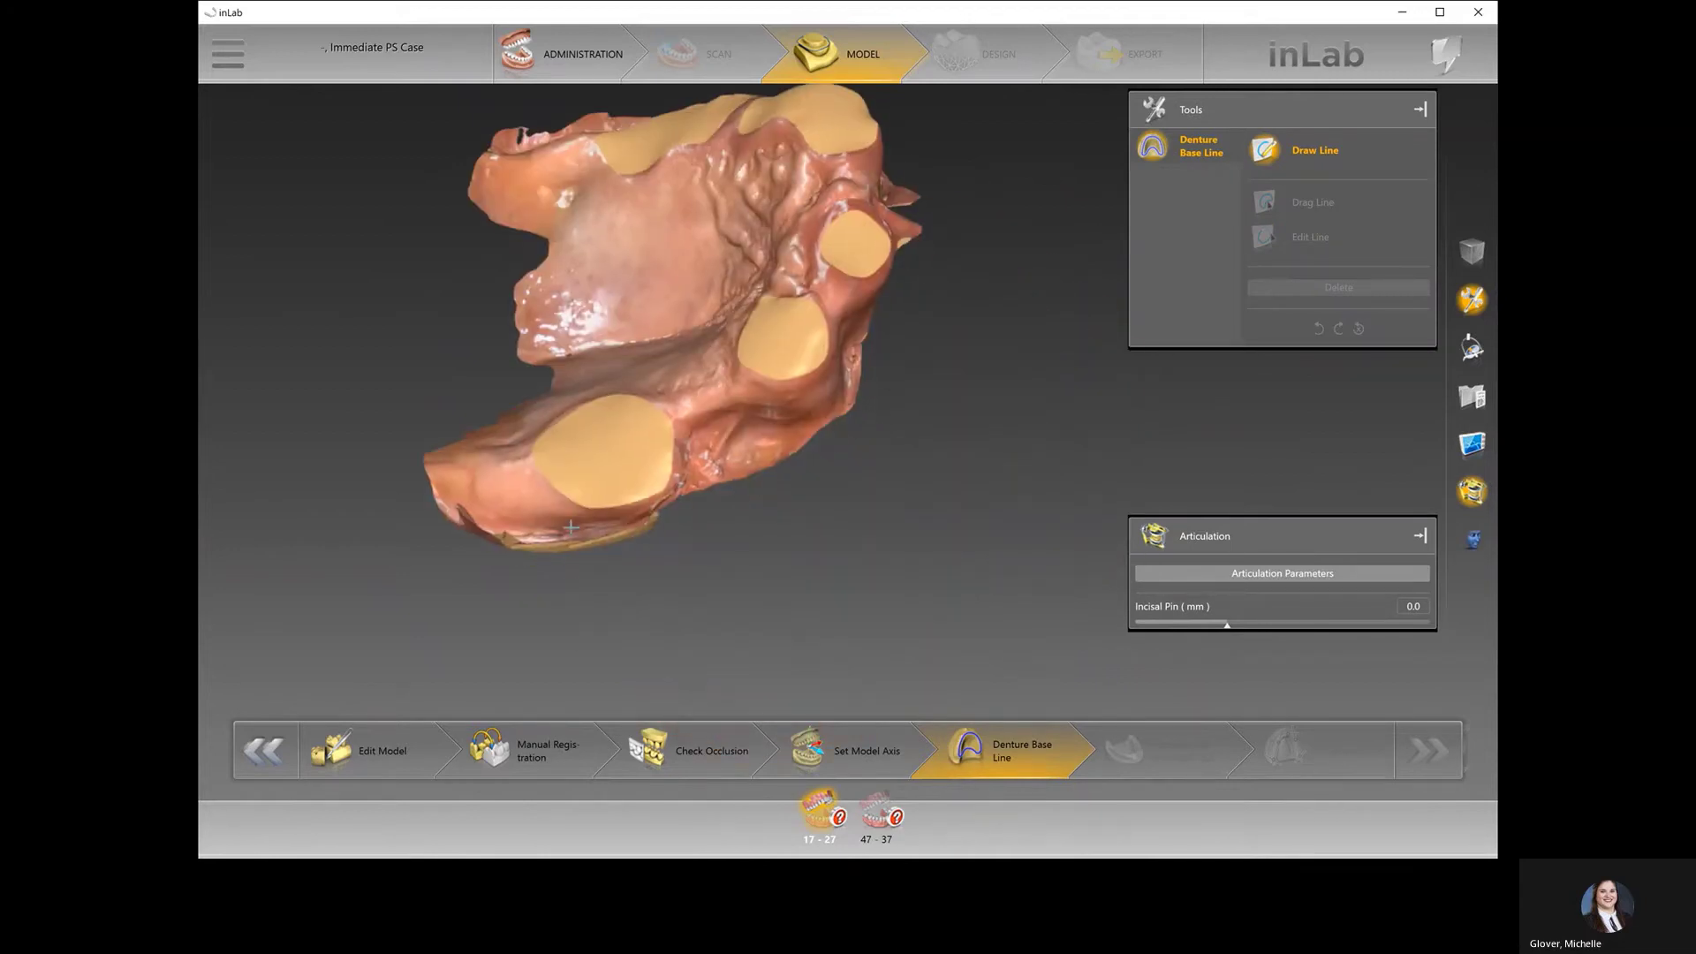
double_click(469, 464)
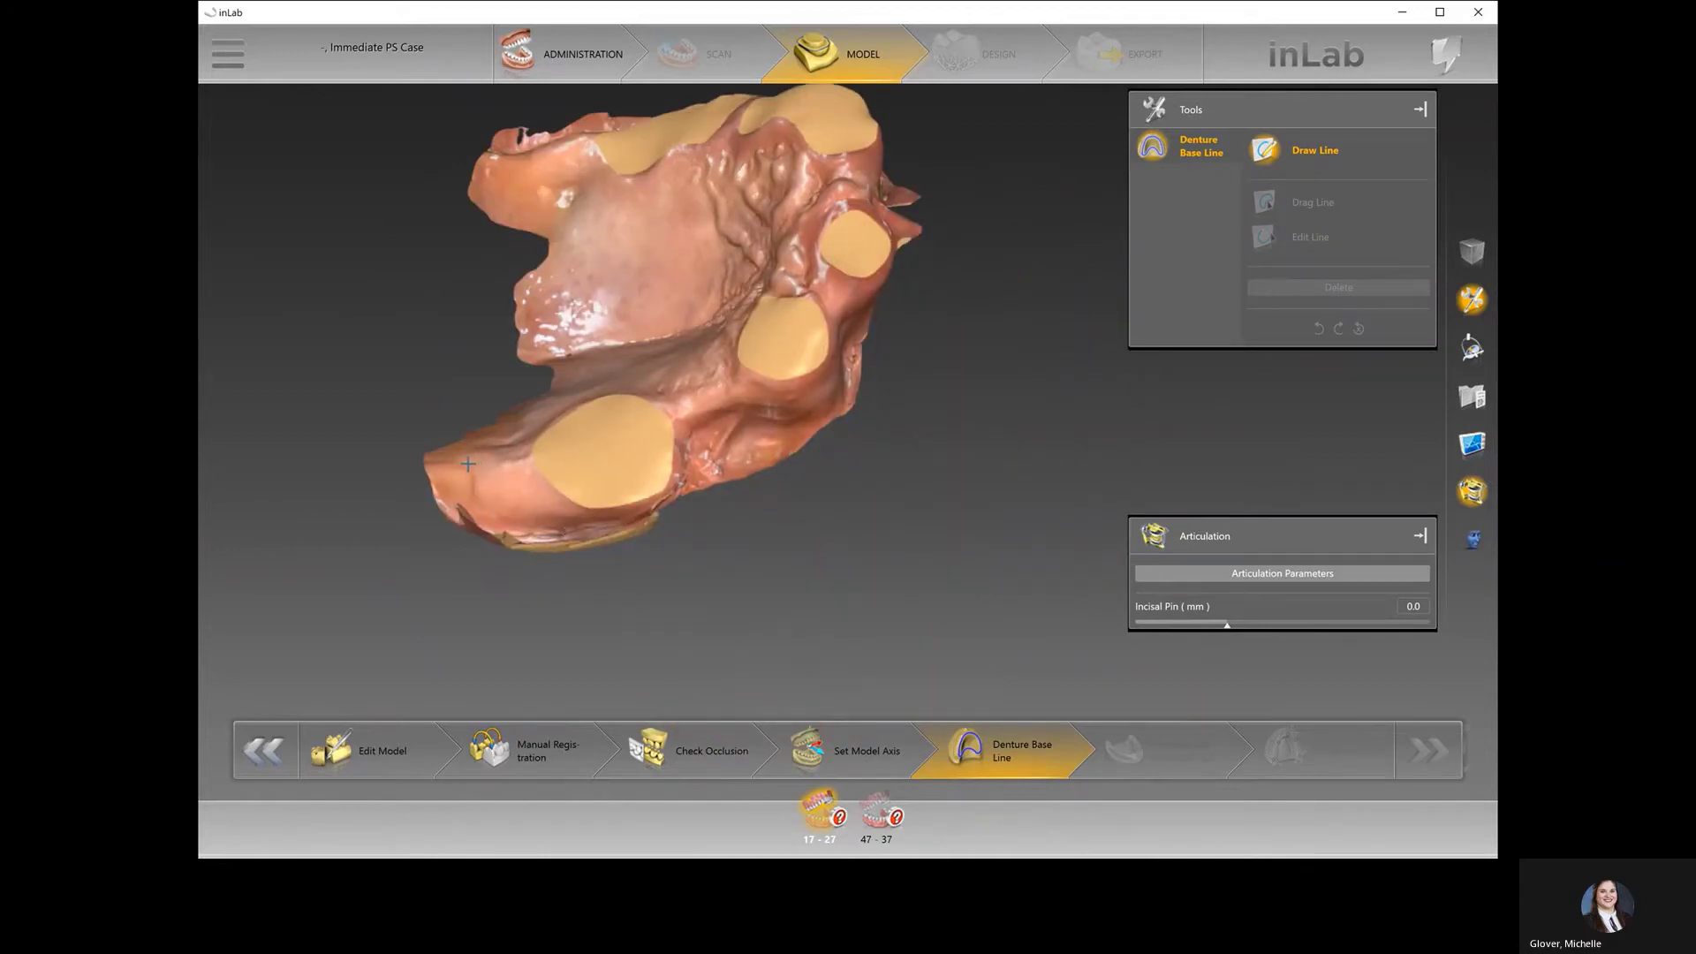
click(485, 517)
click(545, 533)
click(698, 479)
click(802, 417)
click(704, 455)
click(732, 455)
click(854, 344)
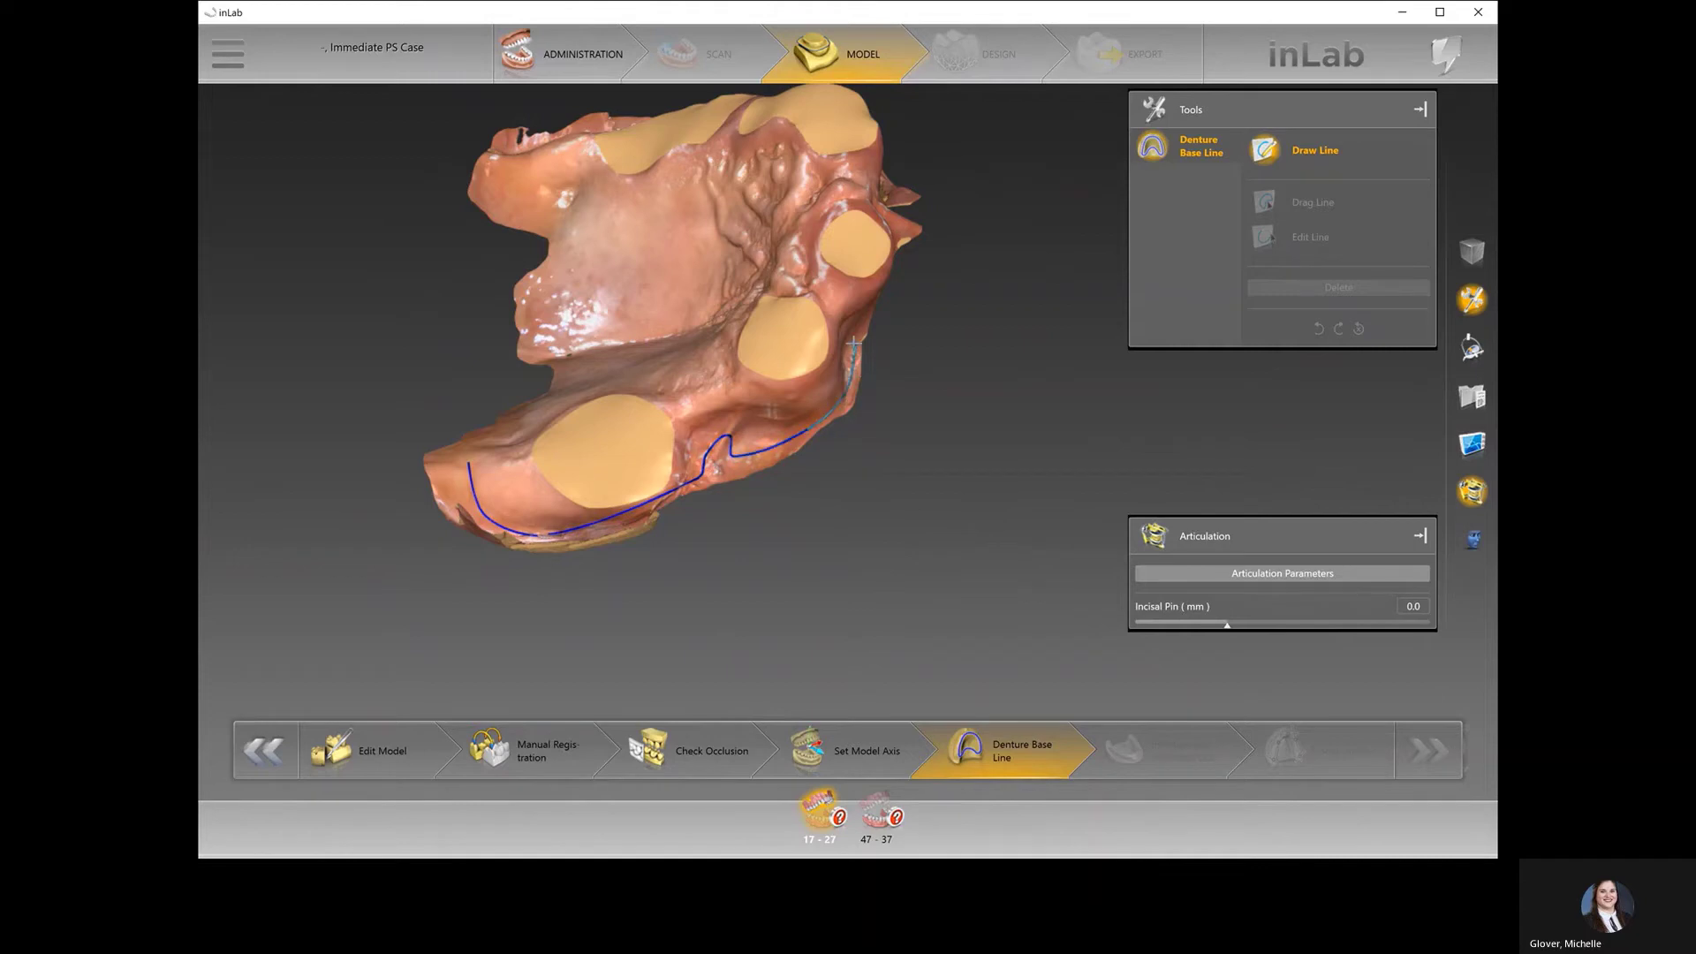
click(870, 307)
- Continue the upper base line around the labial frenum and onto the front vestibule of the patient's right side
drag(810, 326, 766, 320)
right_drag(766, 319, 826, 316)
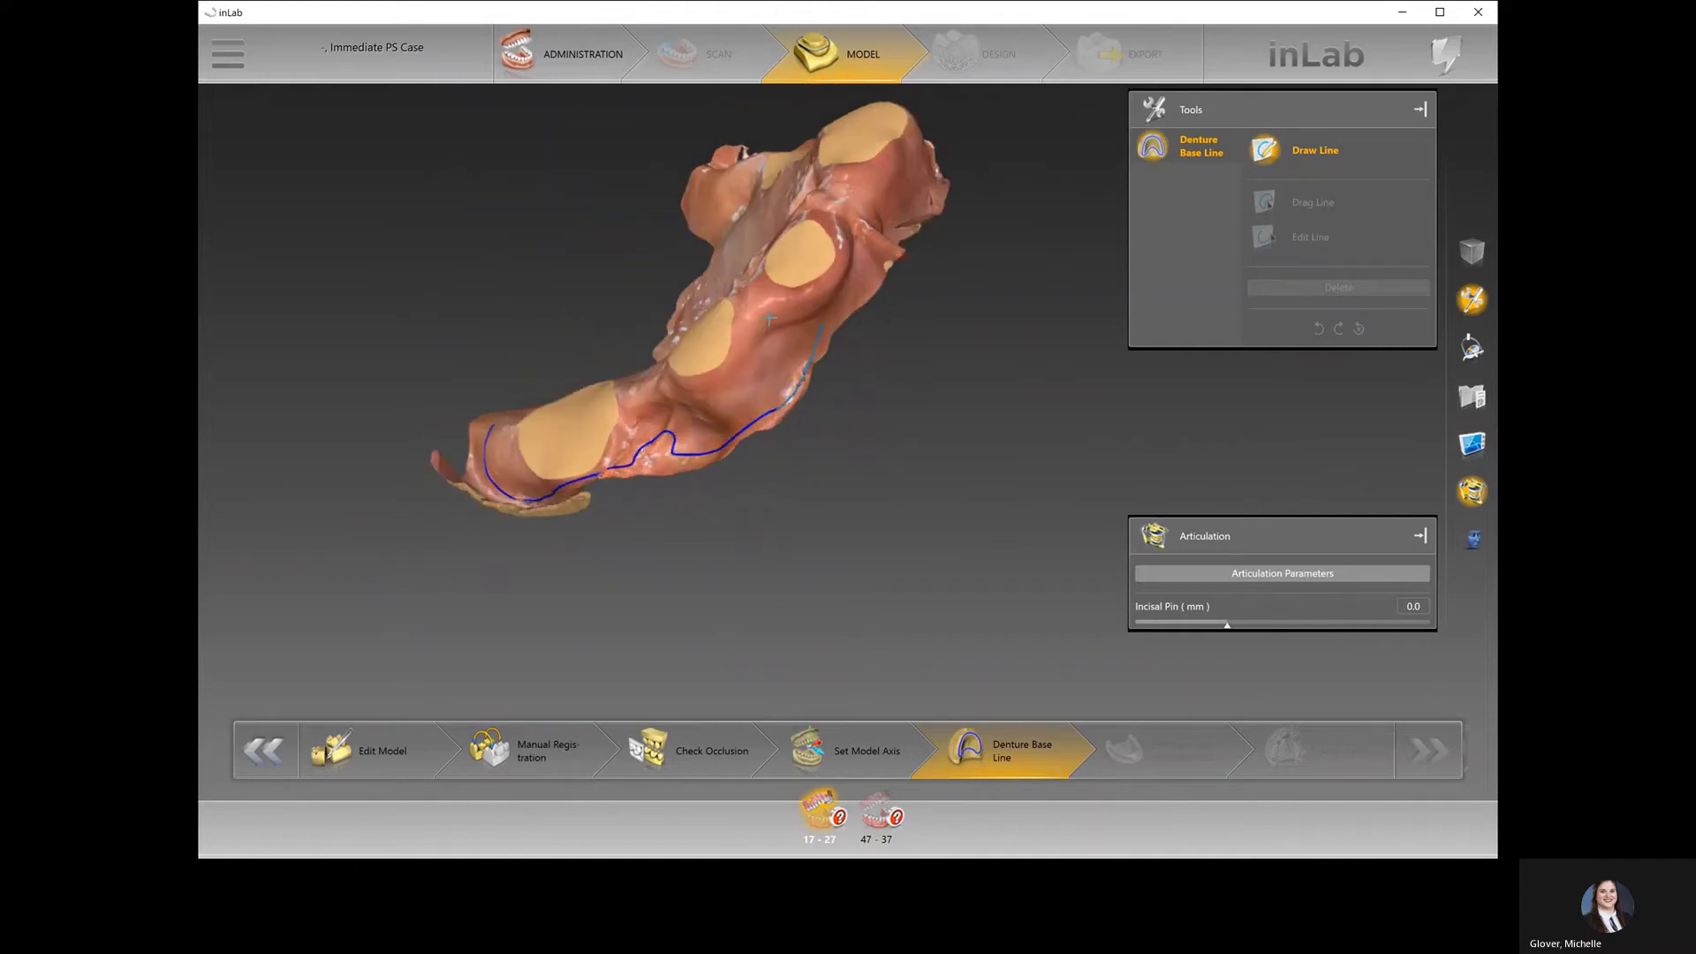
click(869, 267)
click(856, 236)
right_drag(868, 247, 840, 327)
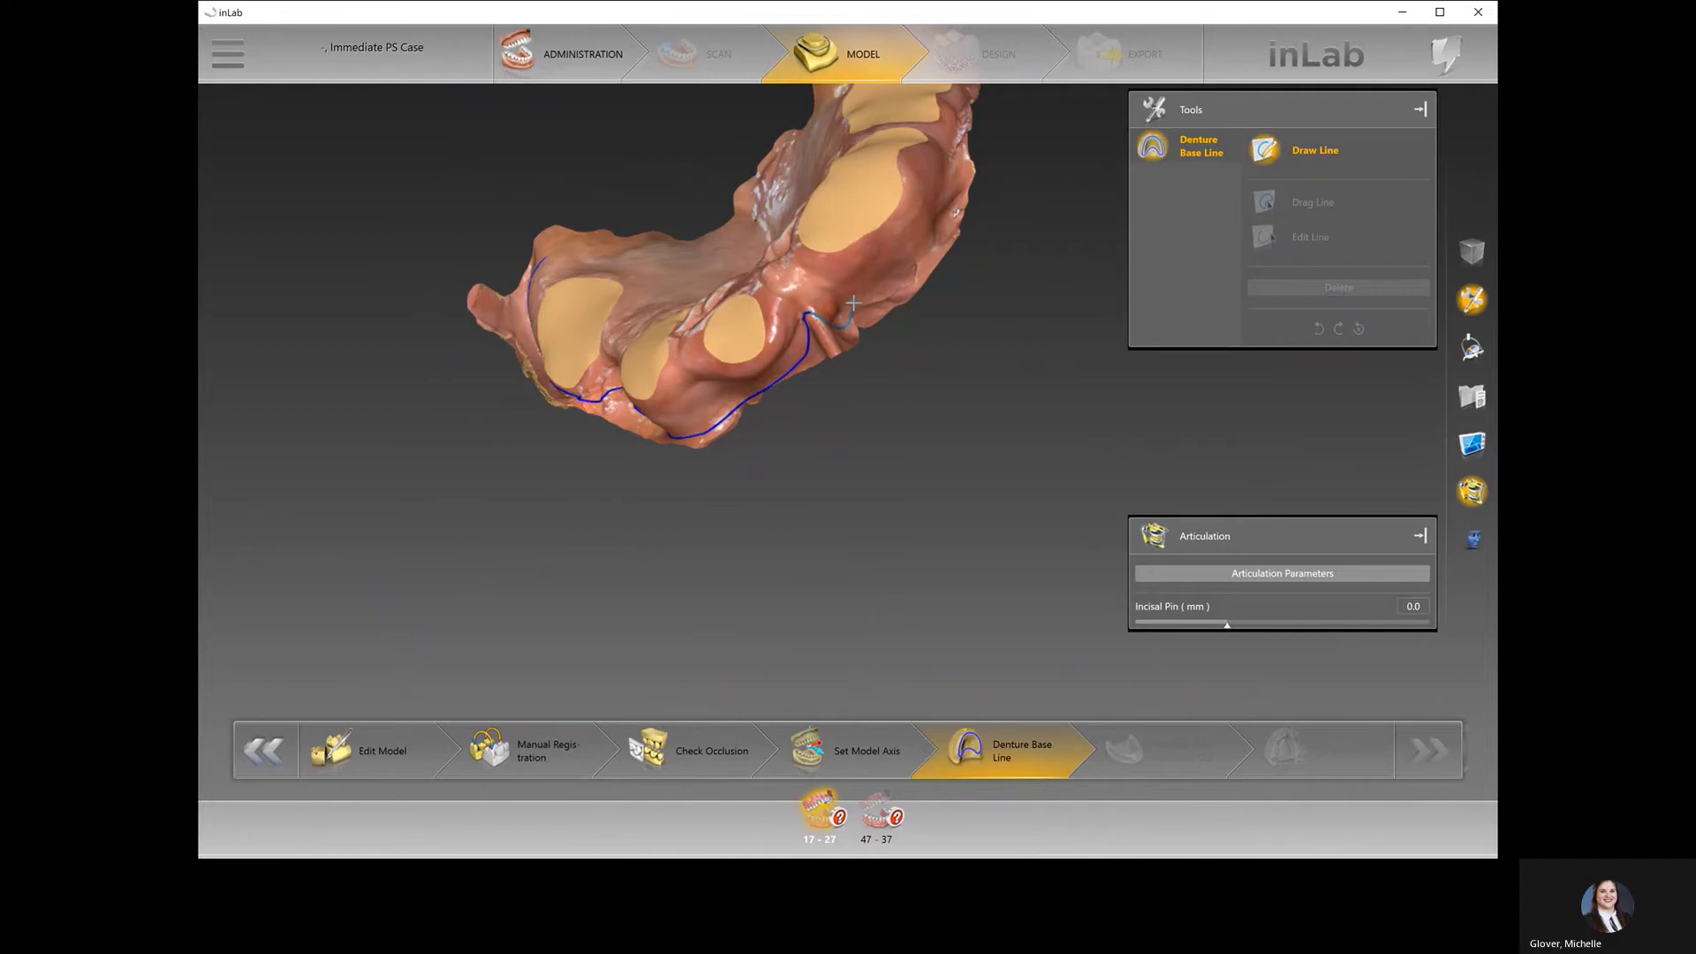
click(853, 303)
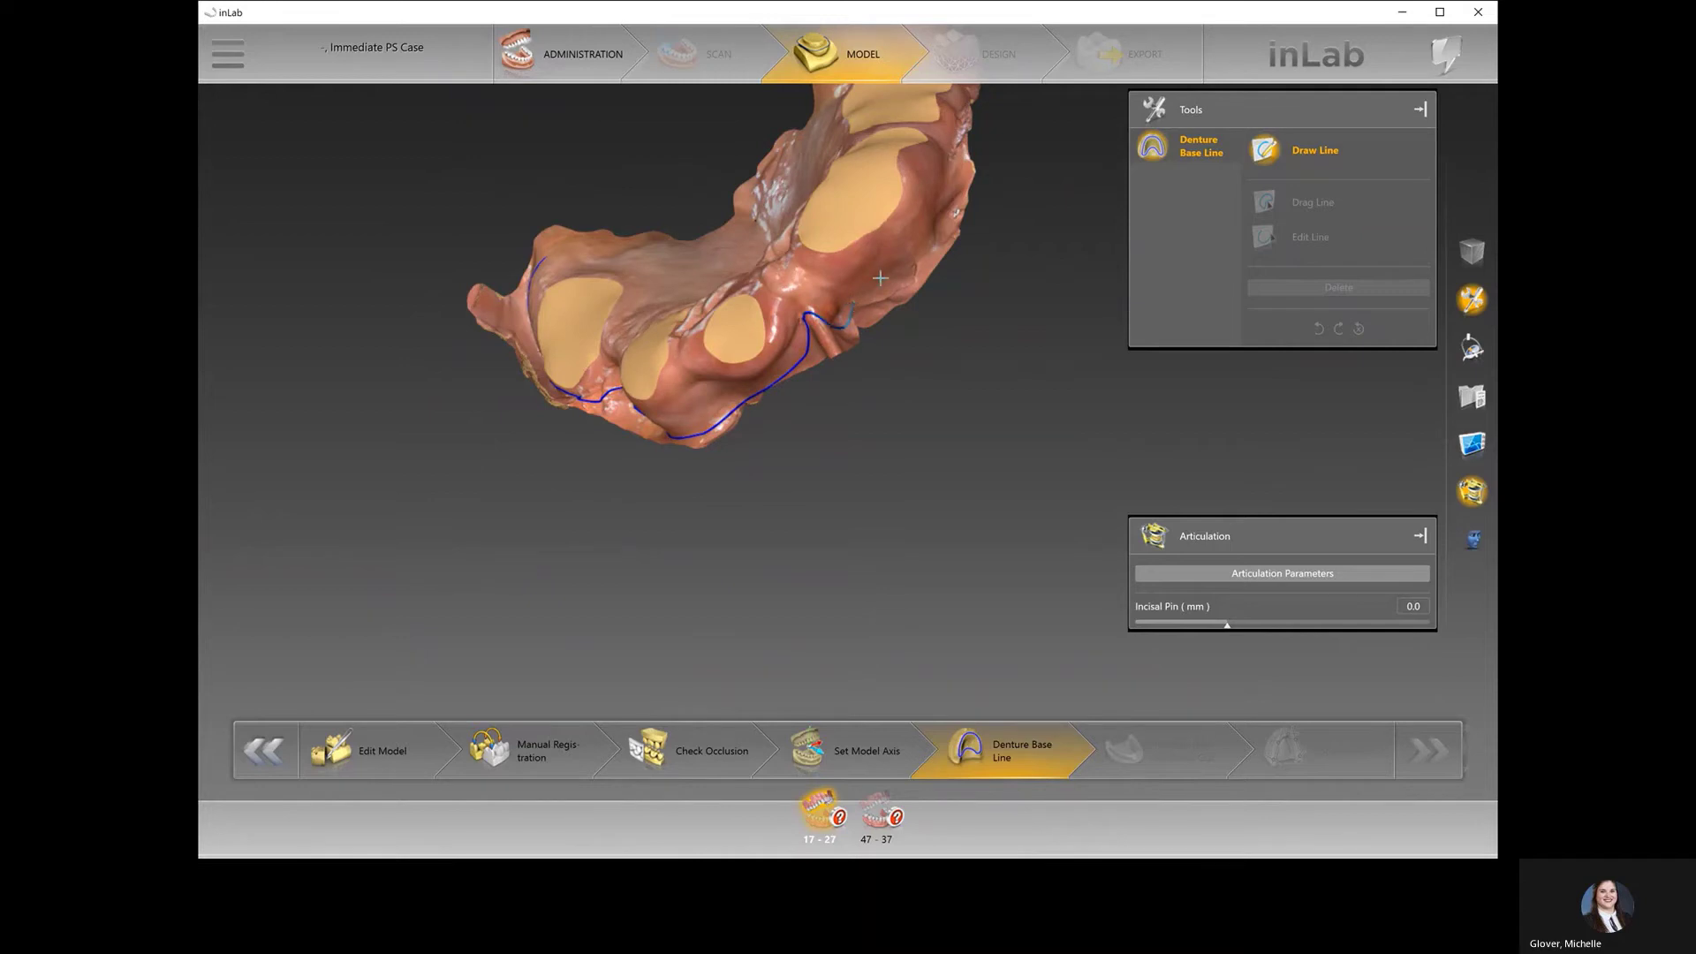
click(928, 237)
- Extend the upper base line along the patient's right vestibule and around the tuberosity
right_drag(939, 148, 843, 351)
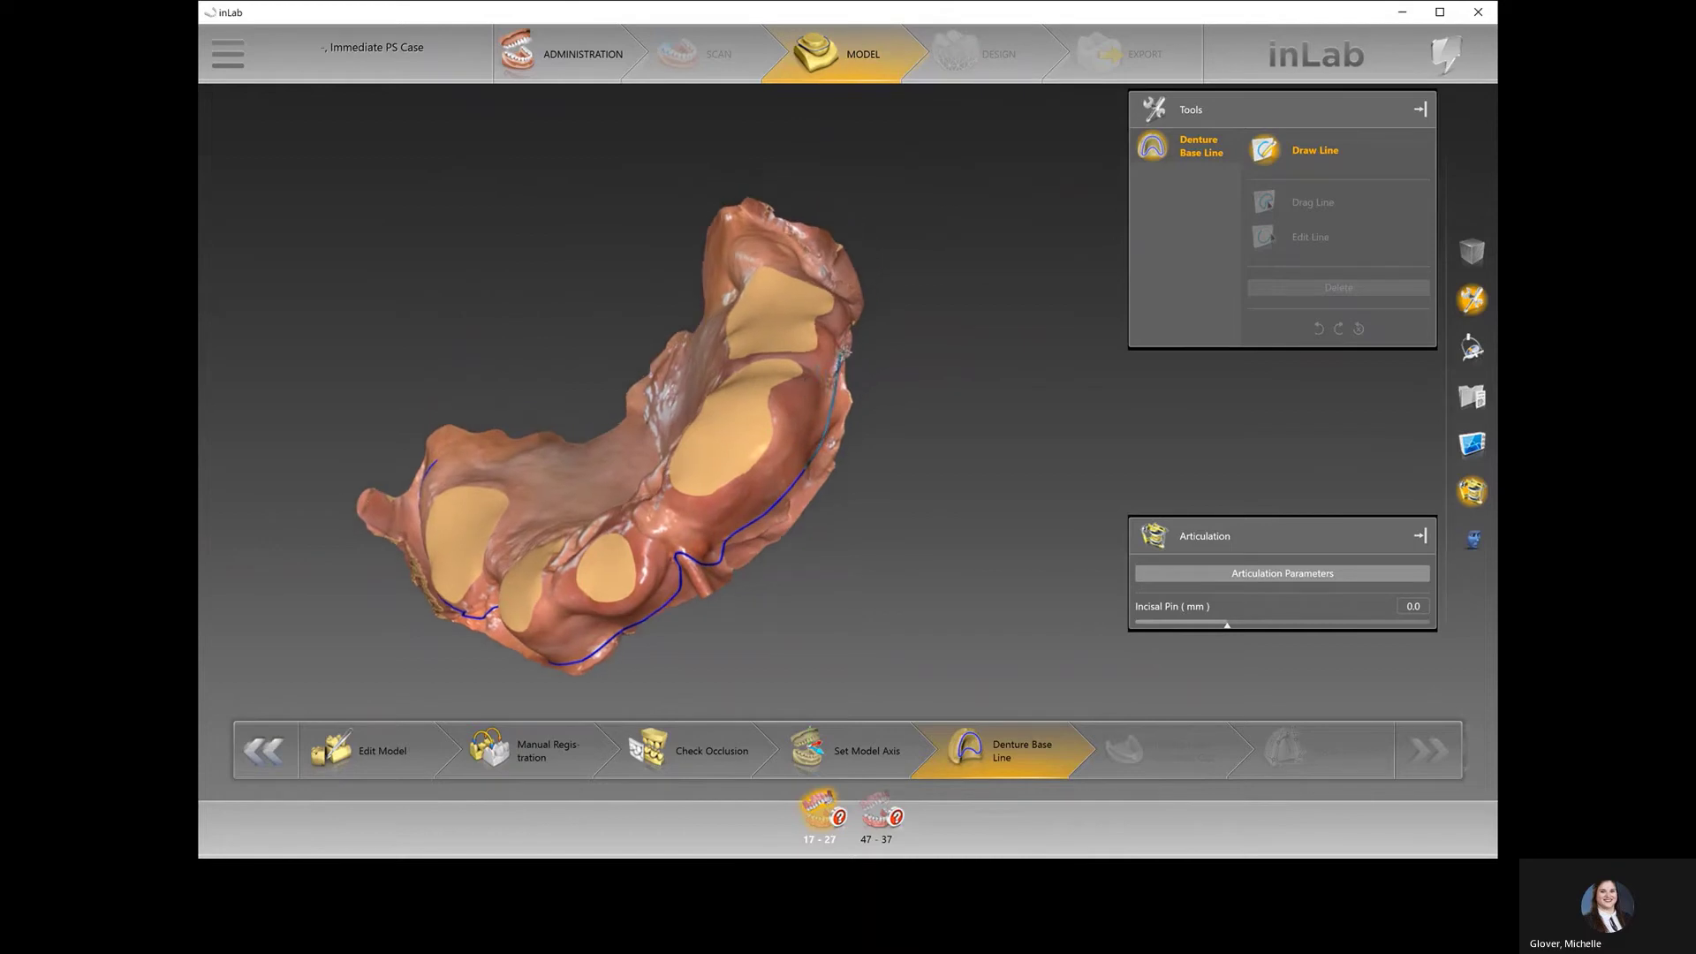
click(848, 308)
click(827, 279)
click(751, 234)
- Run the upper base line across the back of the palate, close it at its start point, and refine the posterior border with Edit Line
mouse_move(730, 349)
right_down()
mouse_move(777, 454)
mouse_move(749, 344)
right_up()
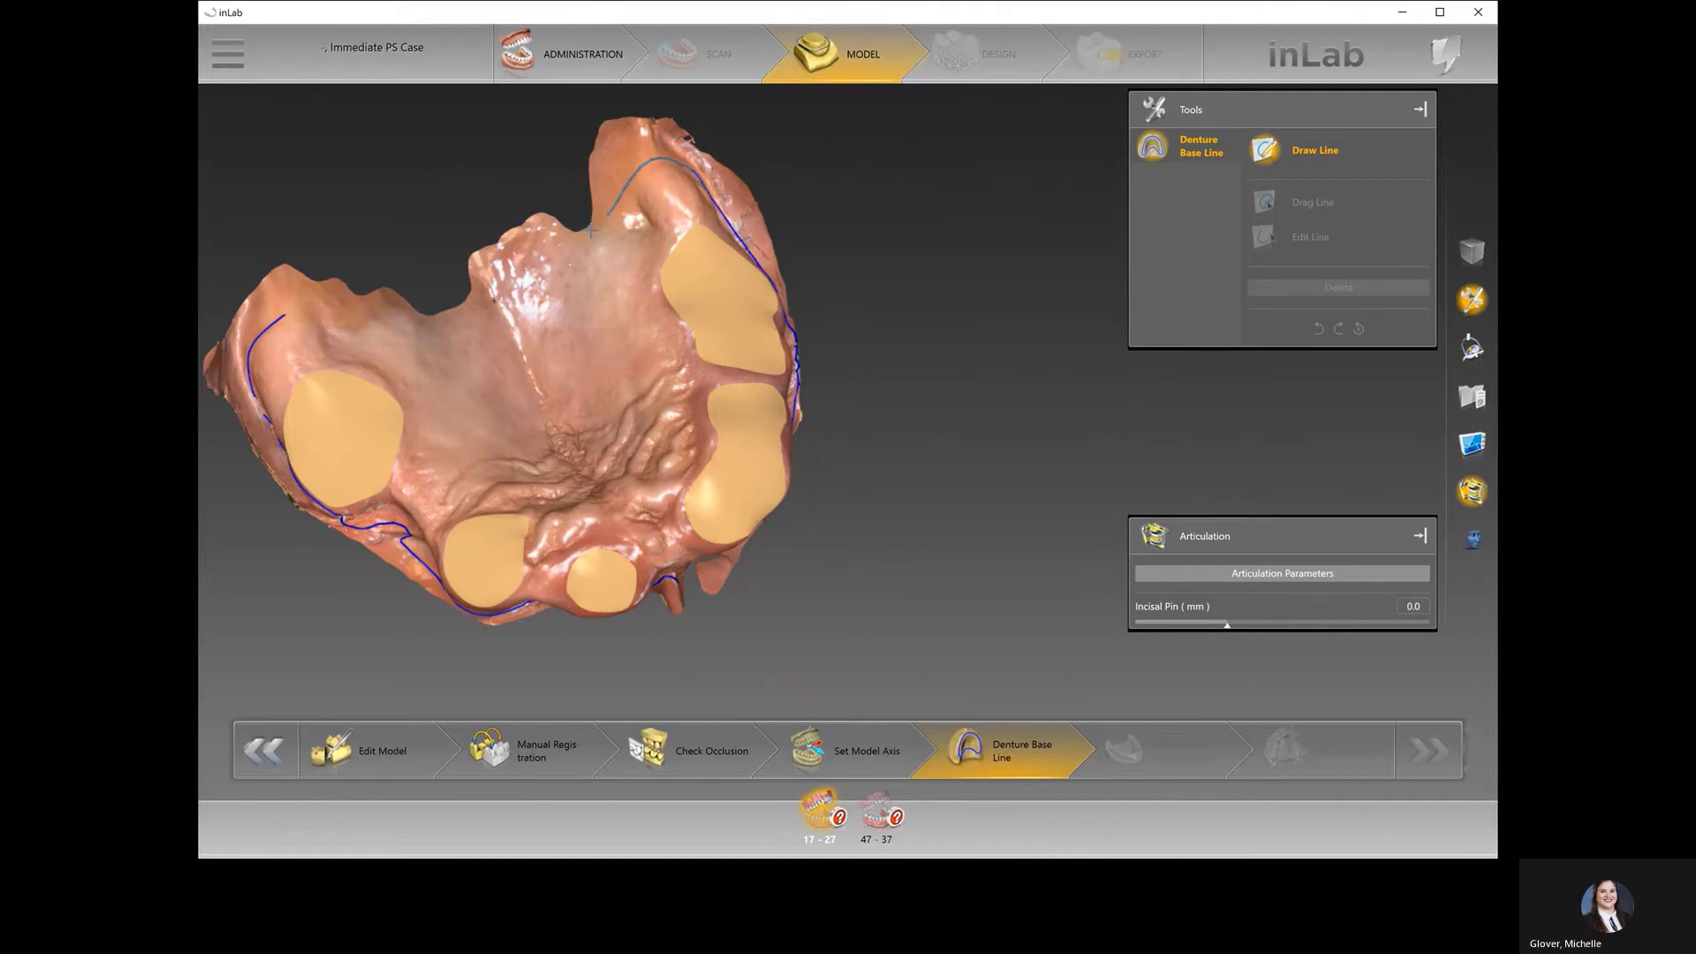
click(476, 308)
click(318, 329)
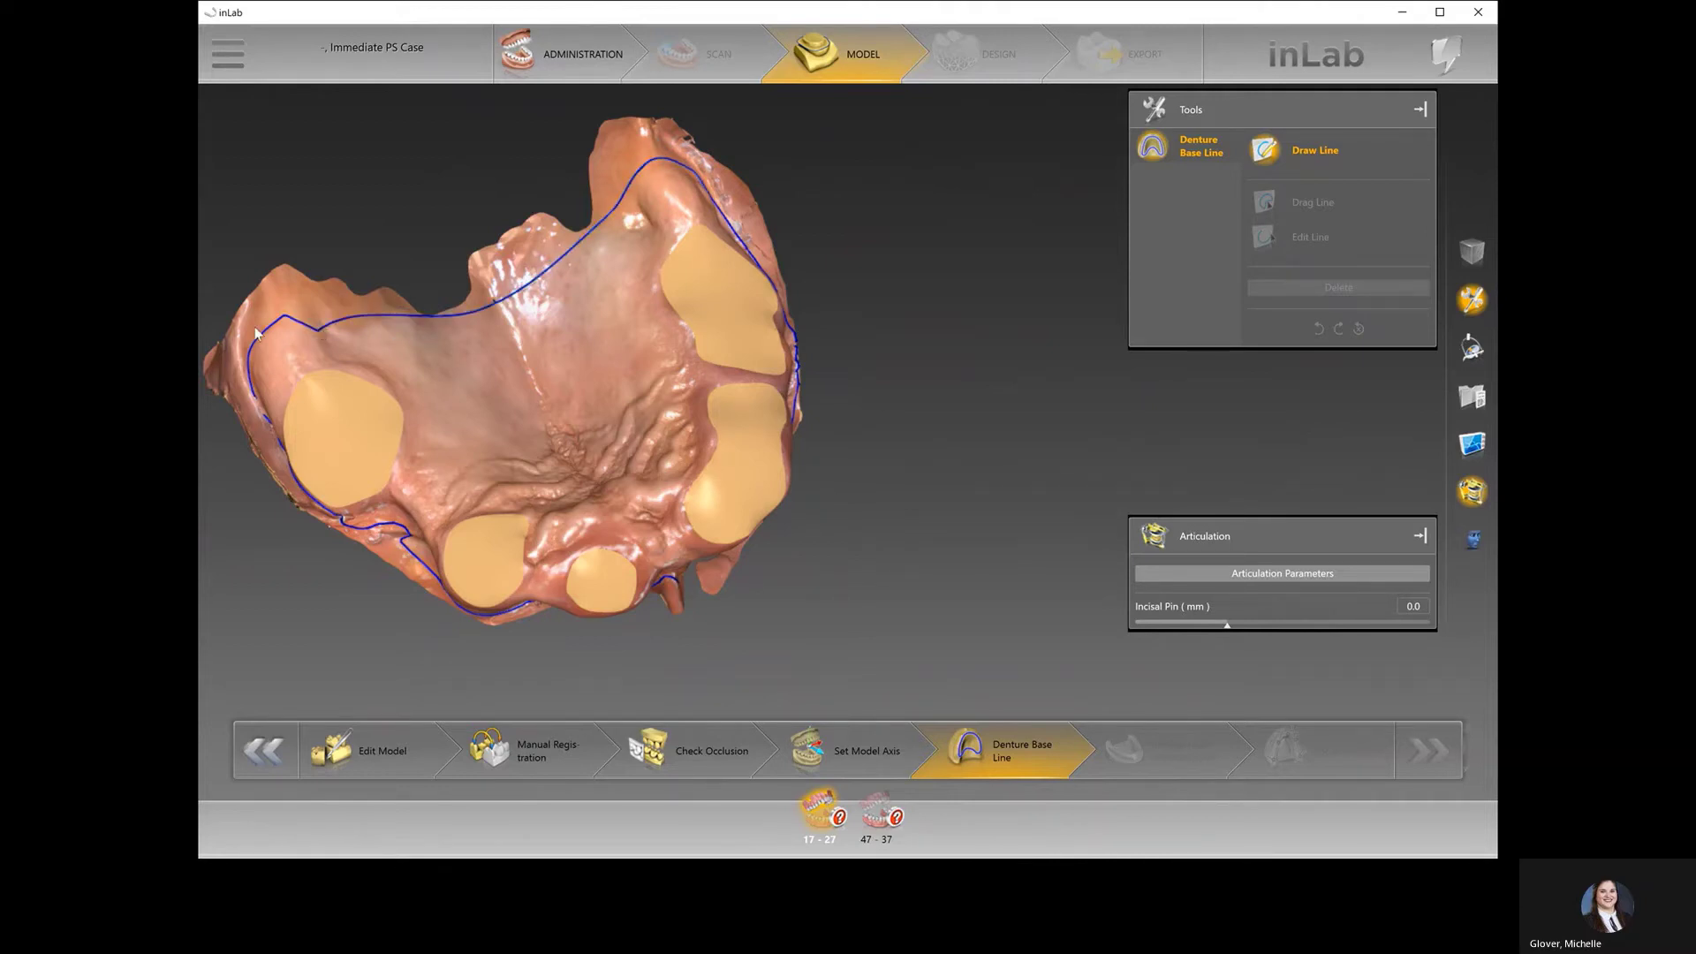
click(256, 338)
click(256, 338)
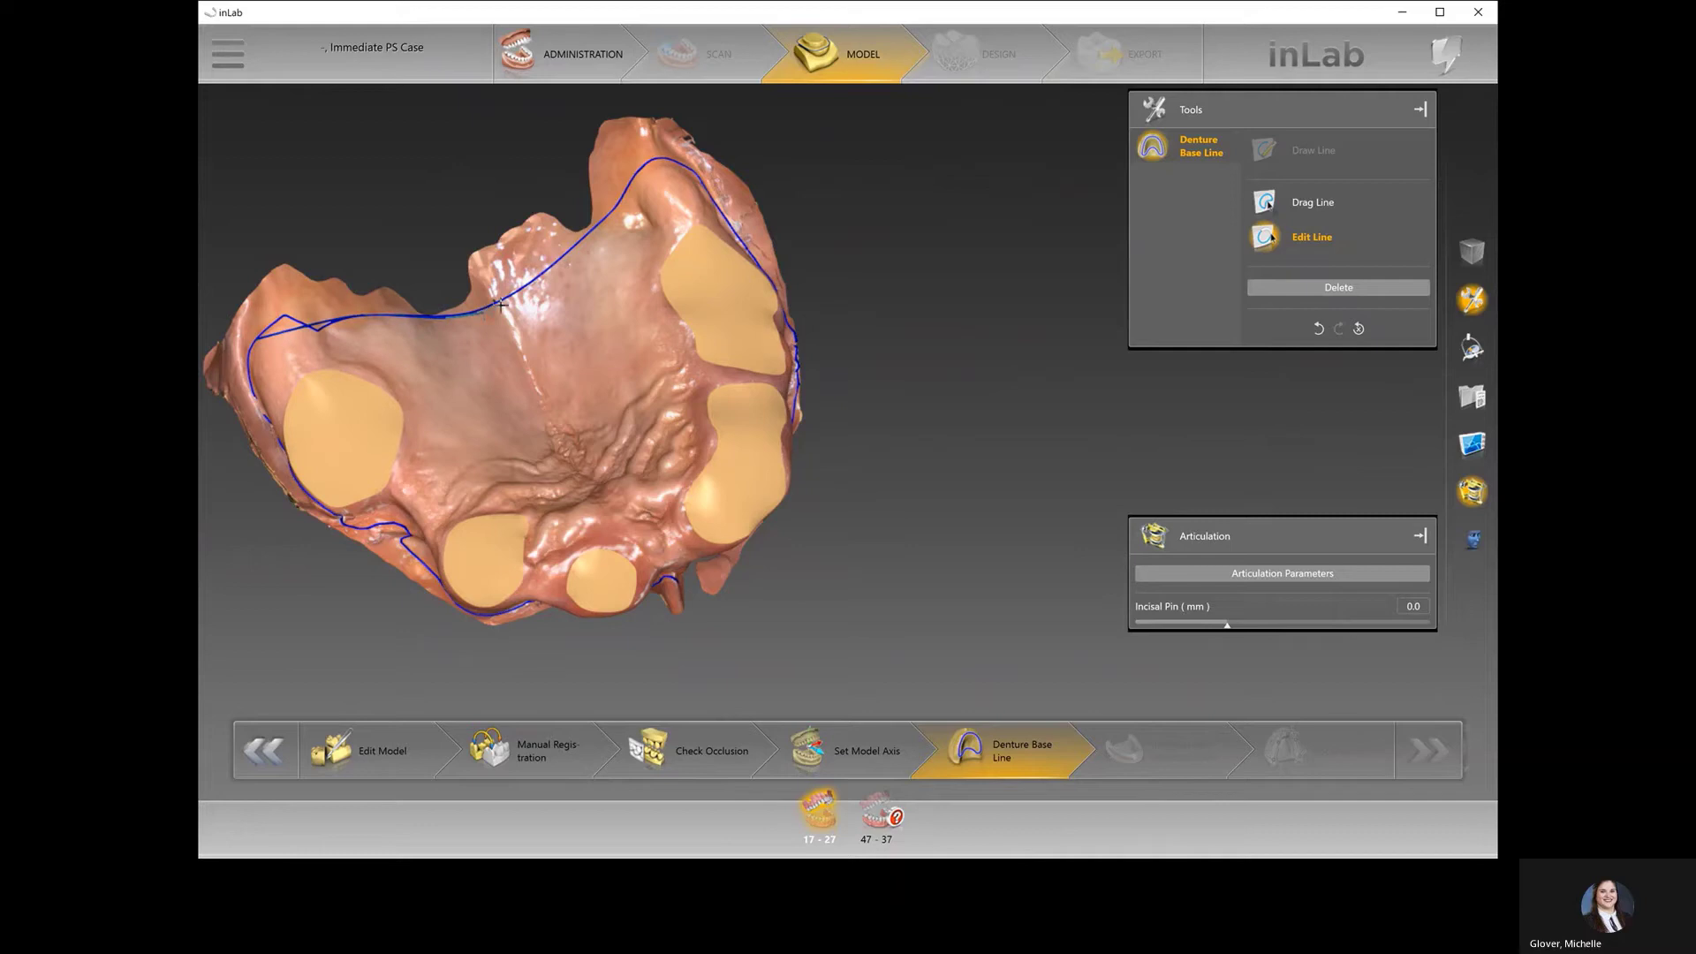
click(543, 274)
right_drag(602, 371, 537, 300)
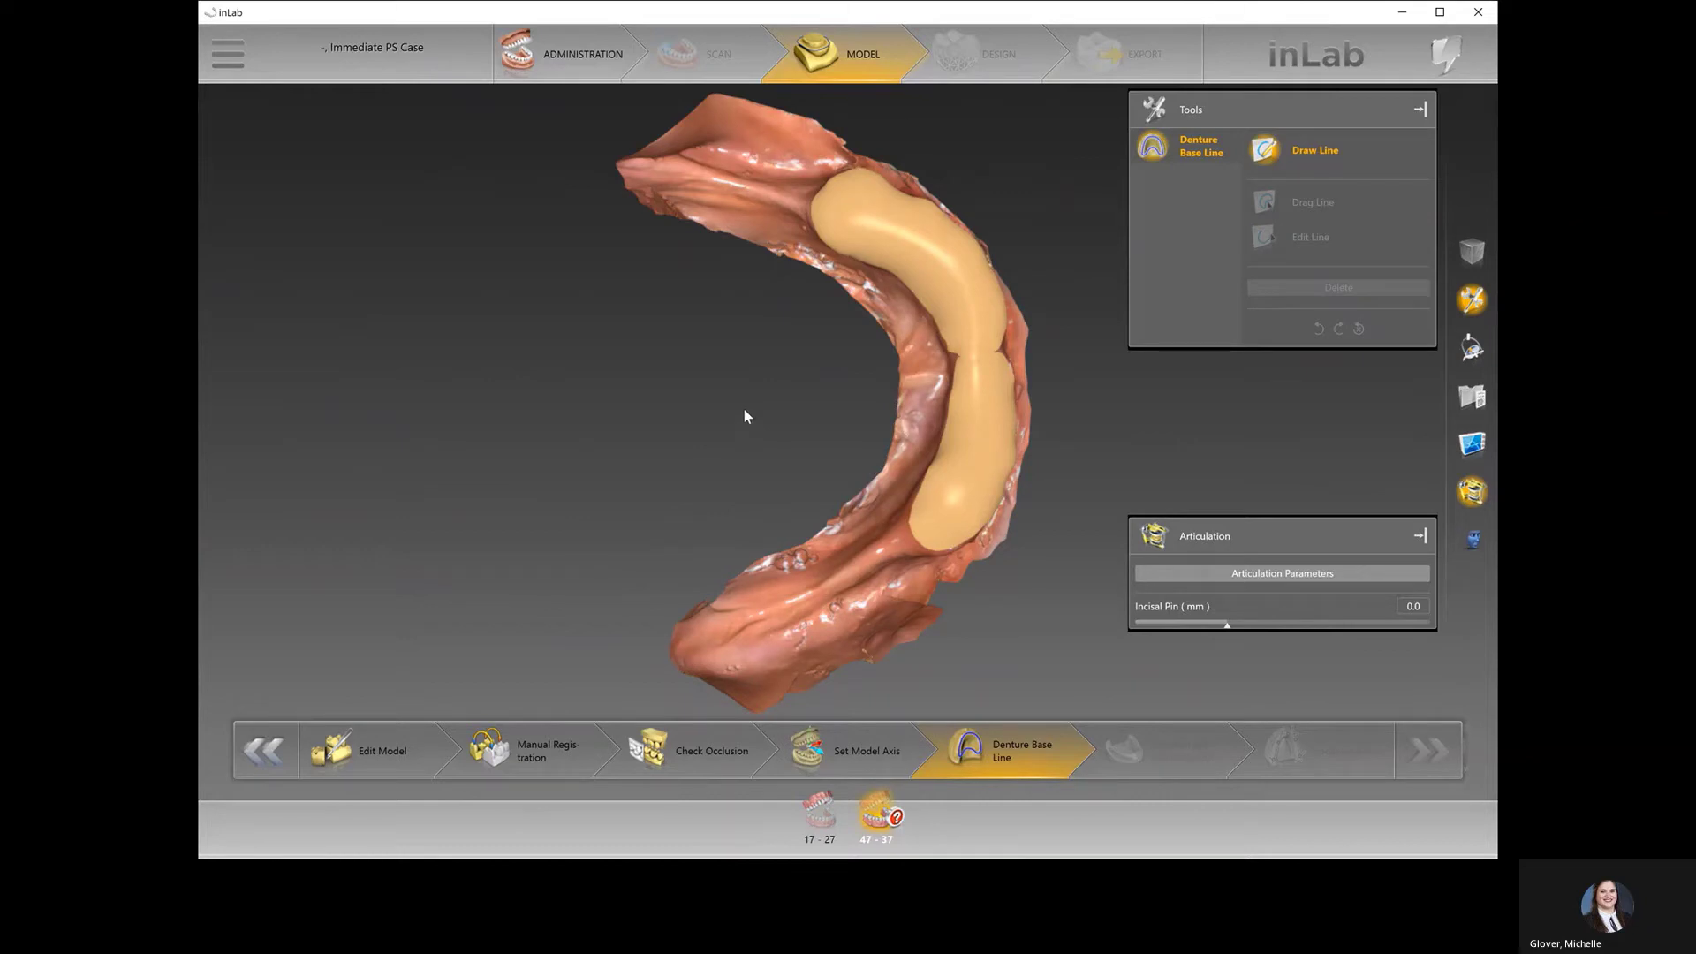
- Trace the outer border of the lower denture base line from the back of the patient's right ridge around the front to the left side
click(733, 669)
click(964, 556)
drag(954, 516, 991, 565)
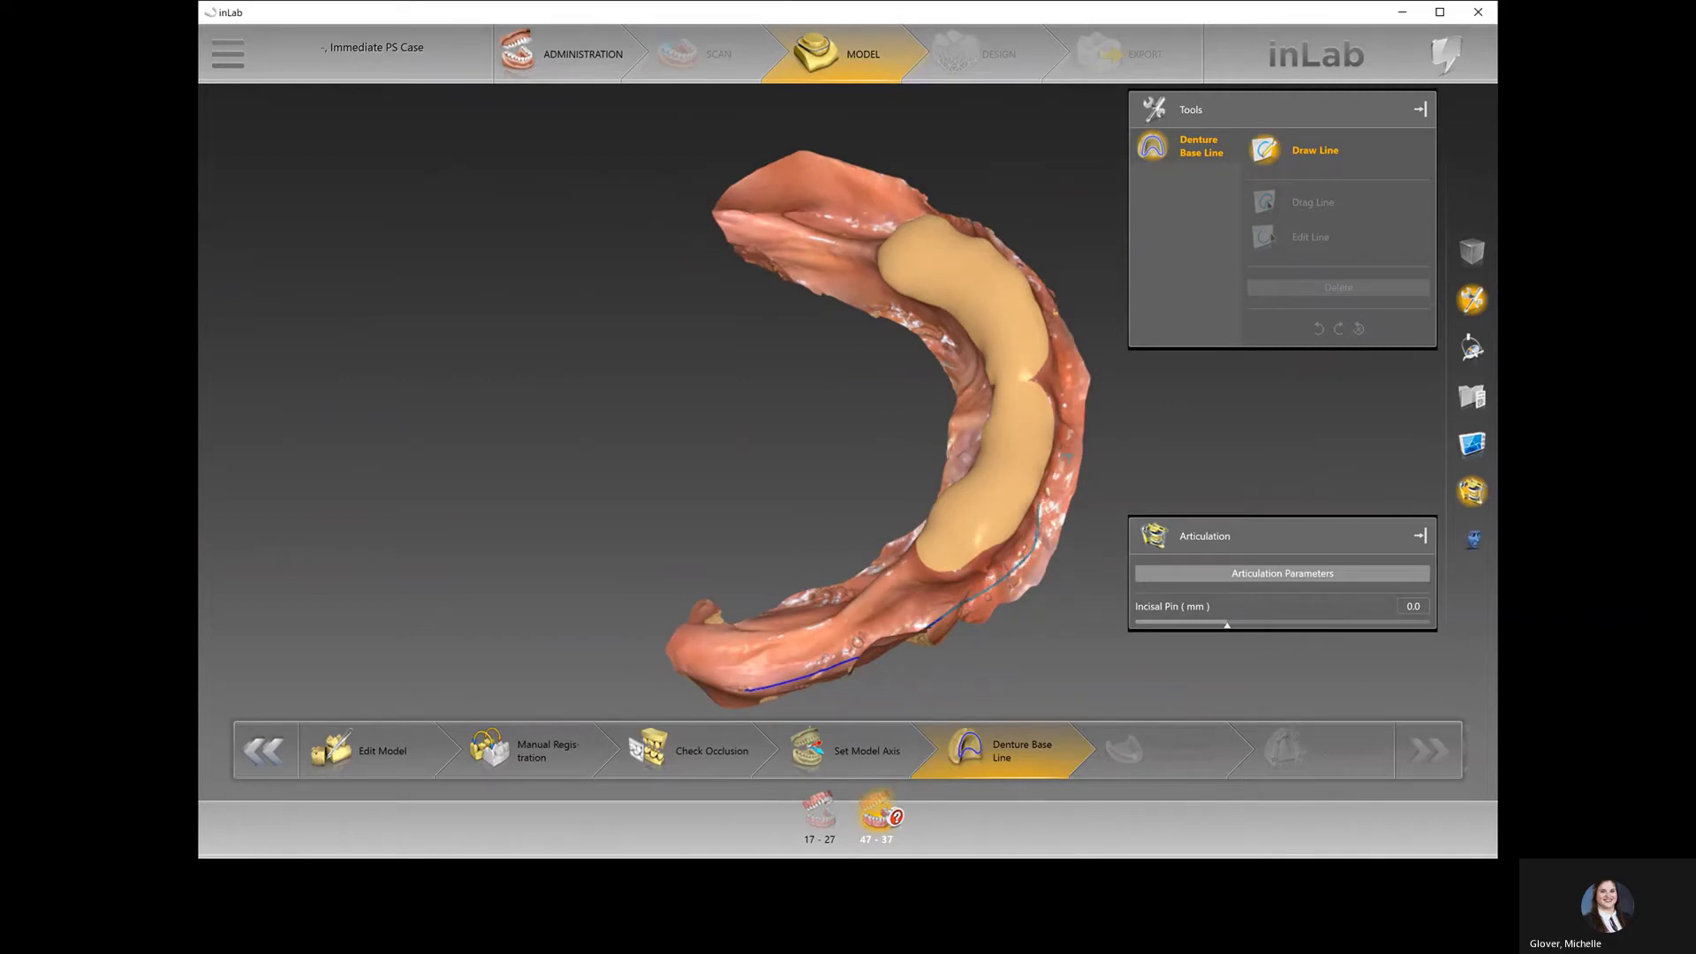
mouse_move(1037, 433)
mouse_down()
mouse_move(1011, 442)
mouse_move(999, 480)
mouse_up()
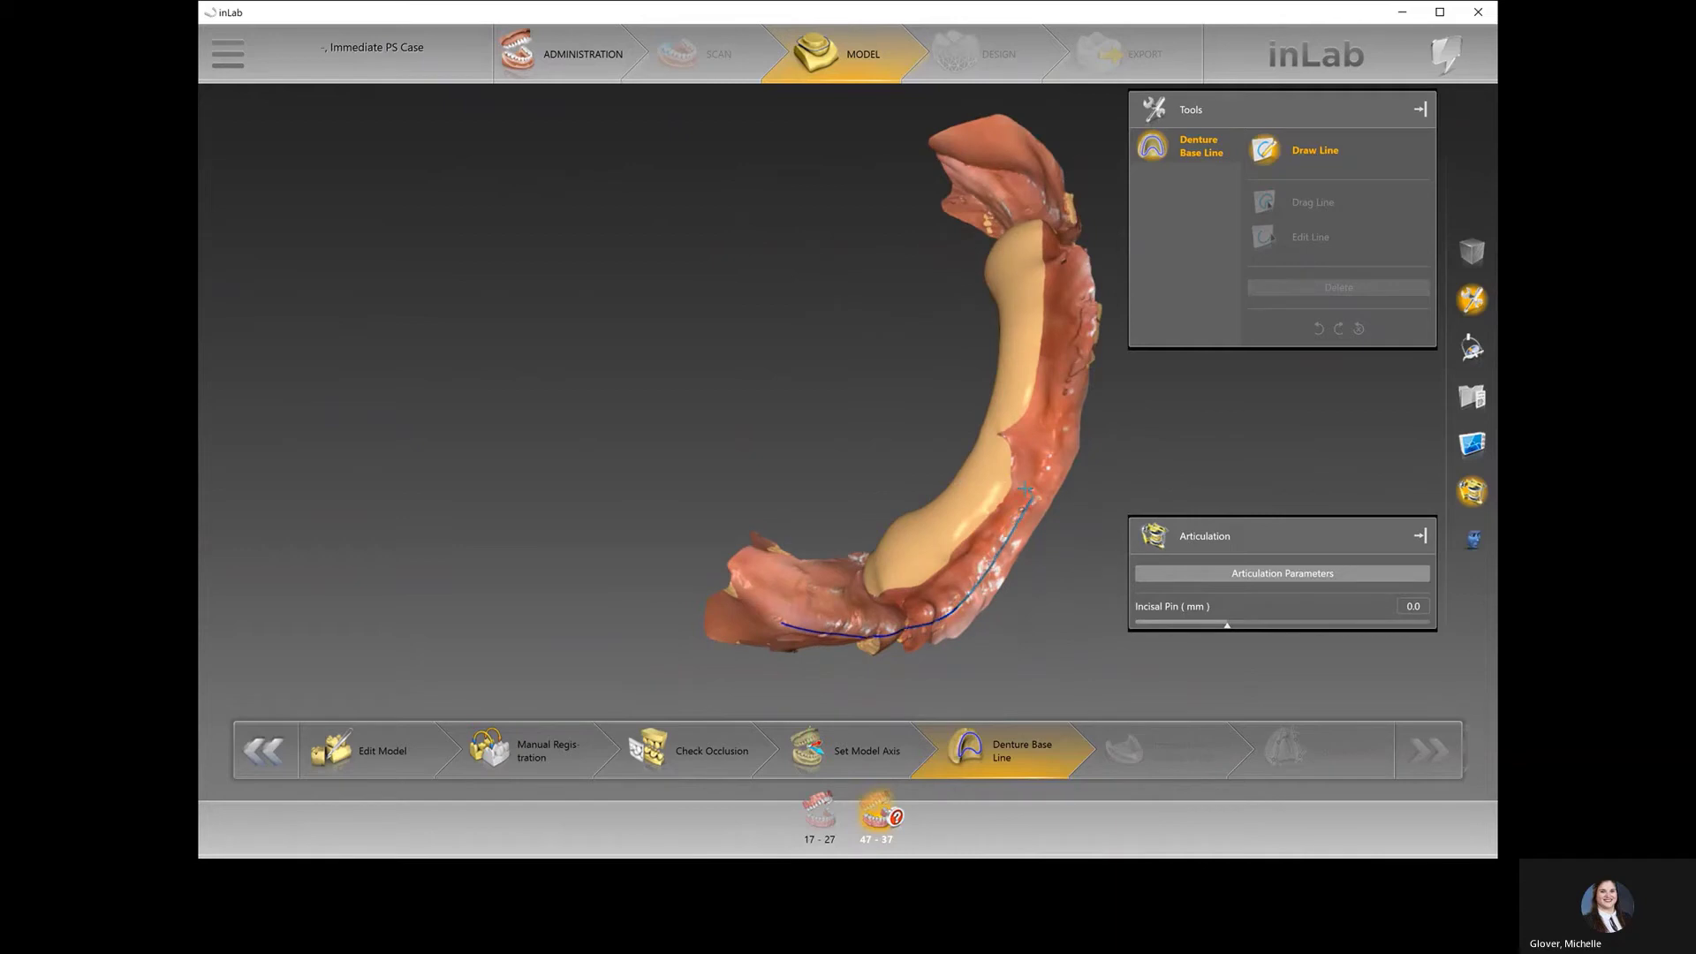
click(1030, 487)
click(1065, 439)
click(1064, 226)
click(1027, 187)
drag(893, 447, 950, 473)
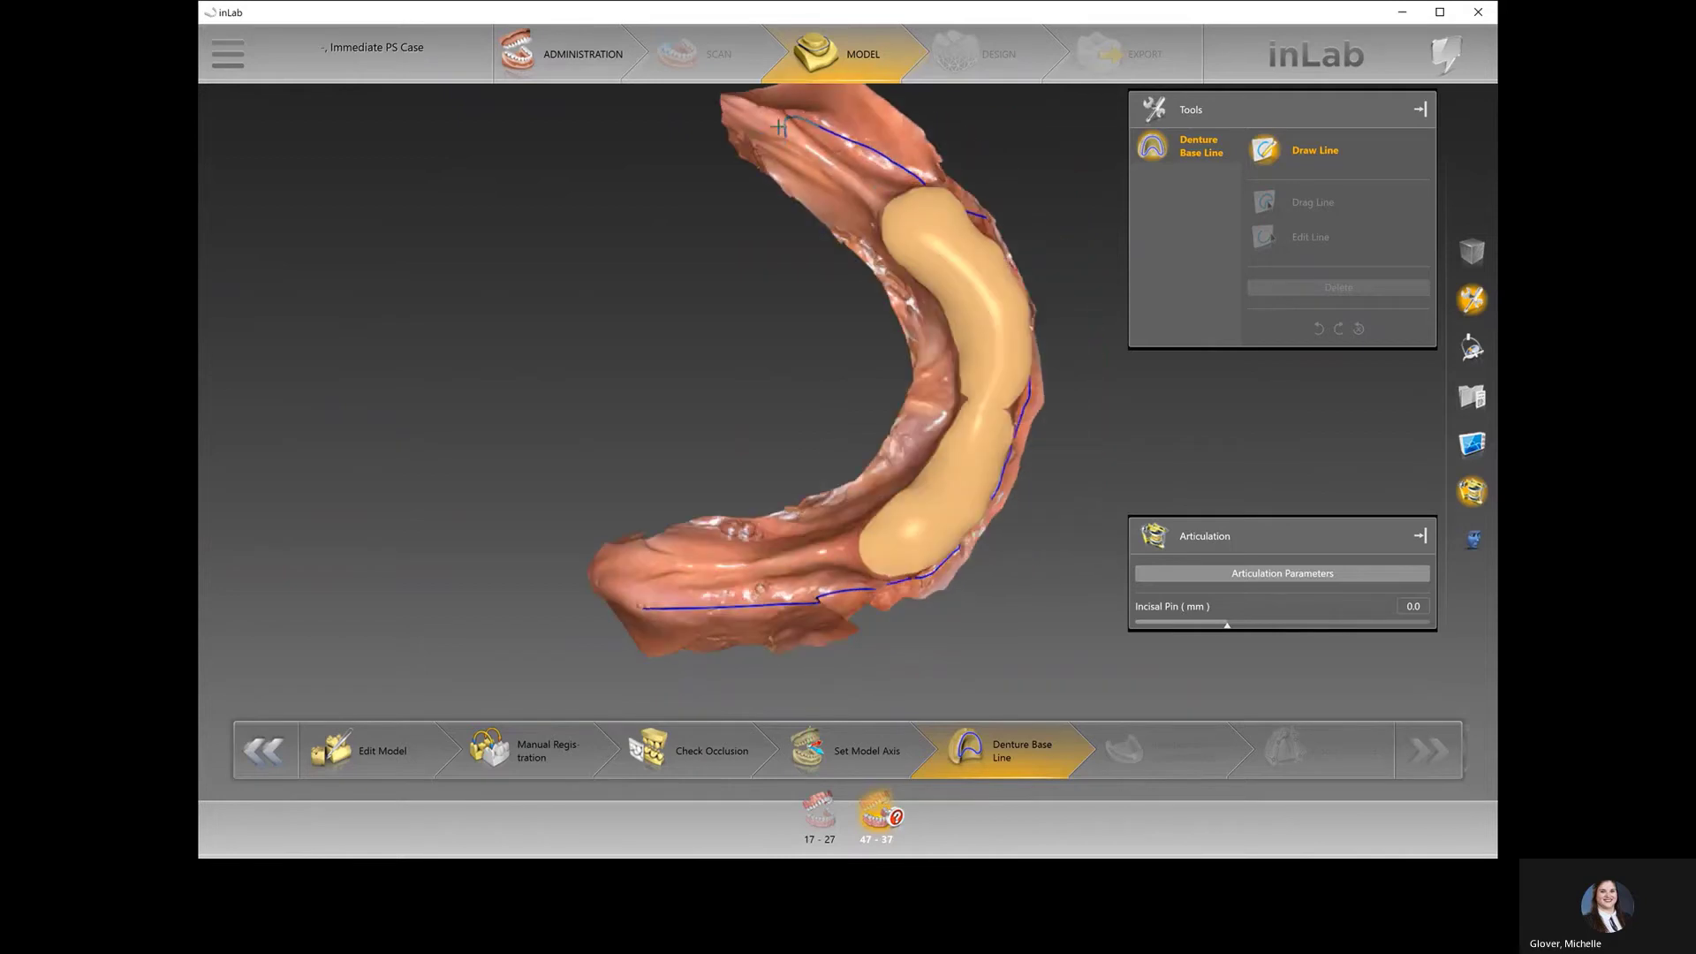
- Bring the lower base line around the patient's left ridge end and back along the tongue side to close it on the right
click(765, 116)
click(854, 231)
click(910, 301)
click(923, 451)
click(749, 540)
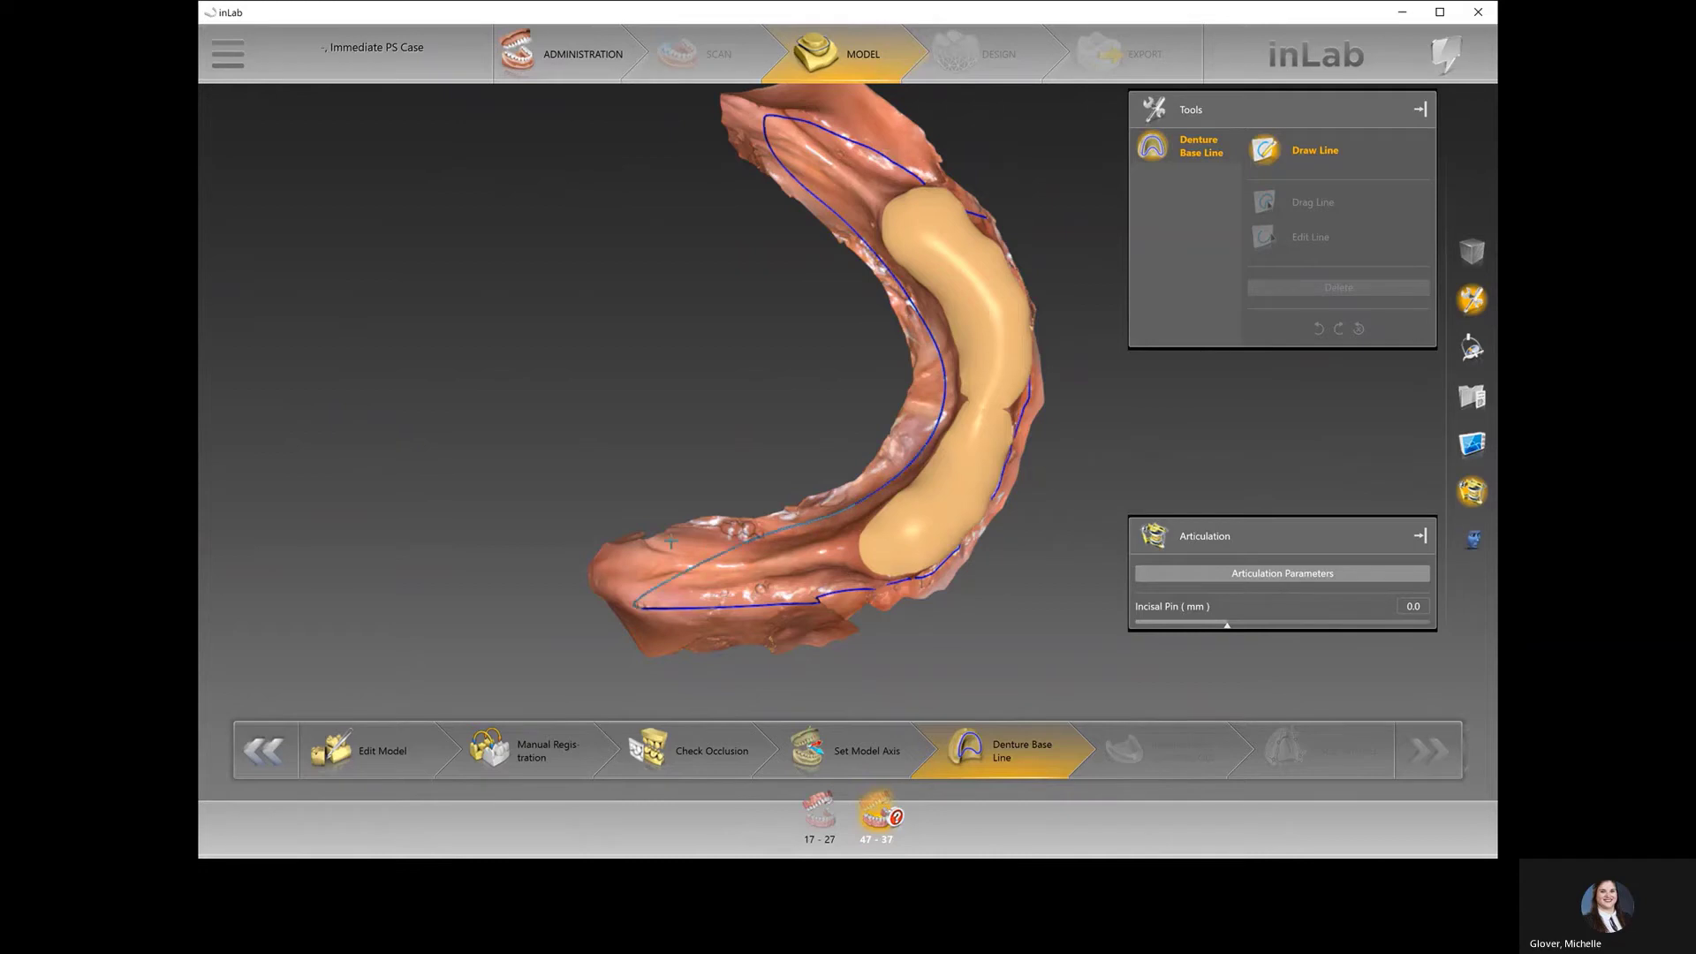
click(858, 504)
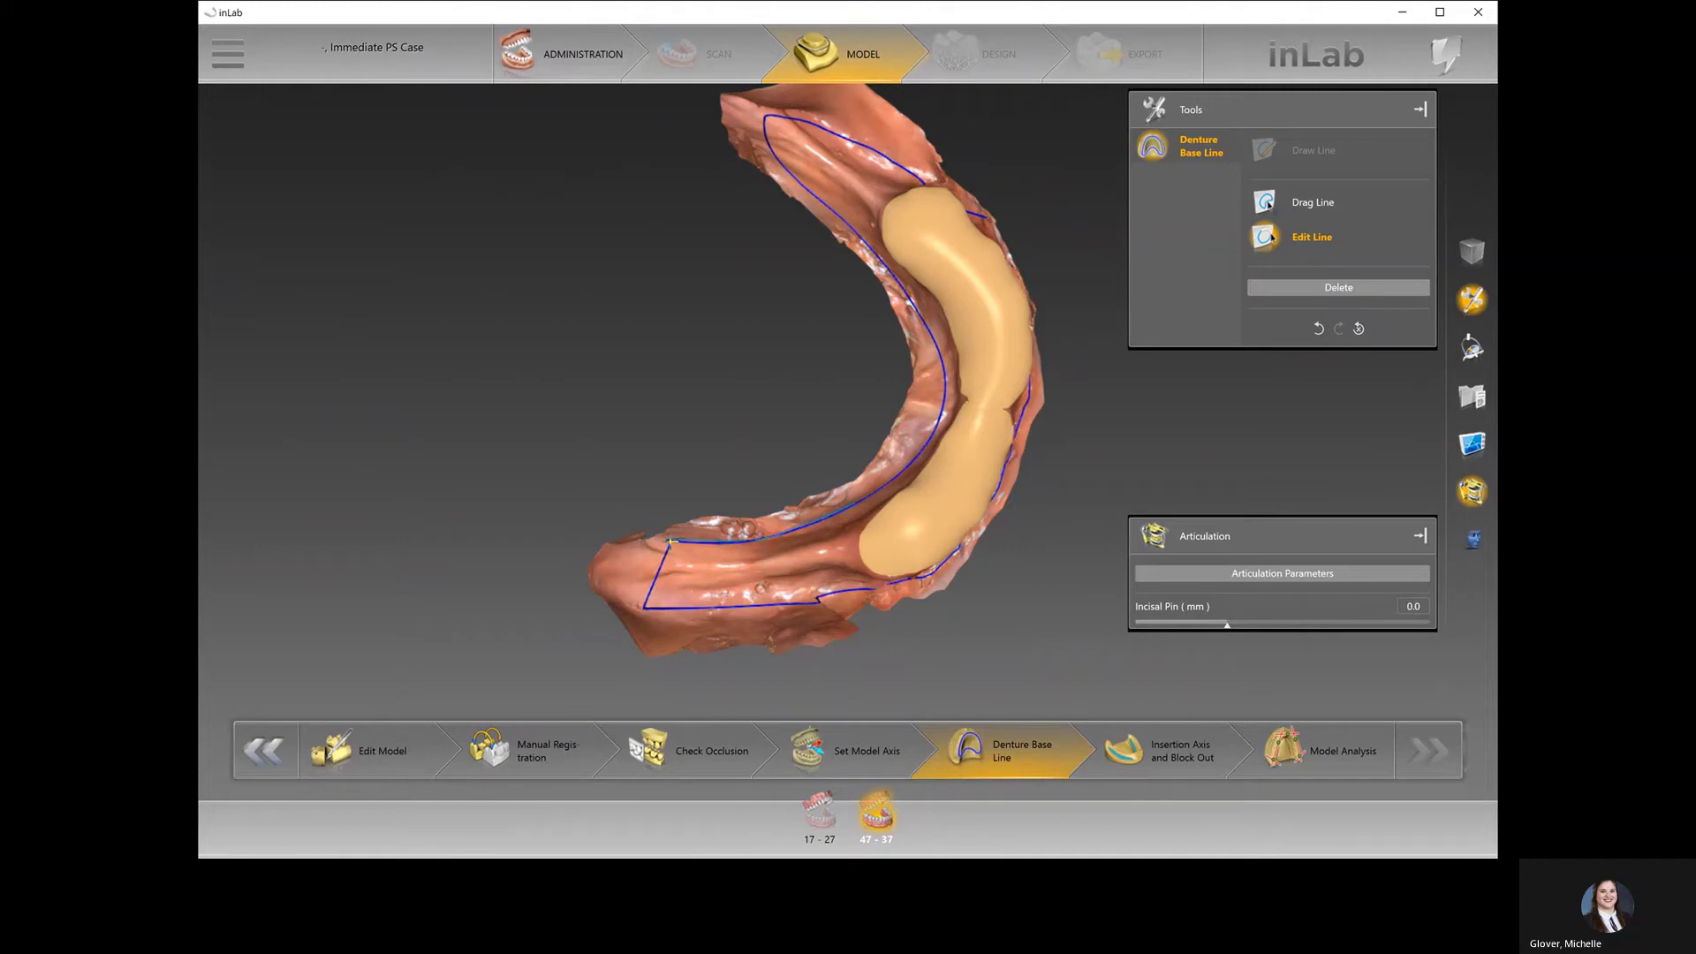
- Round off the lower base line at the back of the patient's right ridge with Edit Line, and proceed to Insertion Axis and Block Out
mouse_move(671, 540)
mouse_down()
mouse_move(632, 565)
mouse_move(635, 605)
mouse_move(656, 609)
mouse_up()
right_drag(934, 527, 950, 565)
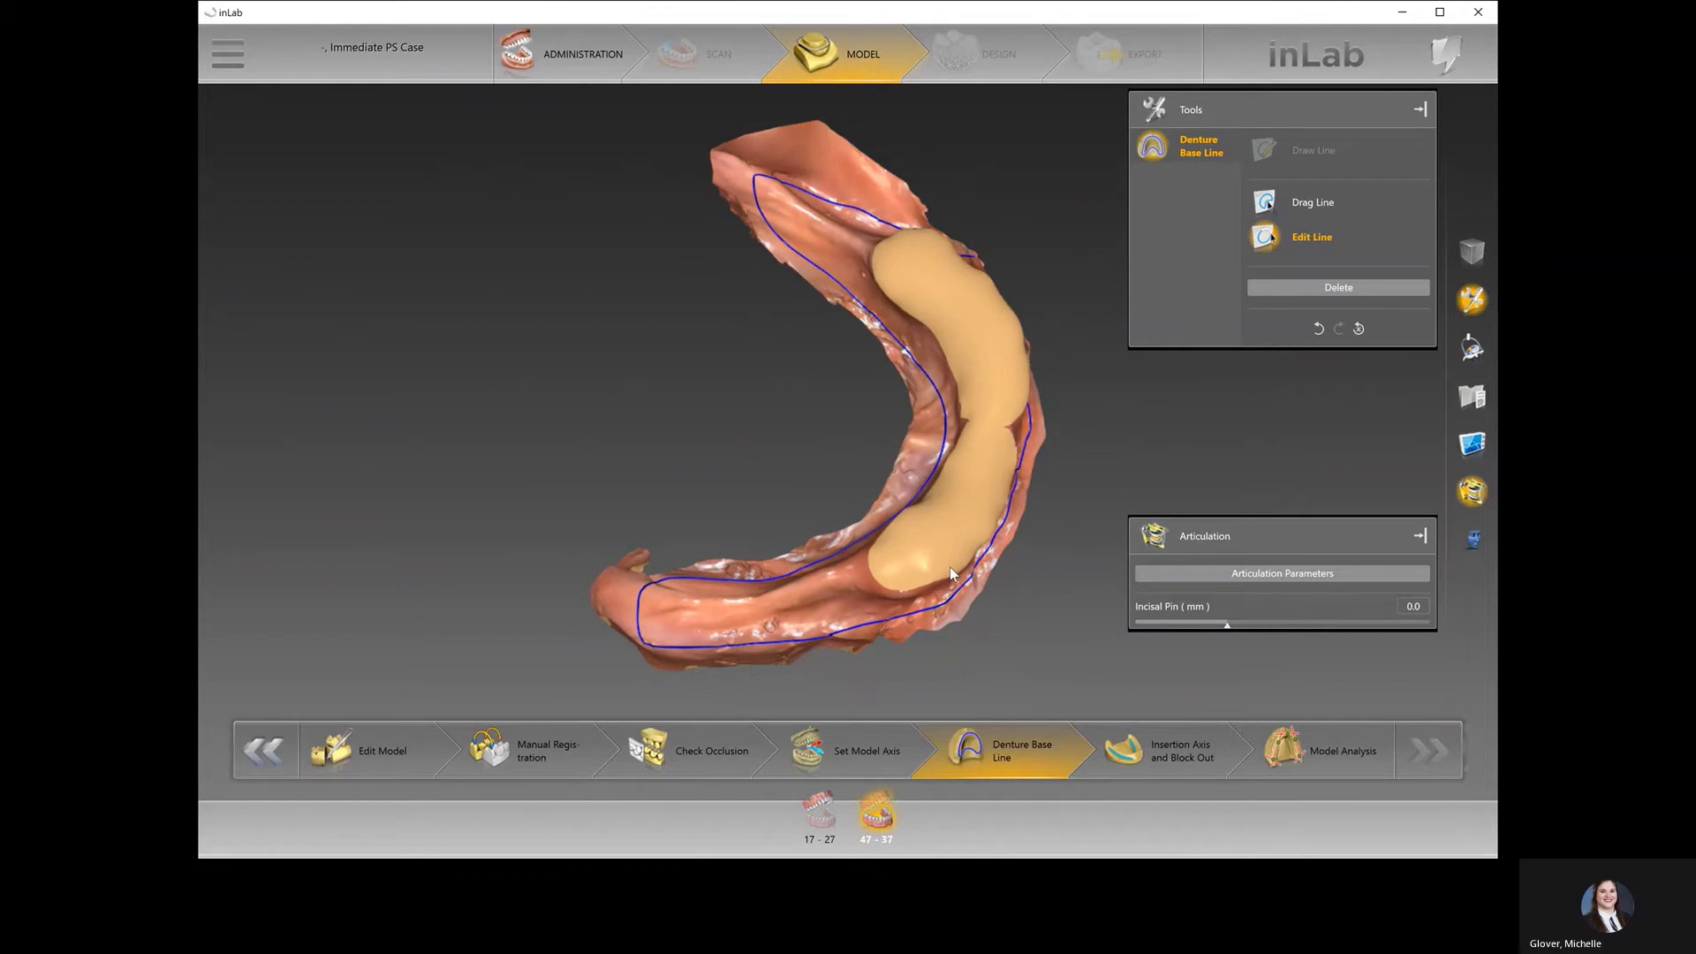
click(1162, 752)
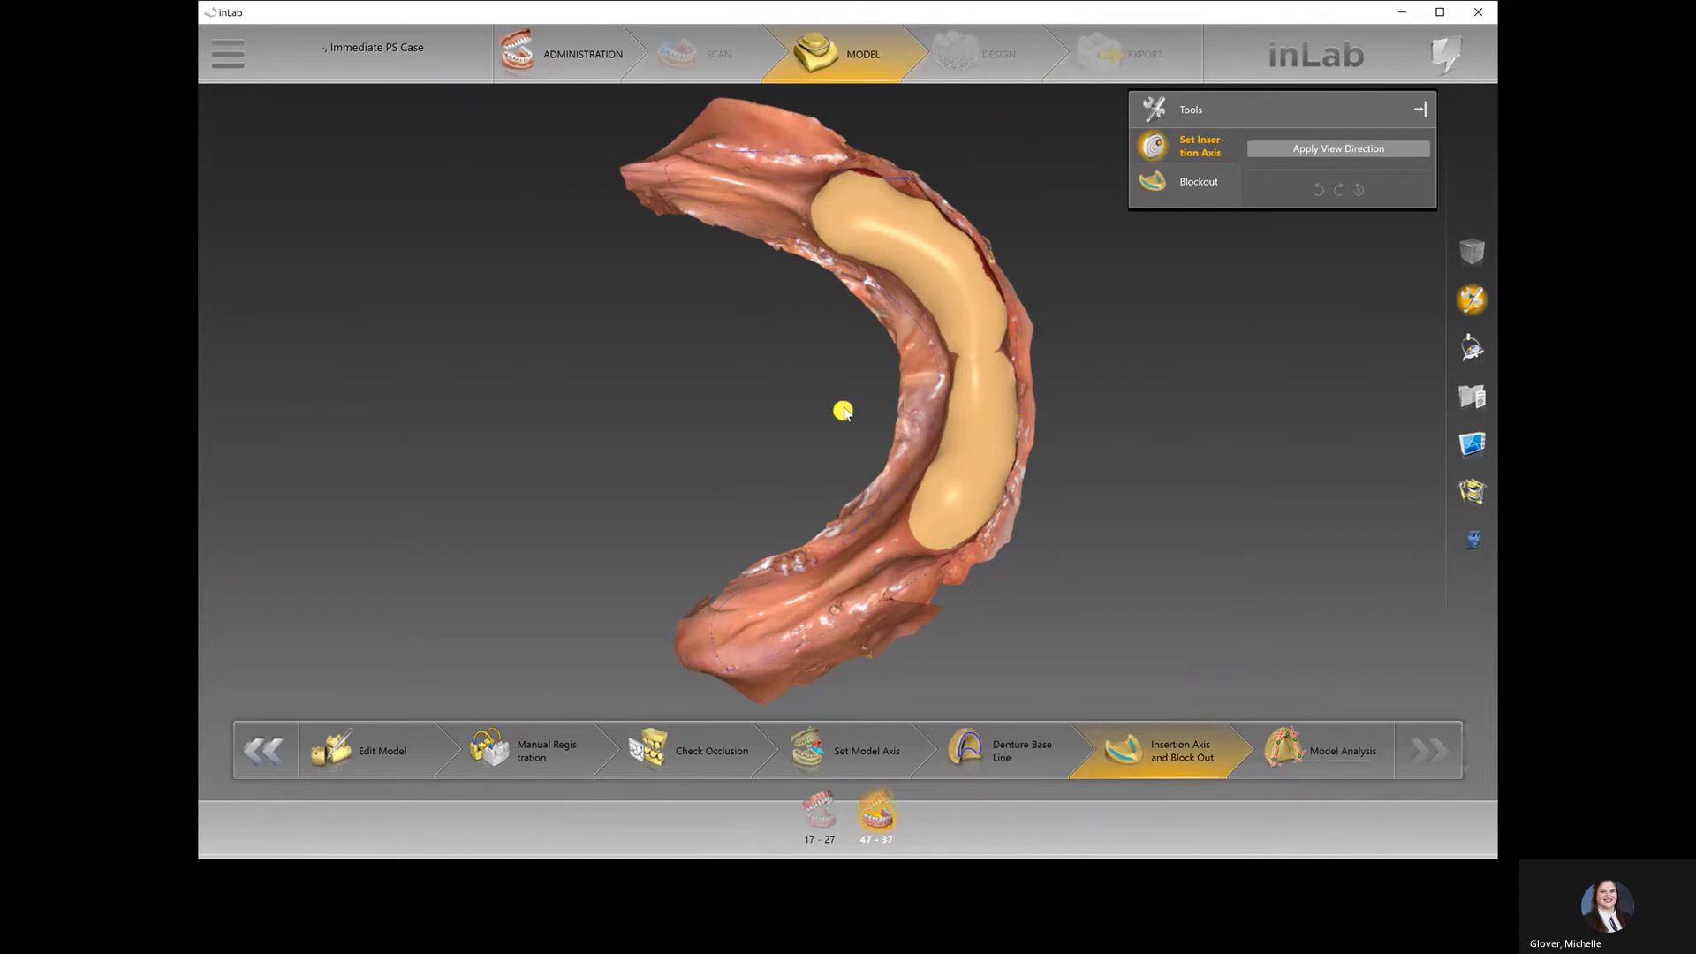
- Tilt the lower jaw's insertion axis slightly towards the front and check the undercuts along the front ridge
drag(845, 409, 866, 407)
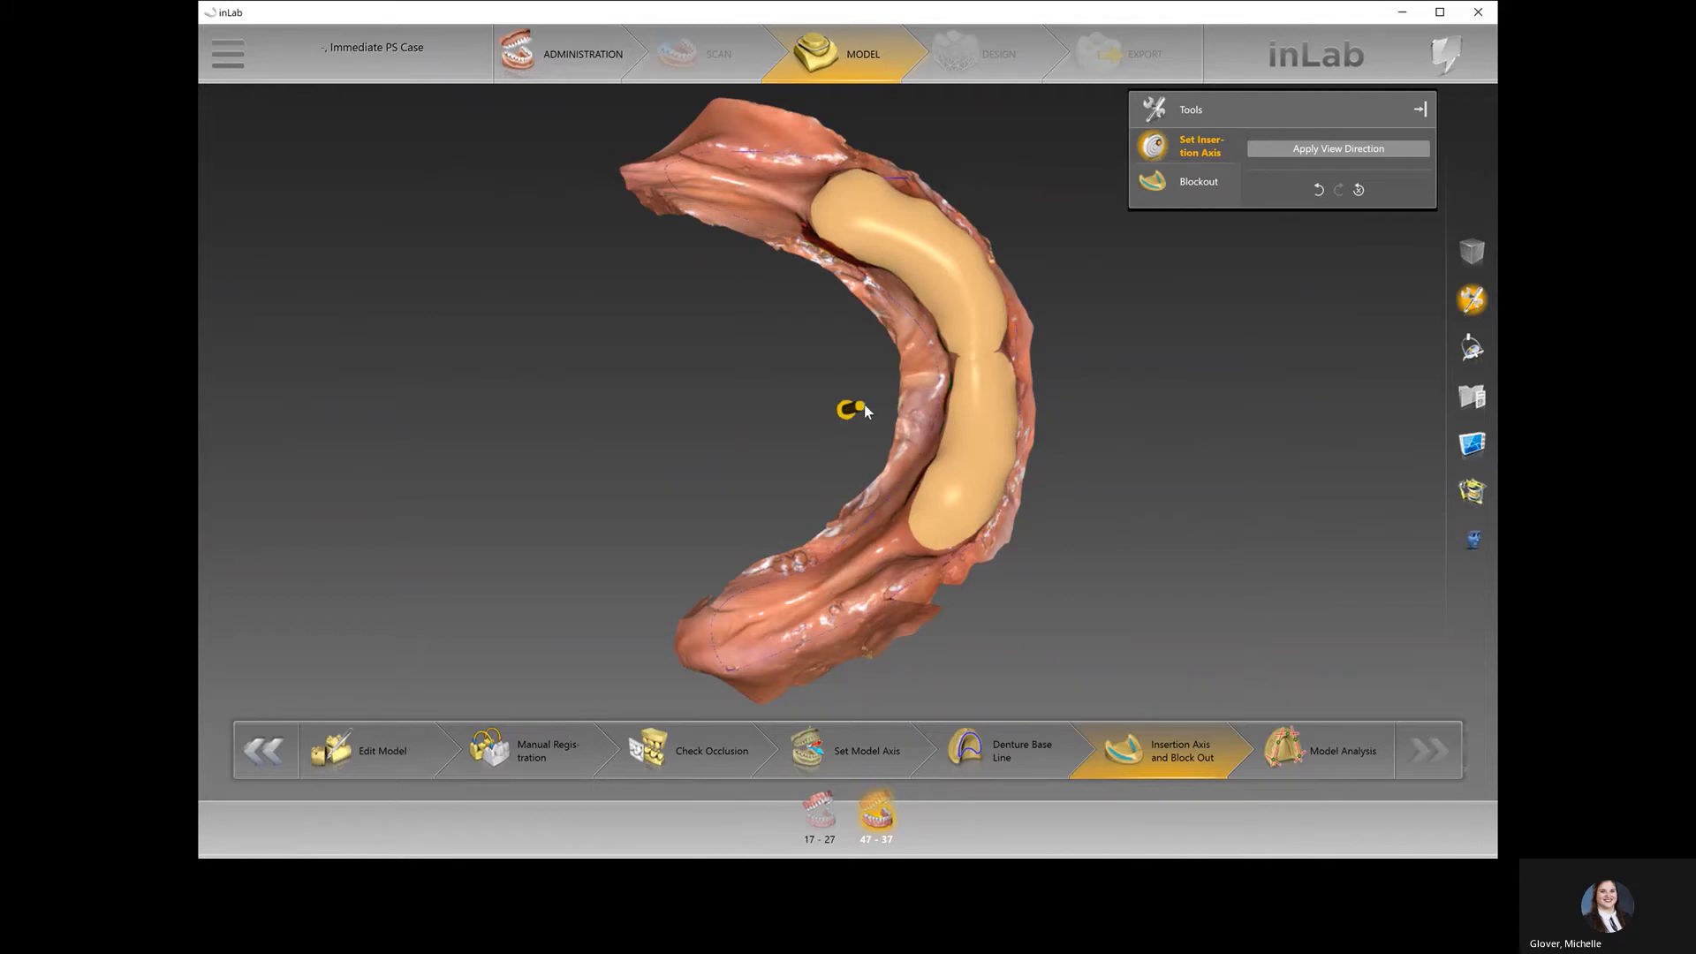
drag(863, 405, 868, 397)
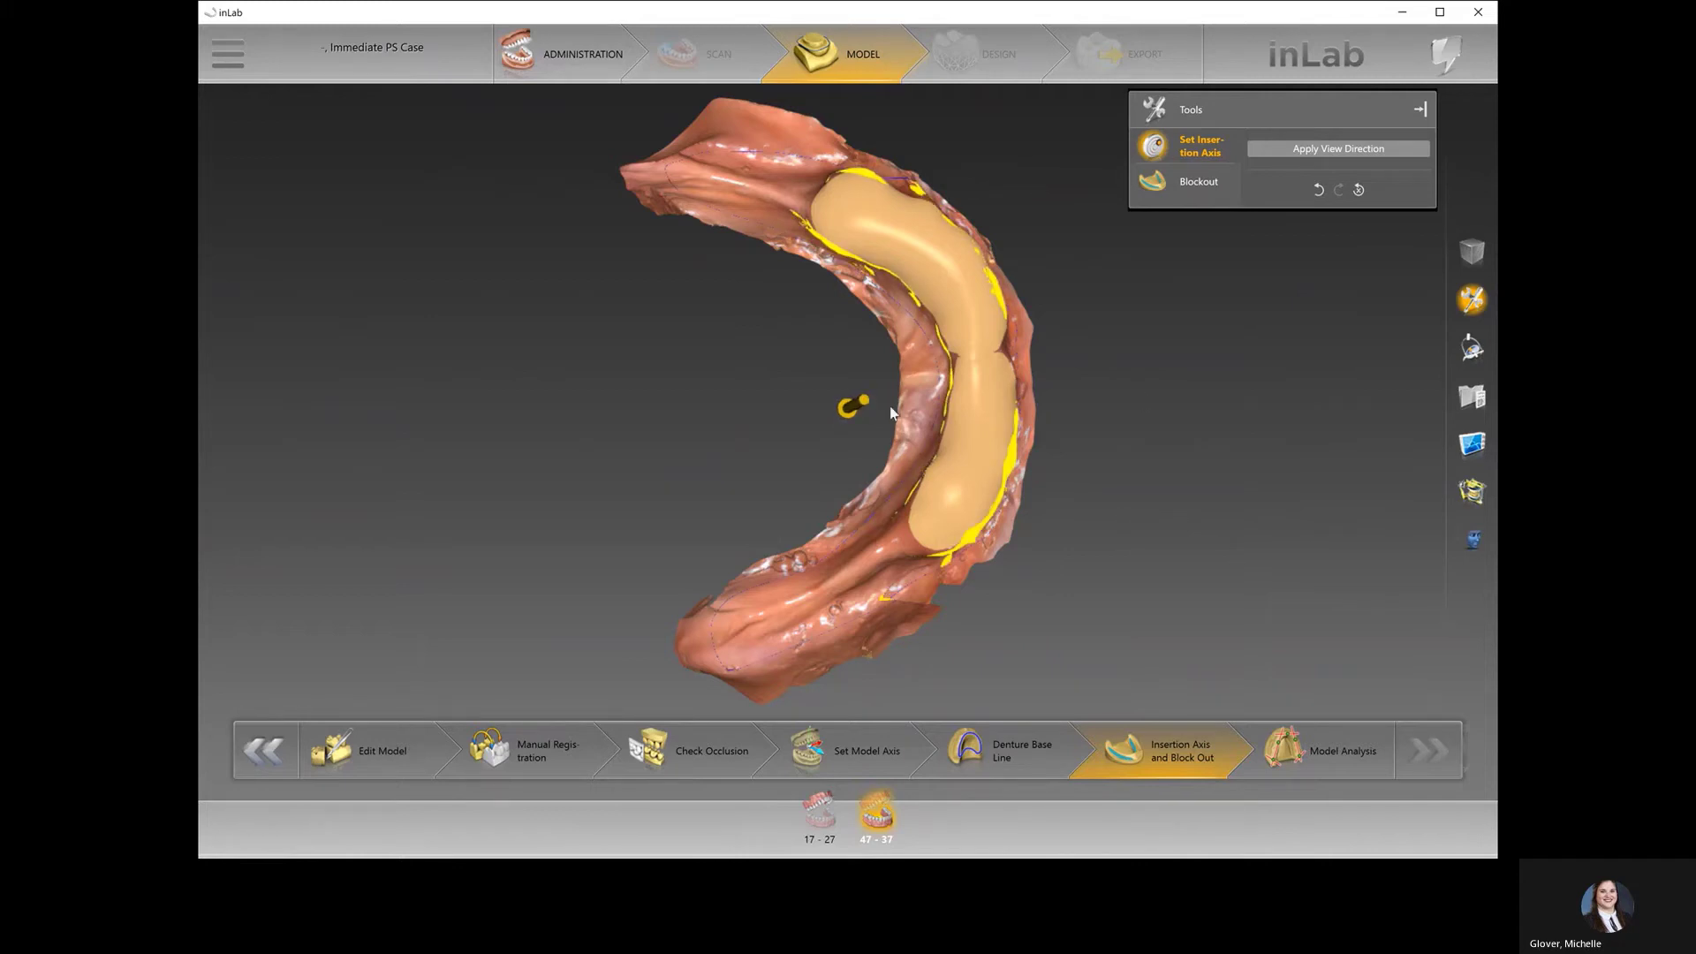
drag(1045, 497, 912, 493)
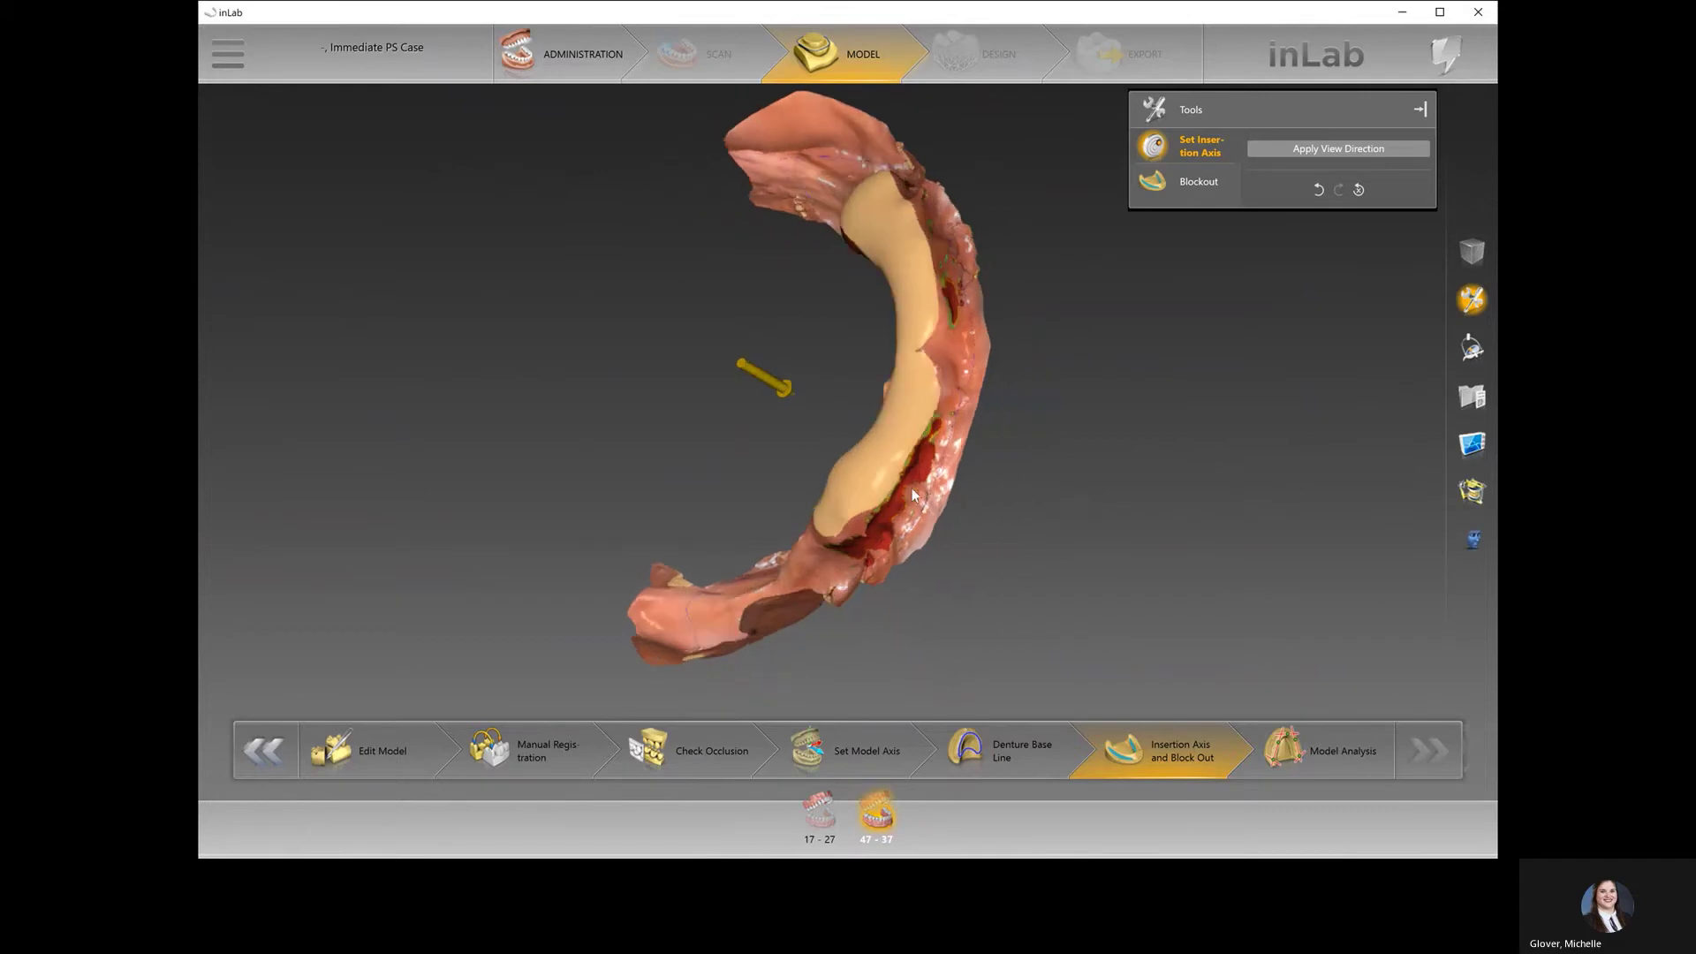
- Switch to the upper jaw, tilt its insertion axis towards the front to reduce the front undercuts, and check them from other angles
click(818, 804)
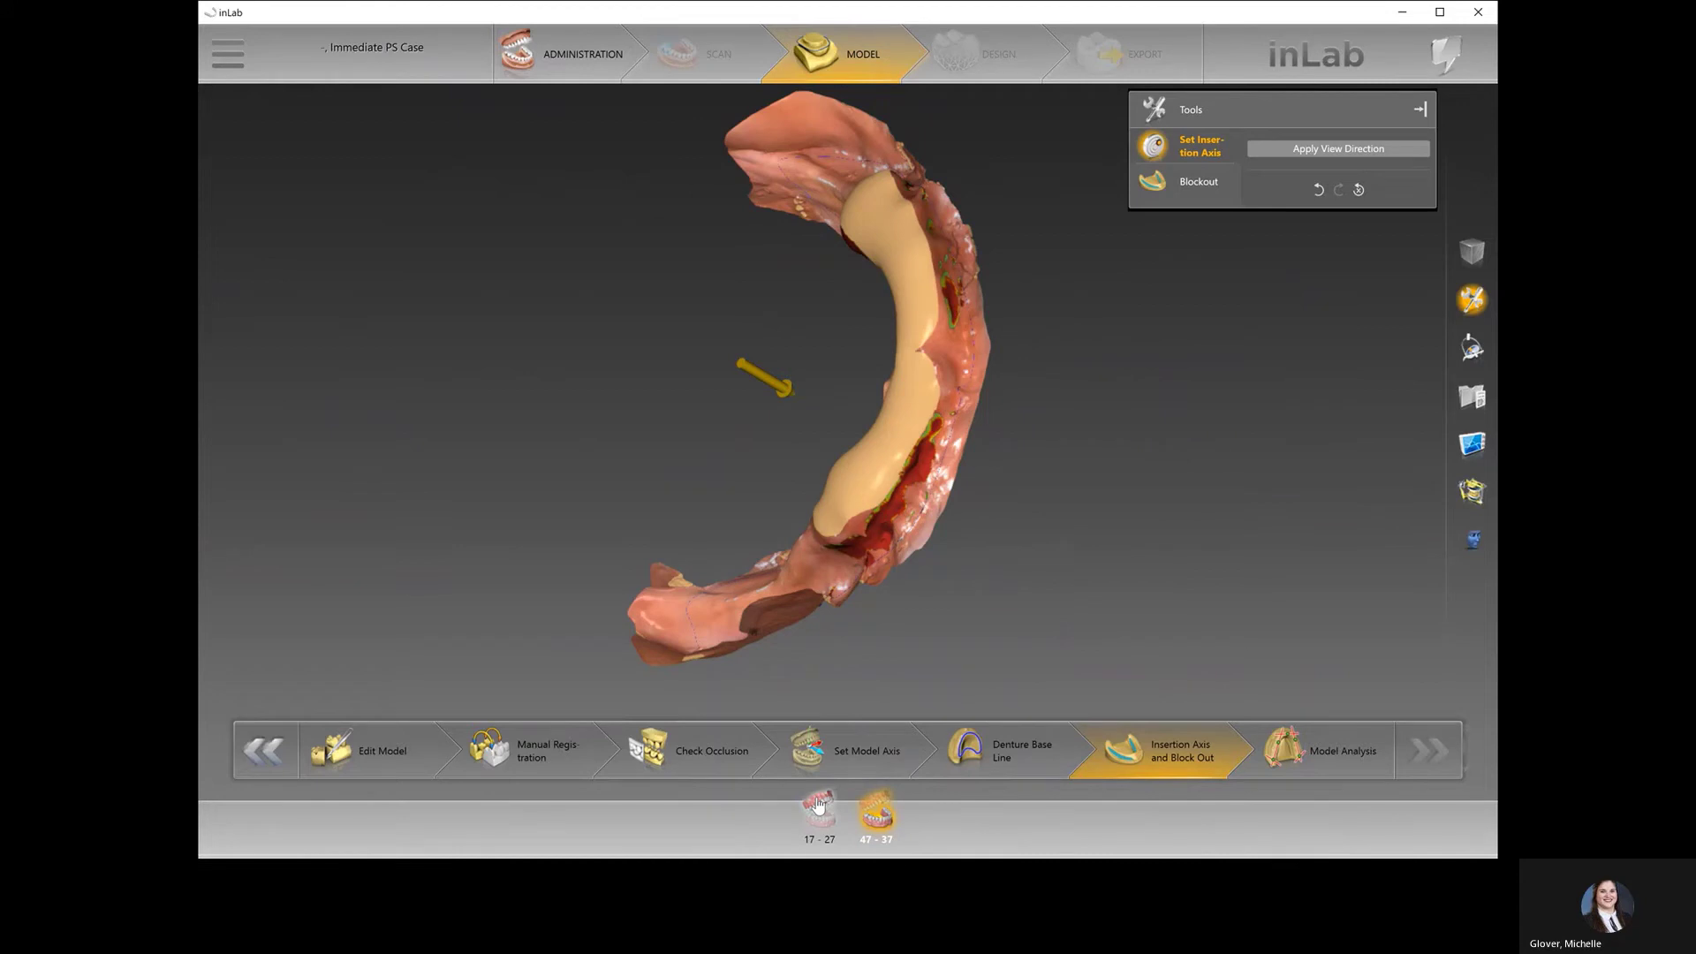
click(818, 804)
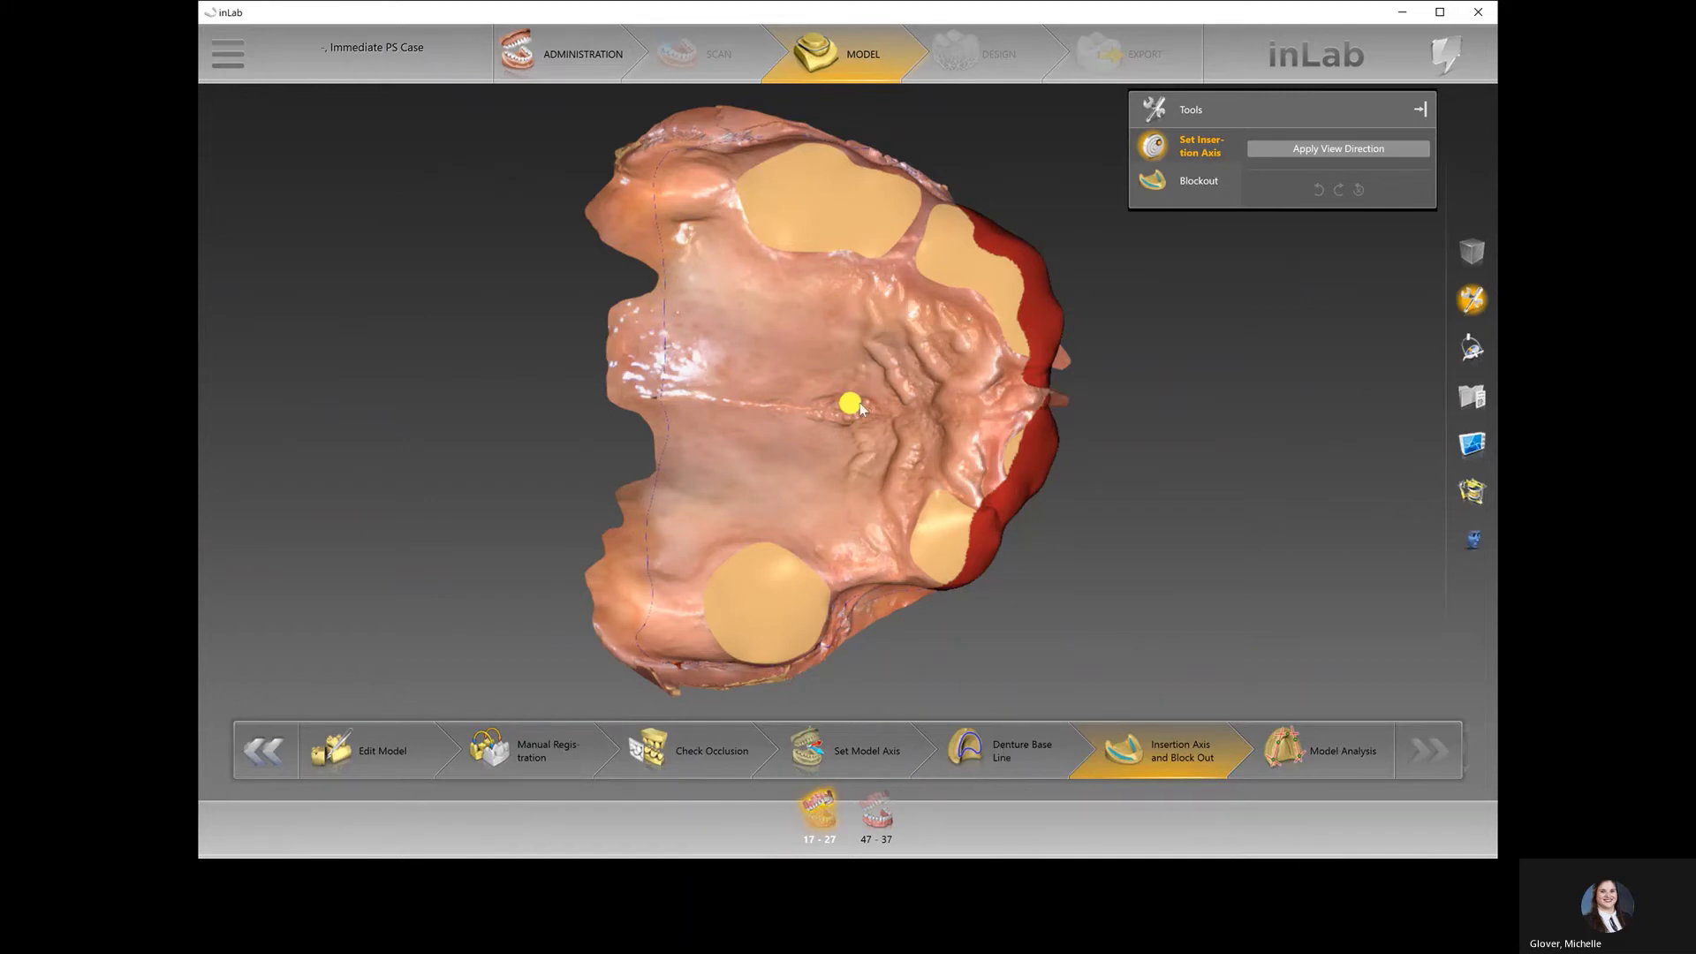
drag(866, 406, 899, 395)
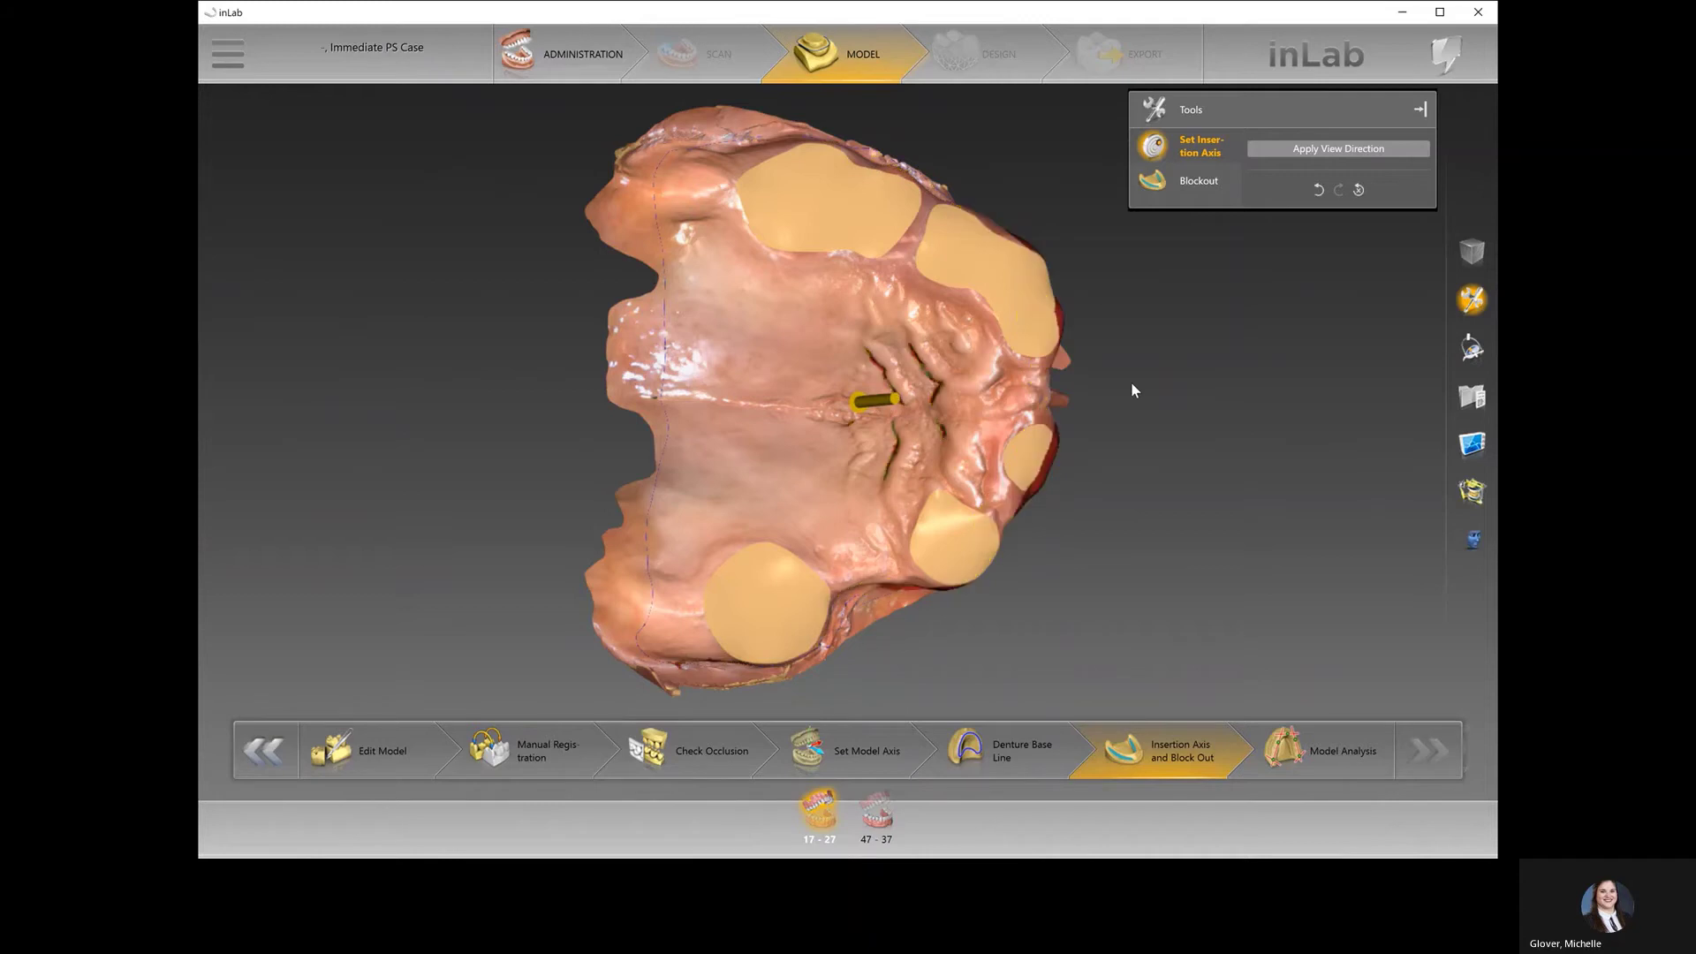
drag(1075, 401, 862, 446)
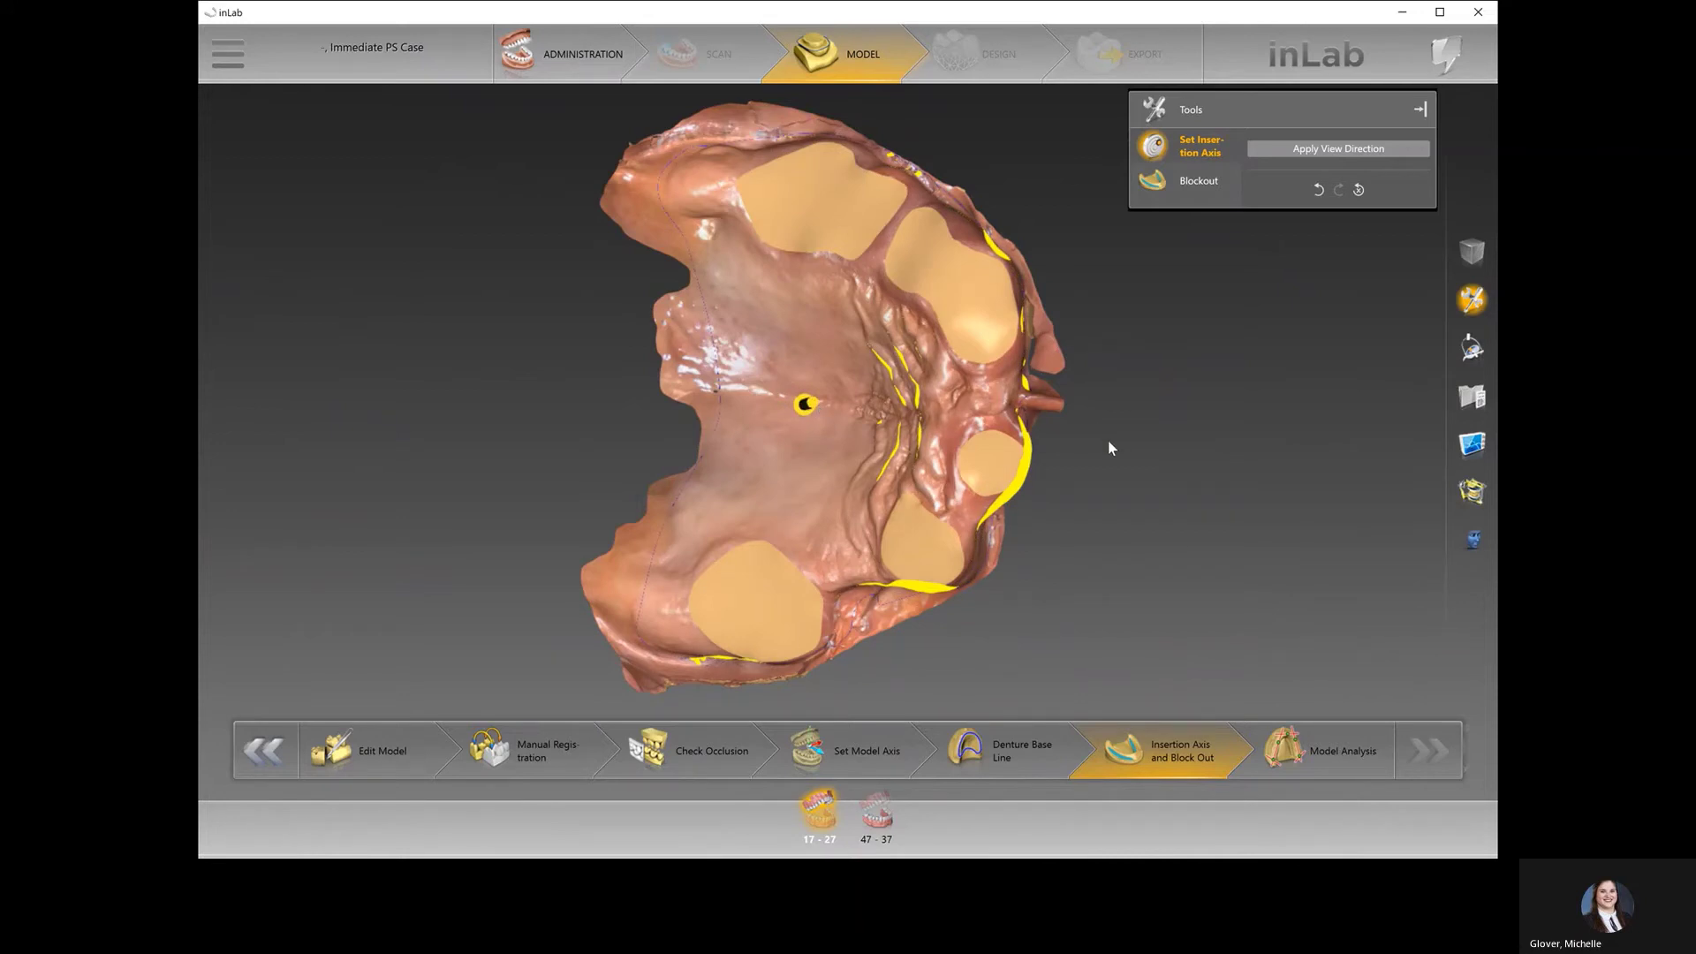
mouse_move(1101, 450)
mouse_down()
mouse_move(996, 443)
mouse_move(1134, 450)
mouse_up()
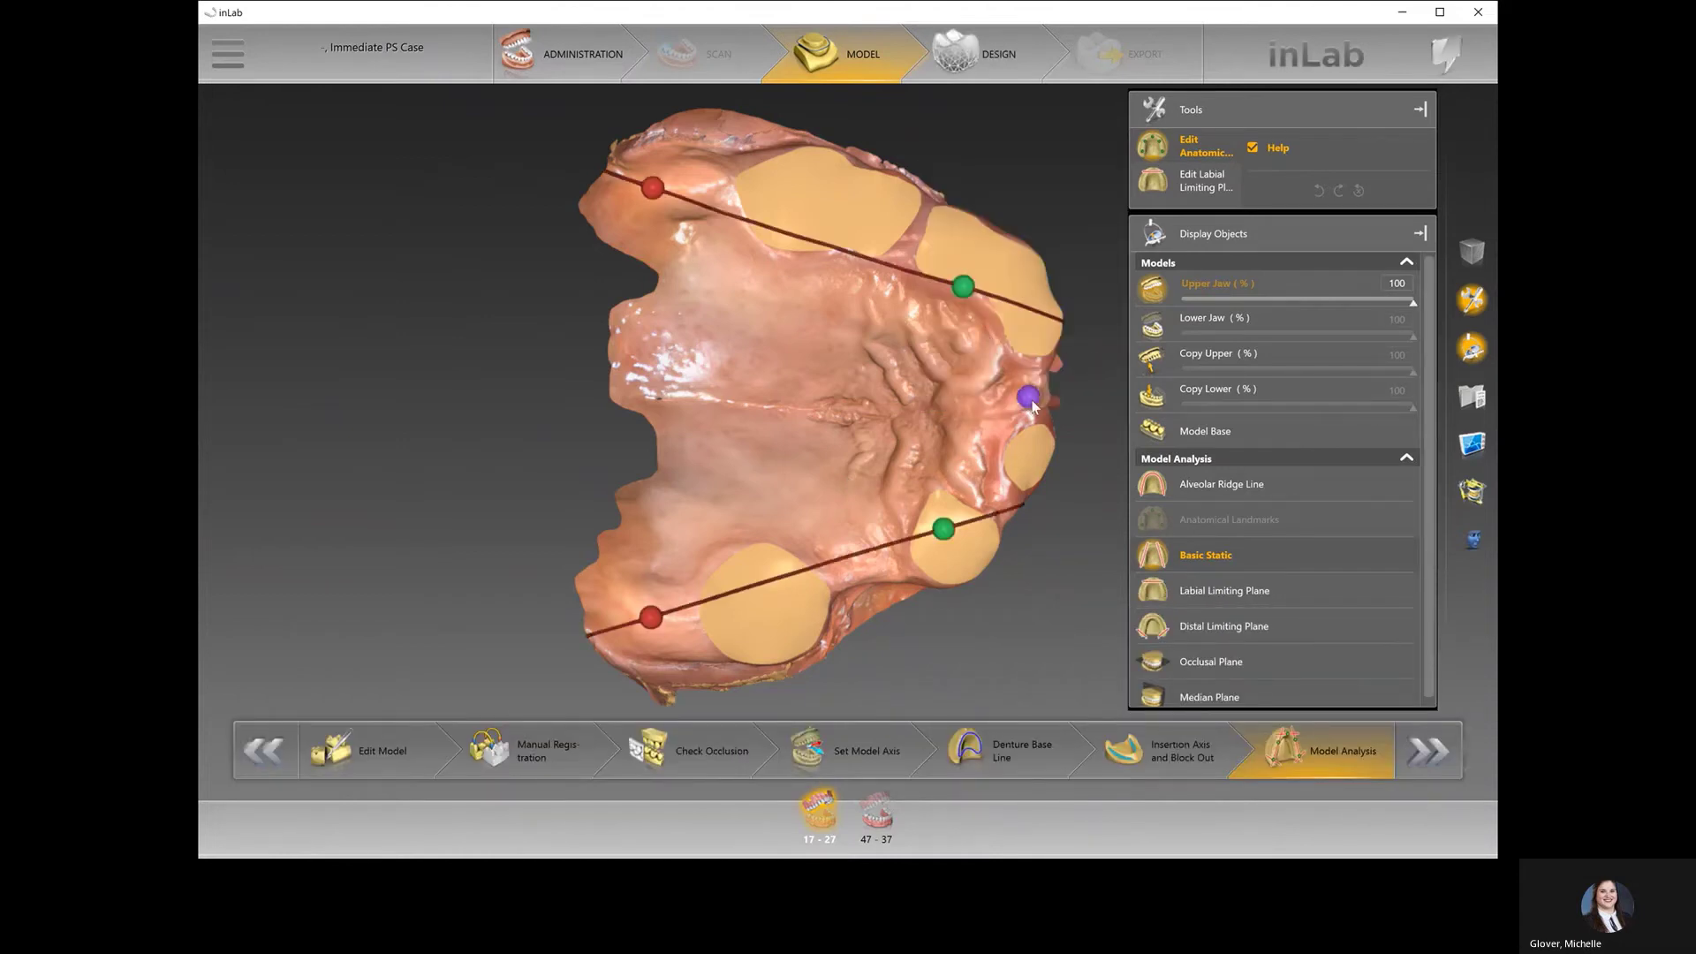
- Reposition the upper tuberosity landmarks on both sides and the first premolar landmarks to sit on the ridge centre in Model Analysis
mouse_move(1033, 405)
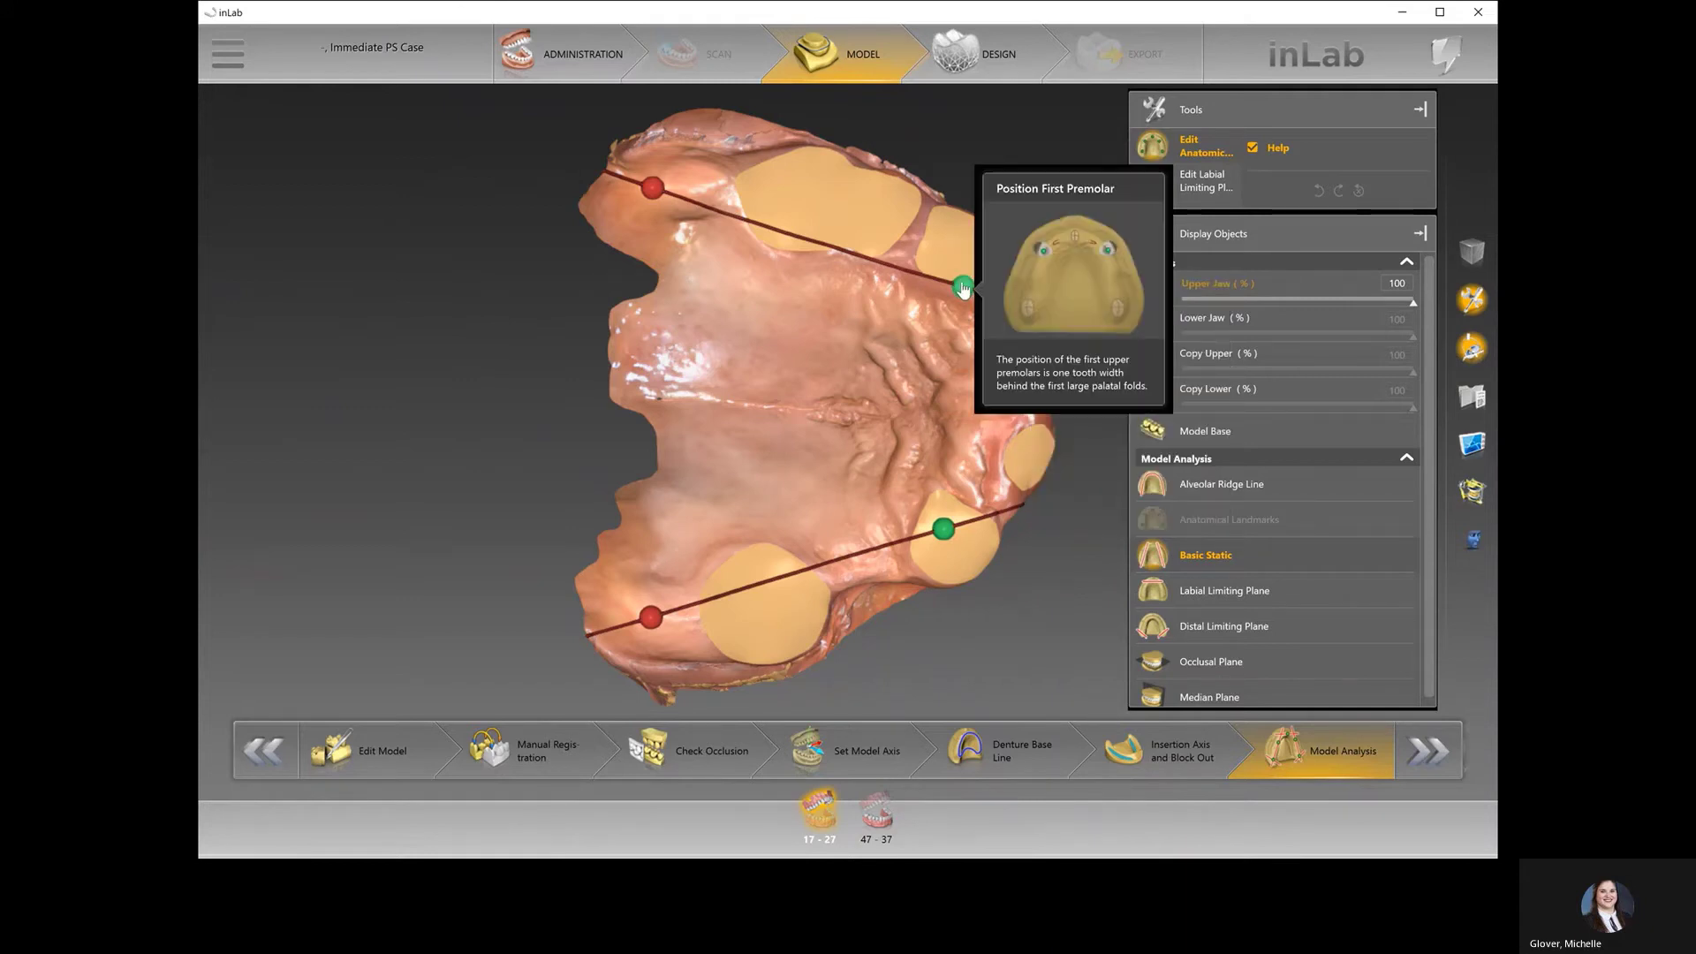
drag(963, 285, 965, 255)
drag(654, 188, 689, 179)
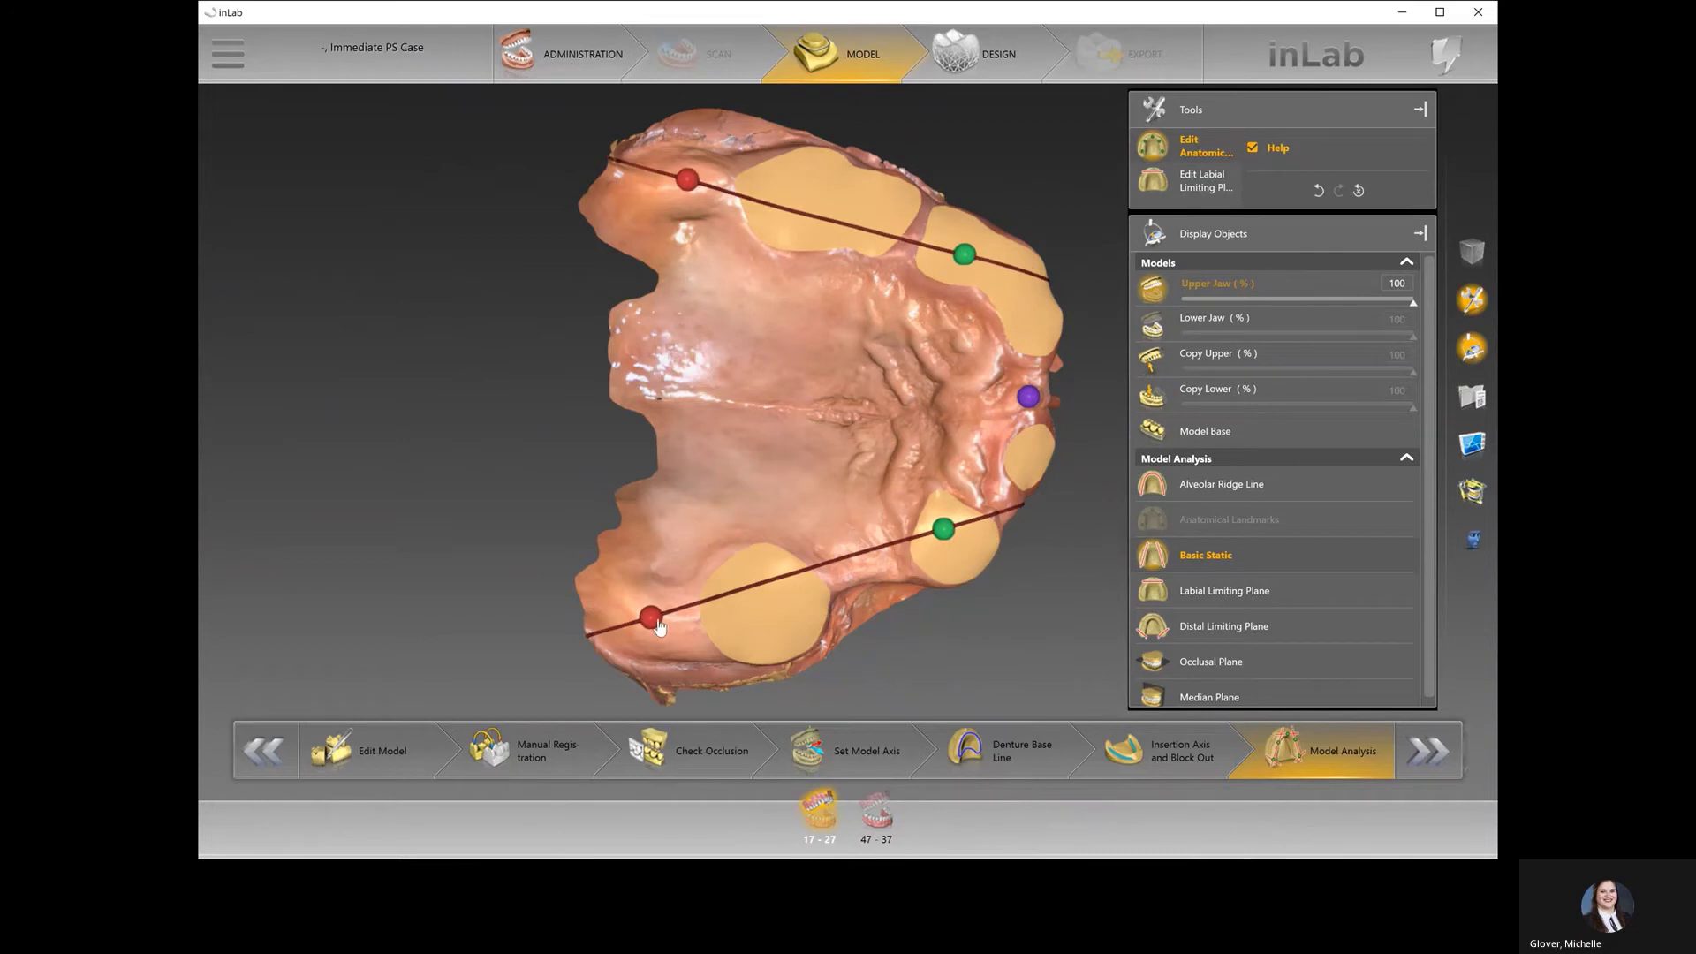
drag(660, 633, 670, 646)
mouse_move(942, 532)
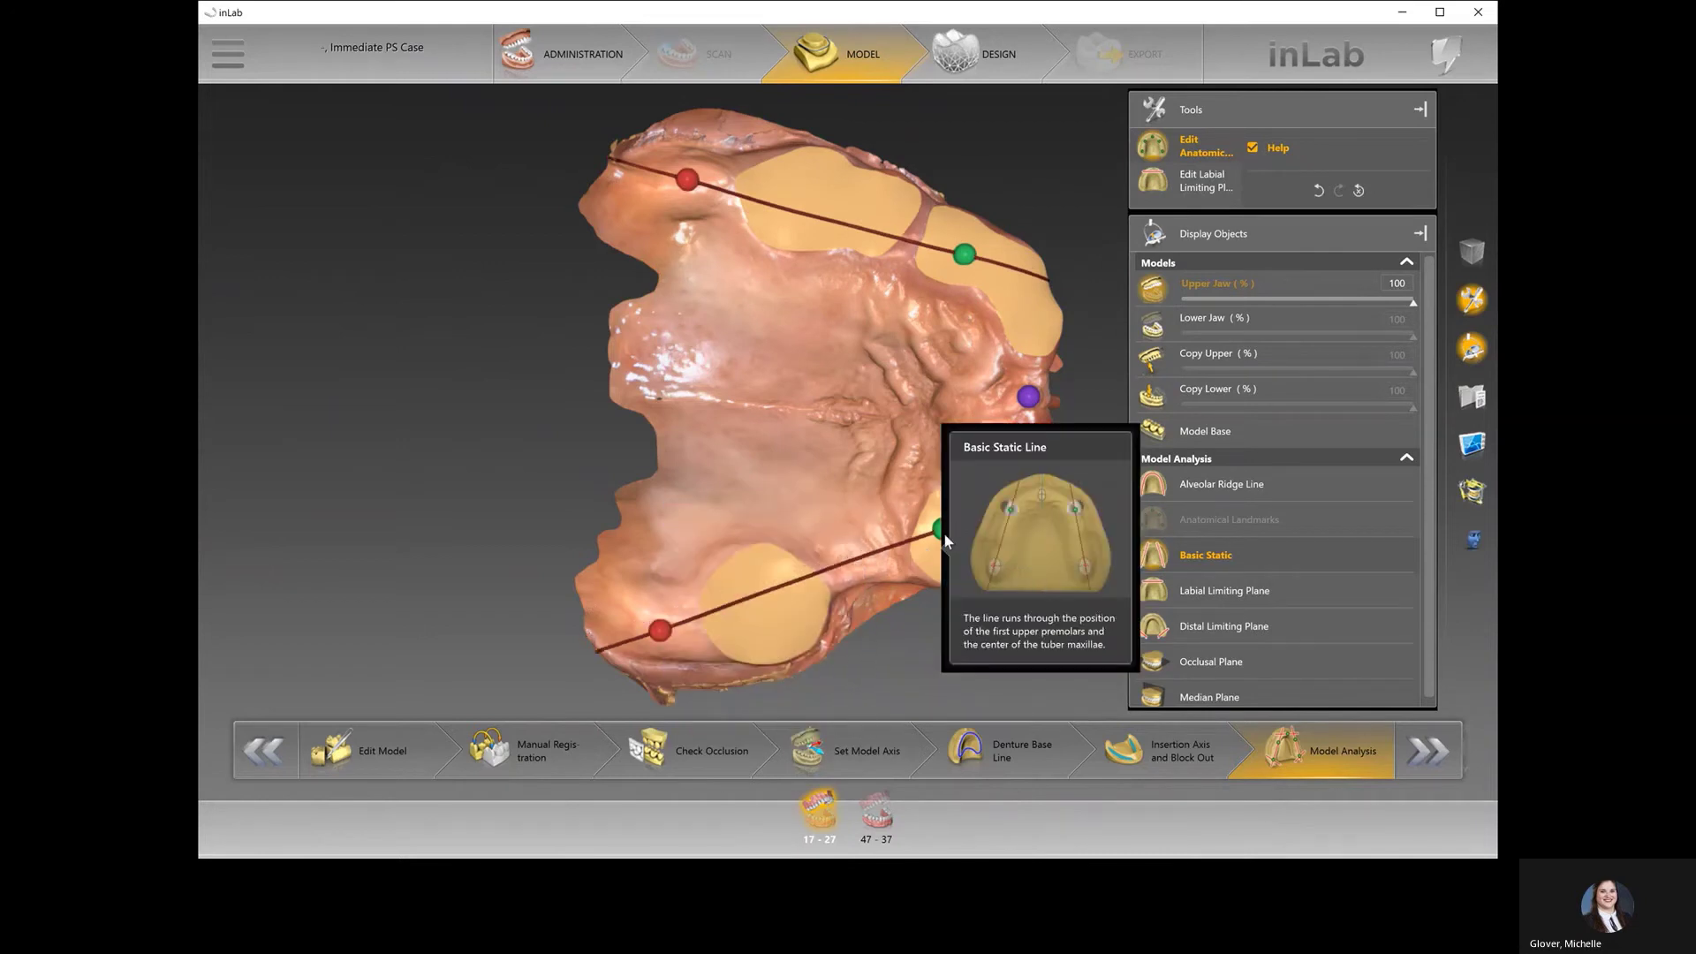
drag(943, 535, 1032, 482)
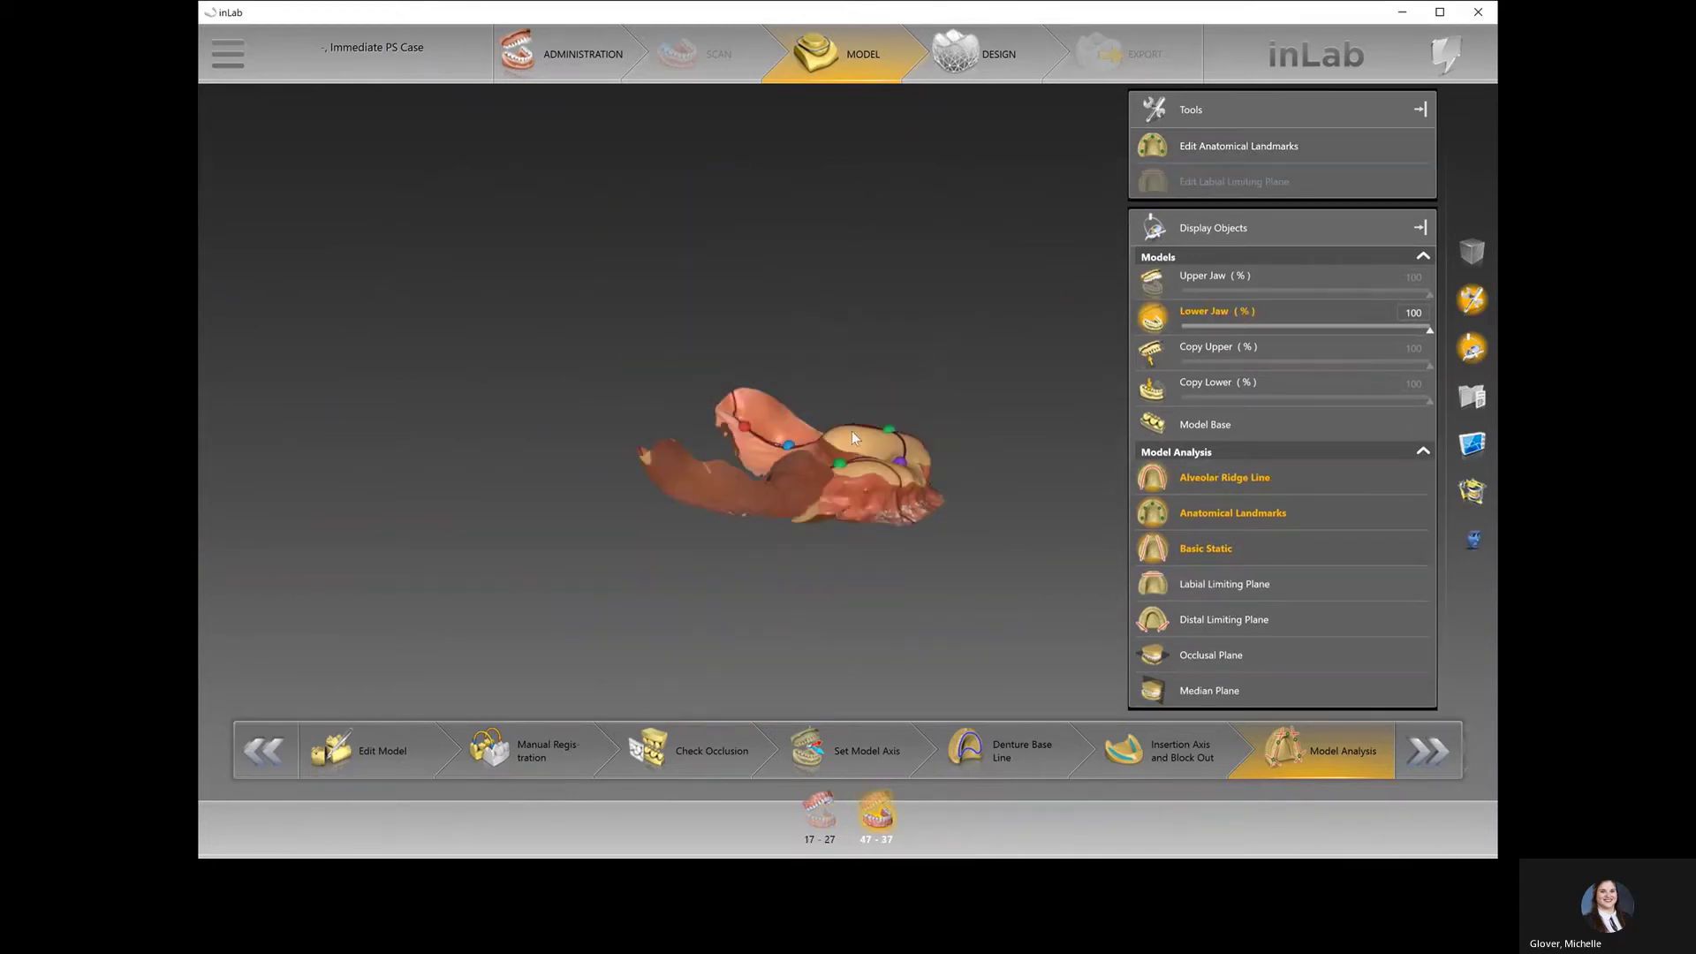
- Set the incisal pin to 2.00 mm in the articulation settings and accept the reset of all restorations
drag(851, 294, 867, 448)
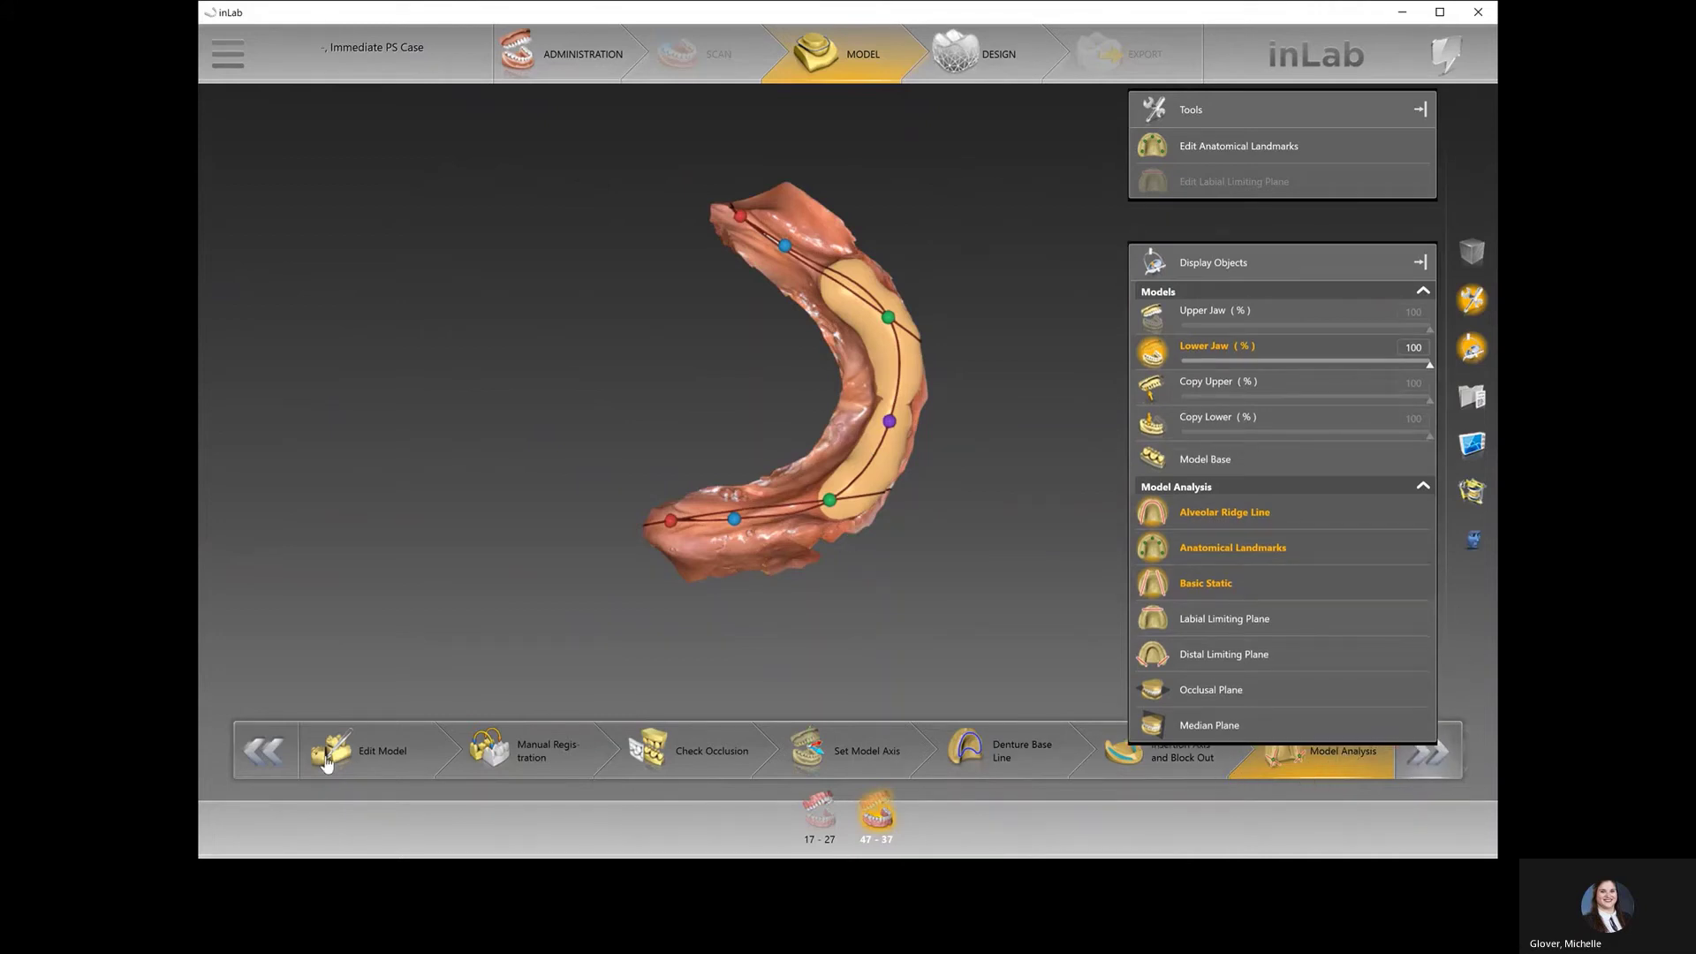
click(274, 751)
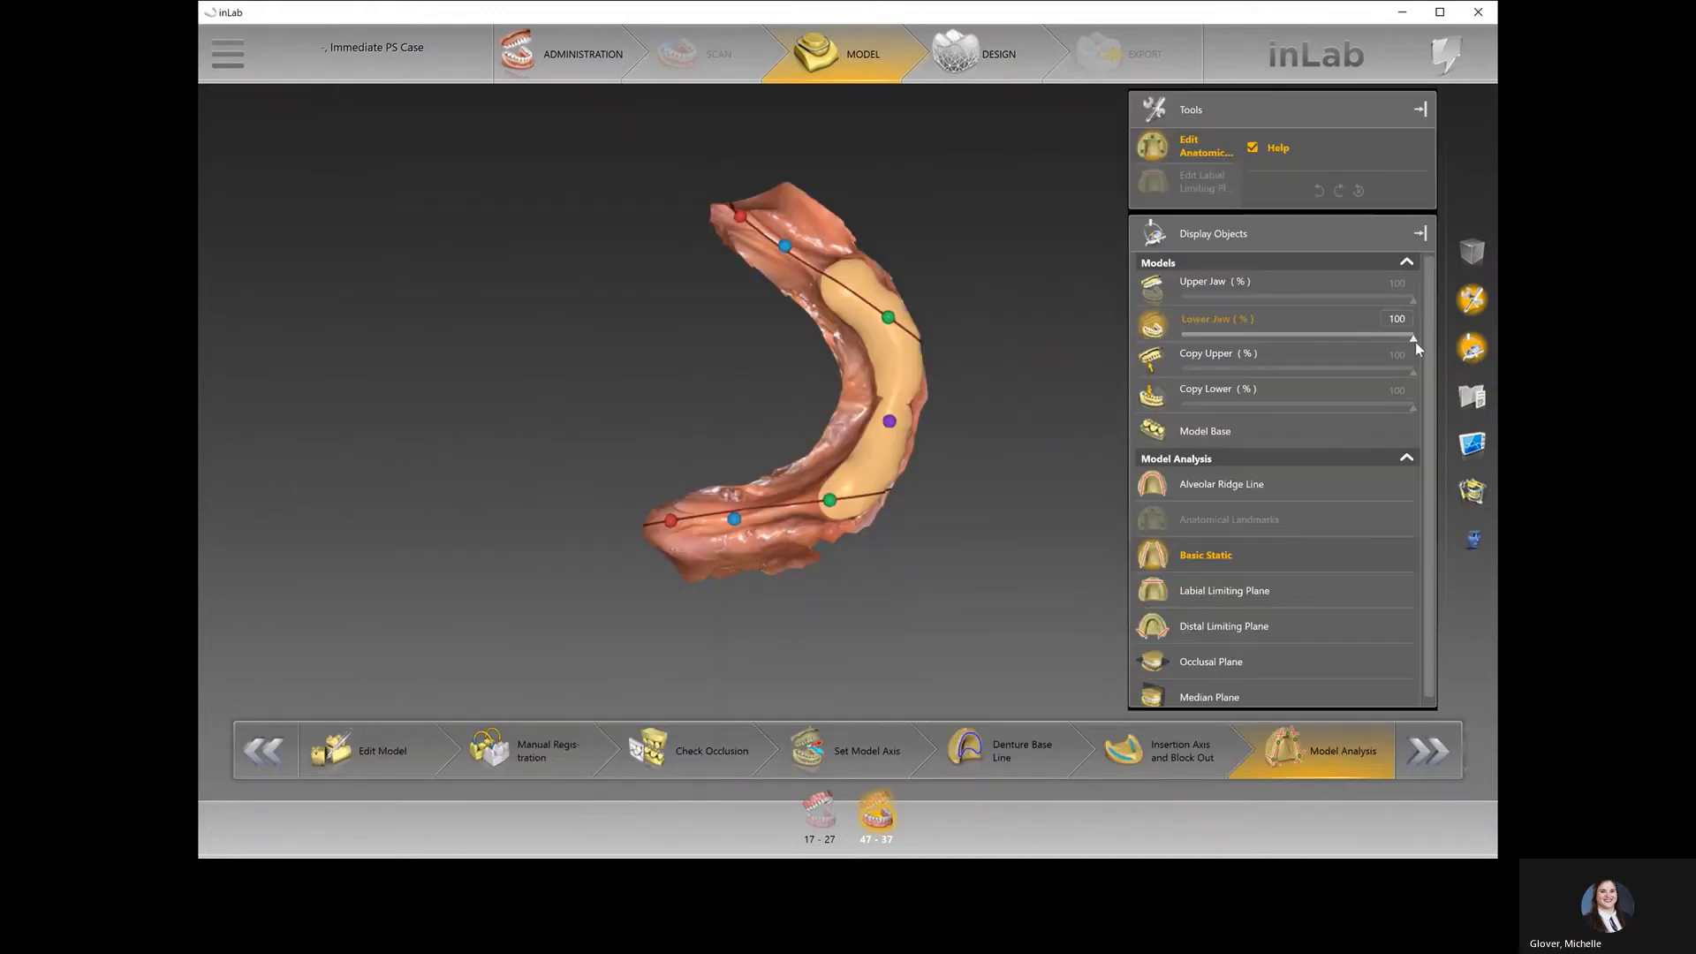
click(1419, 234)
click(1471, 491)
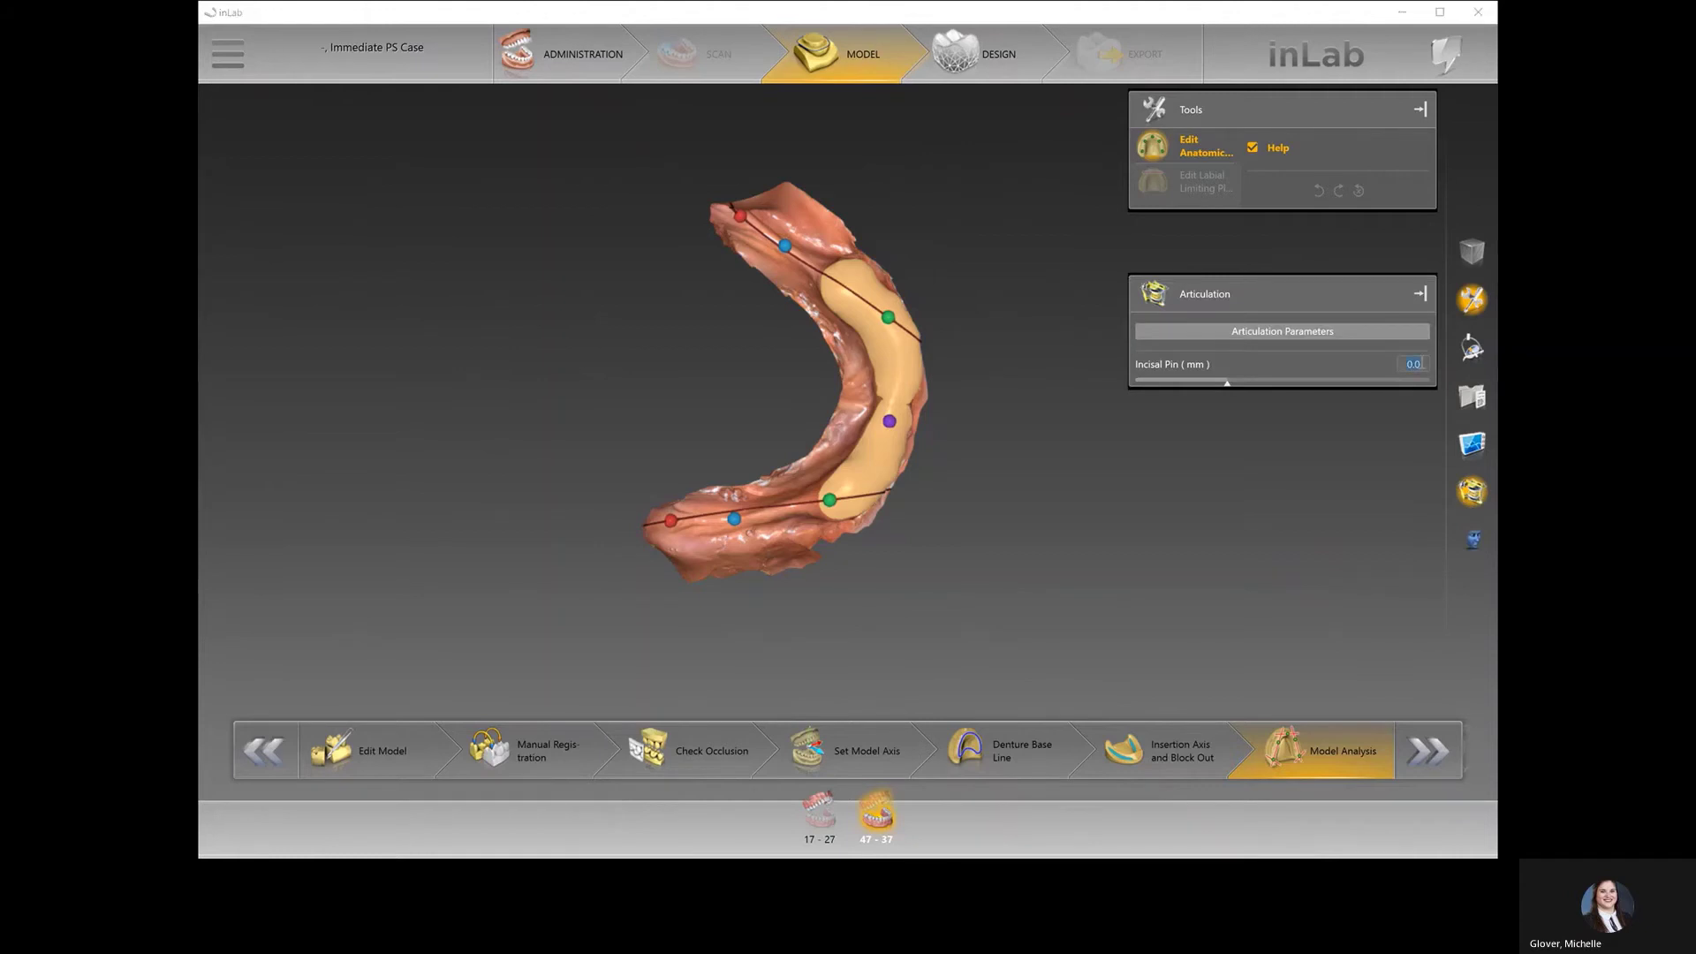
text(2.00)
key(Return)
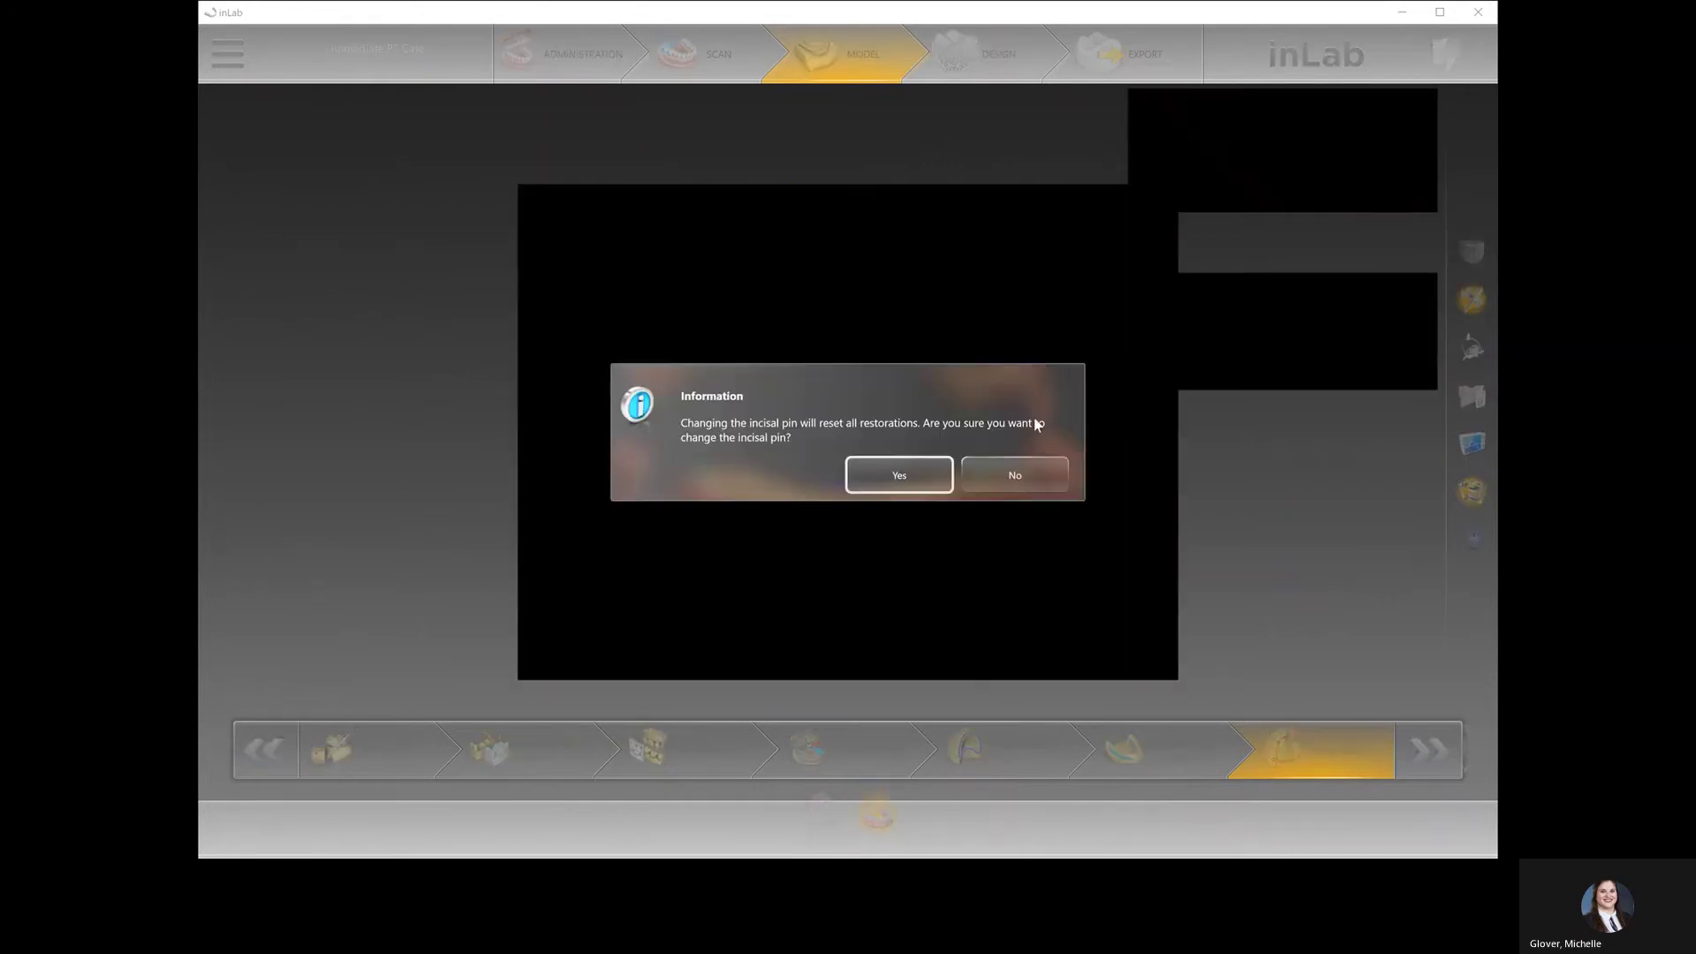
click(899, 477)
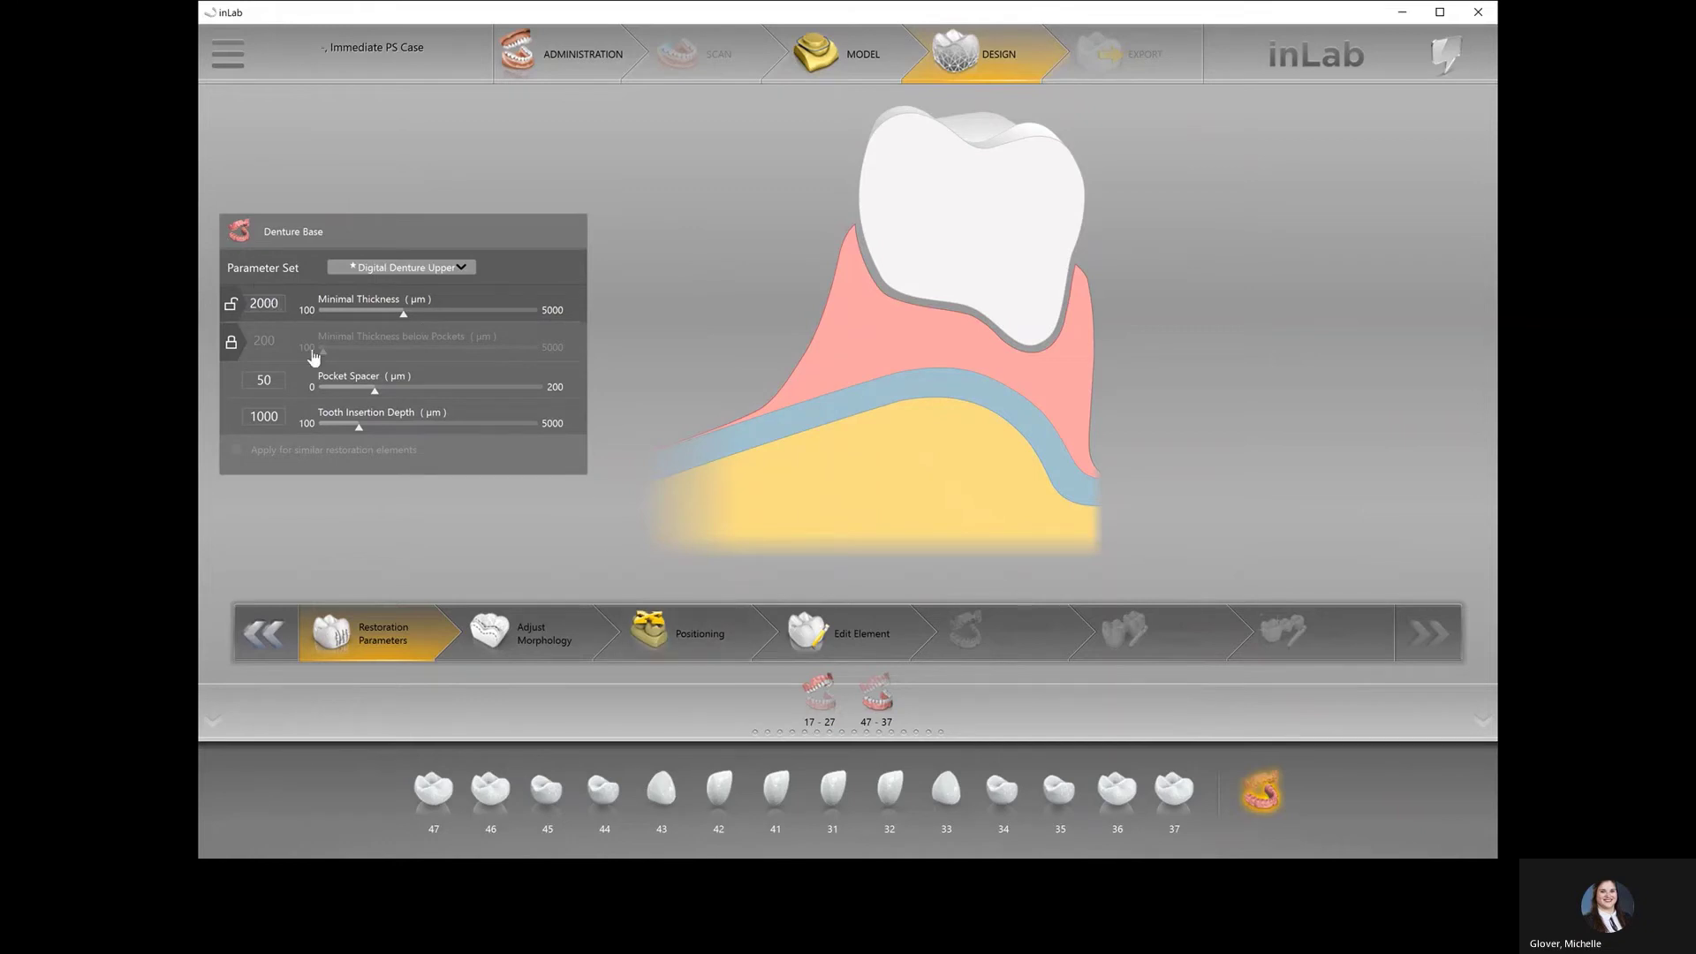
- Move on to Adjust Morphology and inspect the proposed upper and lower teeth from the palatal, side and front views
click(528, 640)
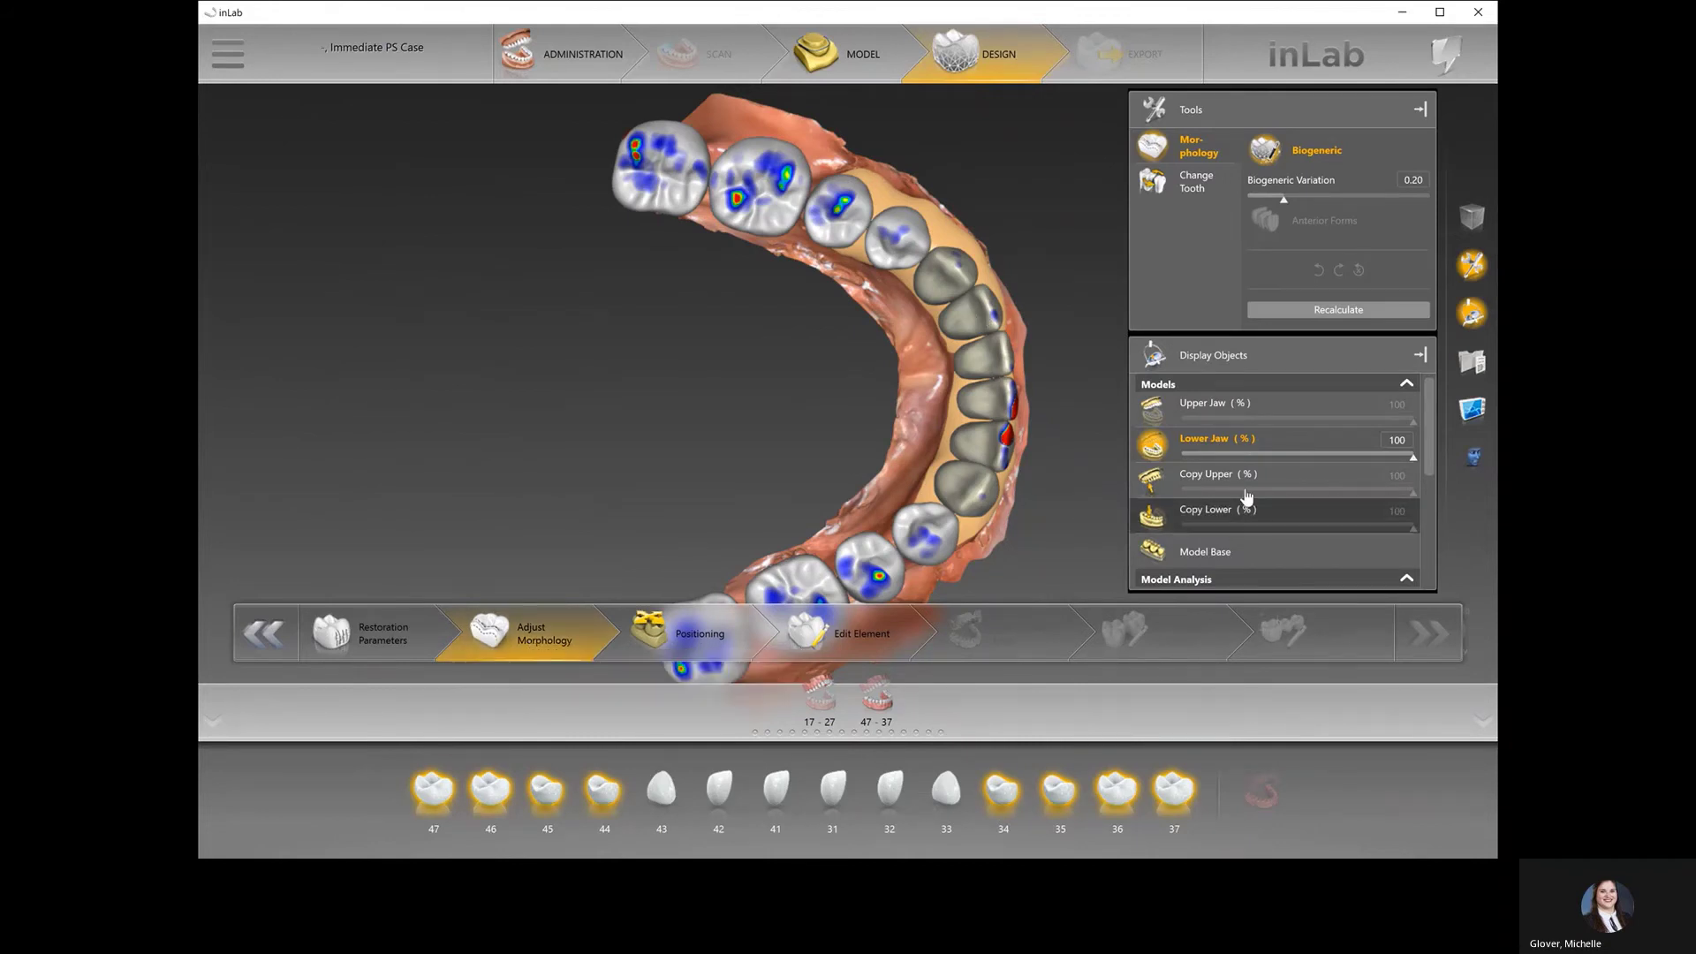
double_click(1020, 431)
scroll(1009, 499, down, 3)
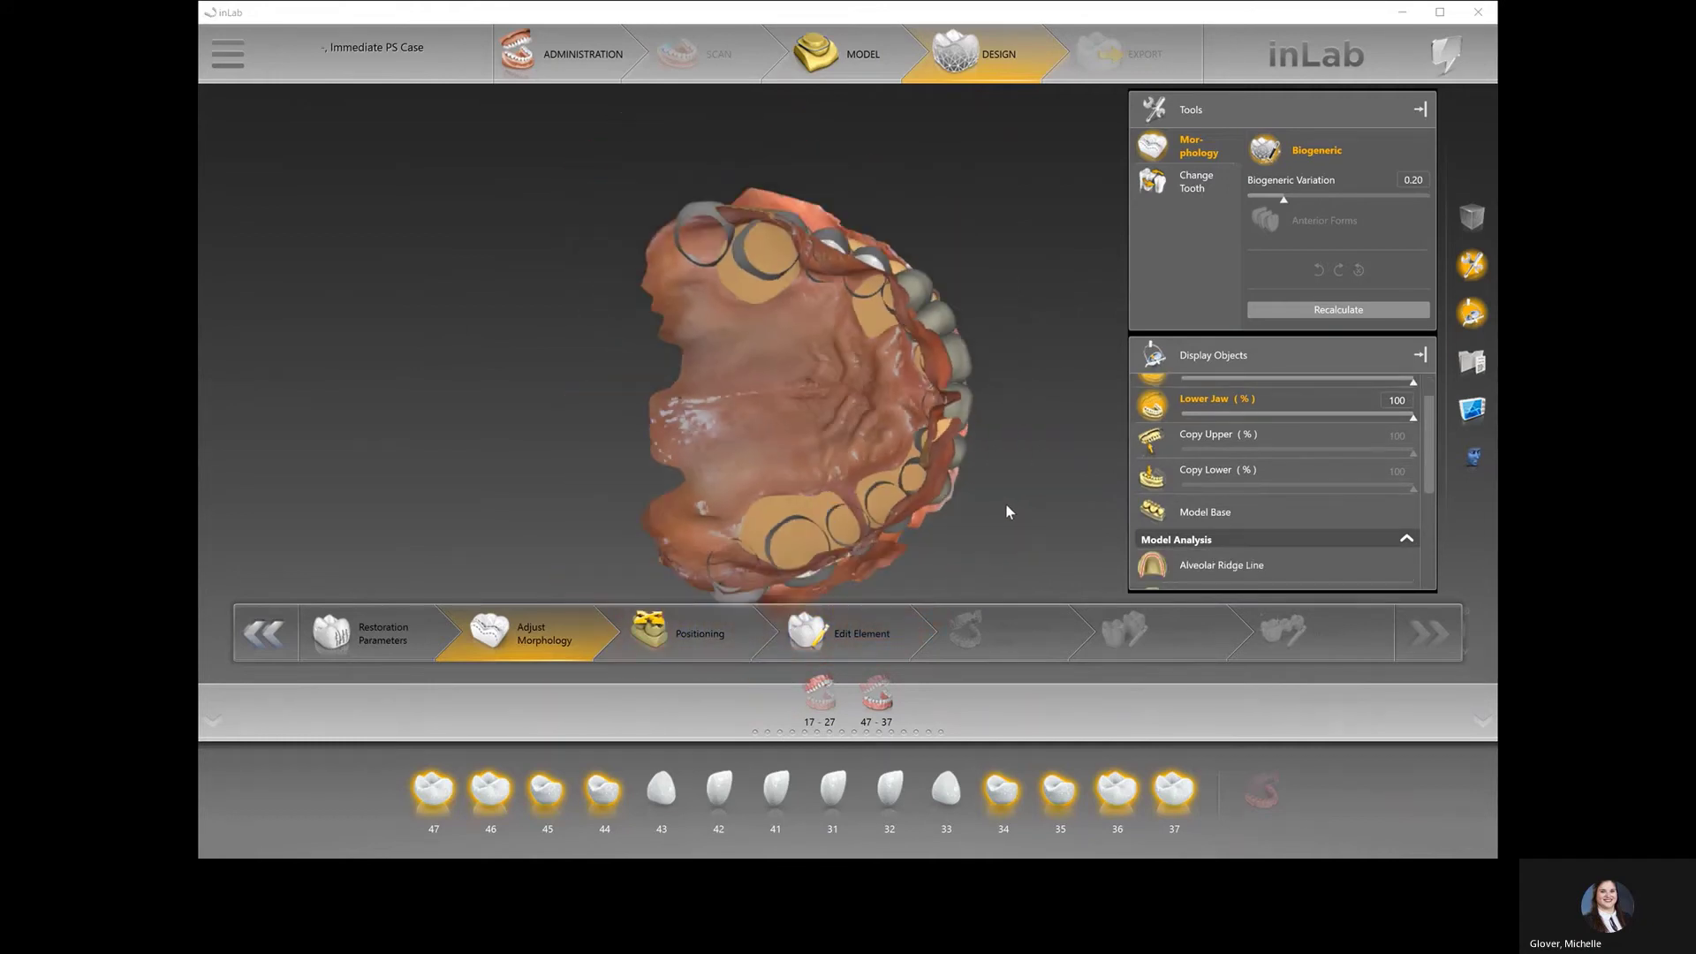
scroll(1005, 502, down, 3)
drag(802, 521, 655, 396)
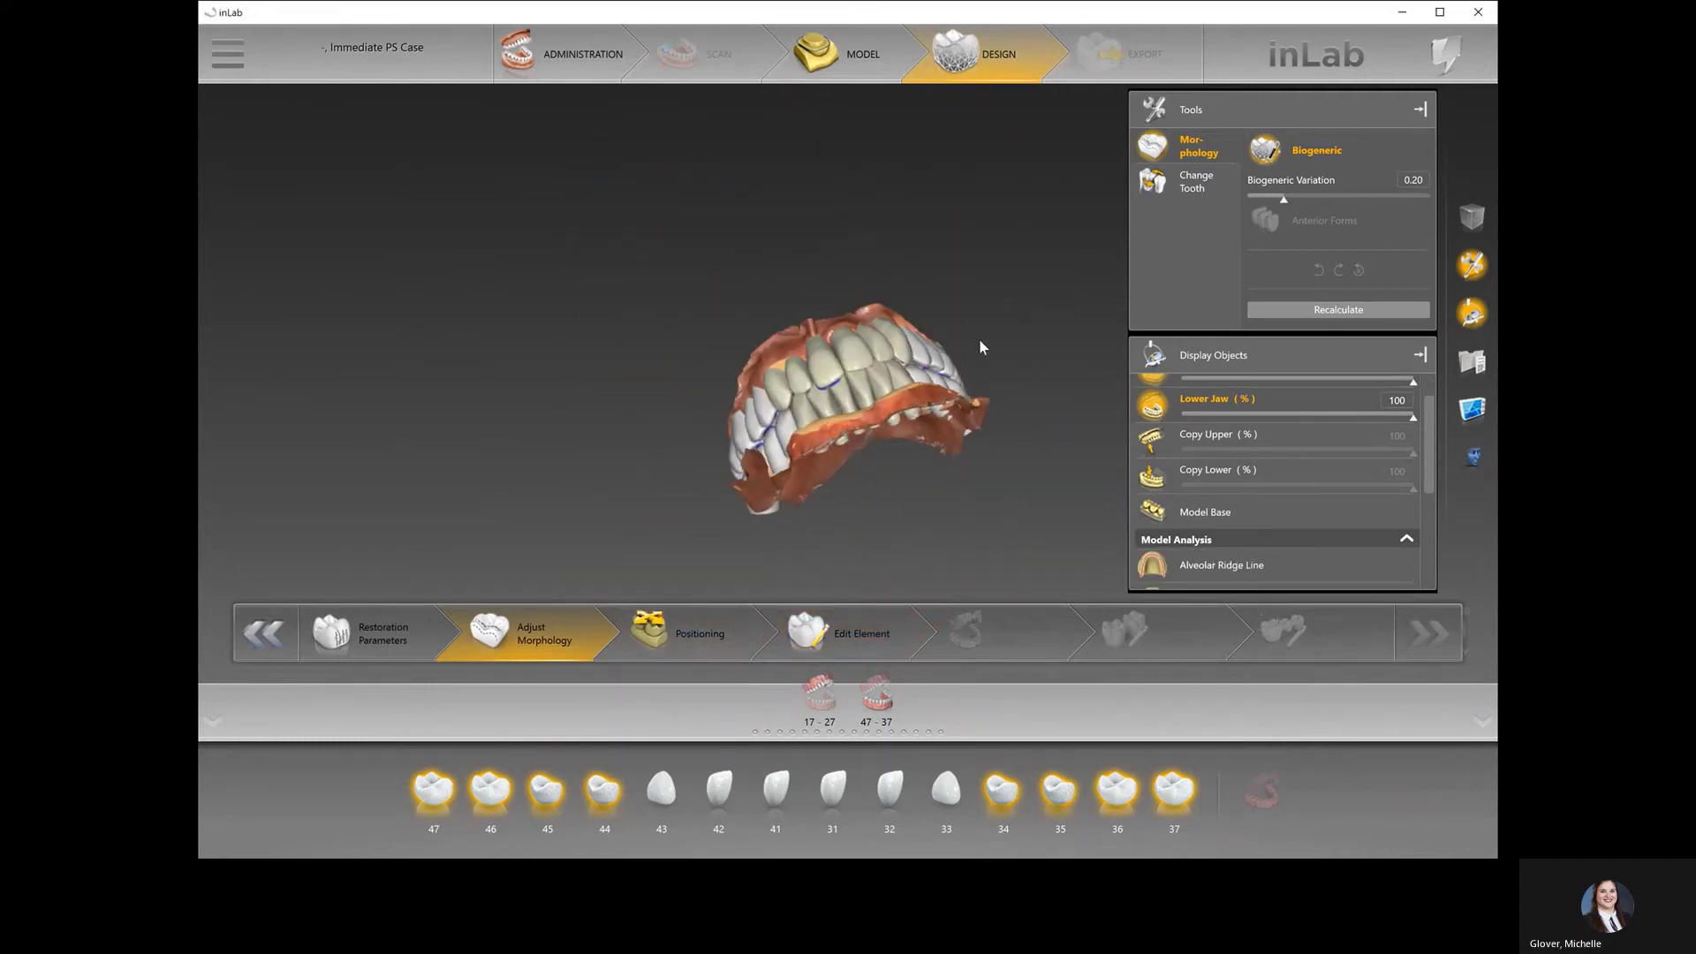
drag(1009, 480, 892, 380)
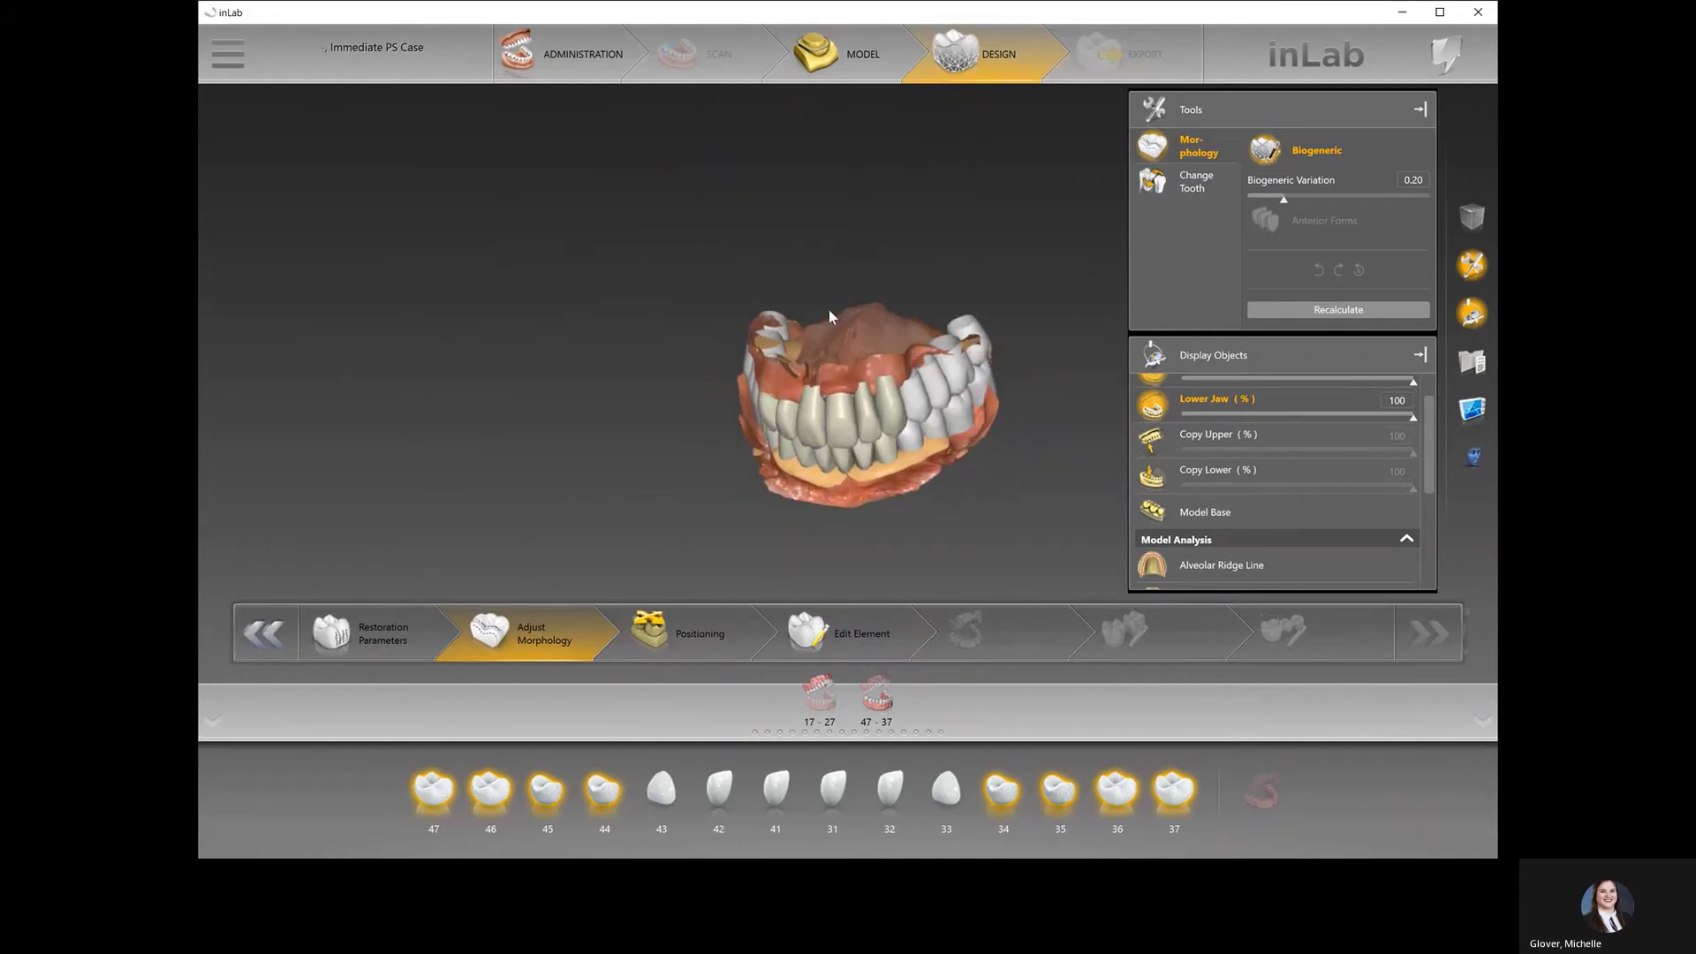
drag(871, 238, 862, 265)
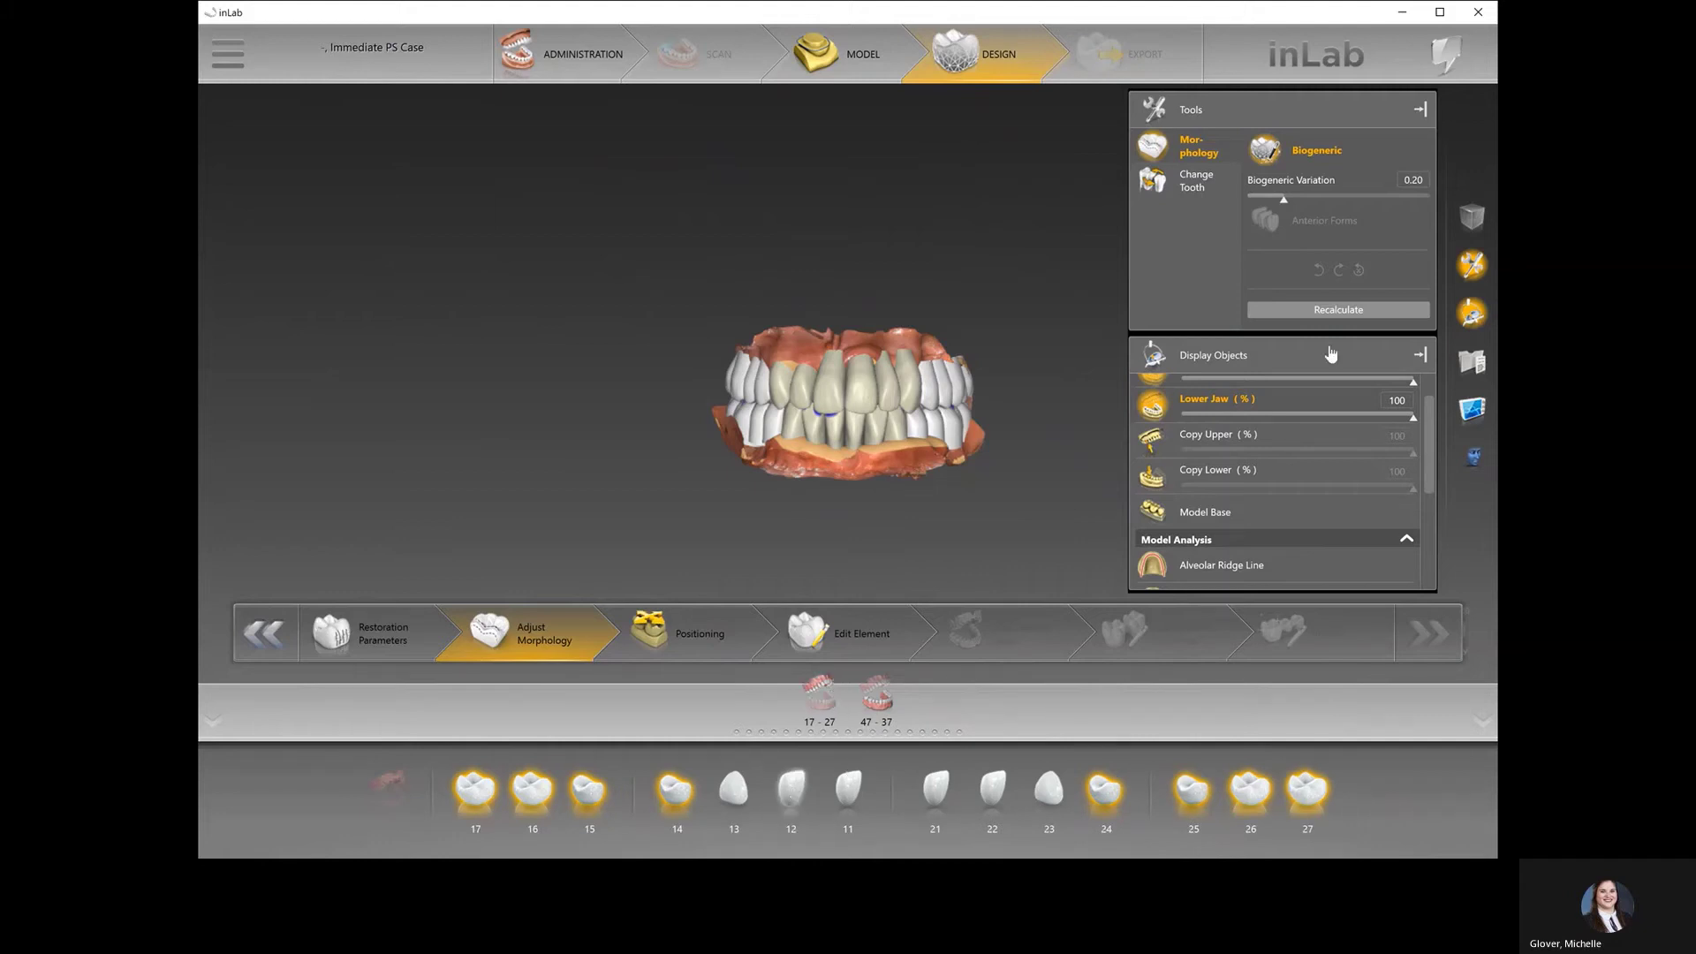
- Apply the Ovoid anterior form to the upper front teeth 13 to 23
click(1334, 220)
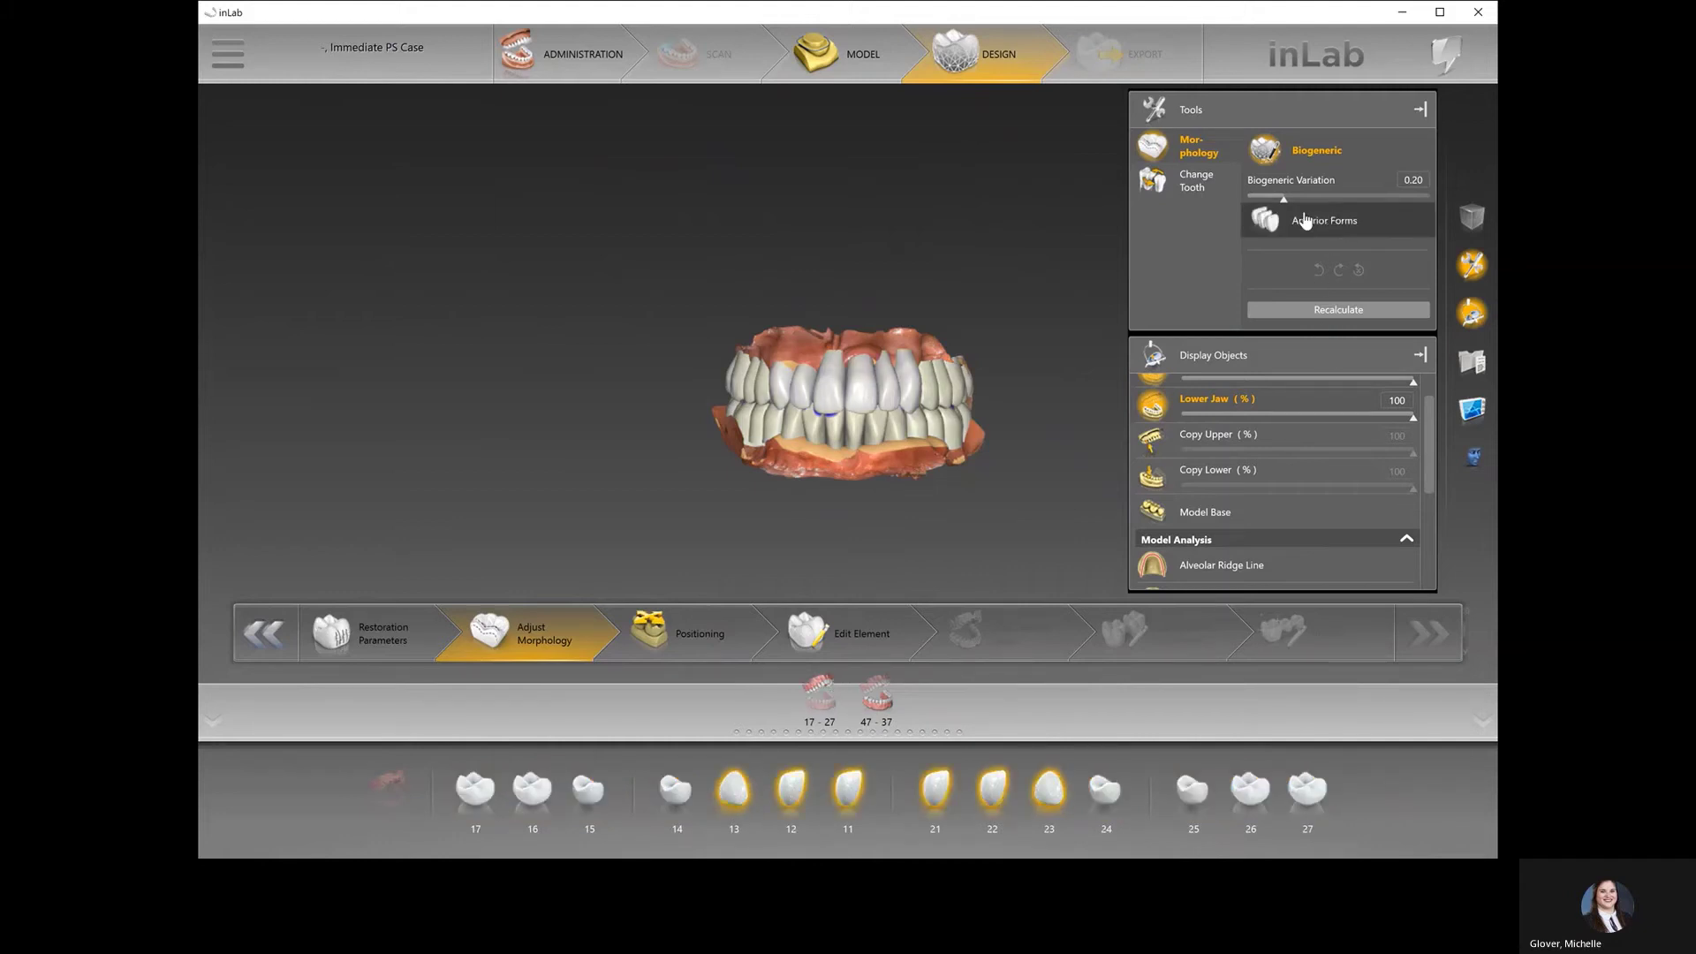
click(1316, 222)
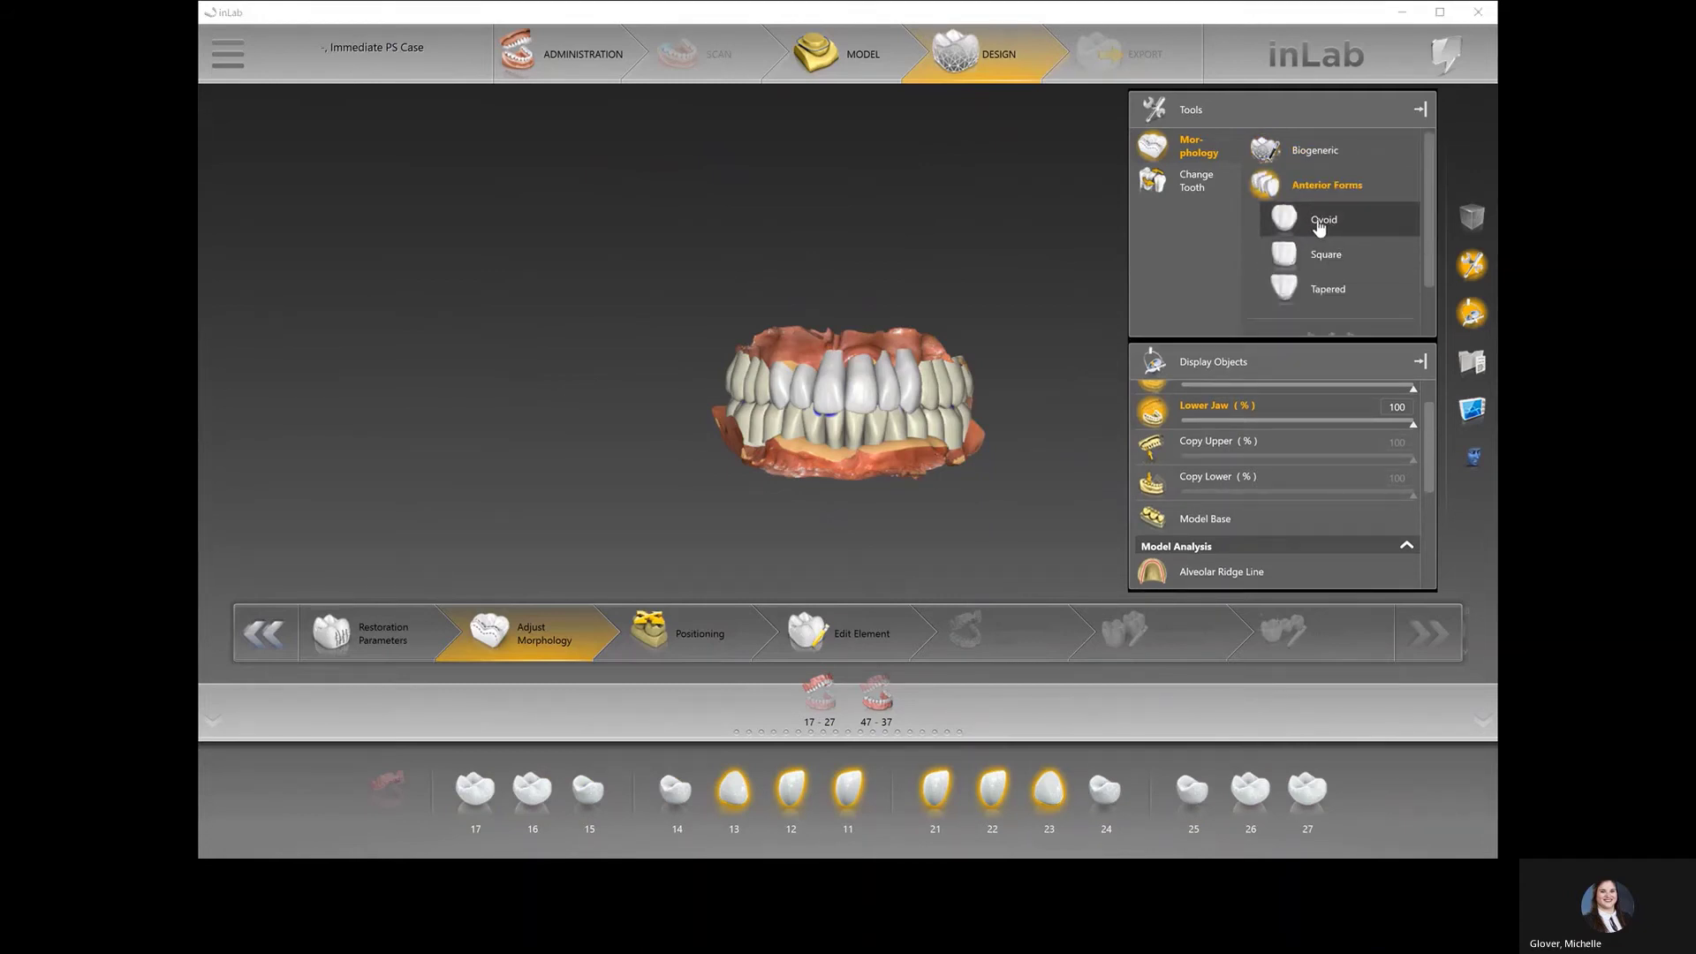
click(1319, 228)
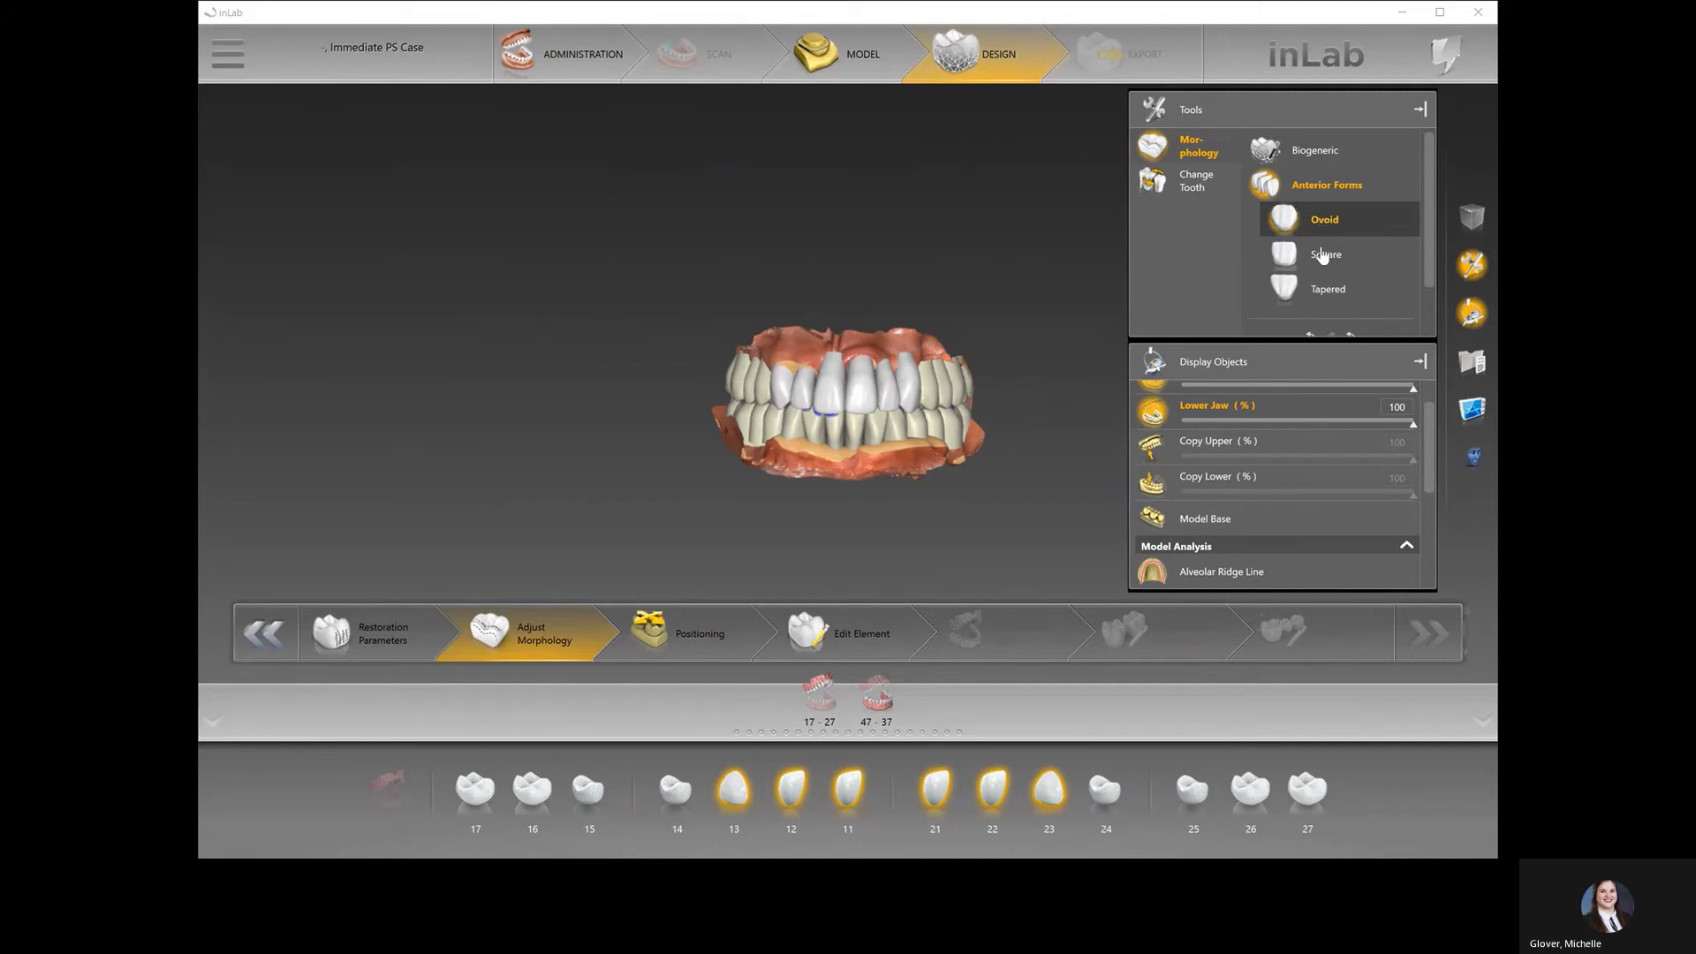
- Move on to Positioning, hide the minimal thickness display and apply the harmonic setting to the teeth
click(694, 645)
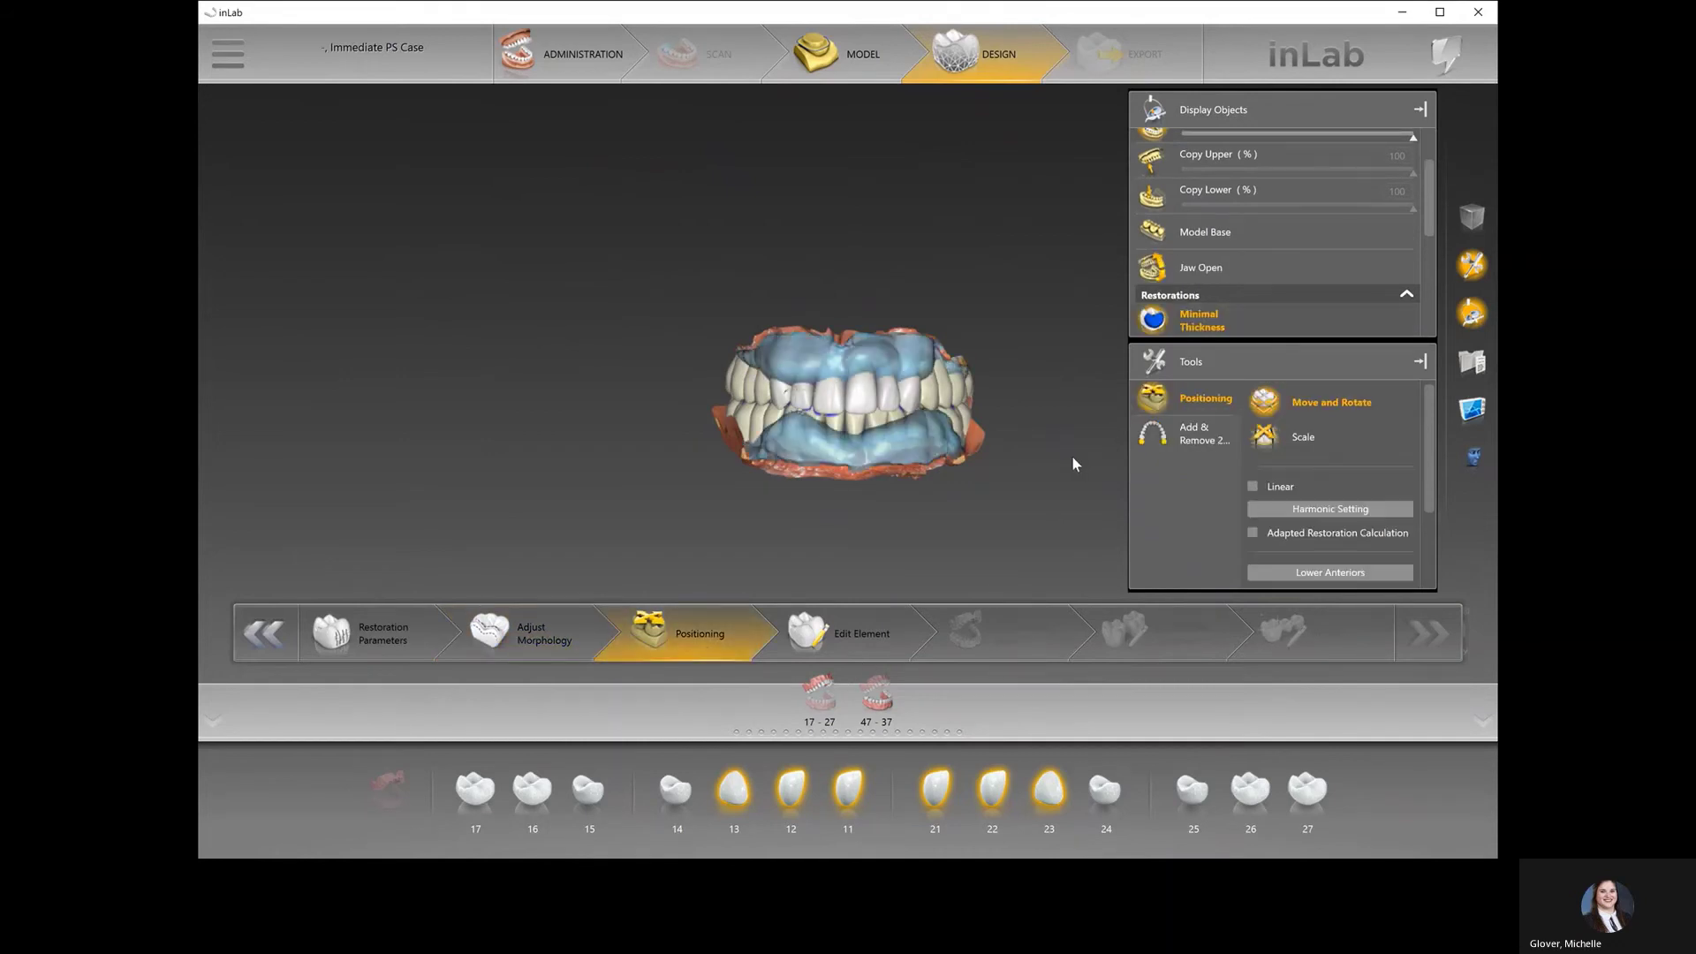
click(1208, 328)
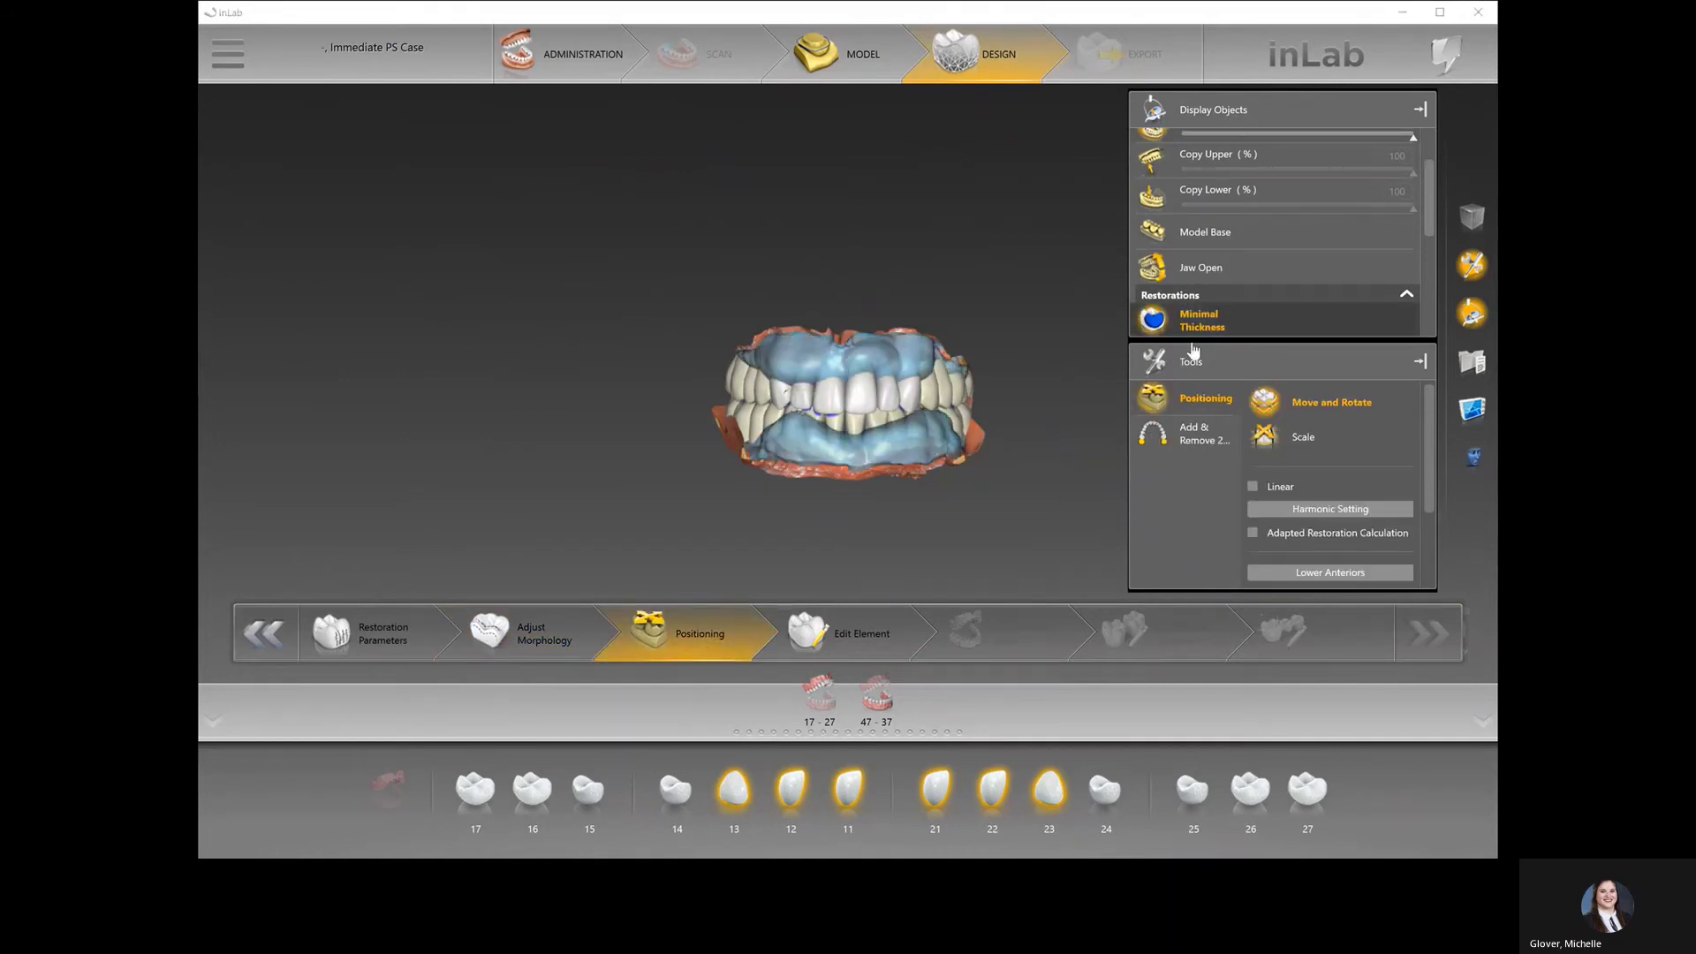
click(1290, 510)
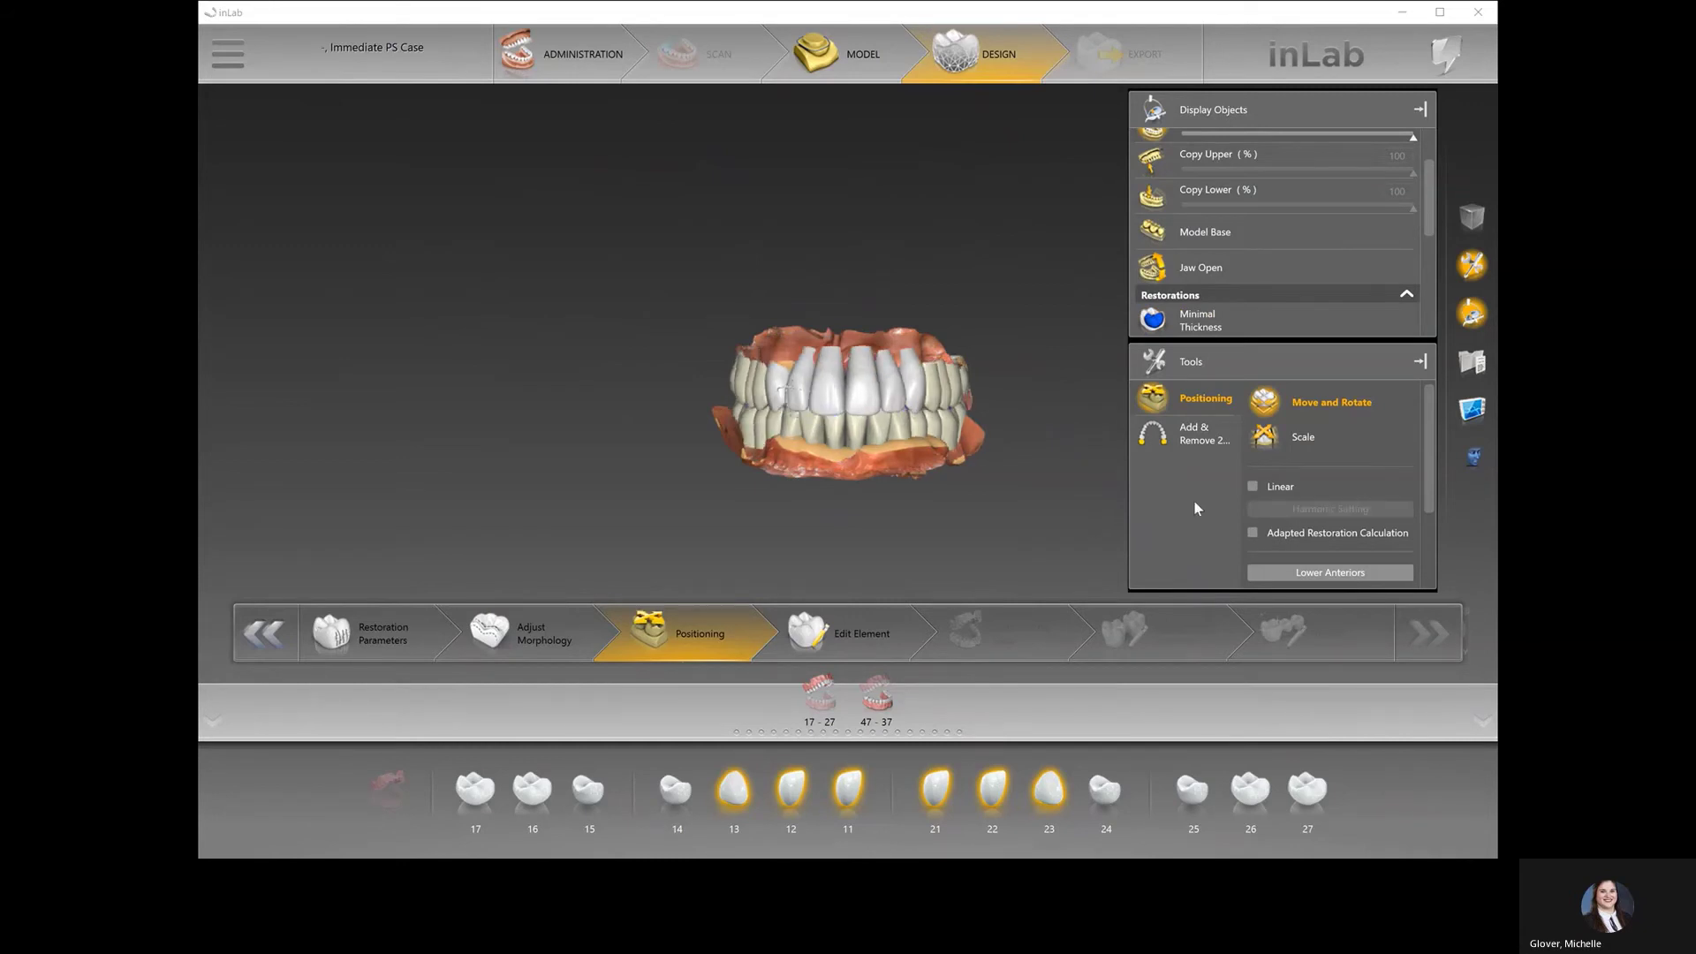
- Remove the second molars from the denture setup and show the upper jaw again
click(1229, 453)
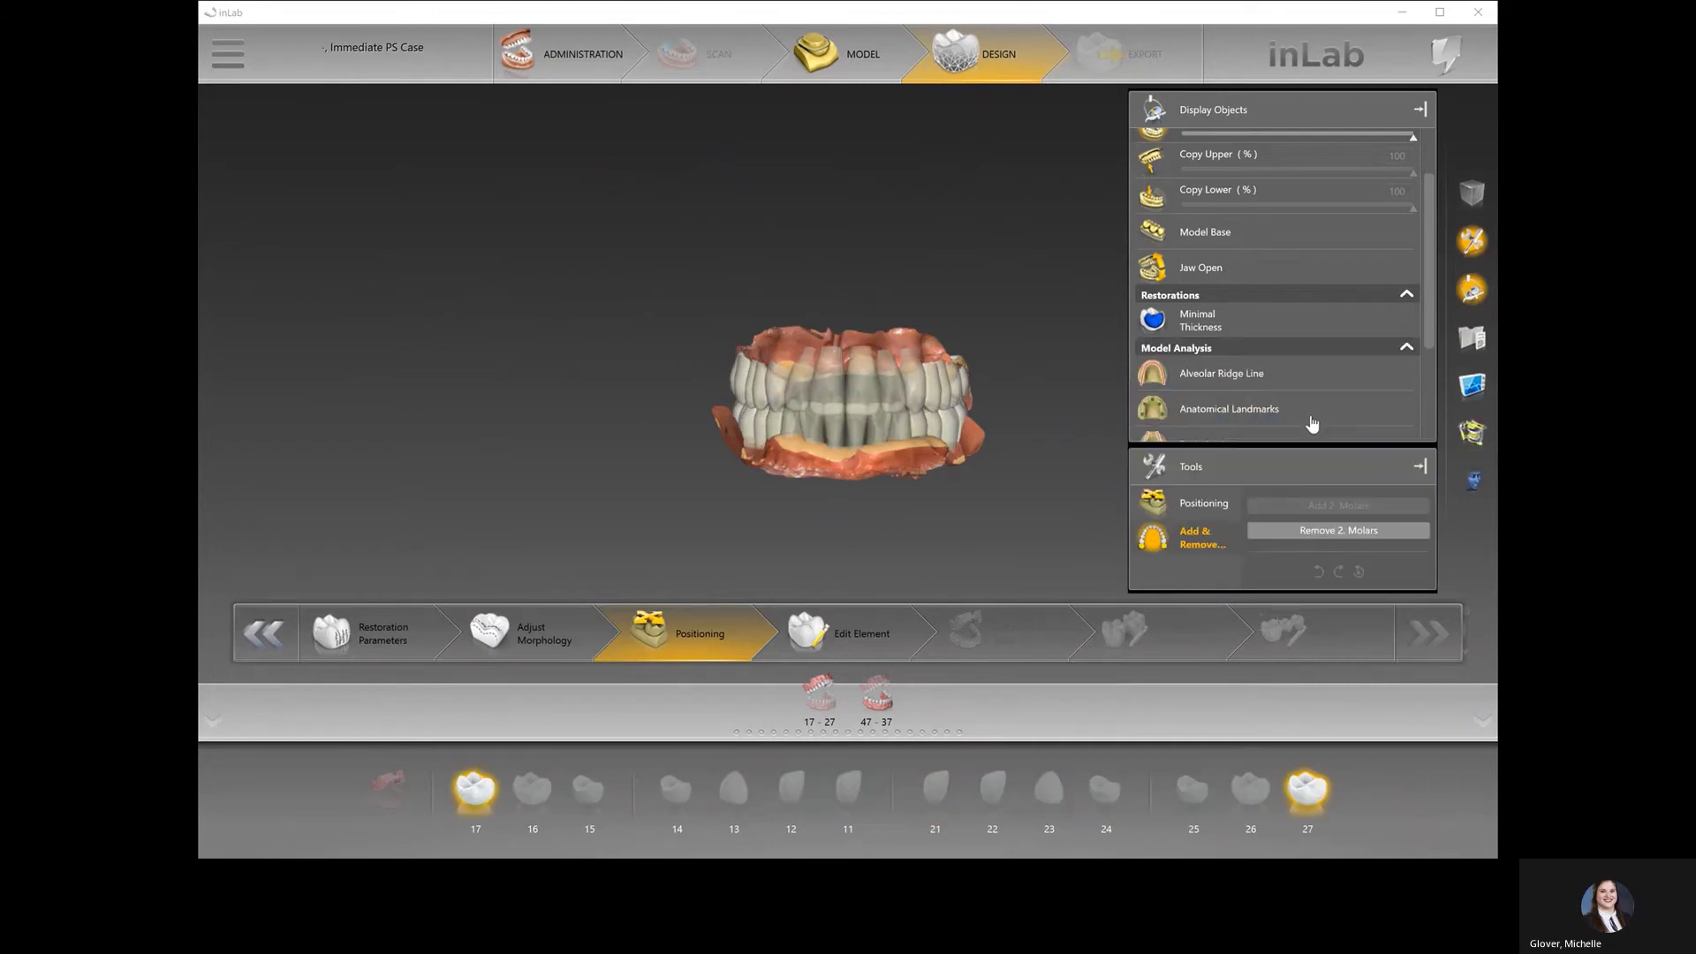
click(1302, 531)
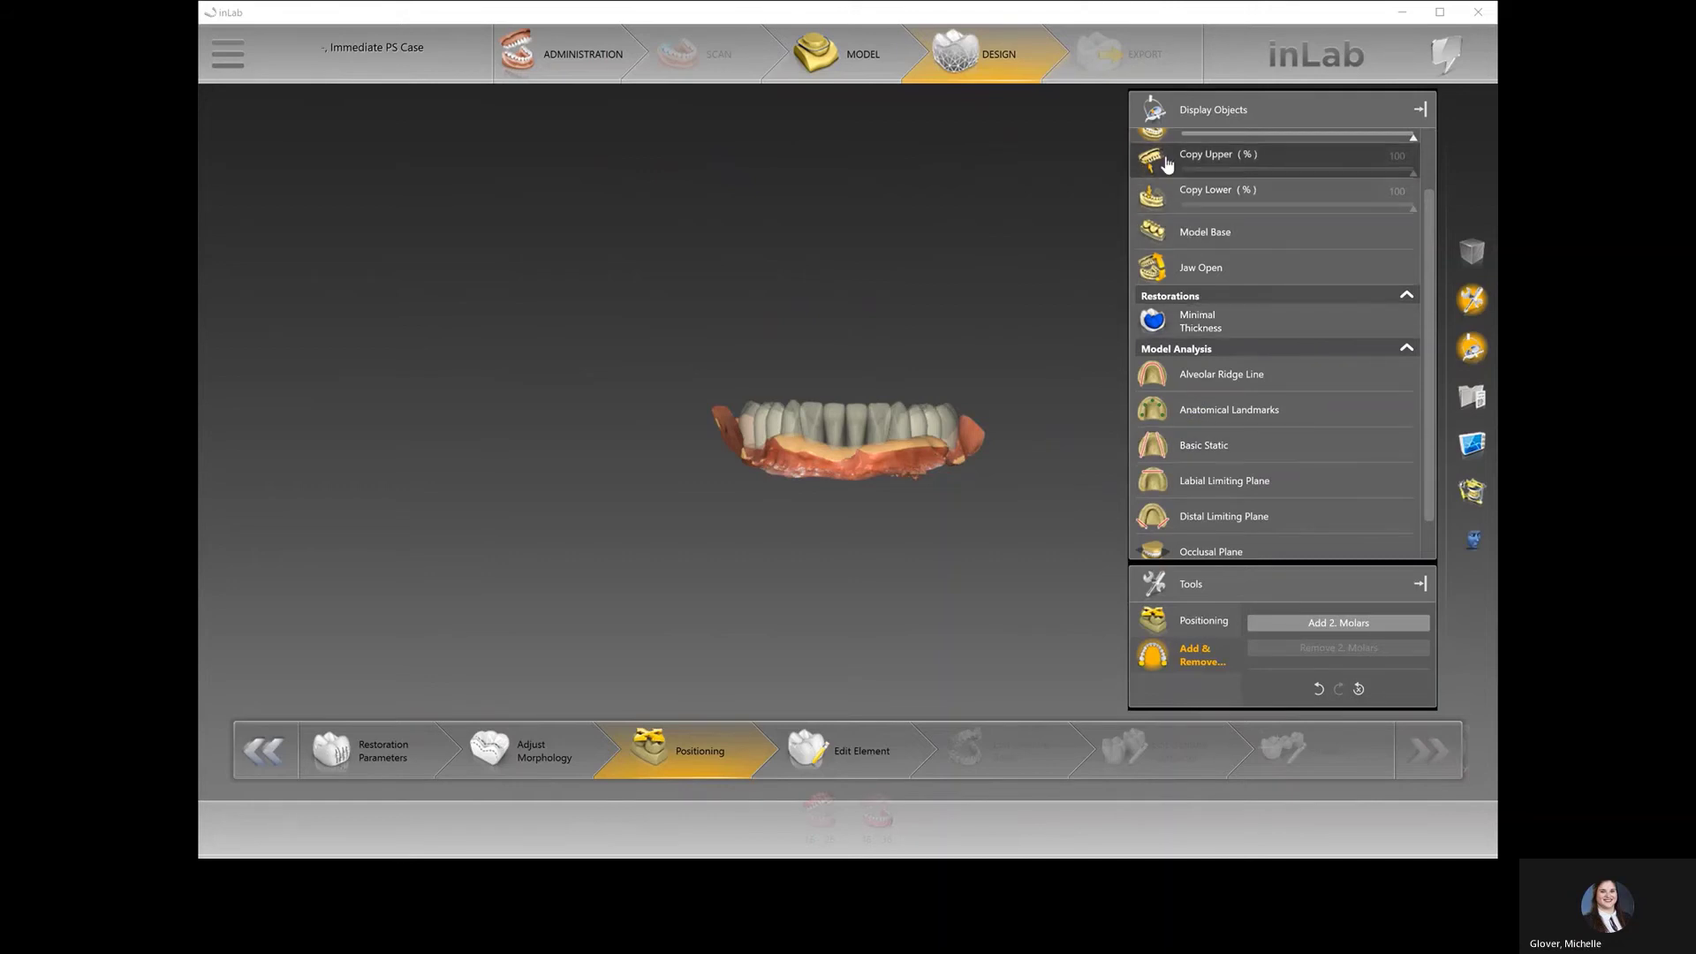
scroll(1154, 182, up, 2)
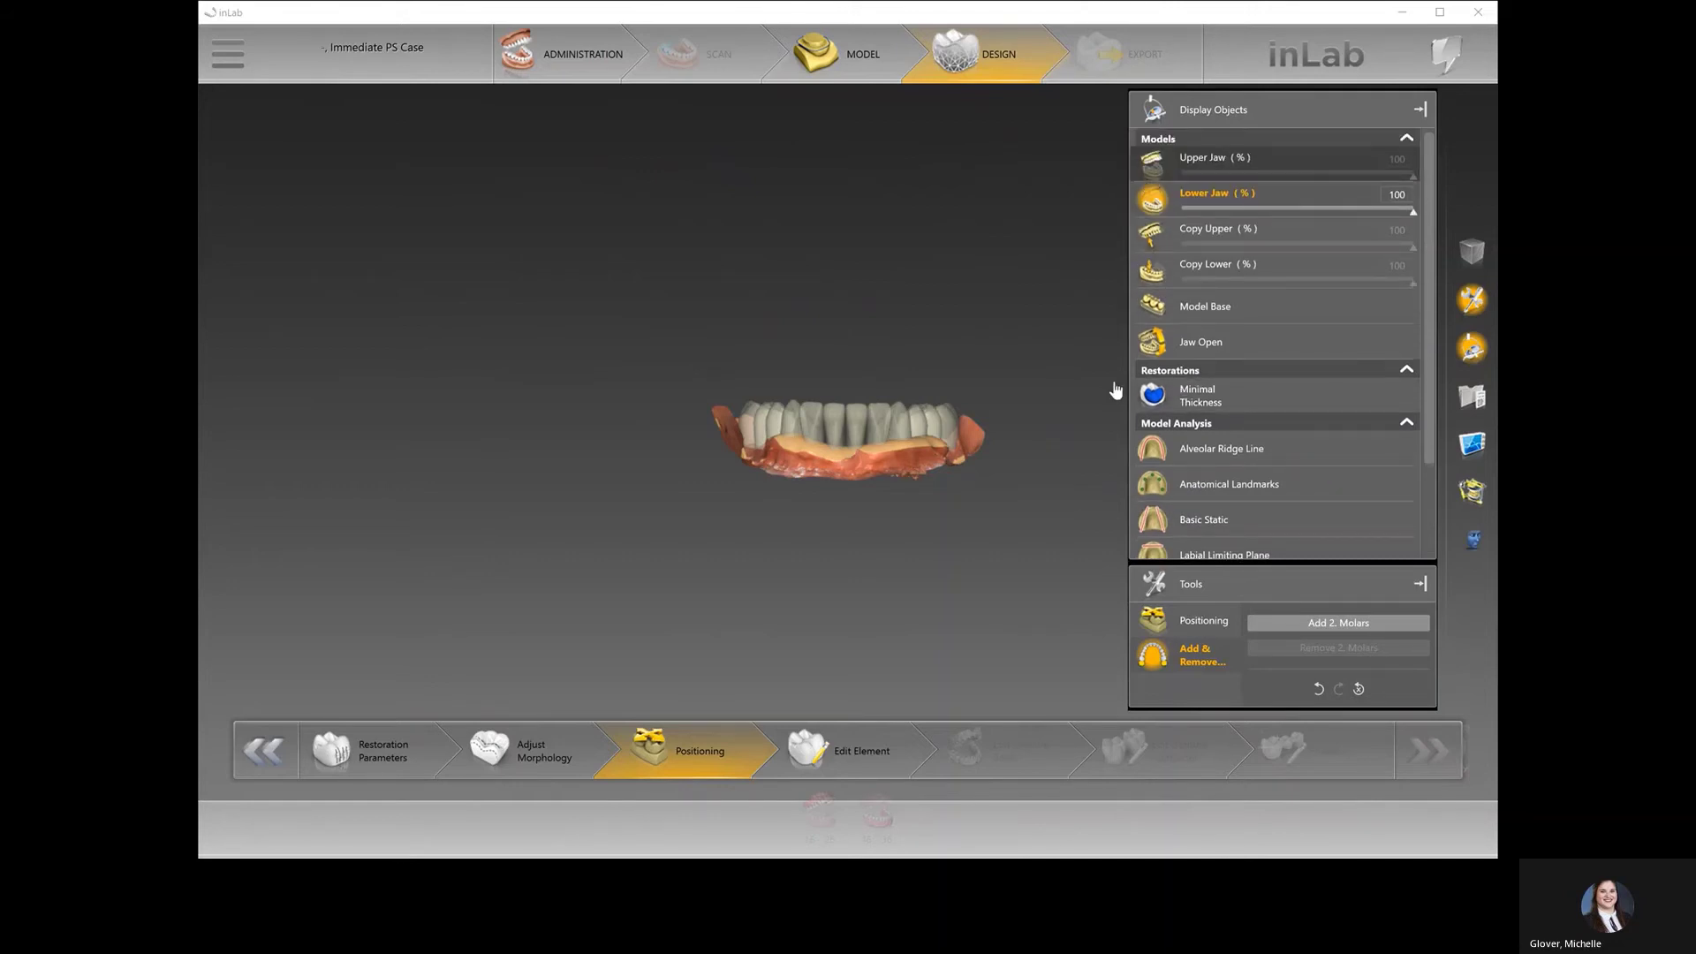
- Group the lower anteriors, upper anteriors and both posterior segments for positioning and enable linear movement
click(1192, 622)
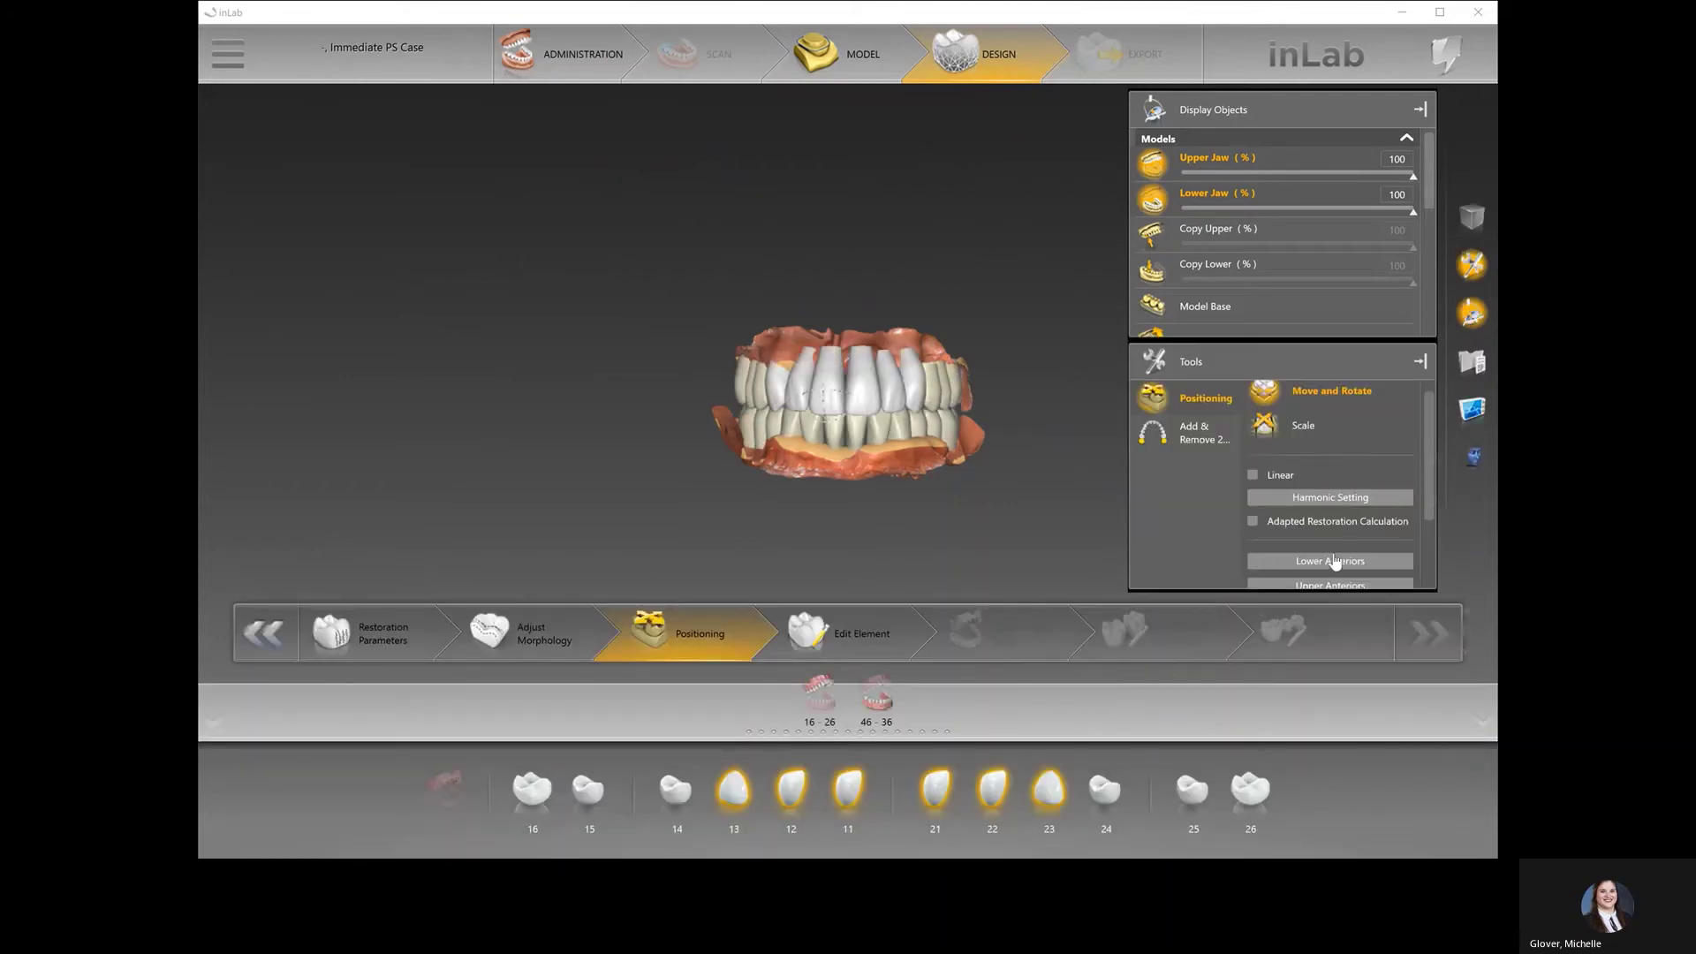
click(1334, 562)
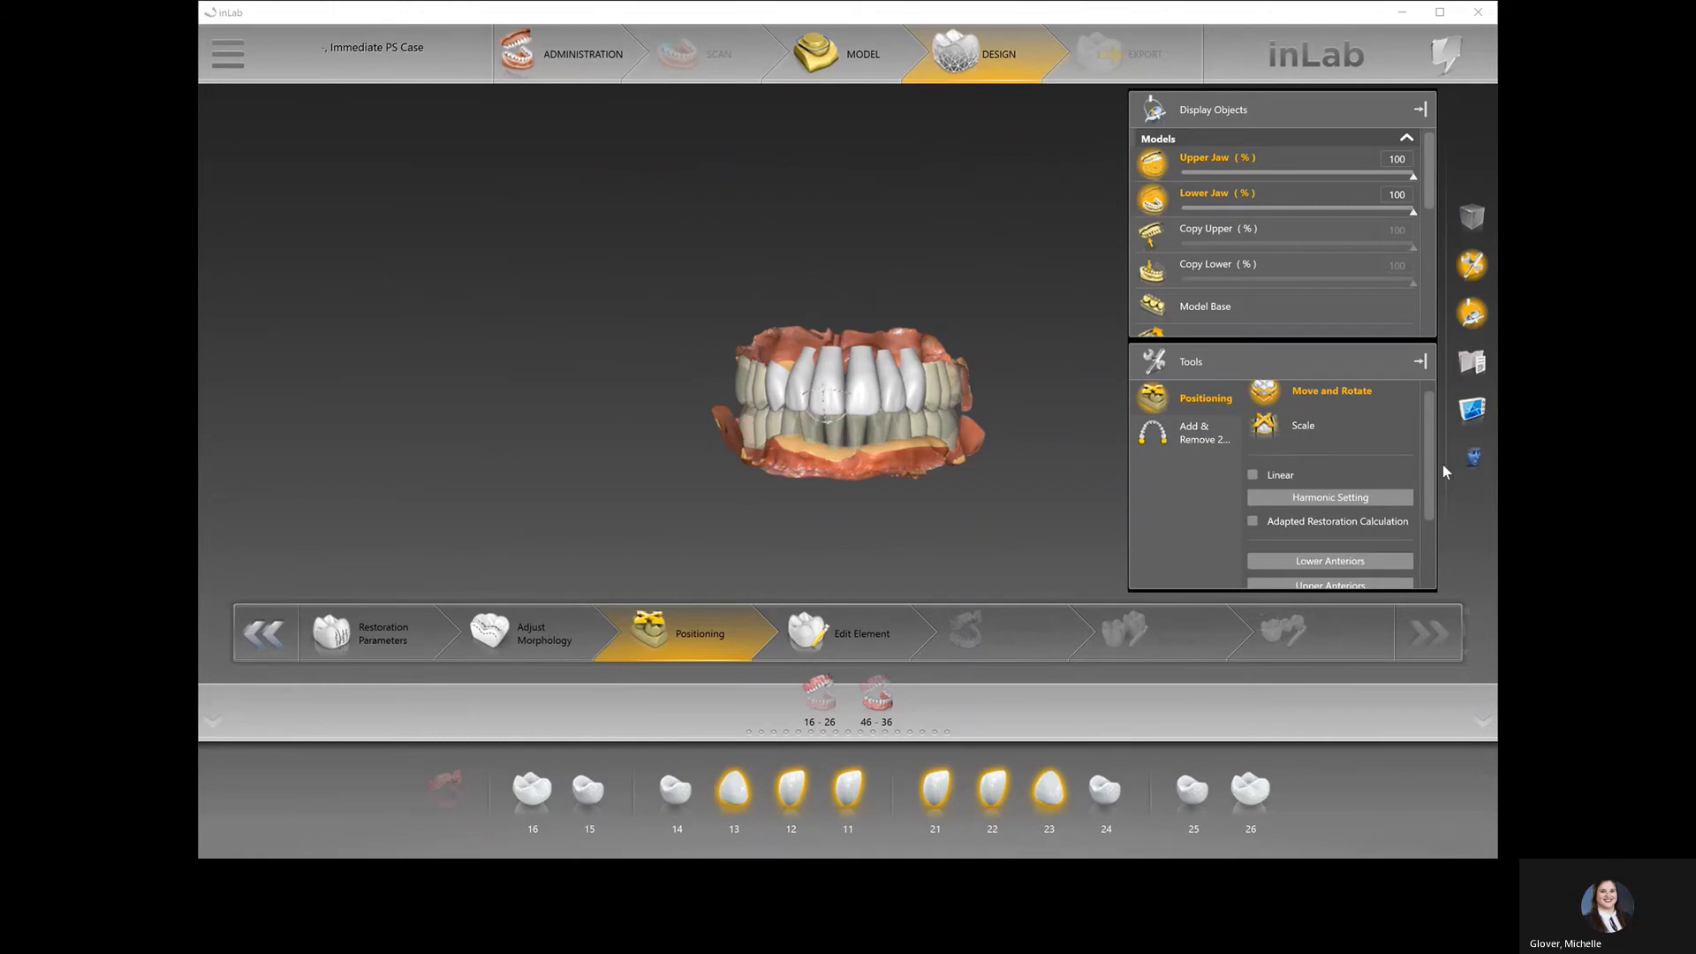
drag(1430, 463, 1432, 508)
click(1338, 513)
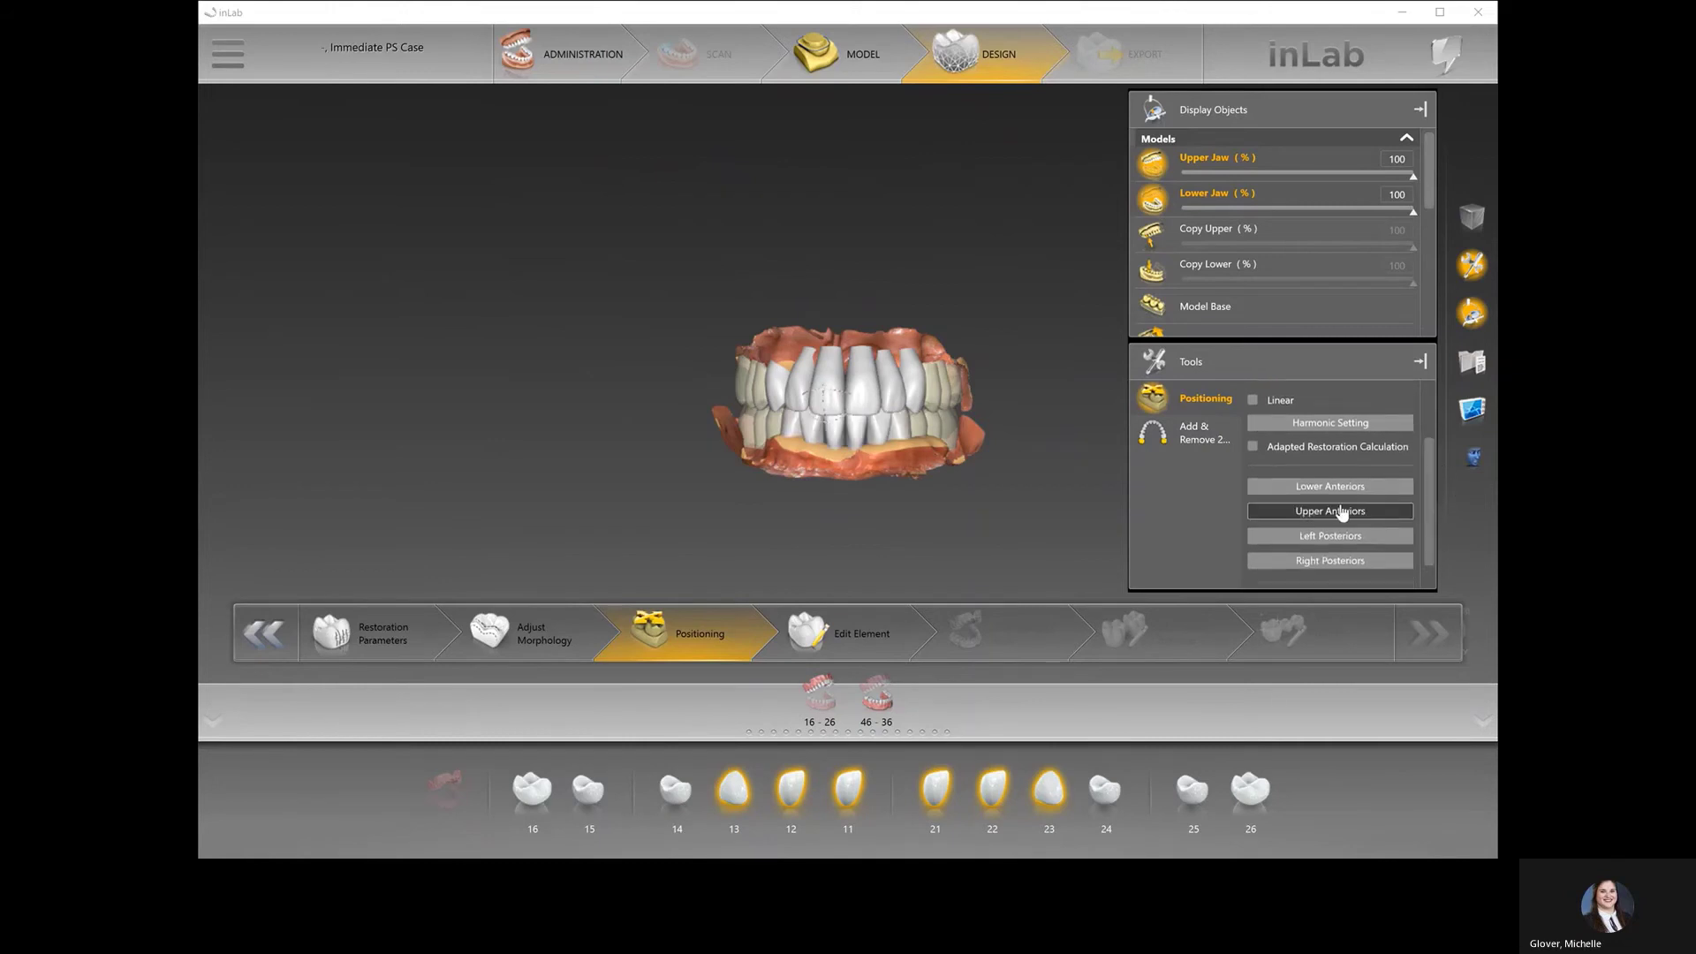
click(1332, 536)
click(1326, 562)
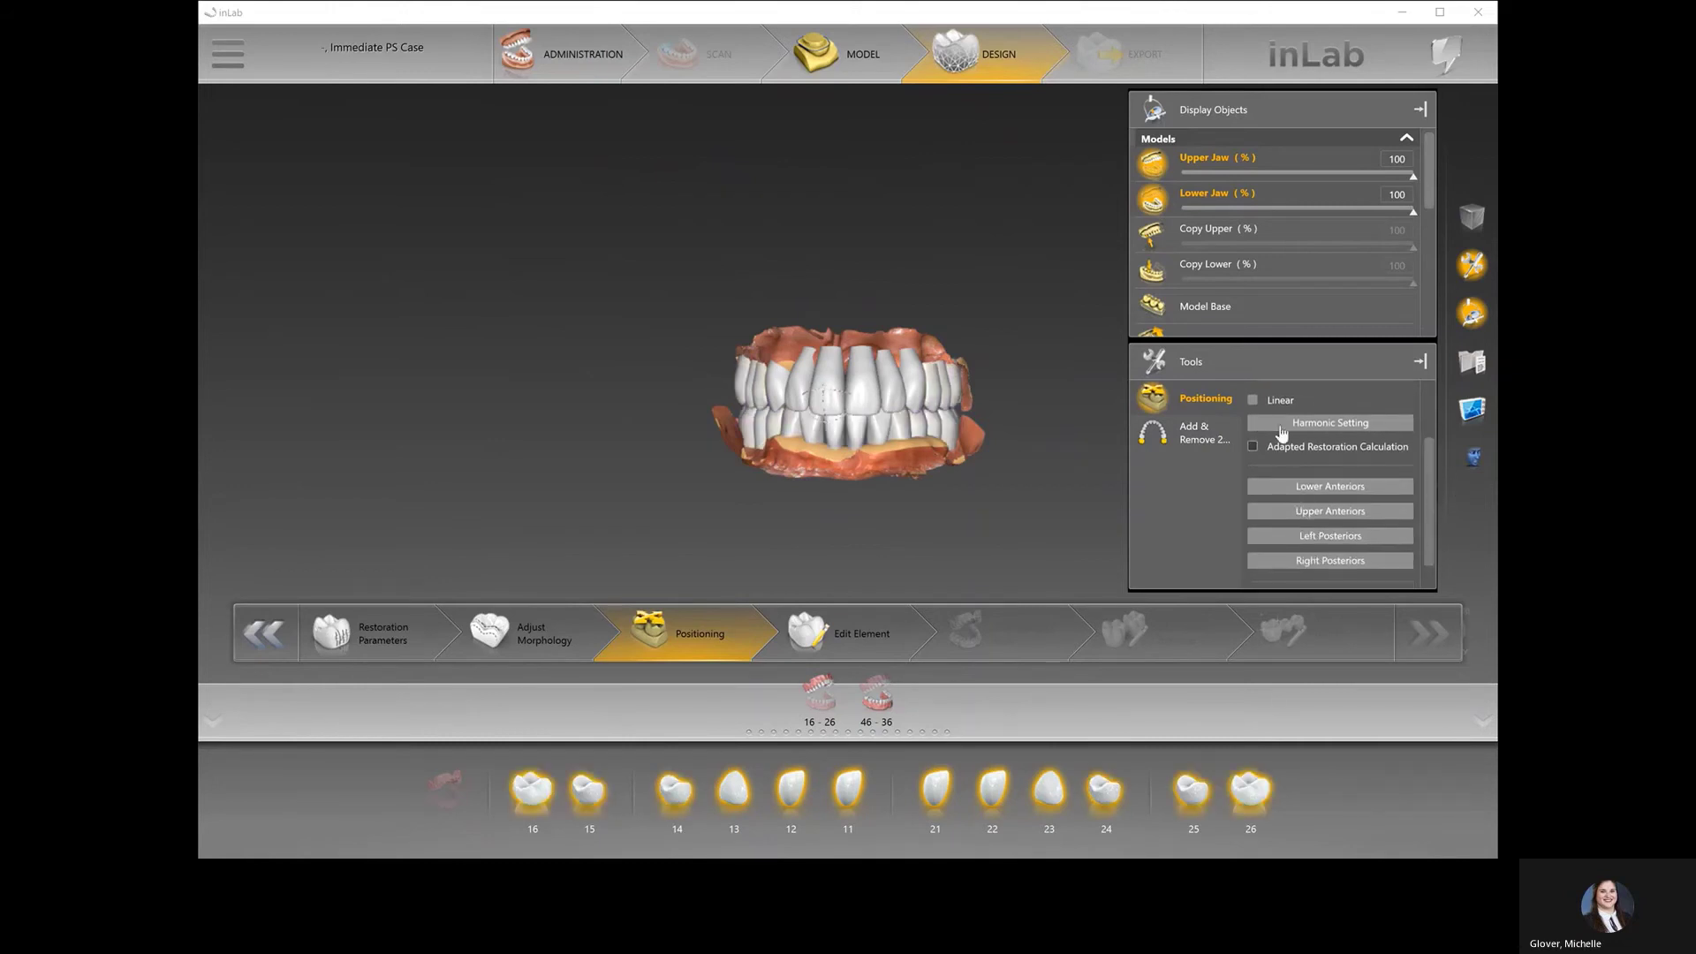
click(1252, 401)
- Shift the whole tooth setup slightly forward and tilt it so the posterior teeth sit lower
drag(1067, 424, 929, 442)
click(929, 439)
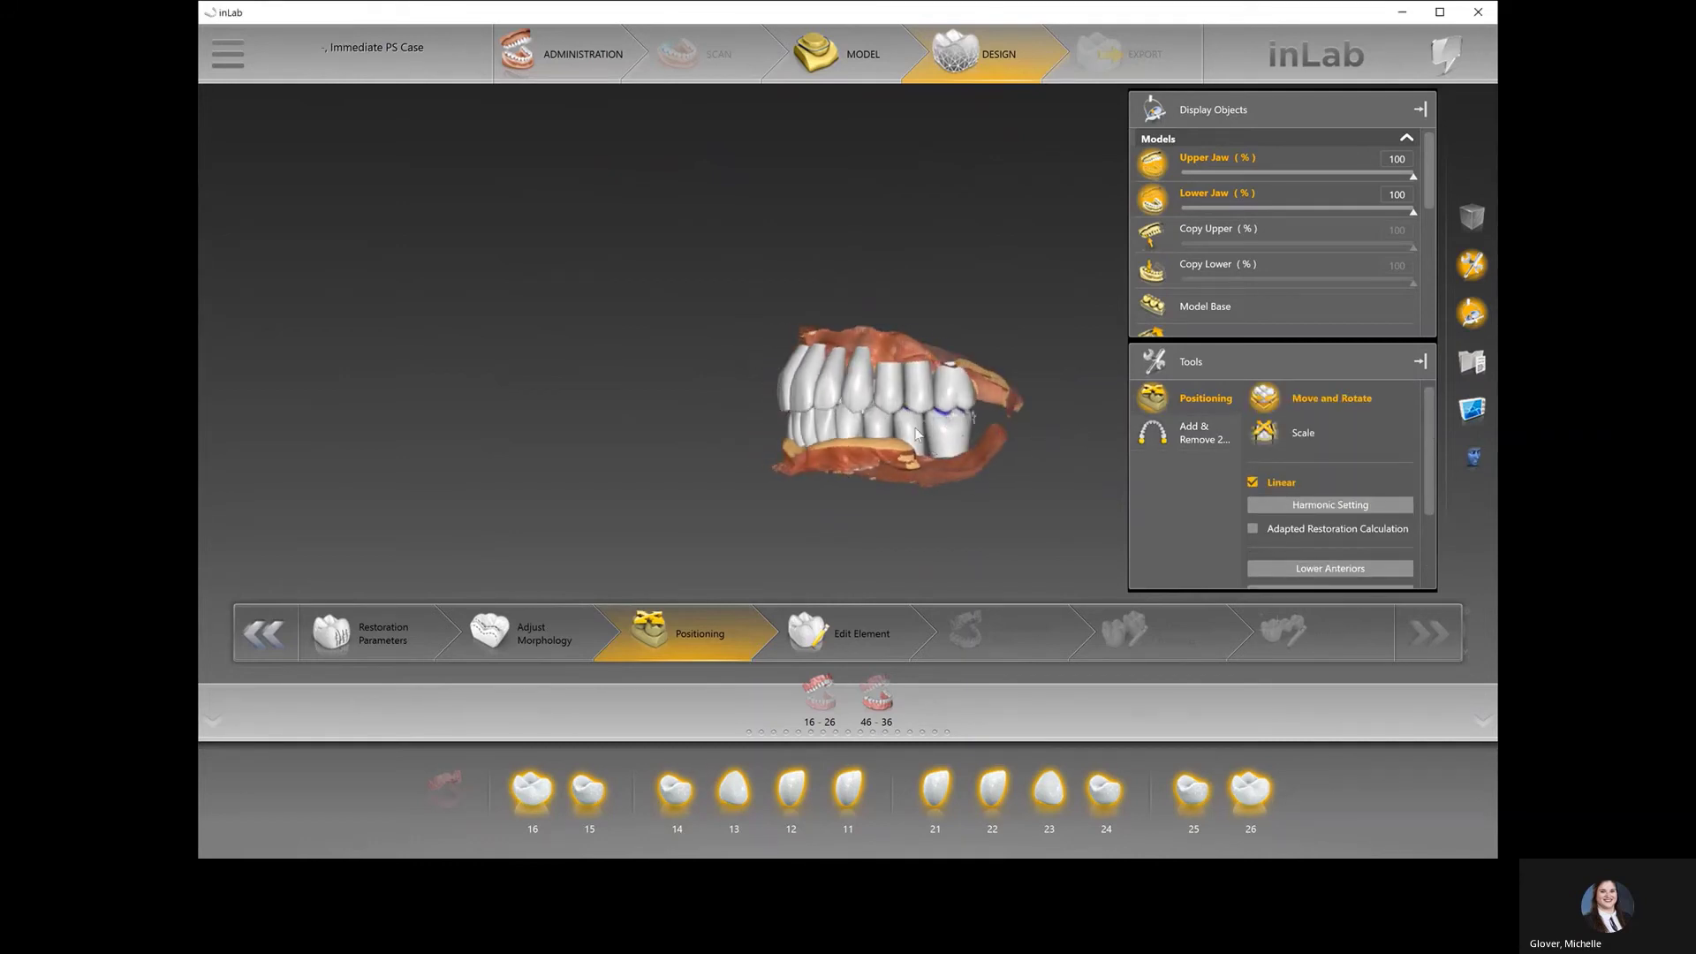
scroll(839, 403, up, 4)
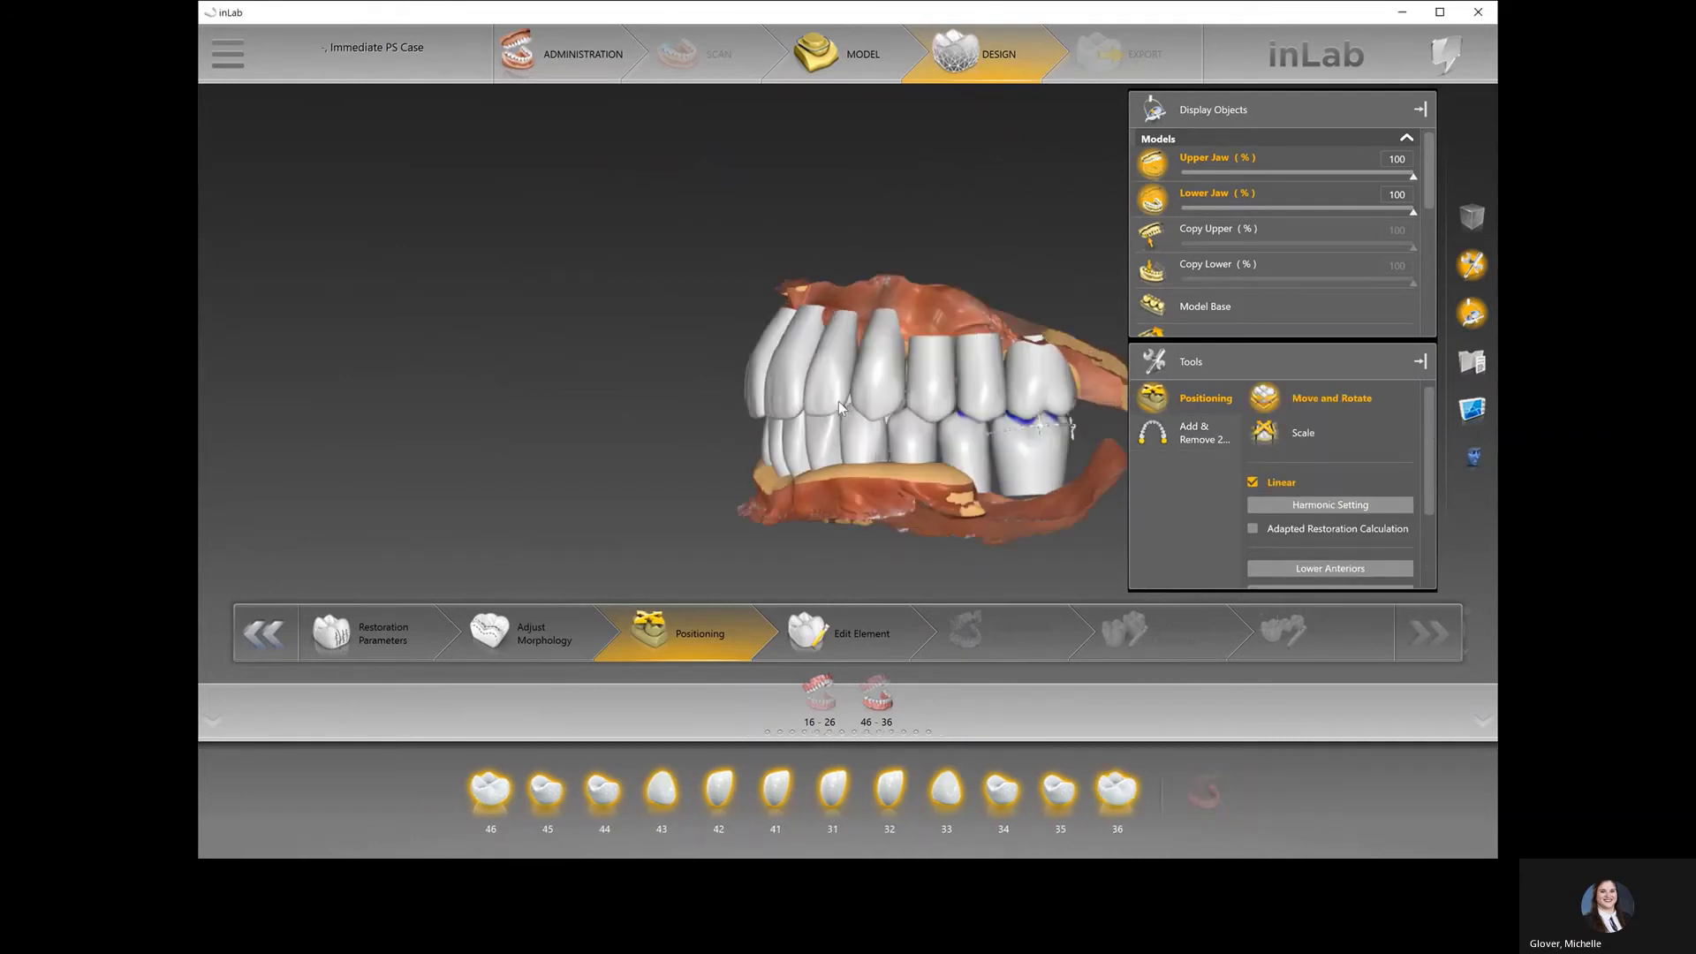
click(886, 381)
scroll(887, 381, up, 4)
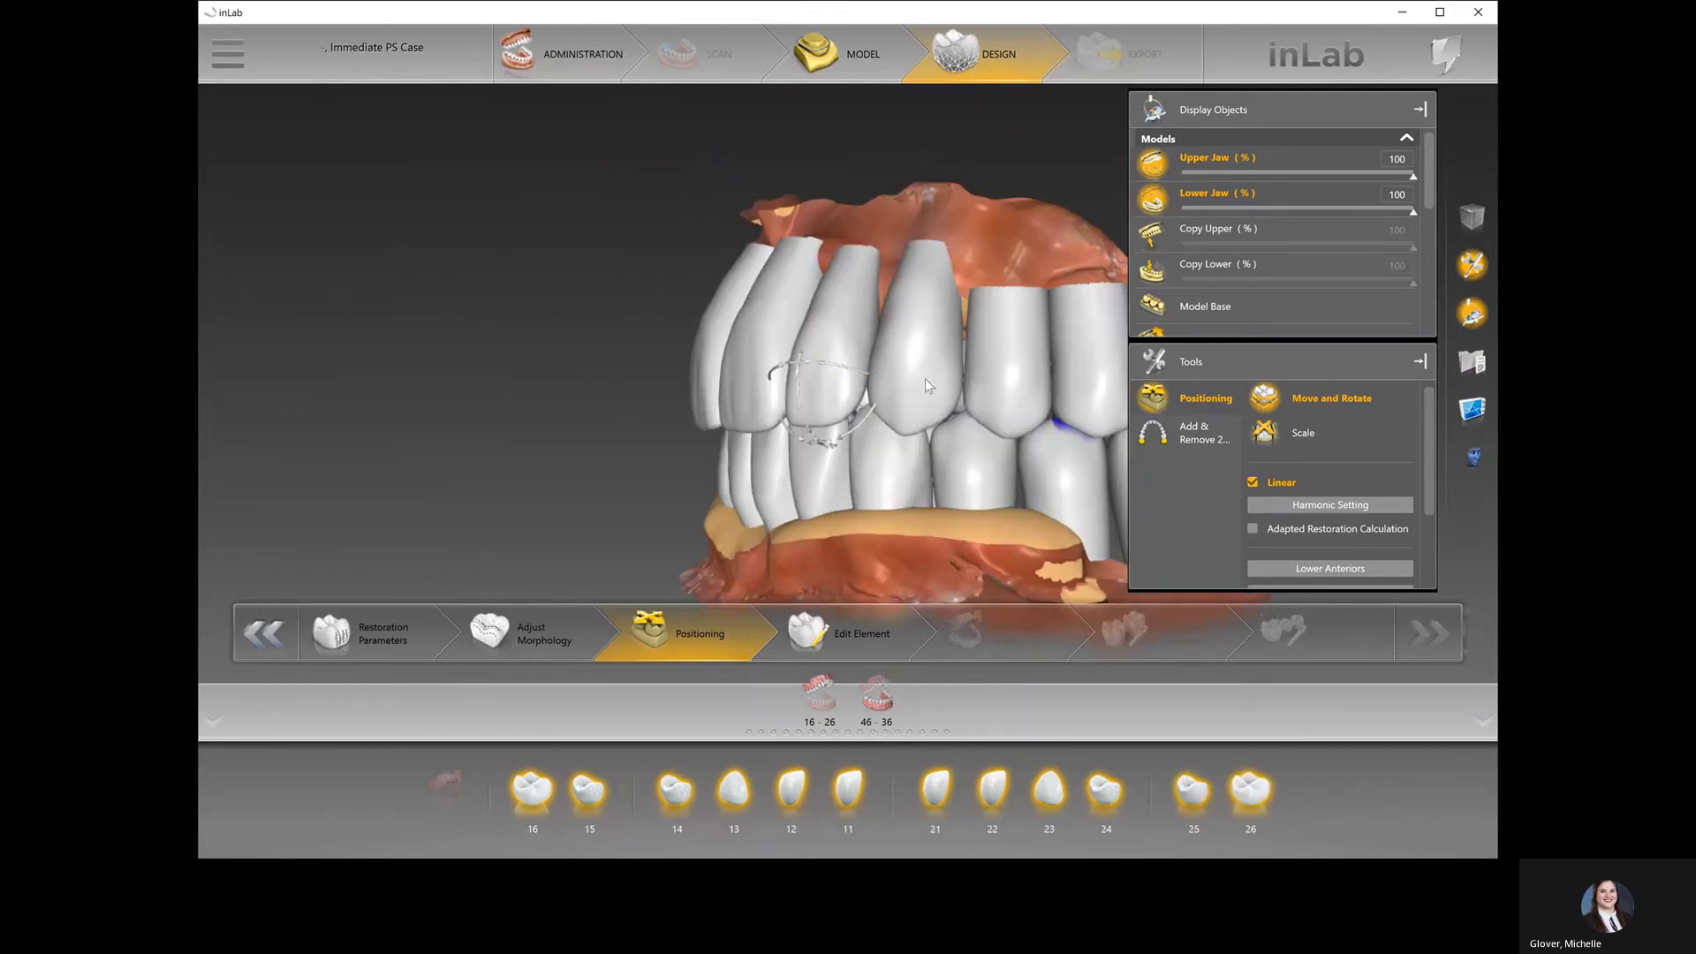
click(925, 378)
drag(906, 376, 890, 375)
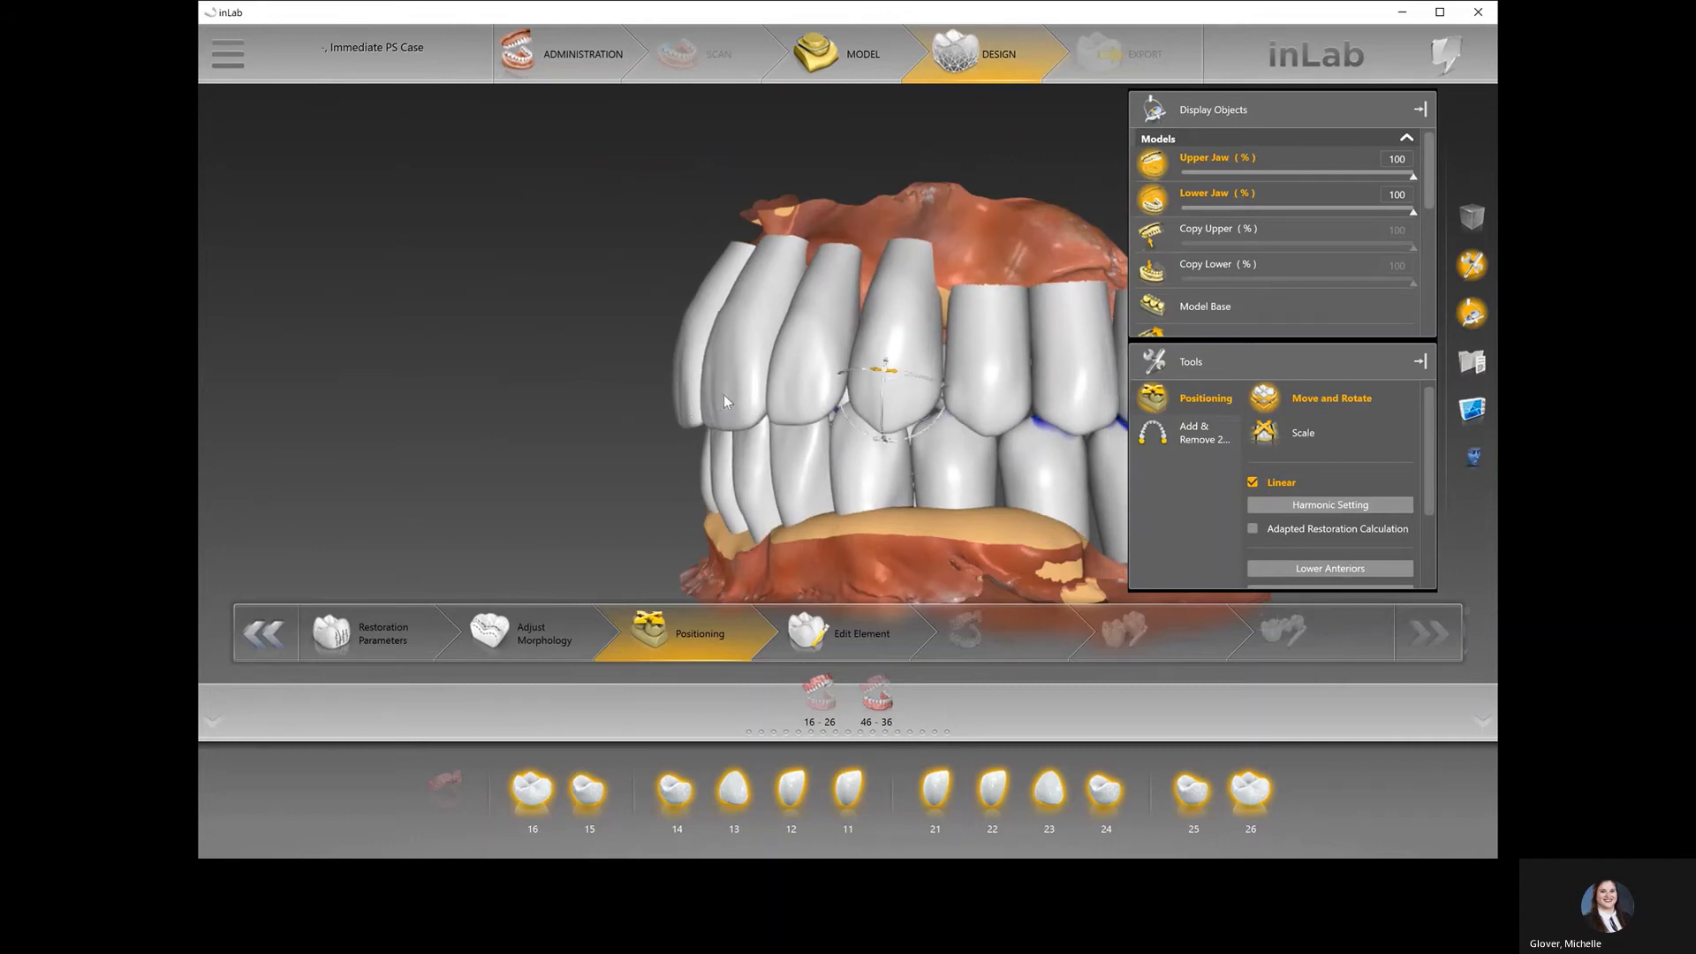
click(723, 374)
drag(689, 410, 690, 409)
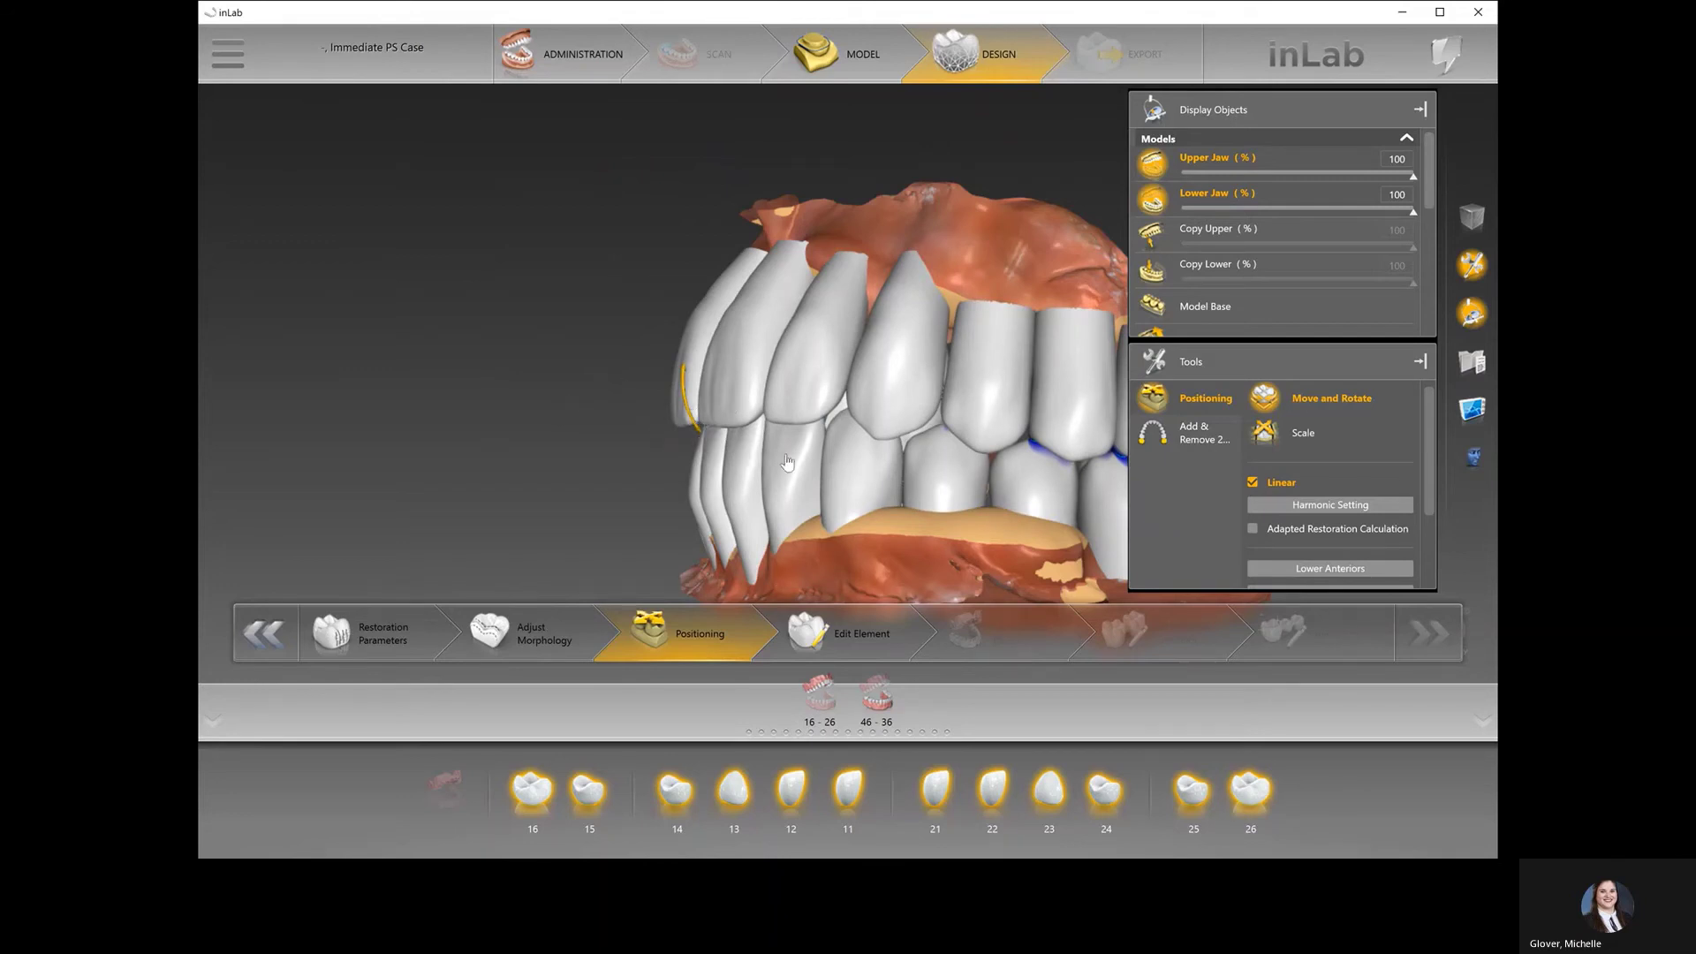
- Examine the repositioned setup from the front, and check both arches and the lower occlusal contacts with the jaws opened
drag(1000, 482, 1024, 464)
click(1022, 458)
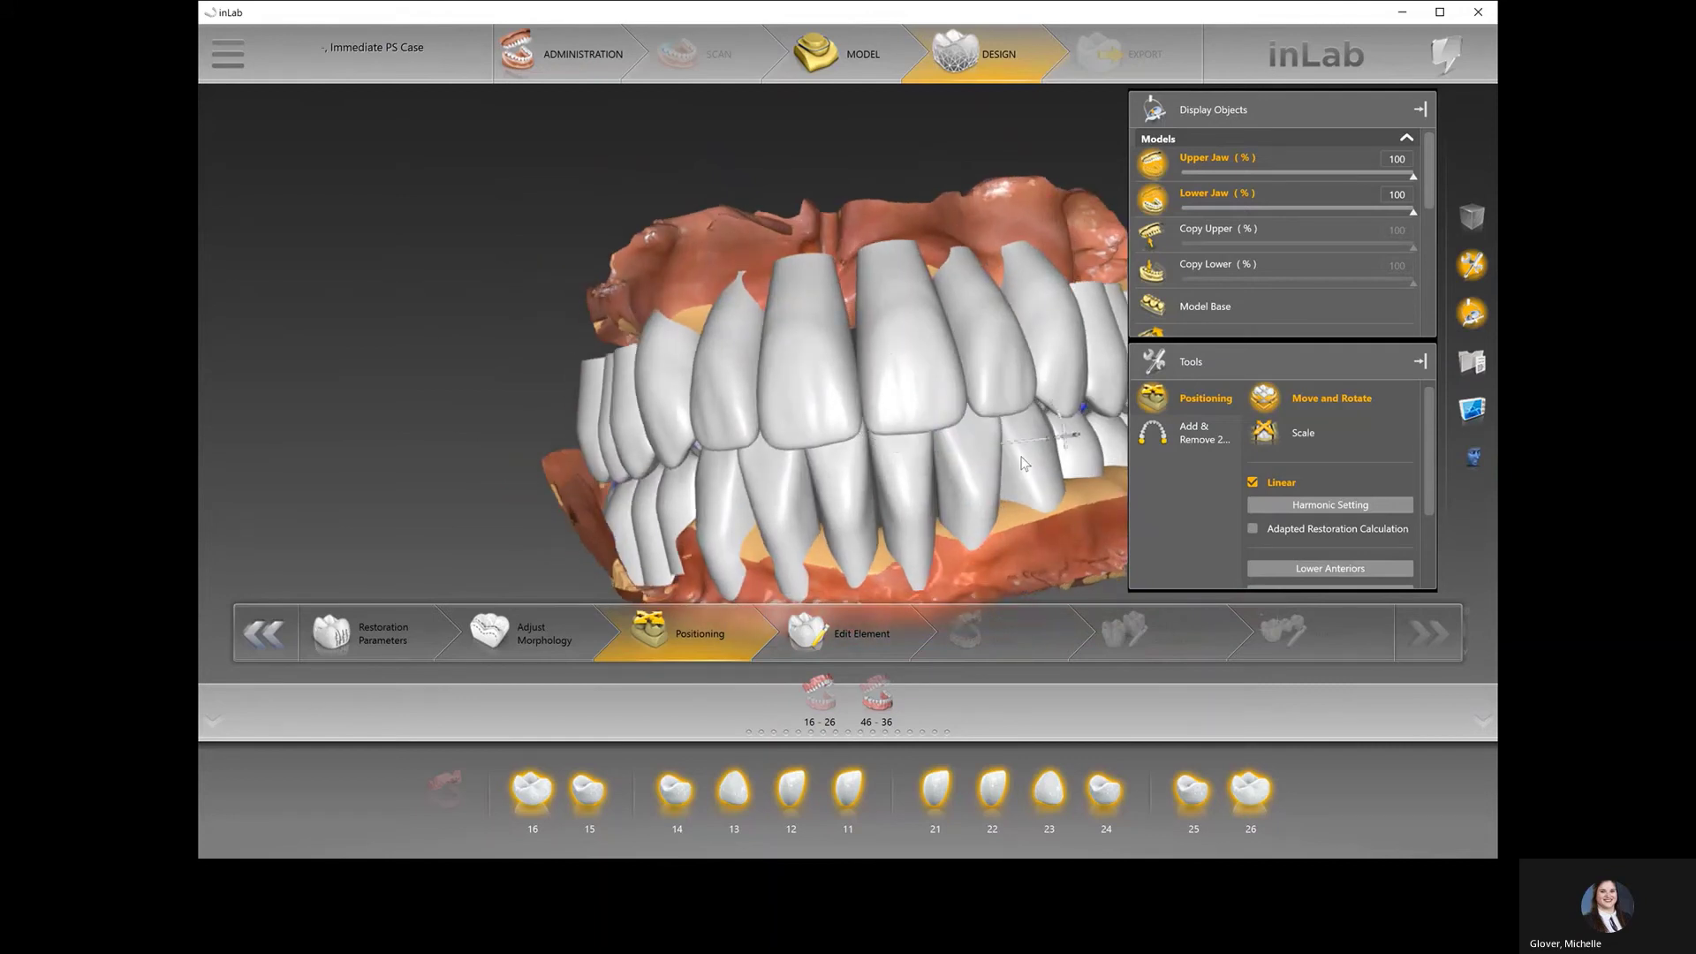
scroll(1021, 457, down, 5)
drag(1051, 366, 1042, 421)
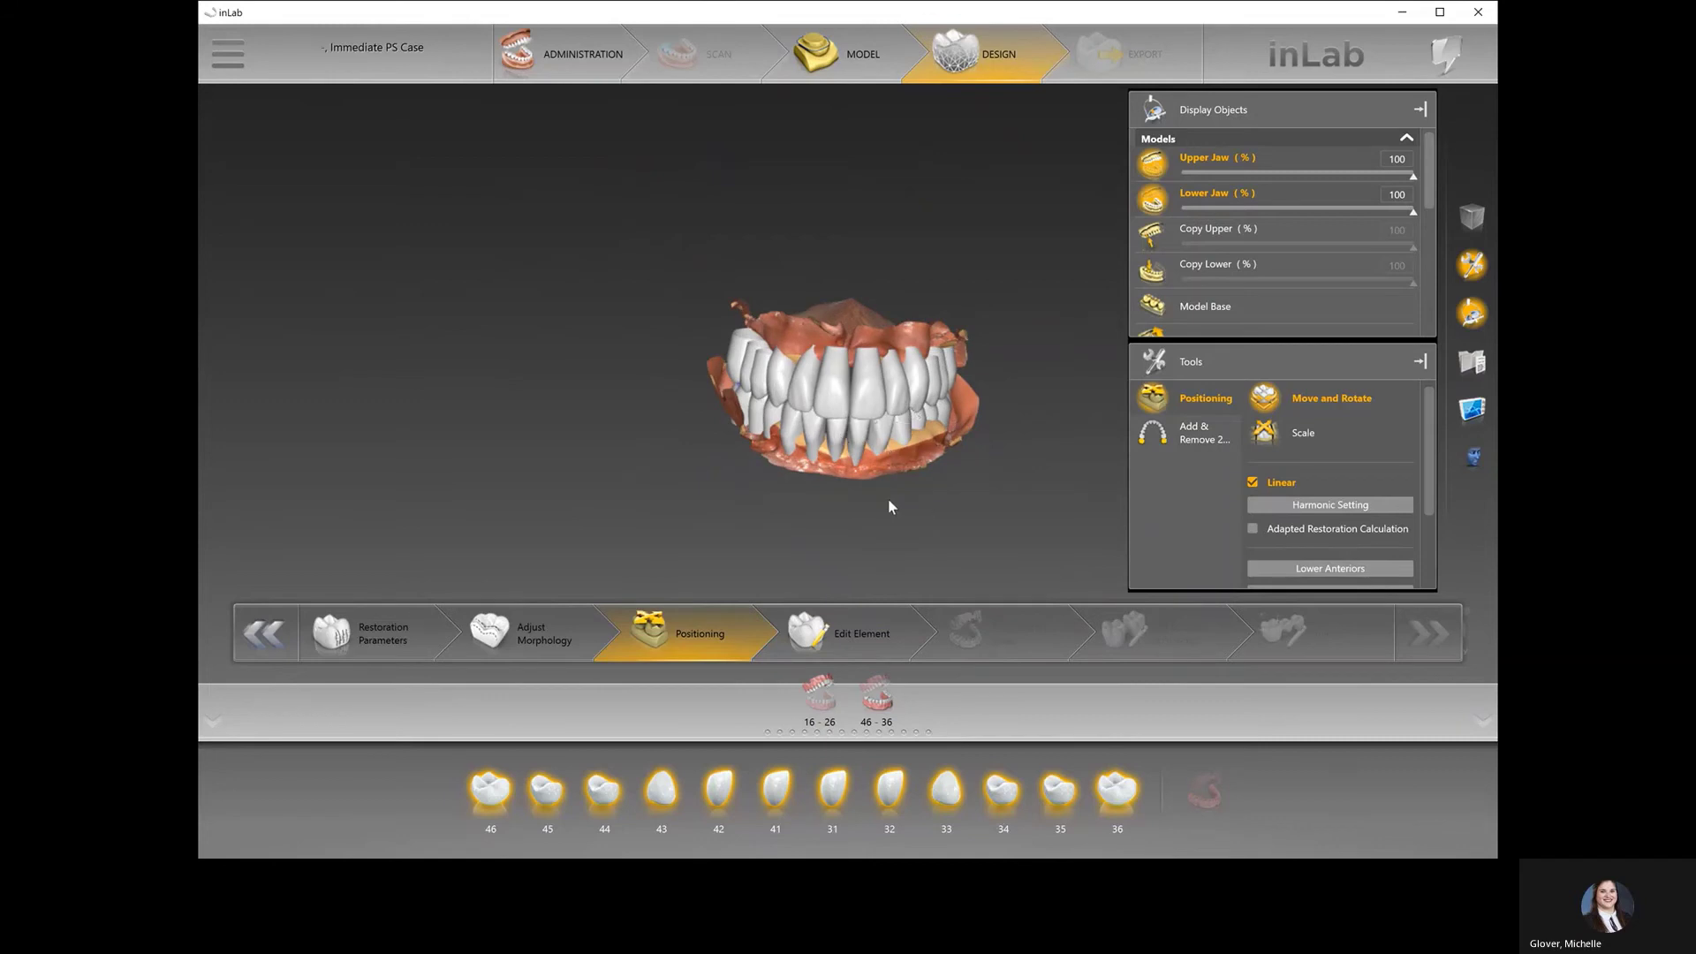
click(873, 403)
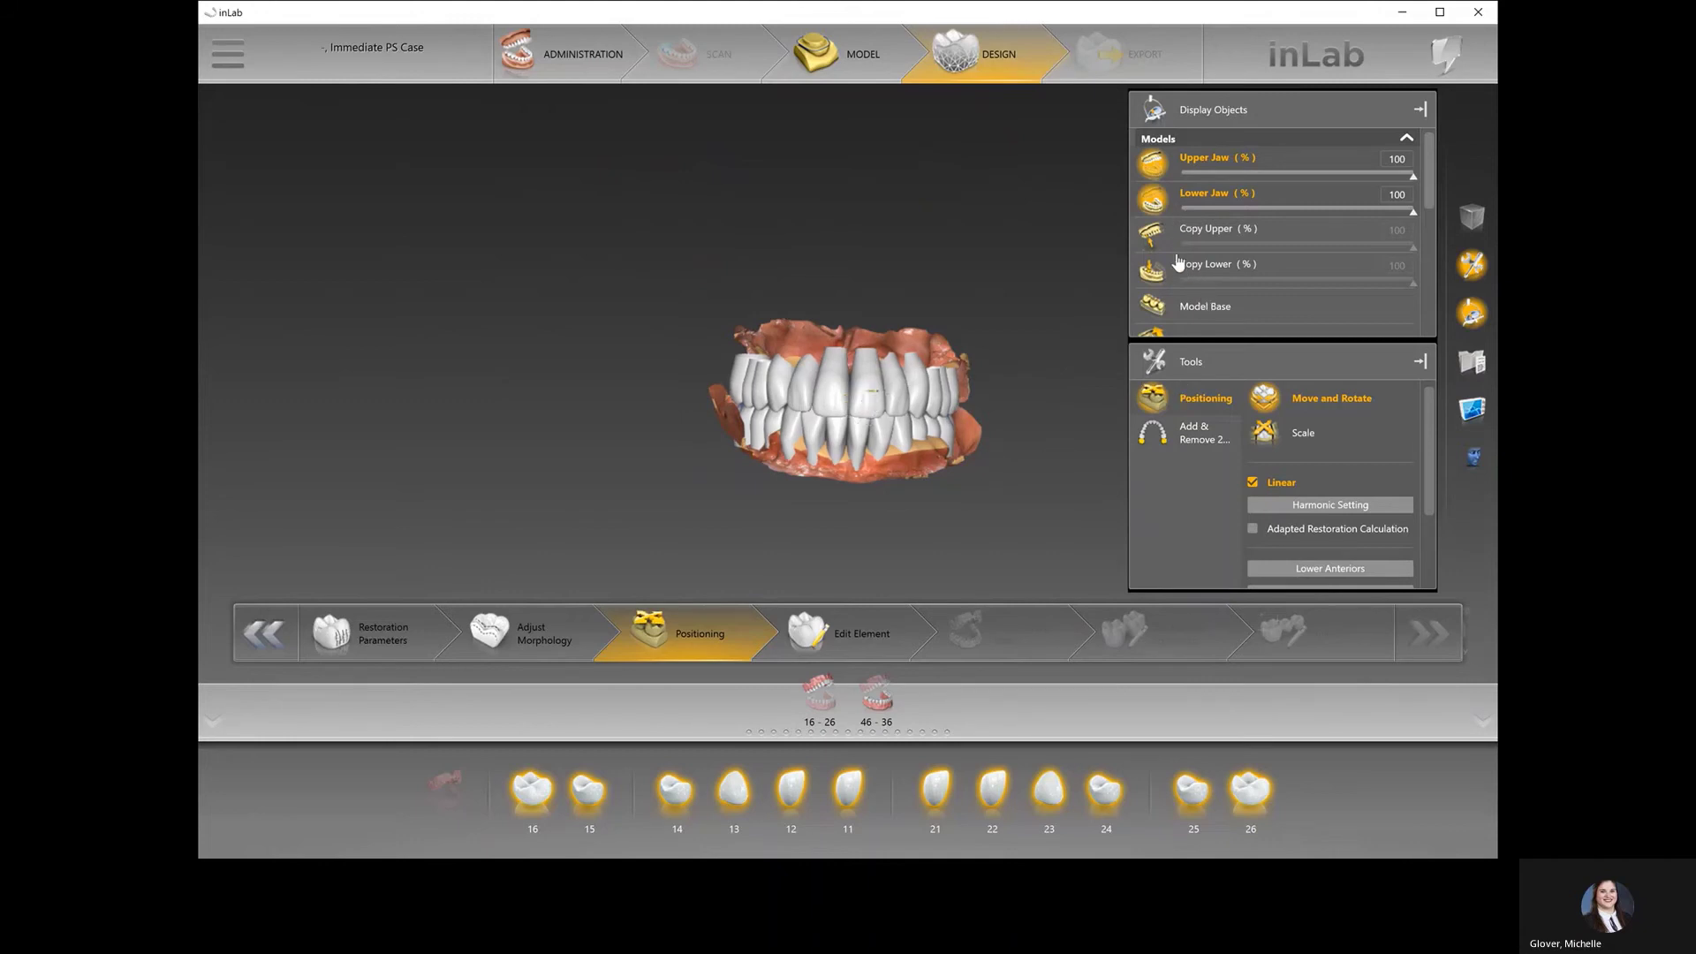
scroll(1188, 314, down, 1)
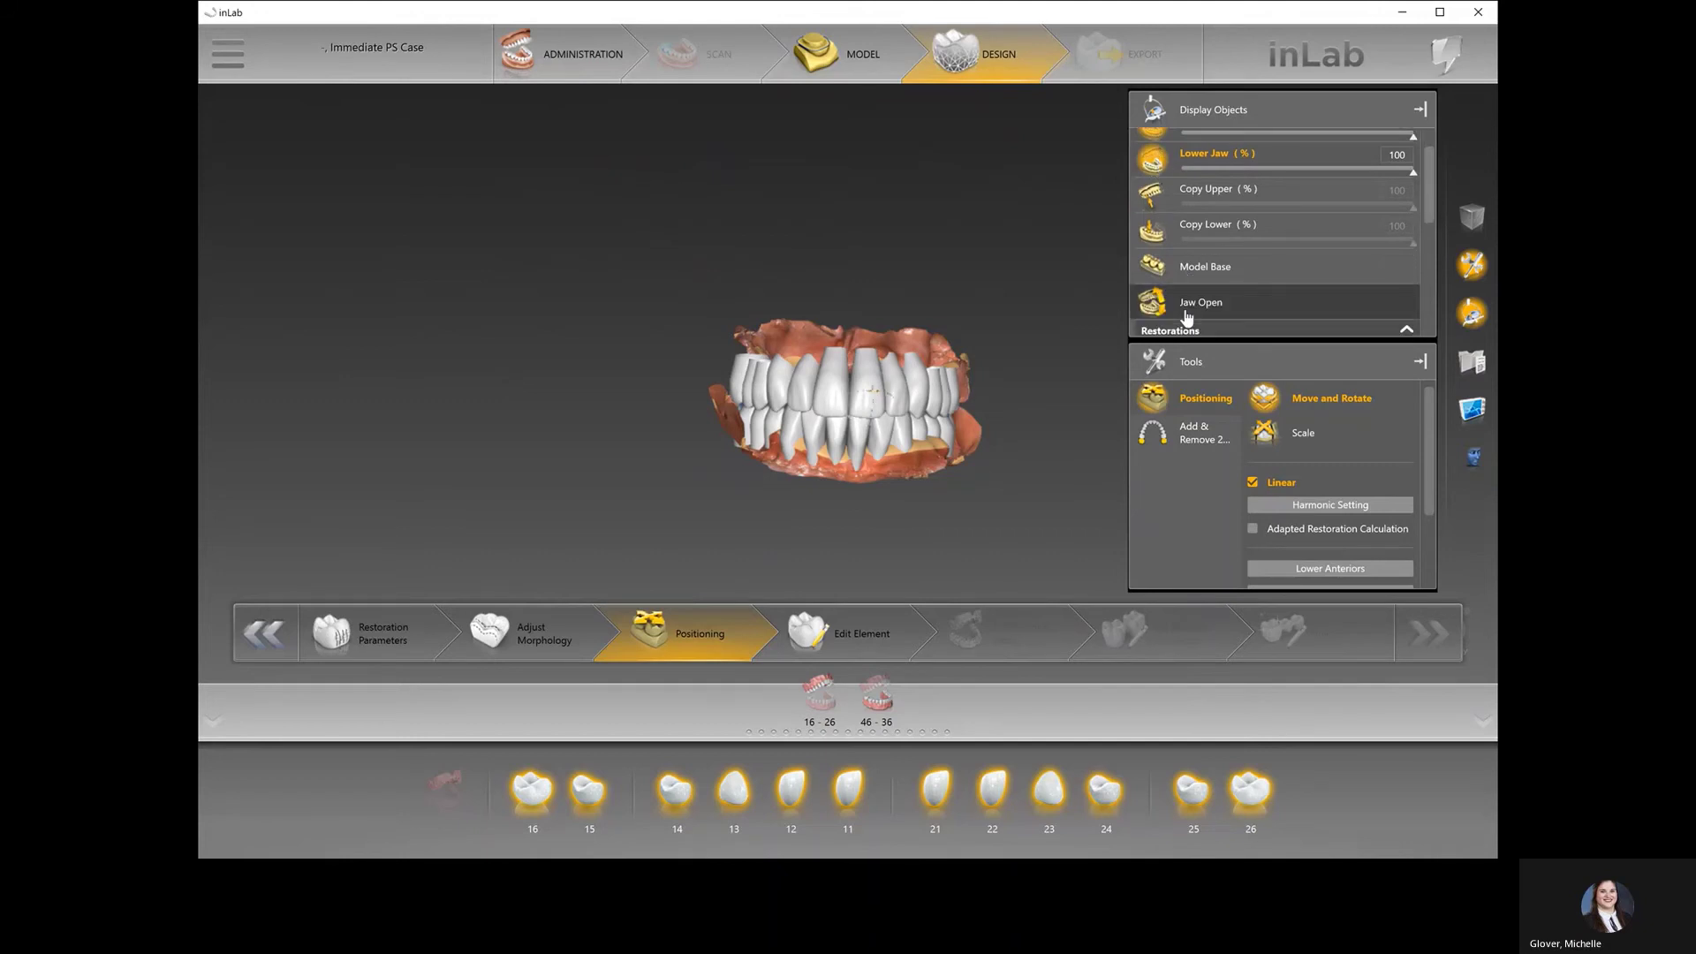
click(1188, 309)
right_drag(861, 258, 854, 336)
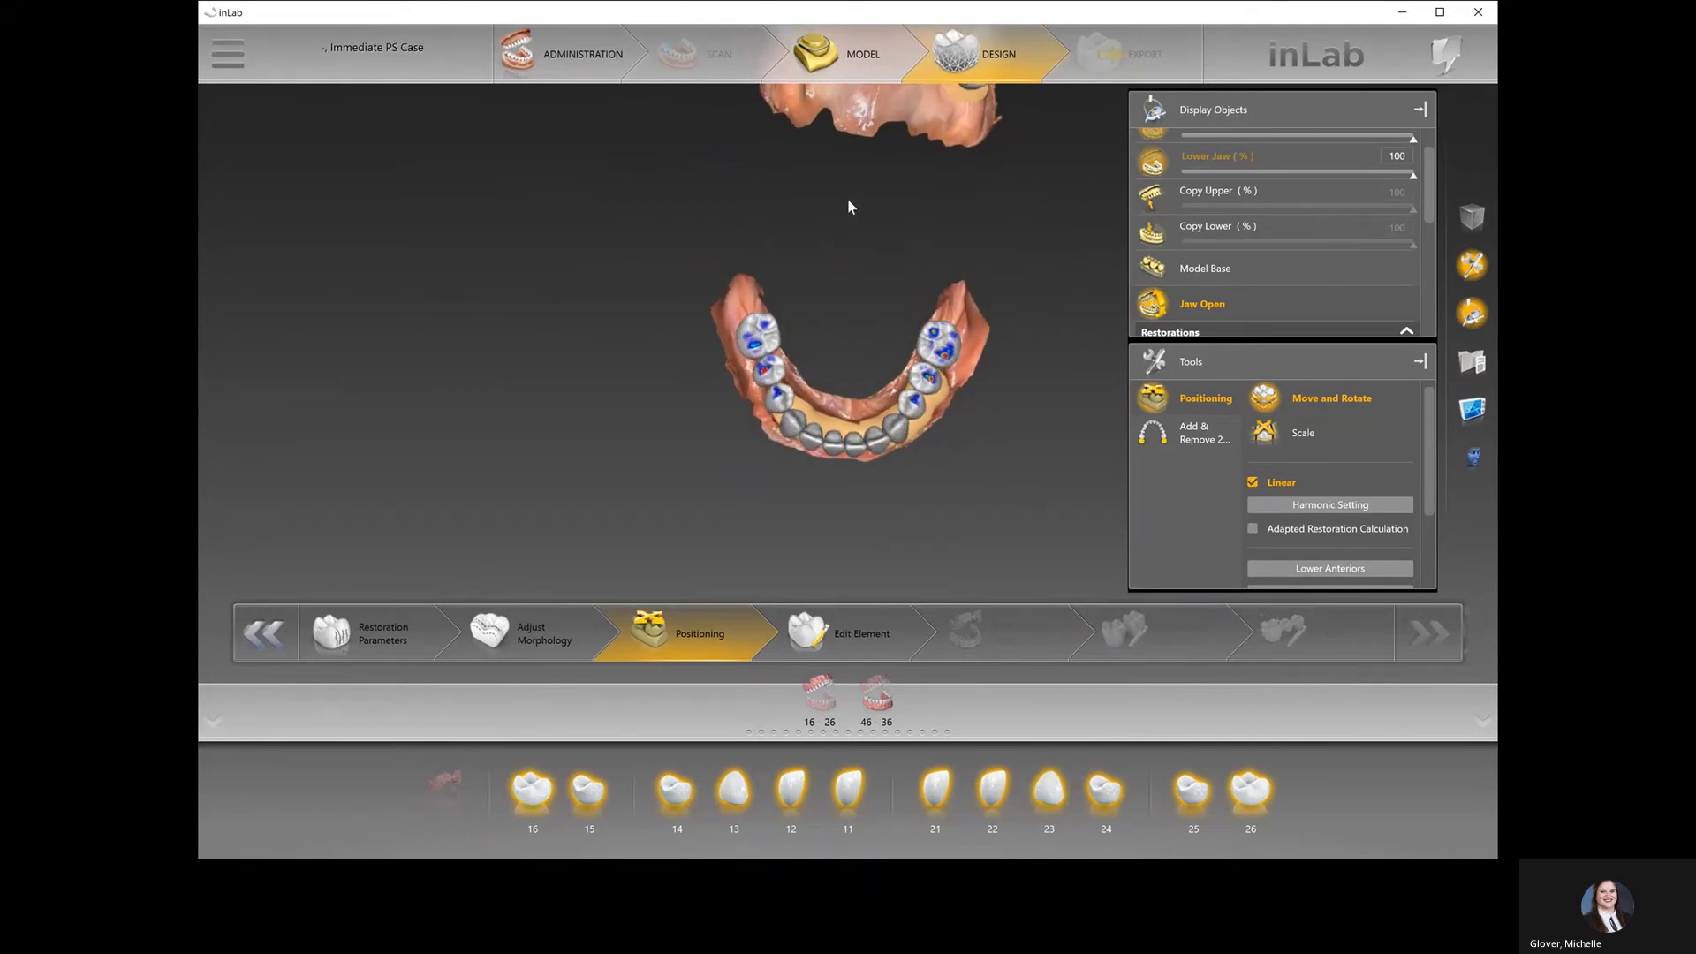
right_drag(848, 205, 791, 355)
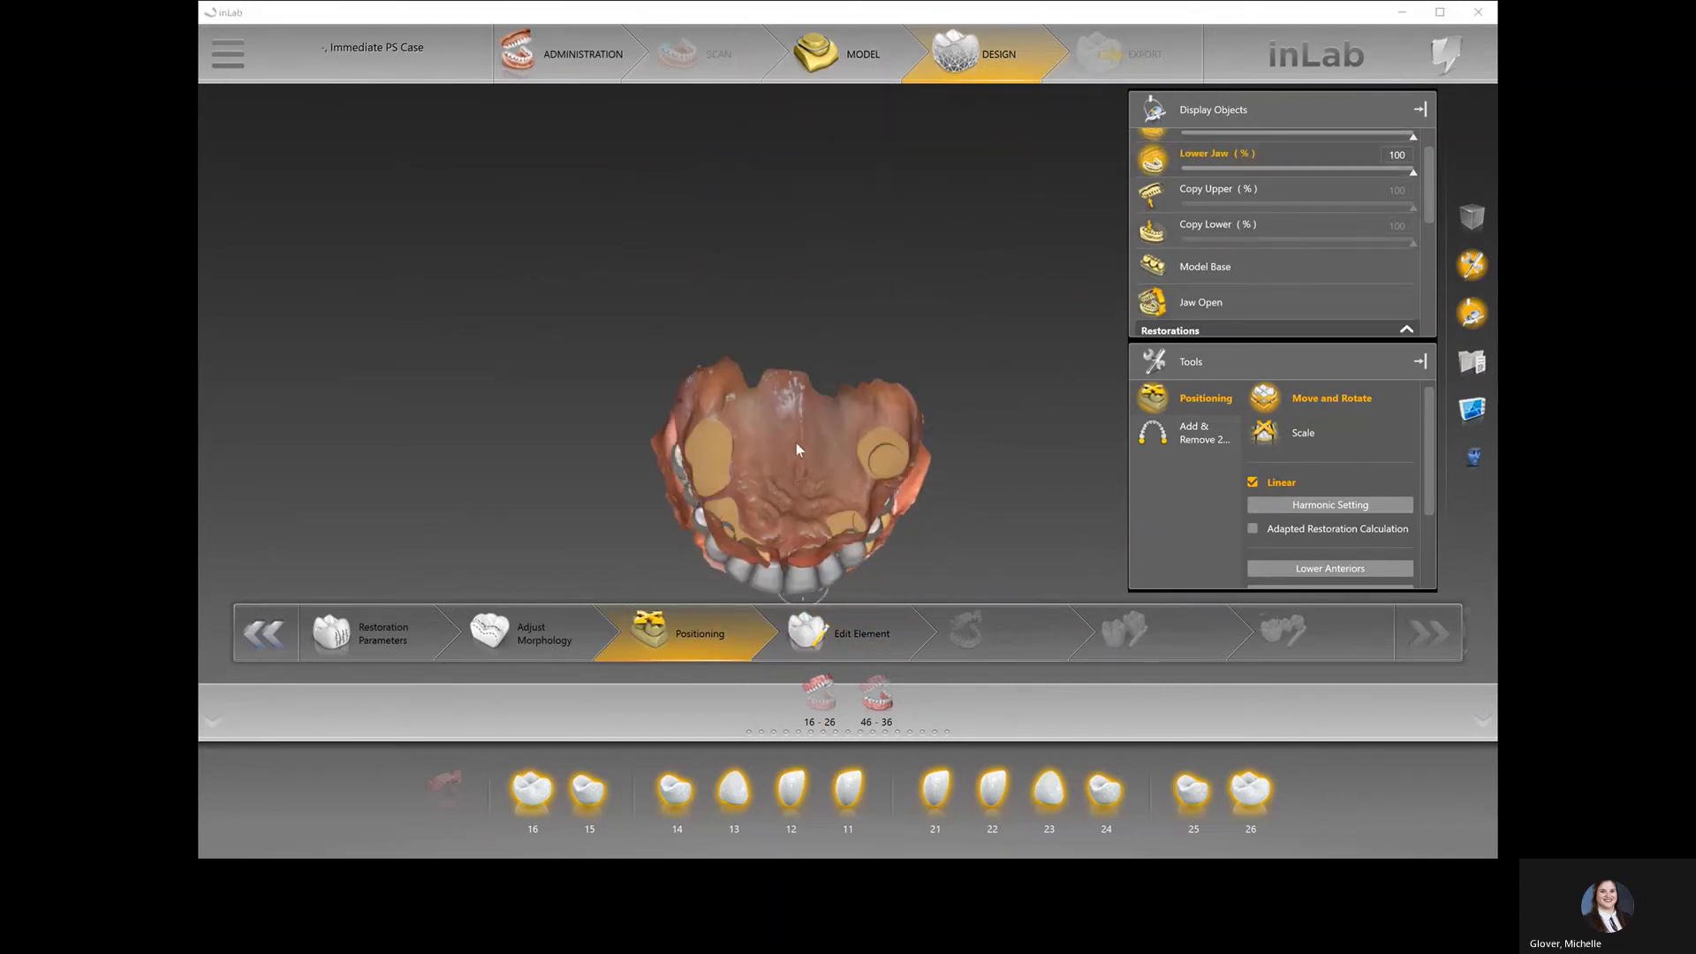
click(877, 696)
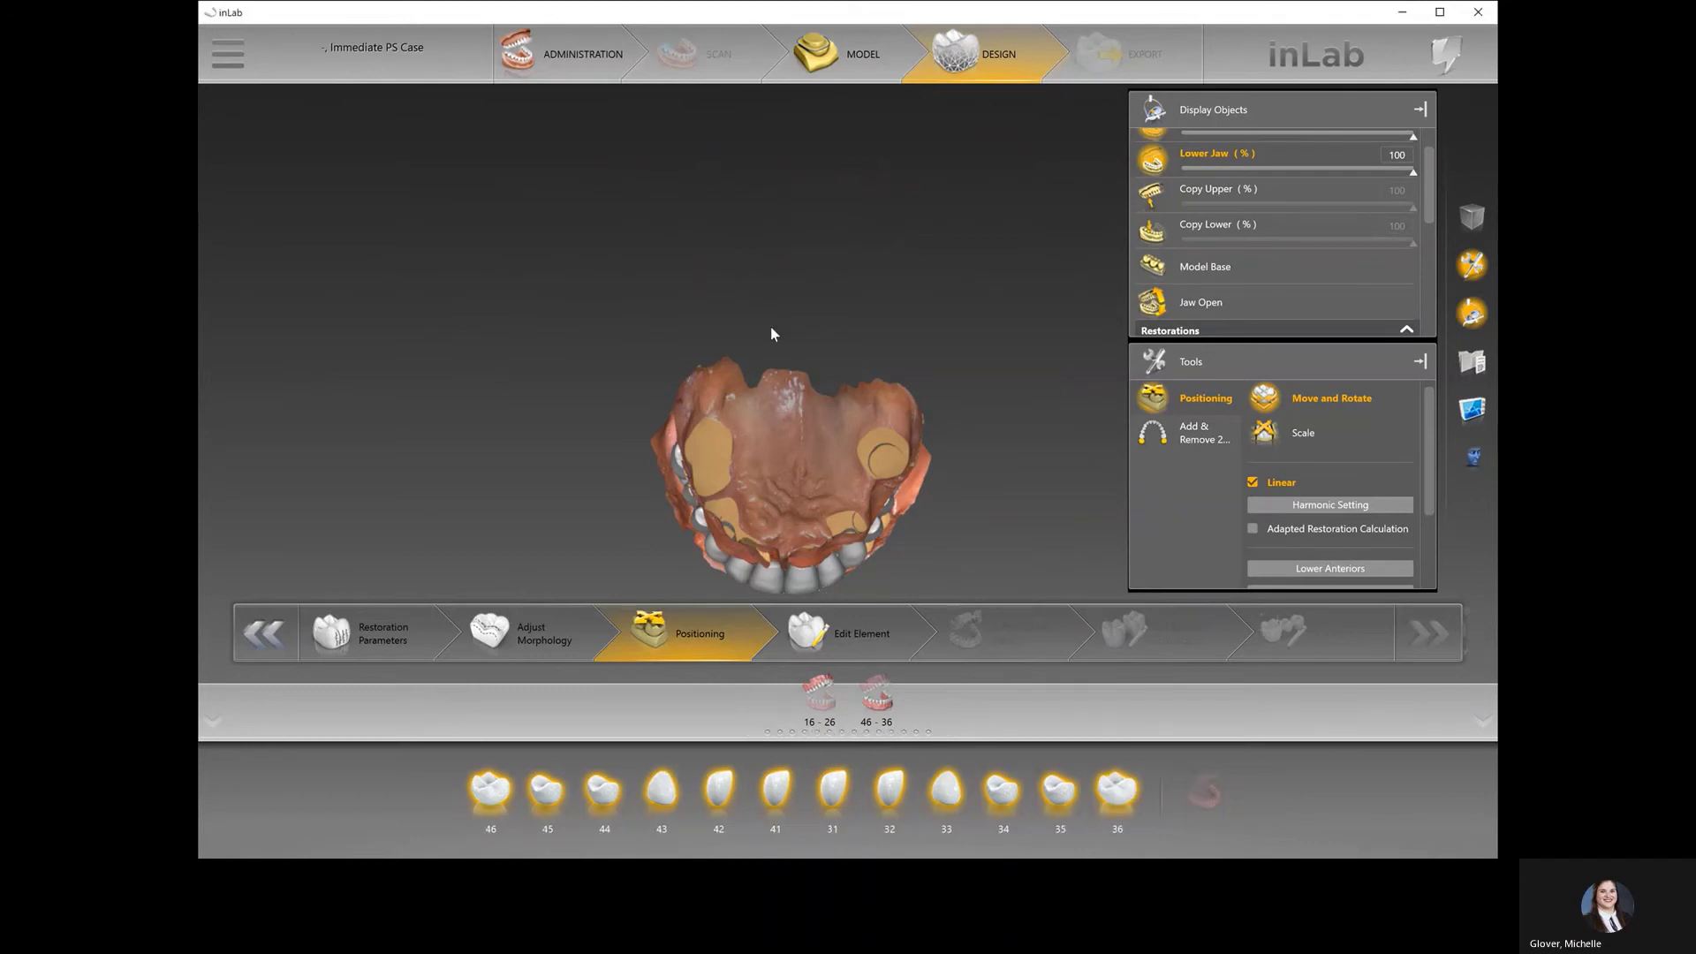
drag(749, 254, 814, 227)
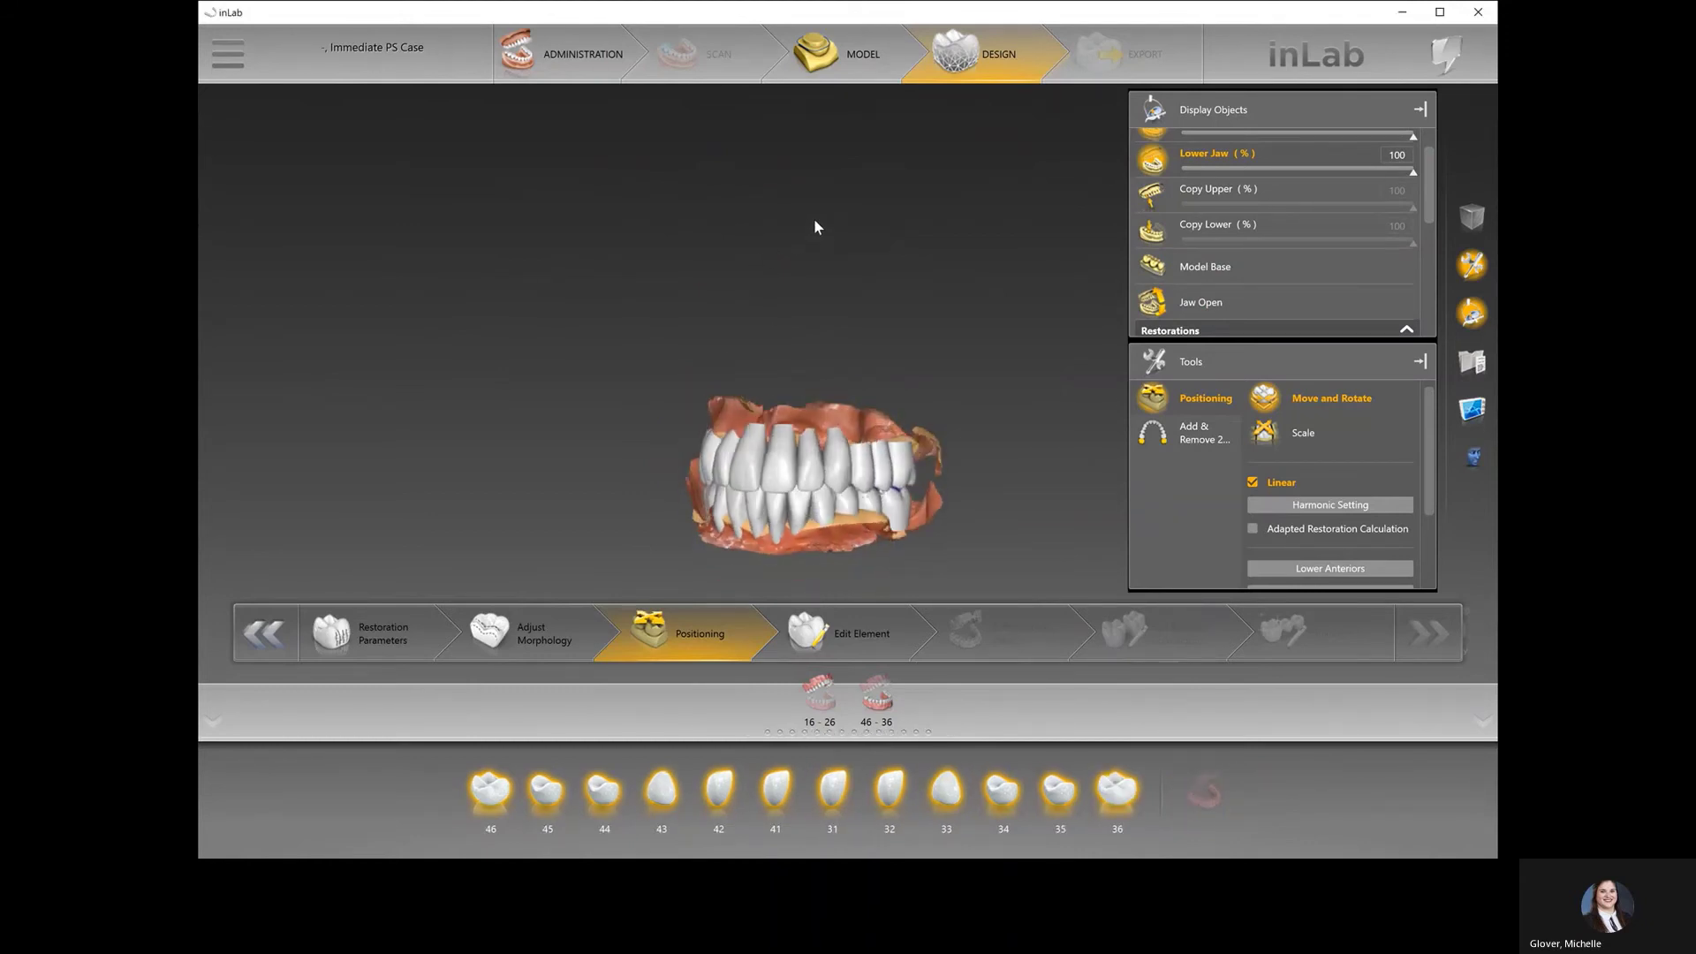
- Calculate the tooth proposals for Edit Element and select the upper anteriors 13 to 23 as a group
click(864, 636)
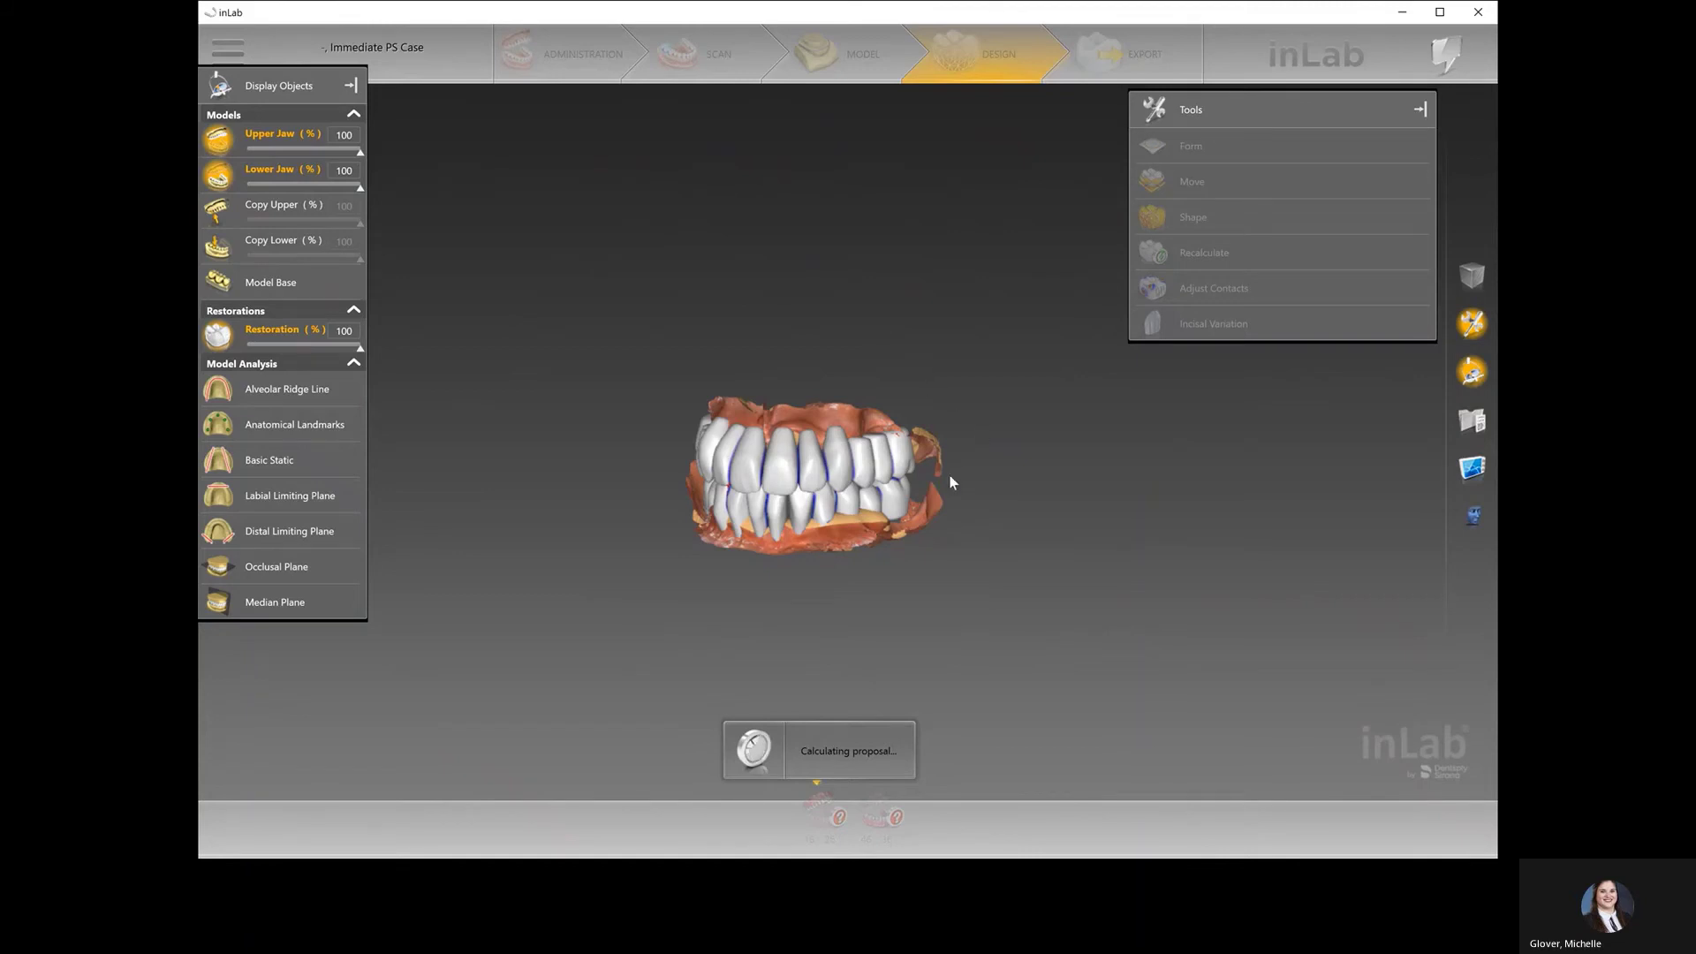
mouse_move(956, 452)
mouse_down()
mouse_move(989, 432)
mouse_move(985, 453)
mouse_up()
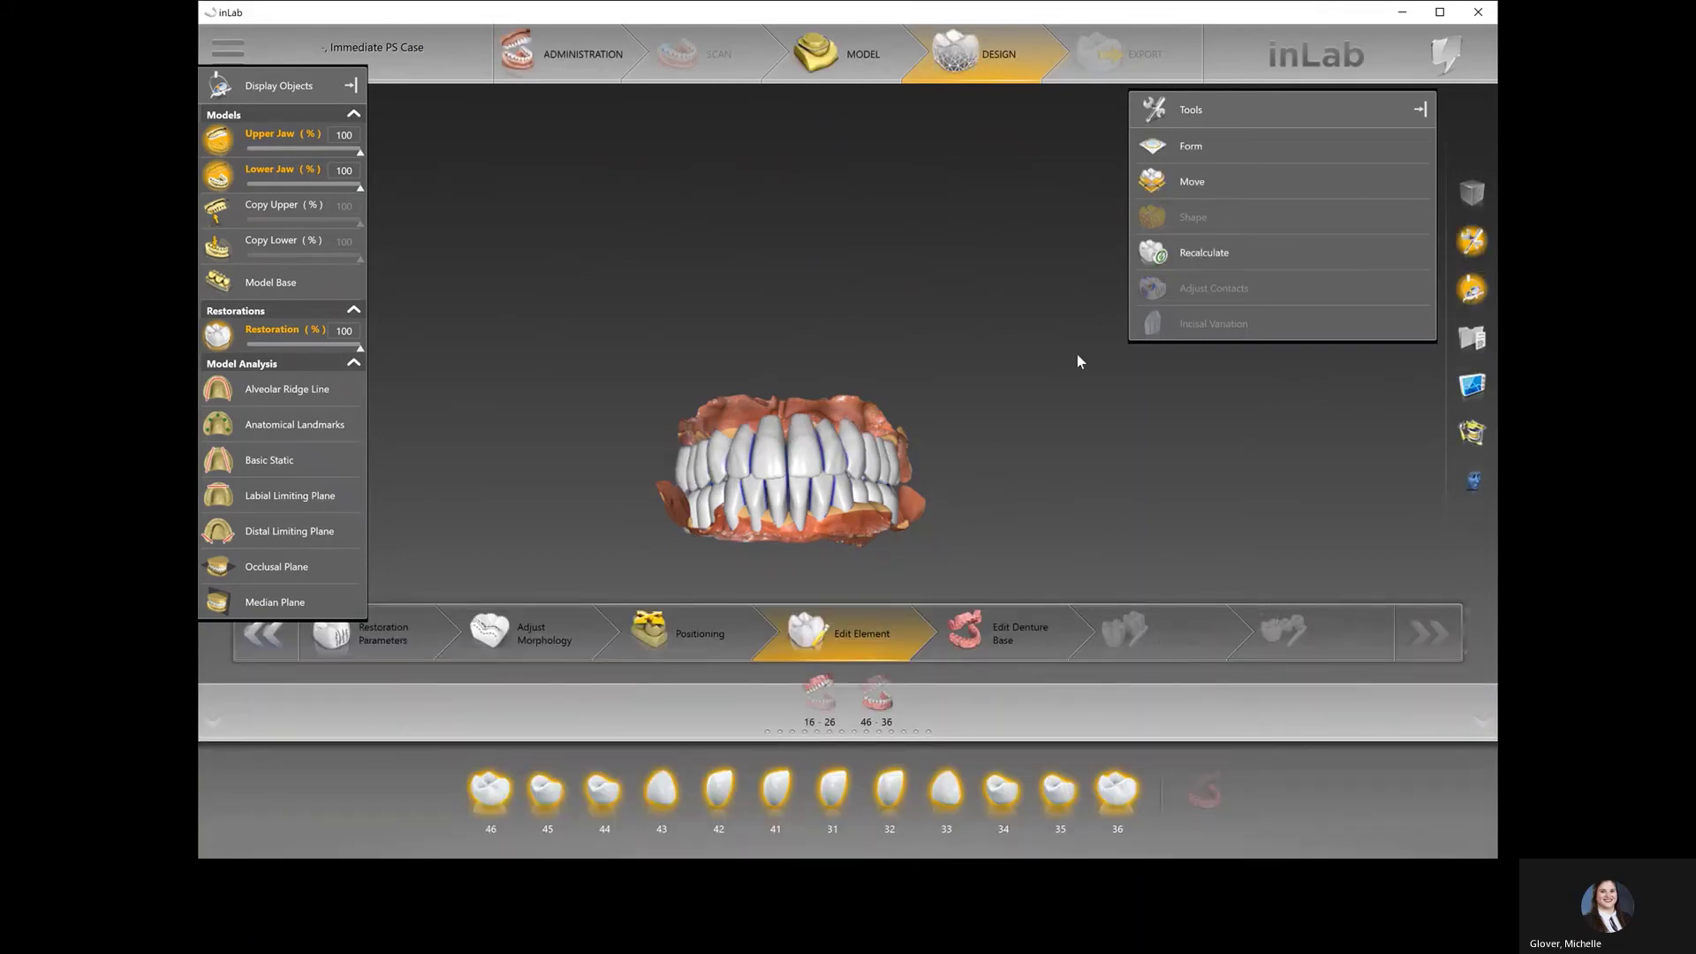
click(831, 716)
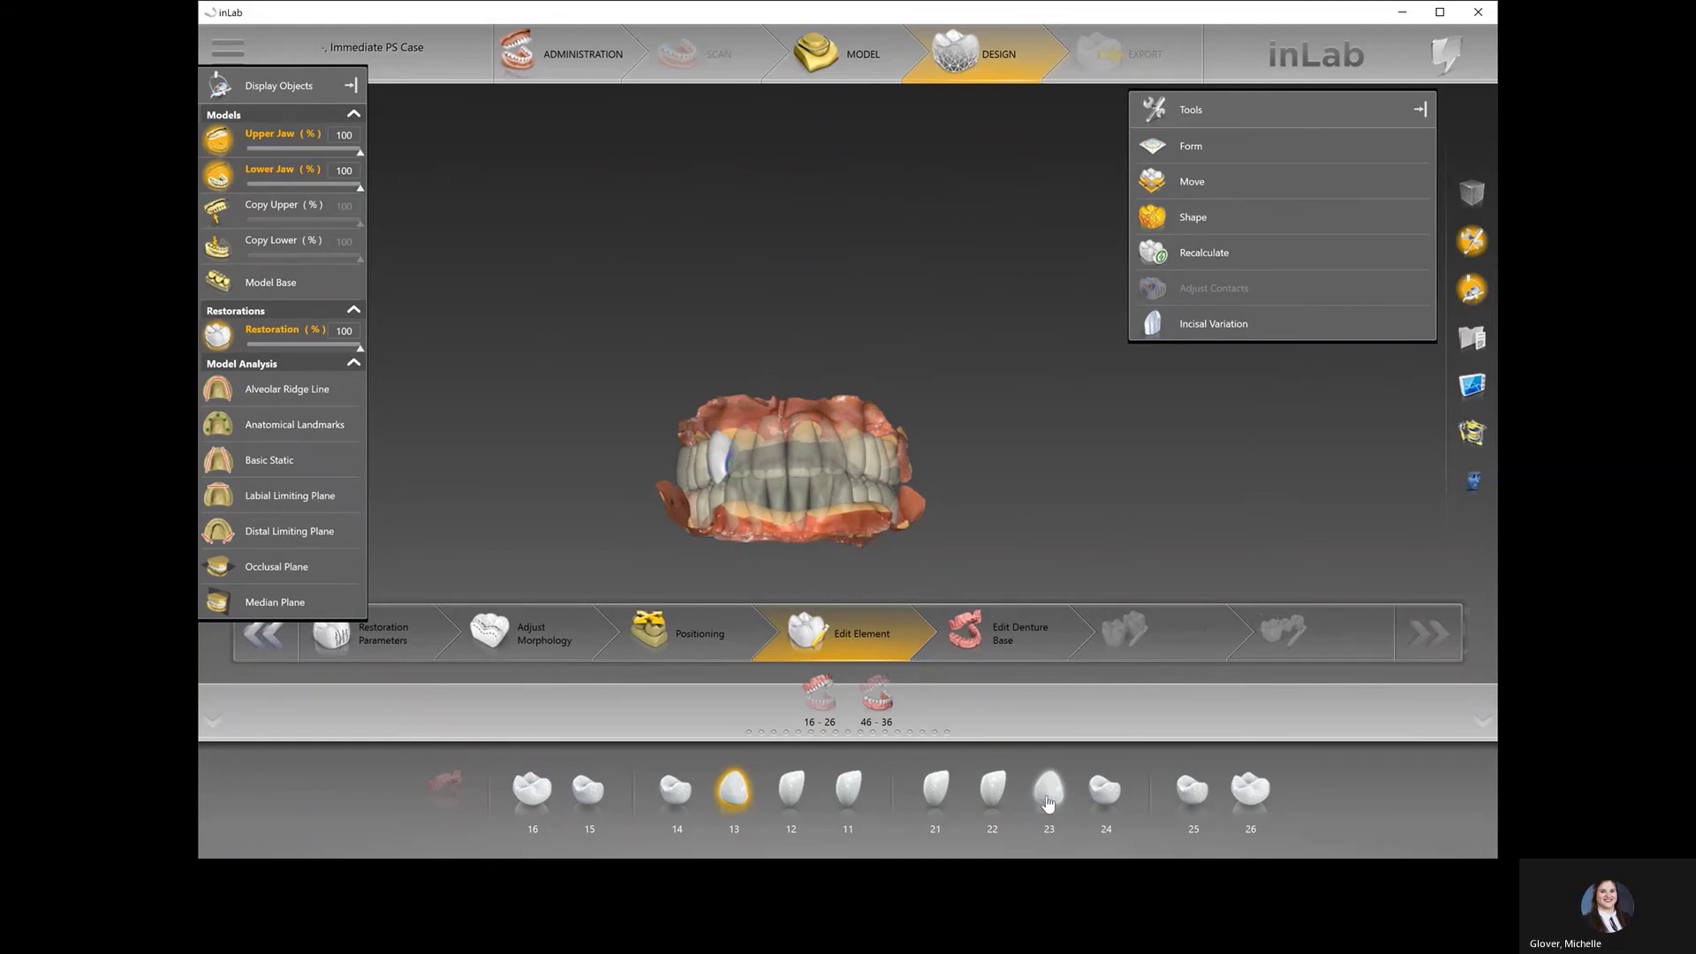
shift+click(1048, 800)
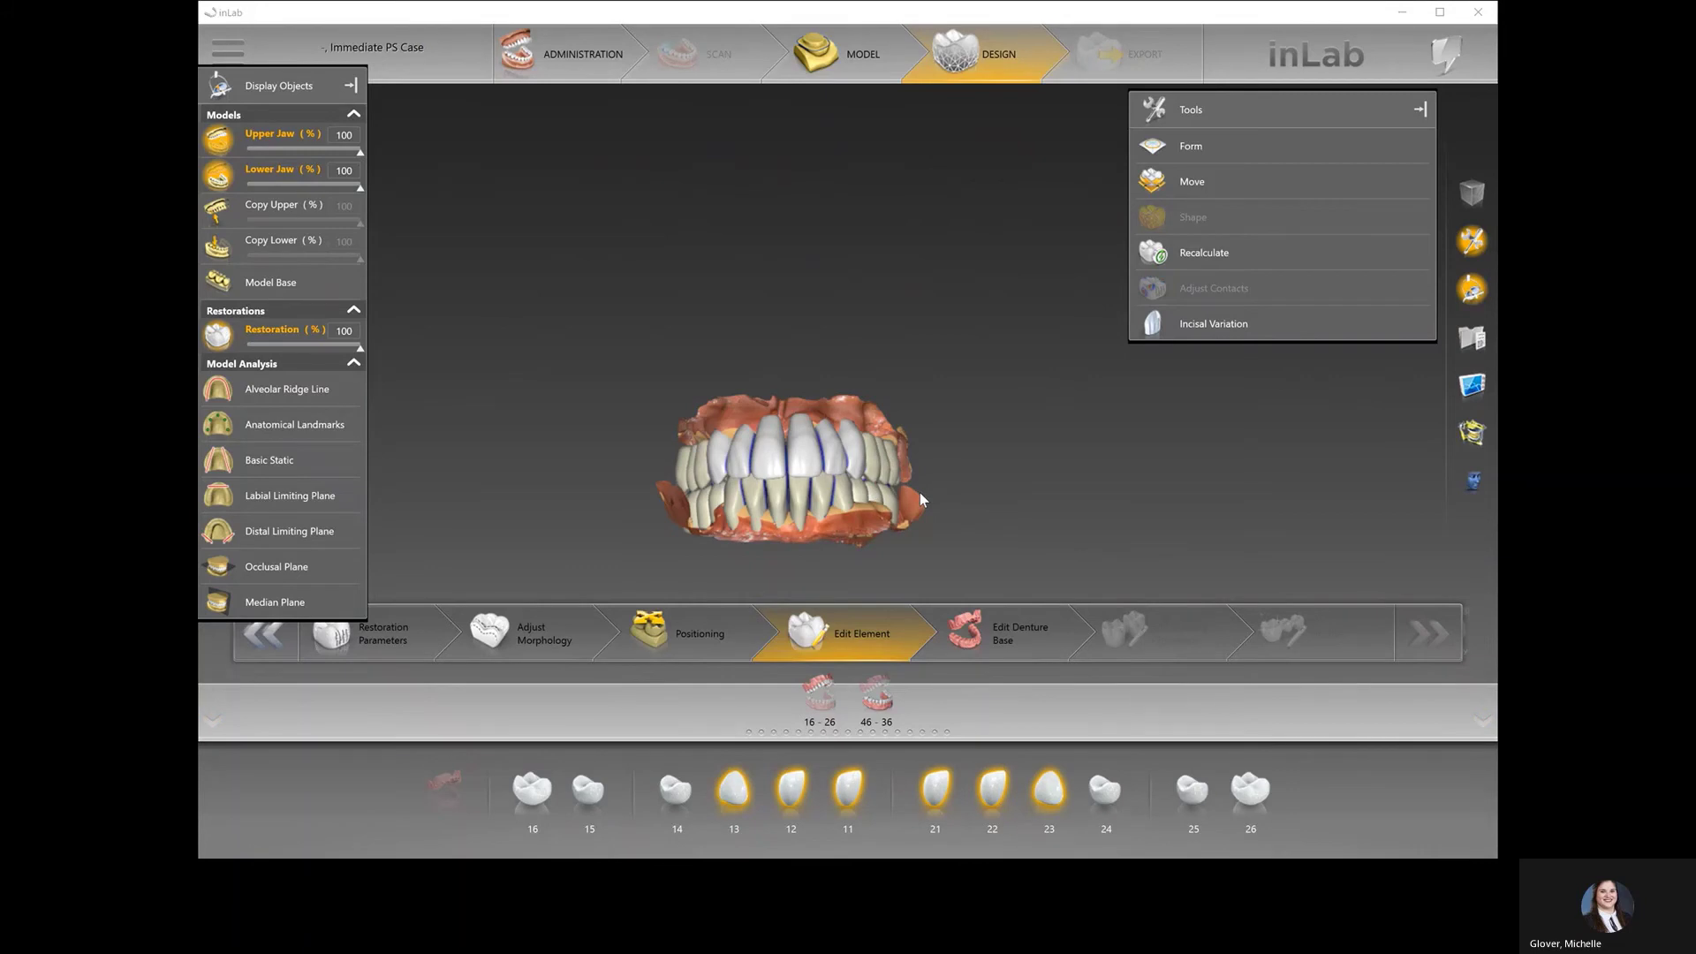
scroll(920, 491, up, 2)
scroll(919, 491, up, 2)
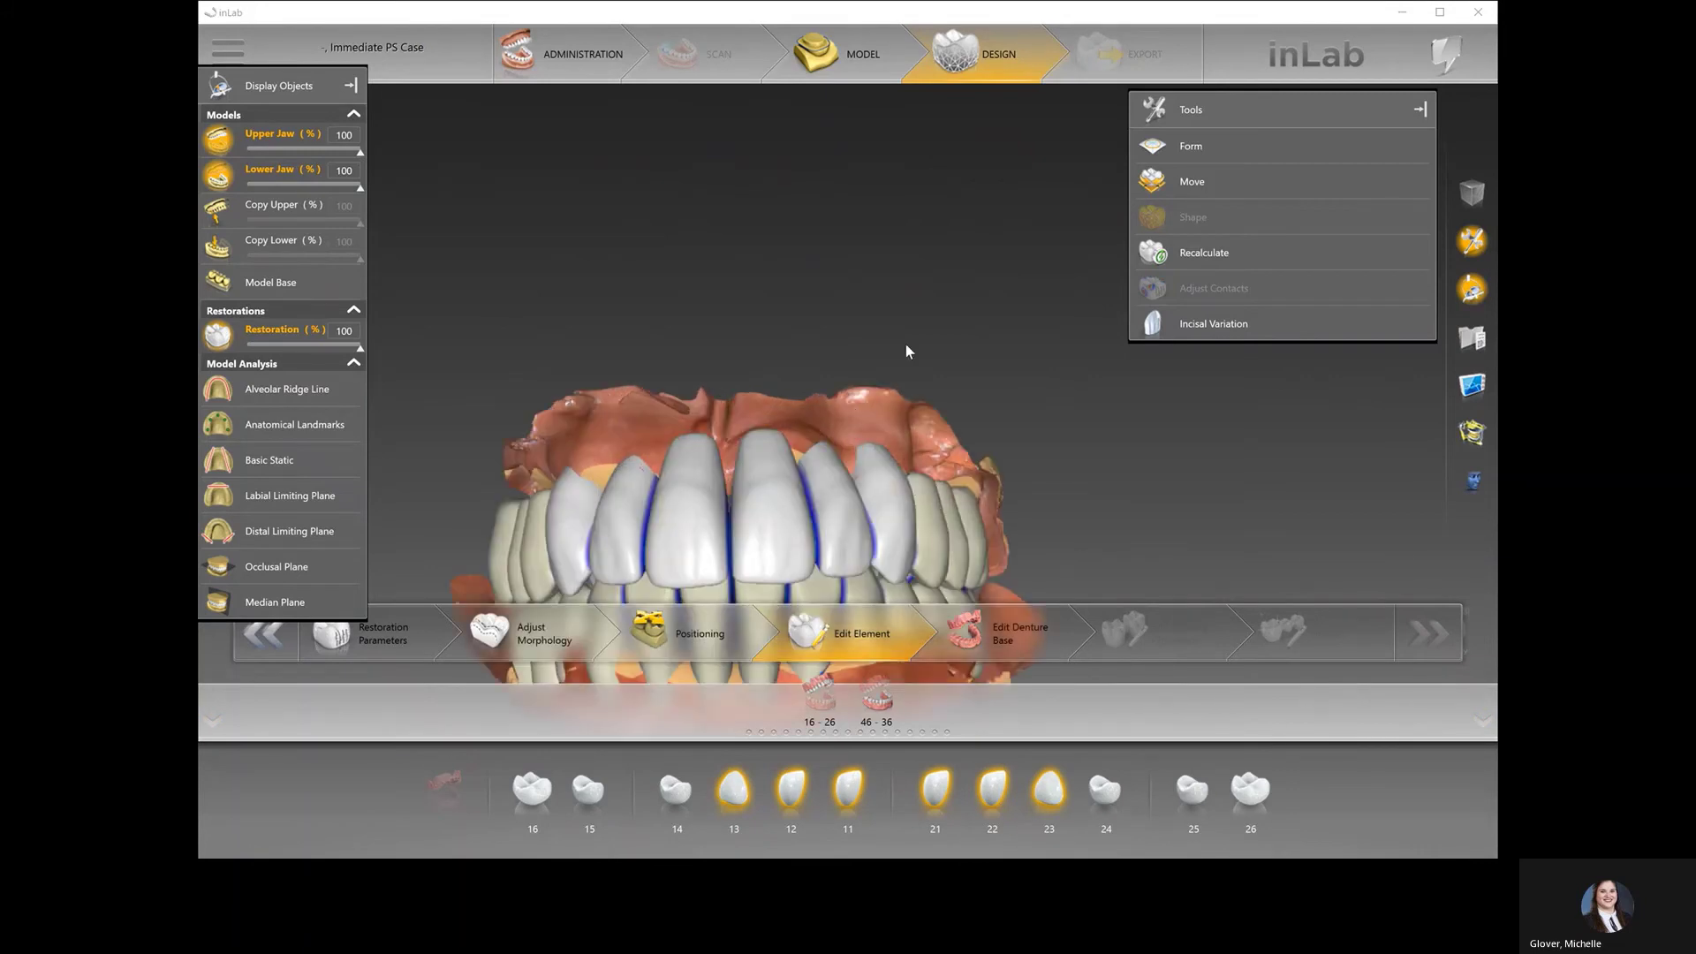
right_drag(906, 345, 999, 180)
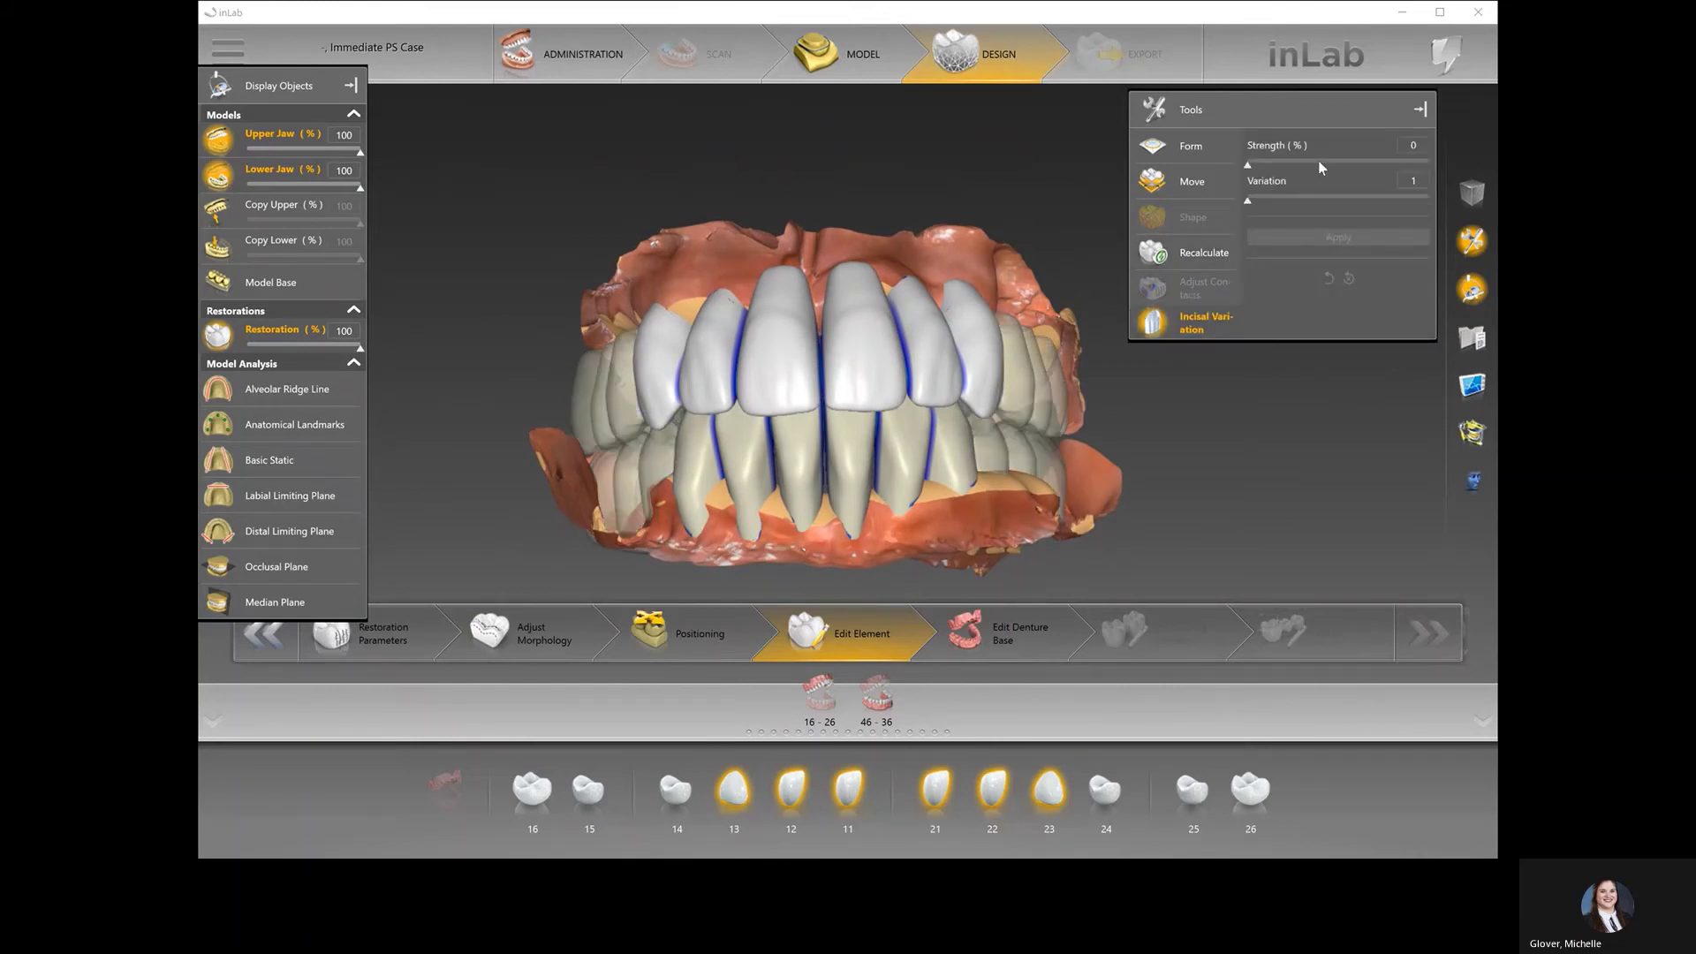
- Apply Incisal Variation to teeth 13 to 23 with variation 1 at 34% strength, followed by variation 3 at 21% strength
drag(1247, 163, 1309, 174)
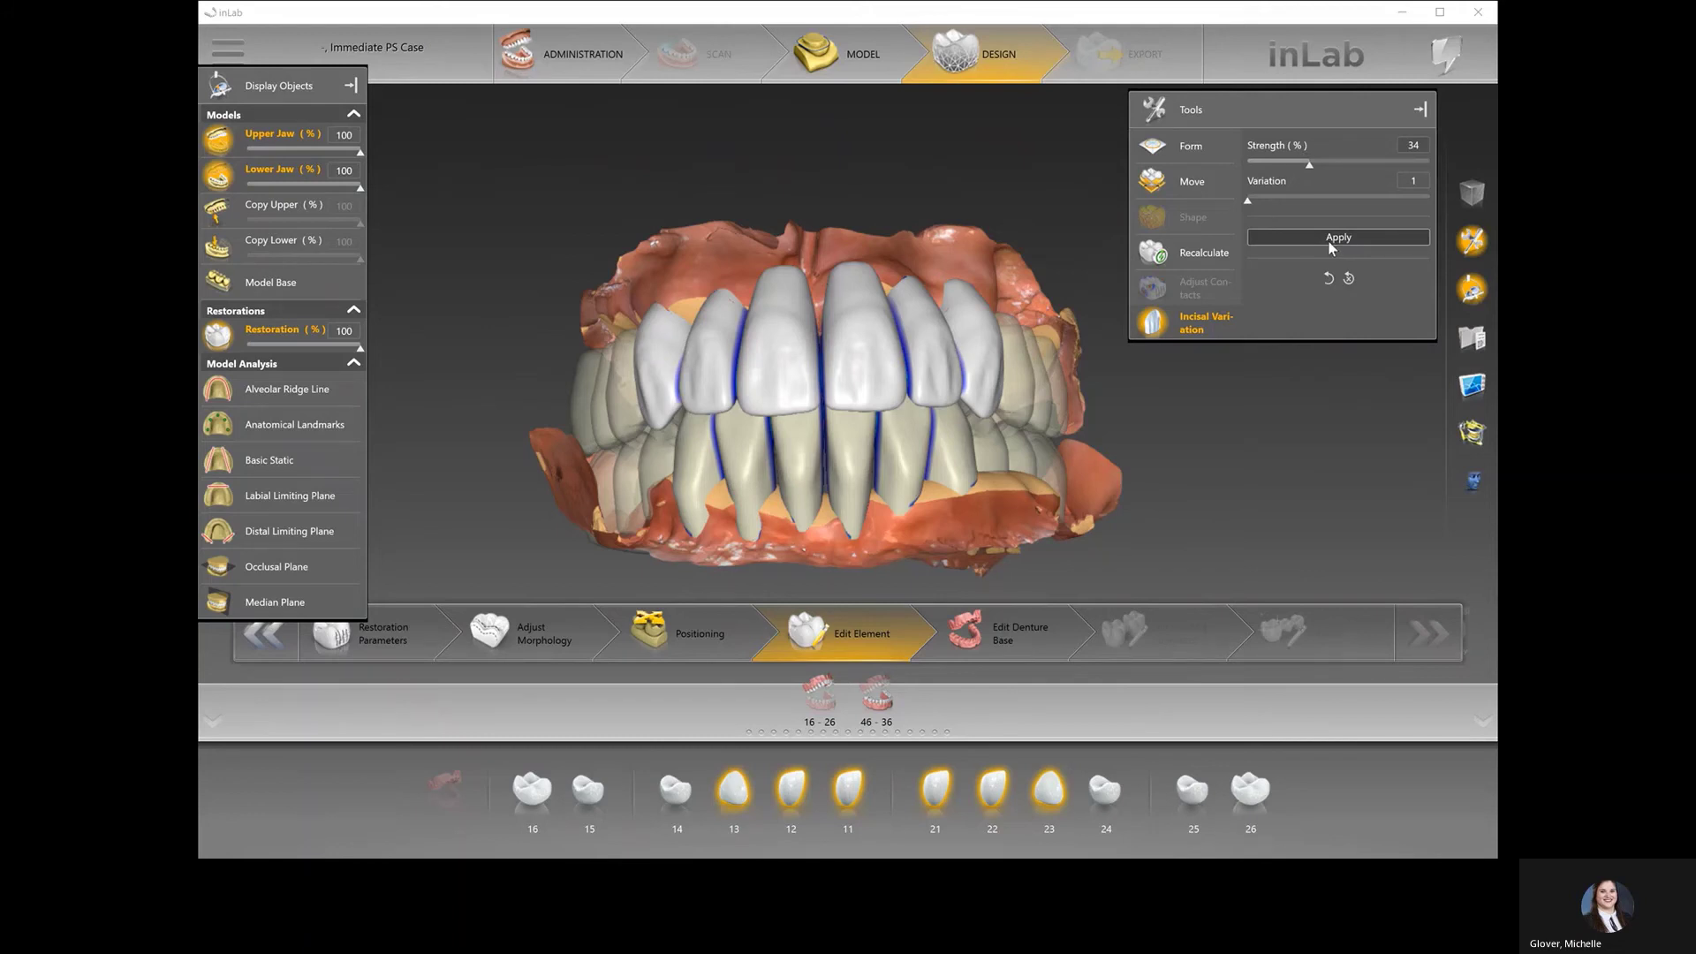
click(1332, 240)
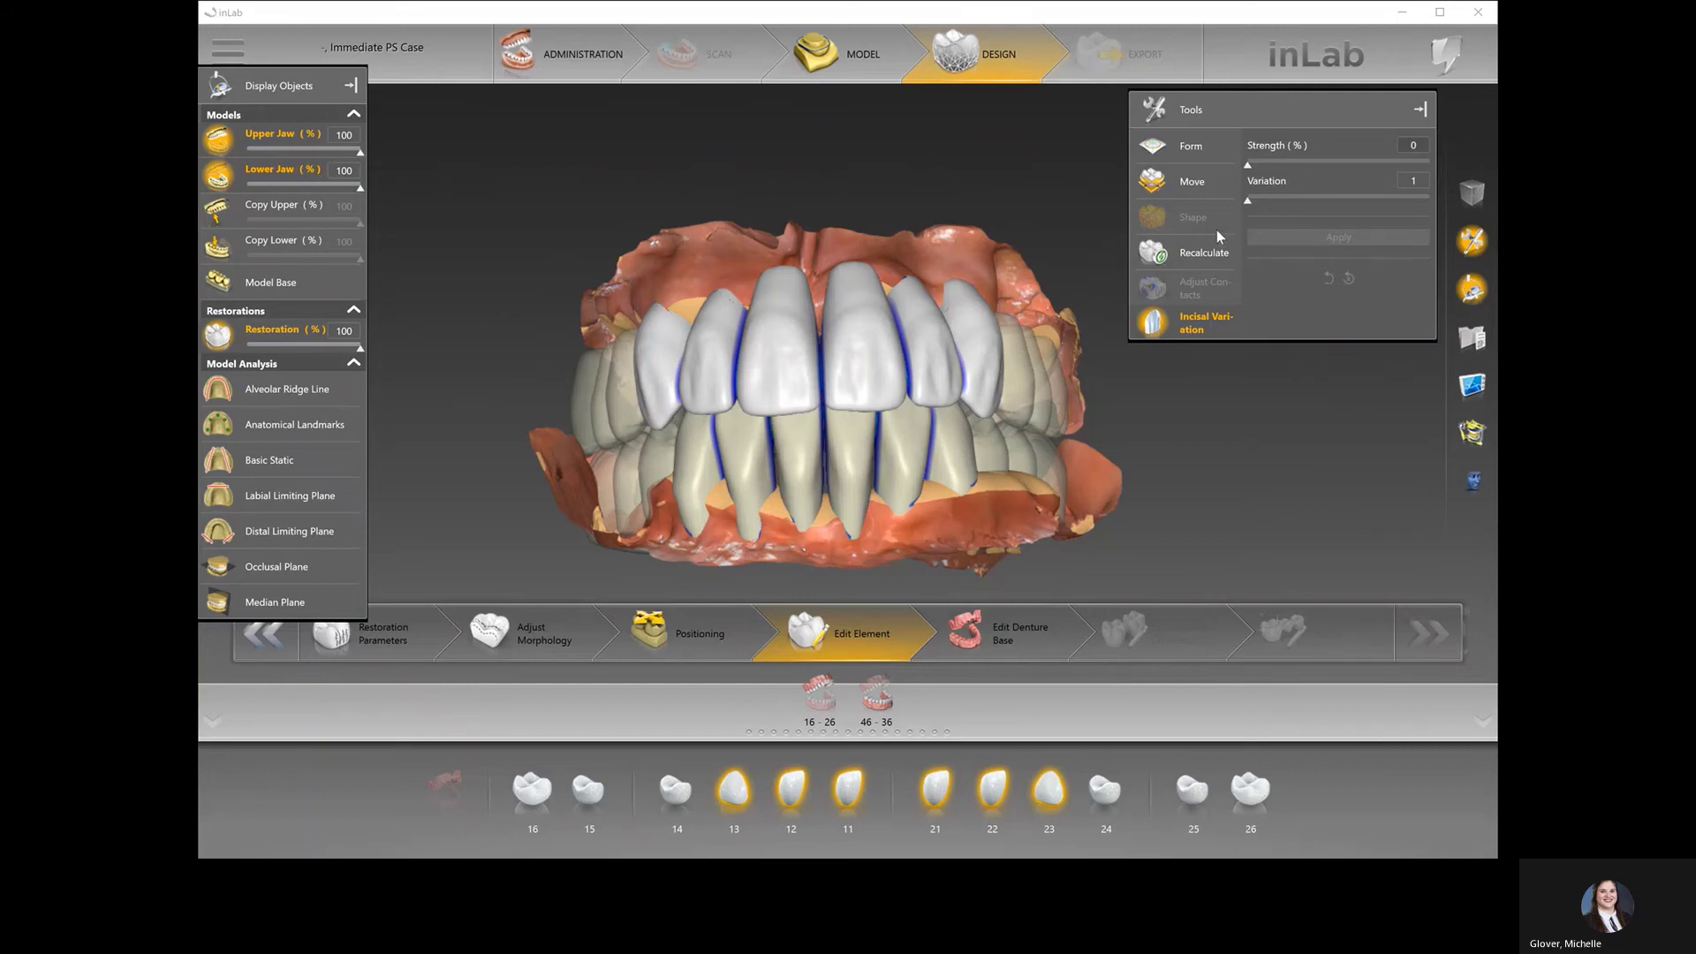
click(1320, 196)
mouse_move(1256, 166)
mouse_down()
mouse_move(1310, 168)
mouse_move(1286, 171)
mouse_up()
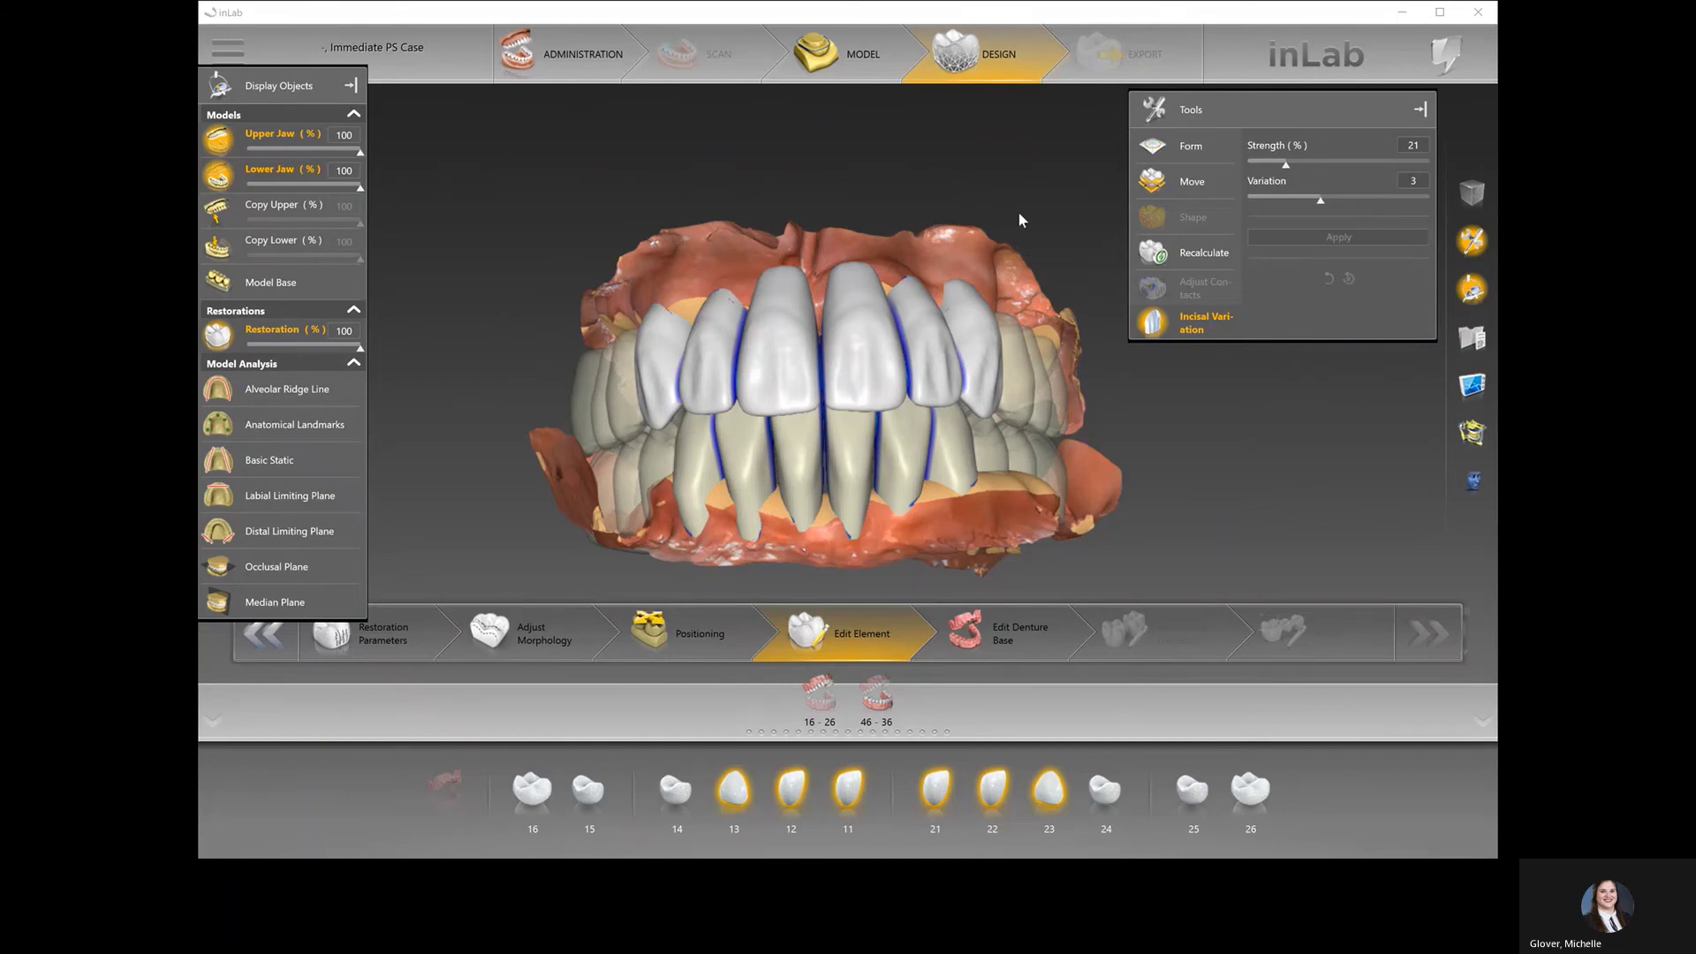
scroll(986, 234, down, 5)
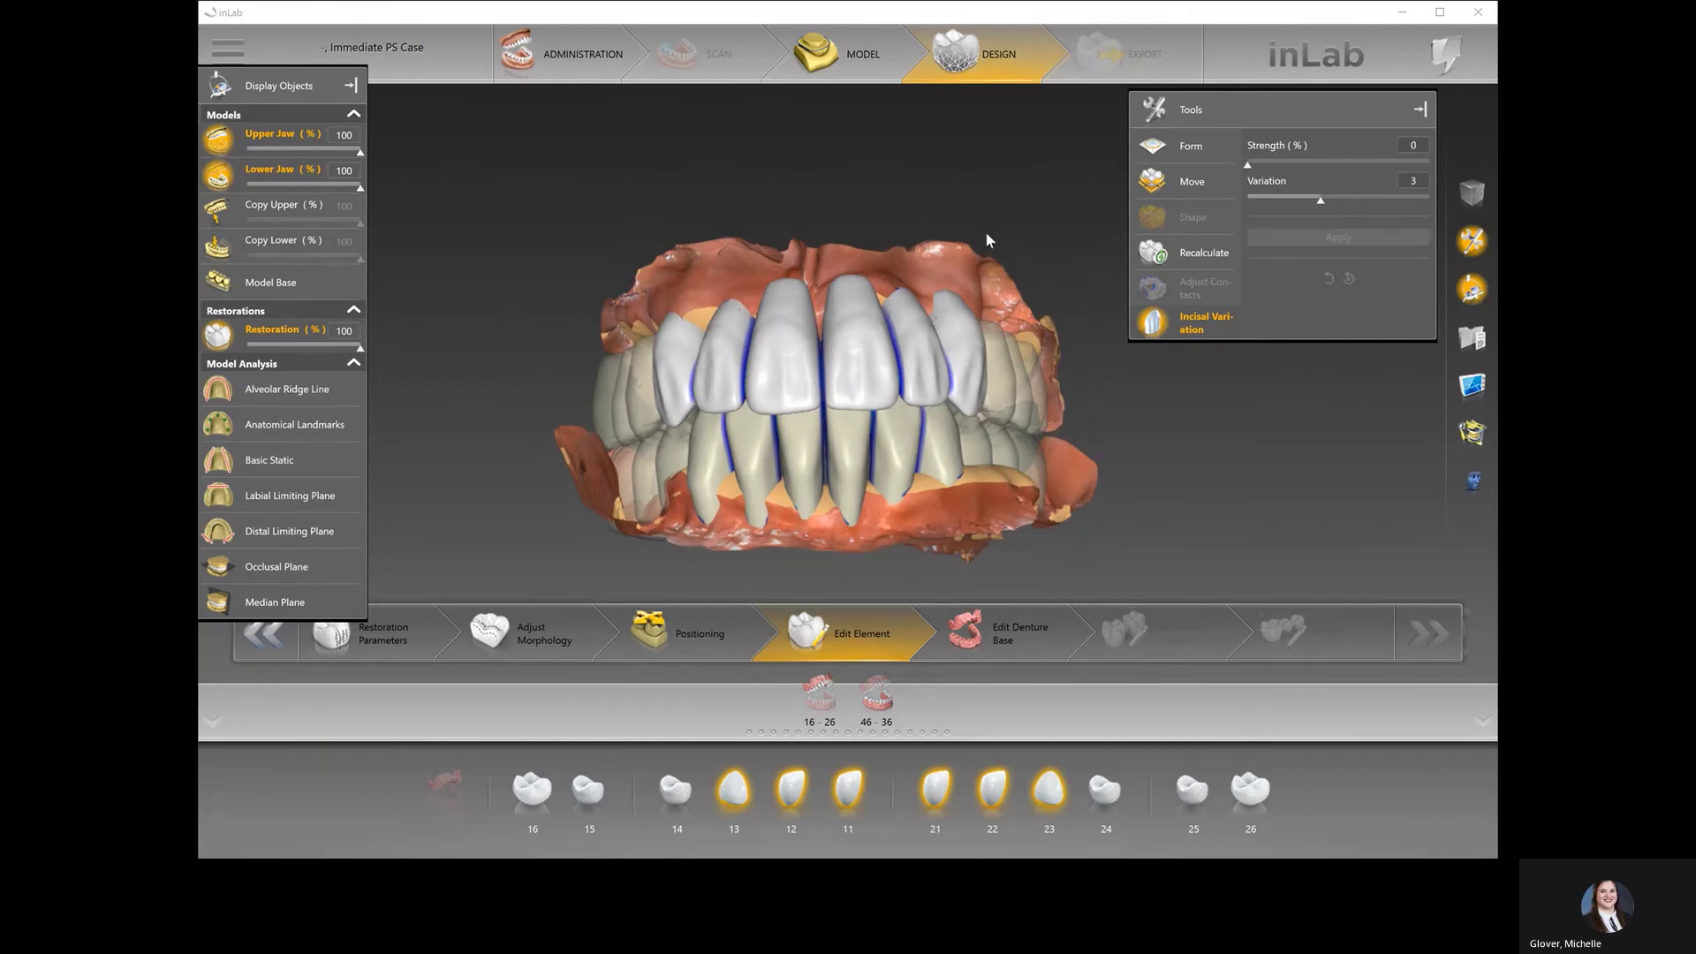
drag(873, 226, 894, 268)
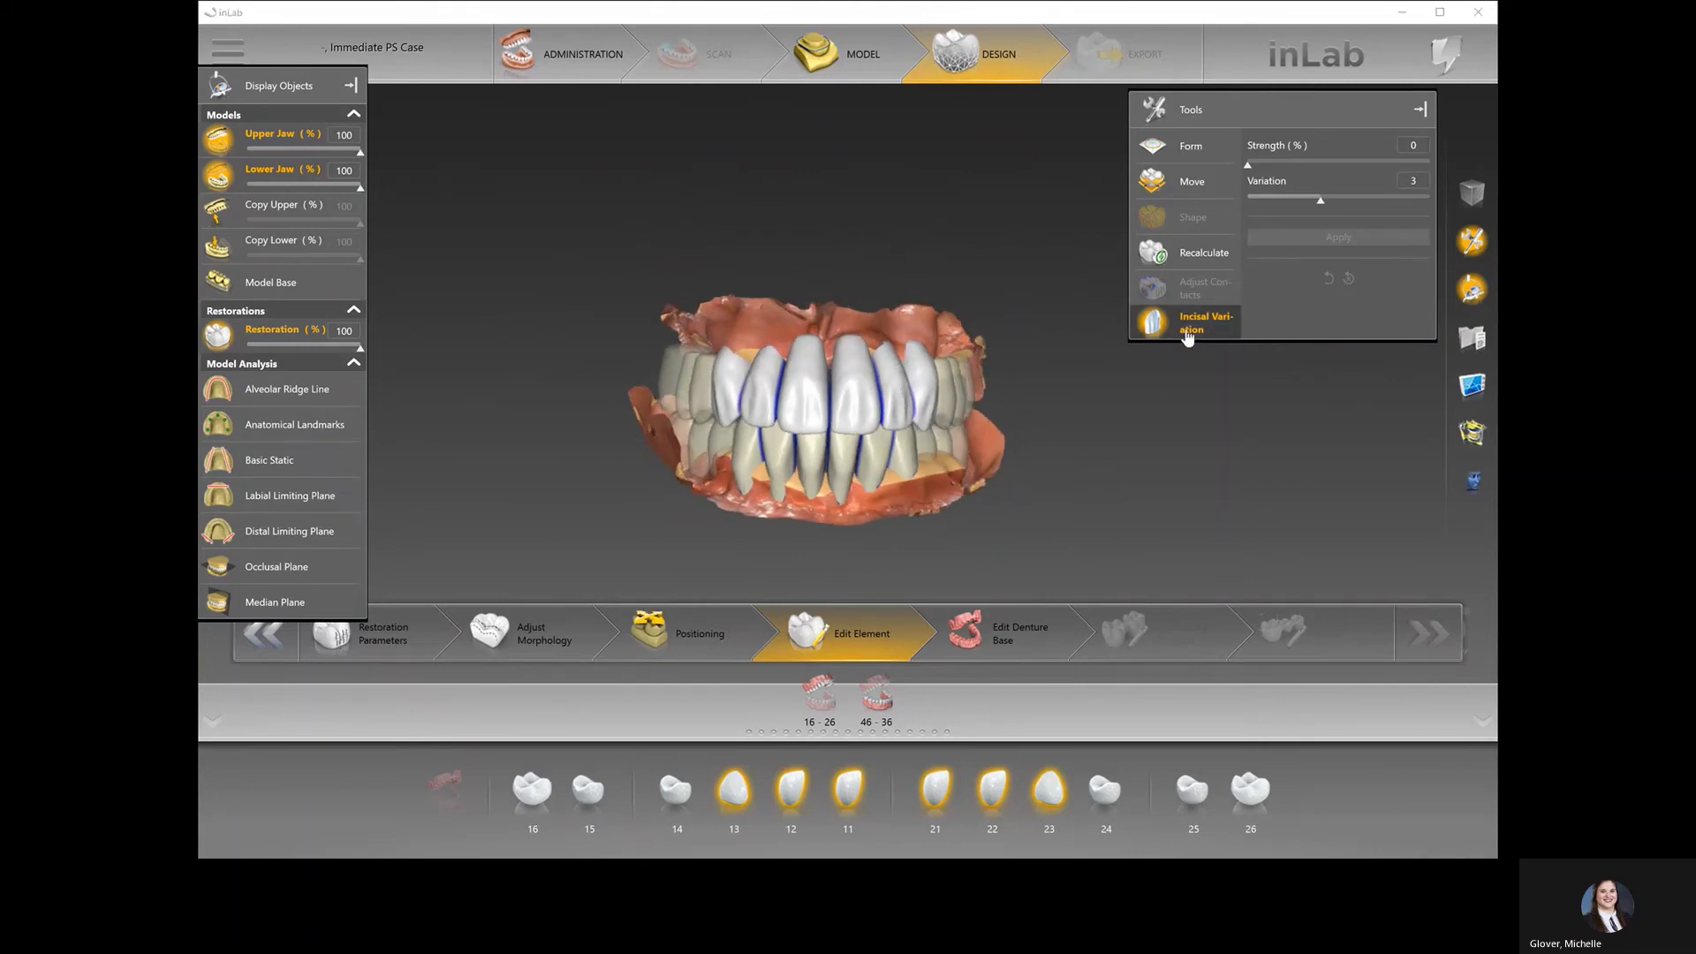
- Generate the denture bases in Edit Denture Base and smooth the front surface of the lower base
click(984, 640)
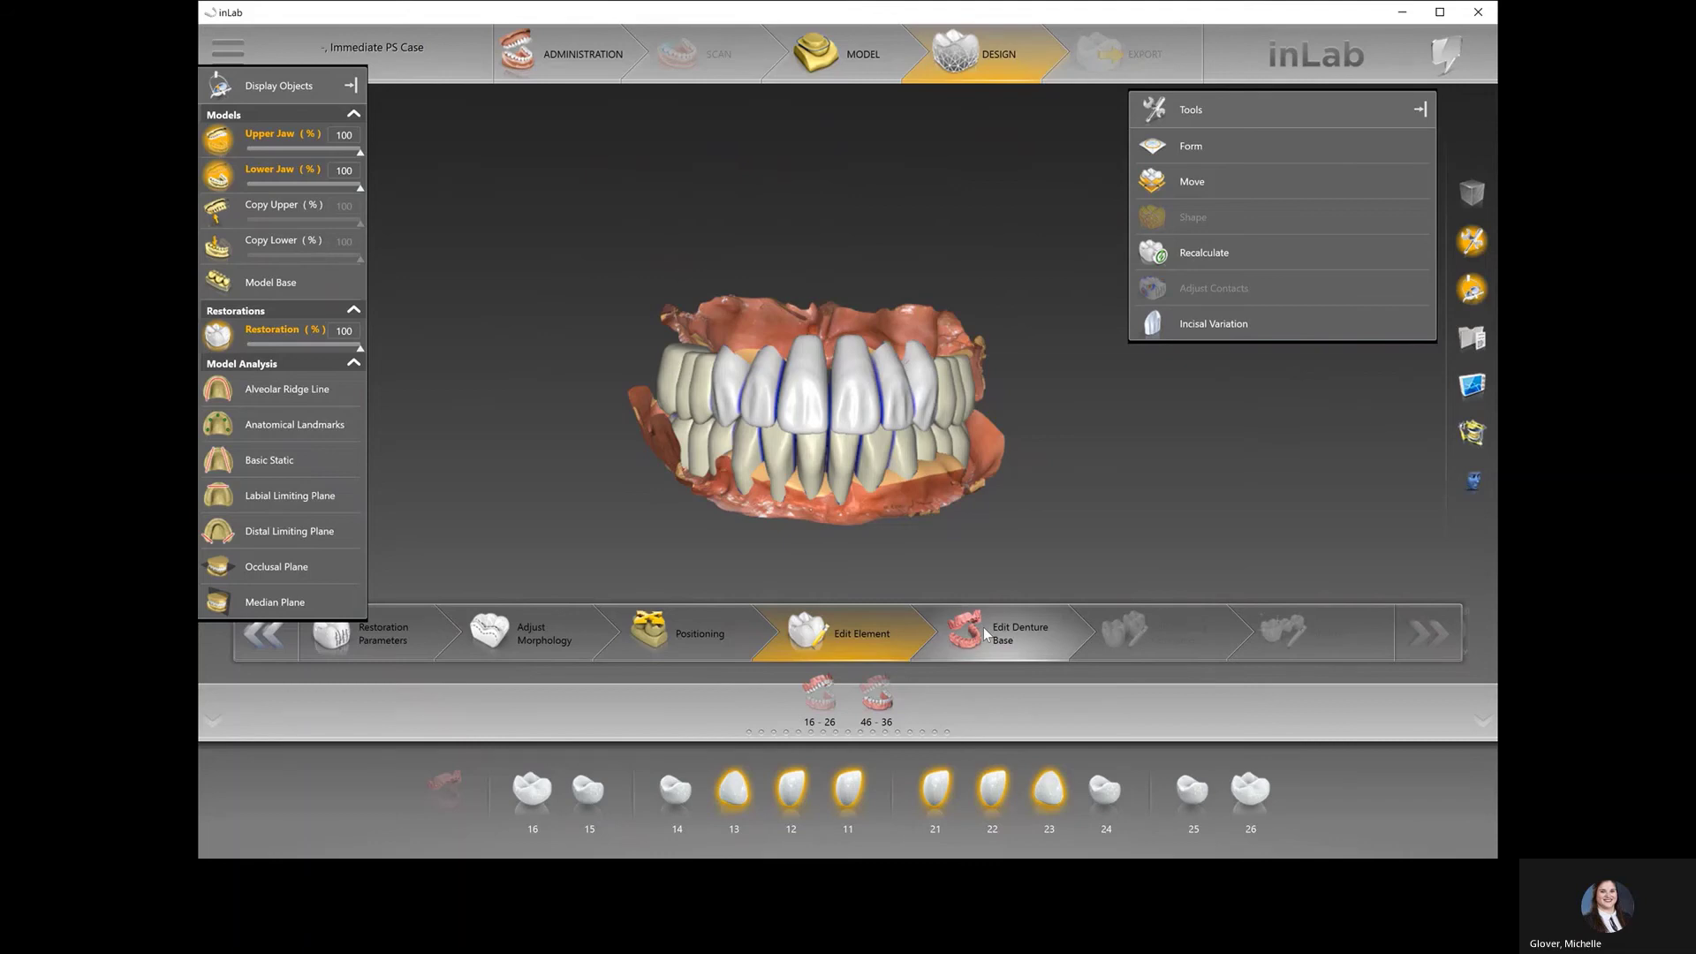
click(984, 632)
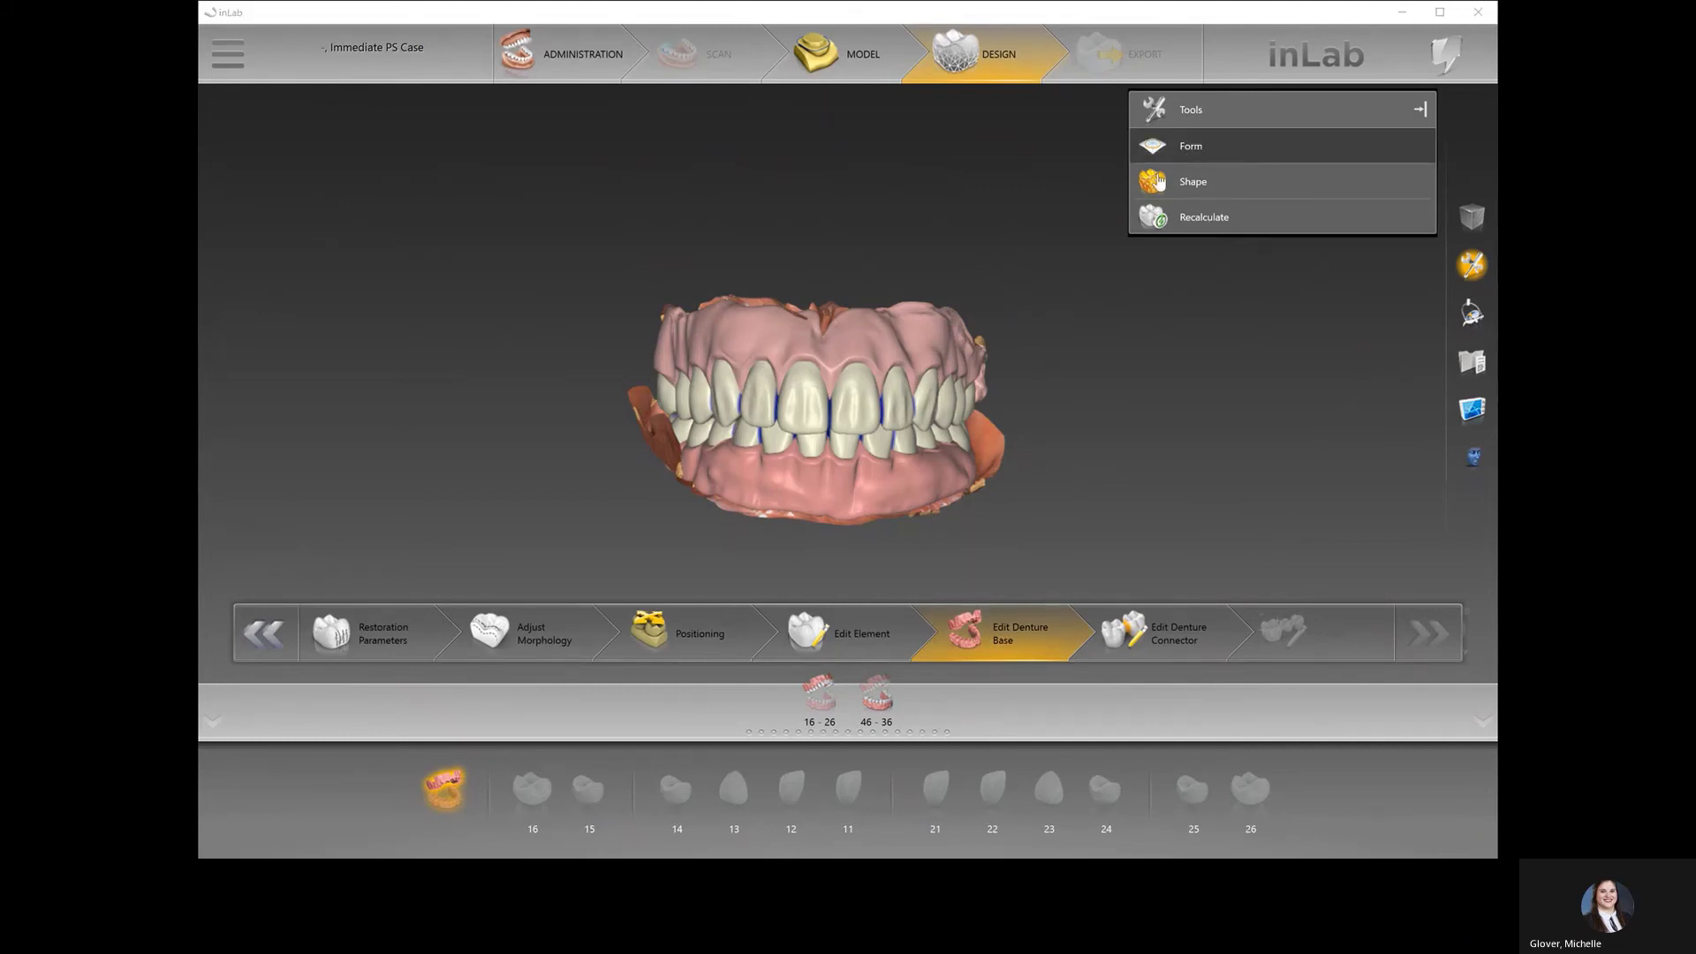
click(1197, 156)
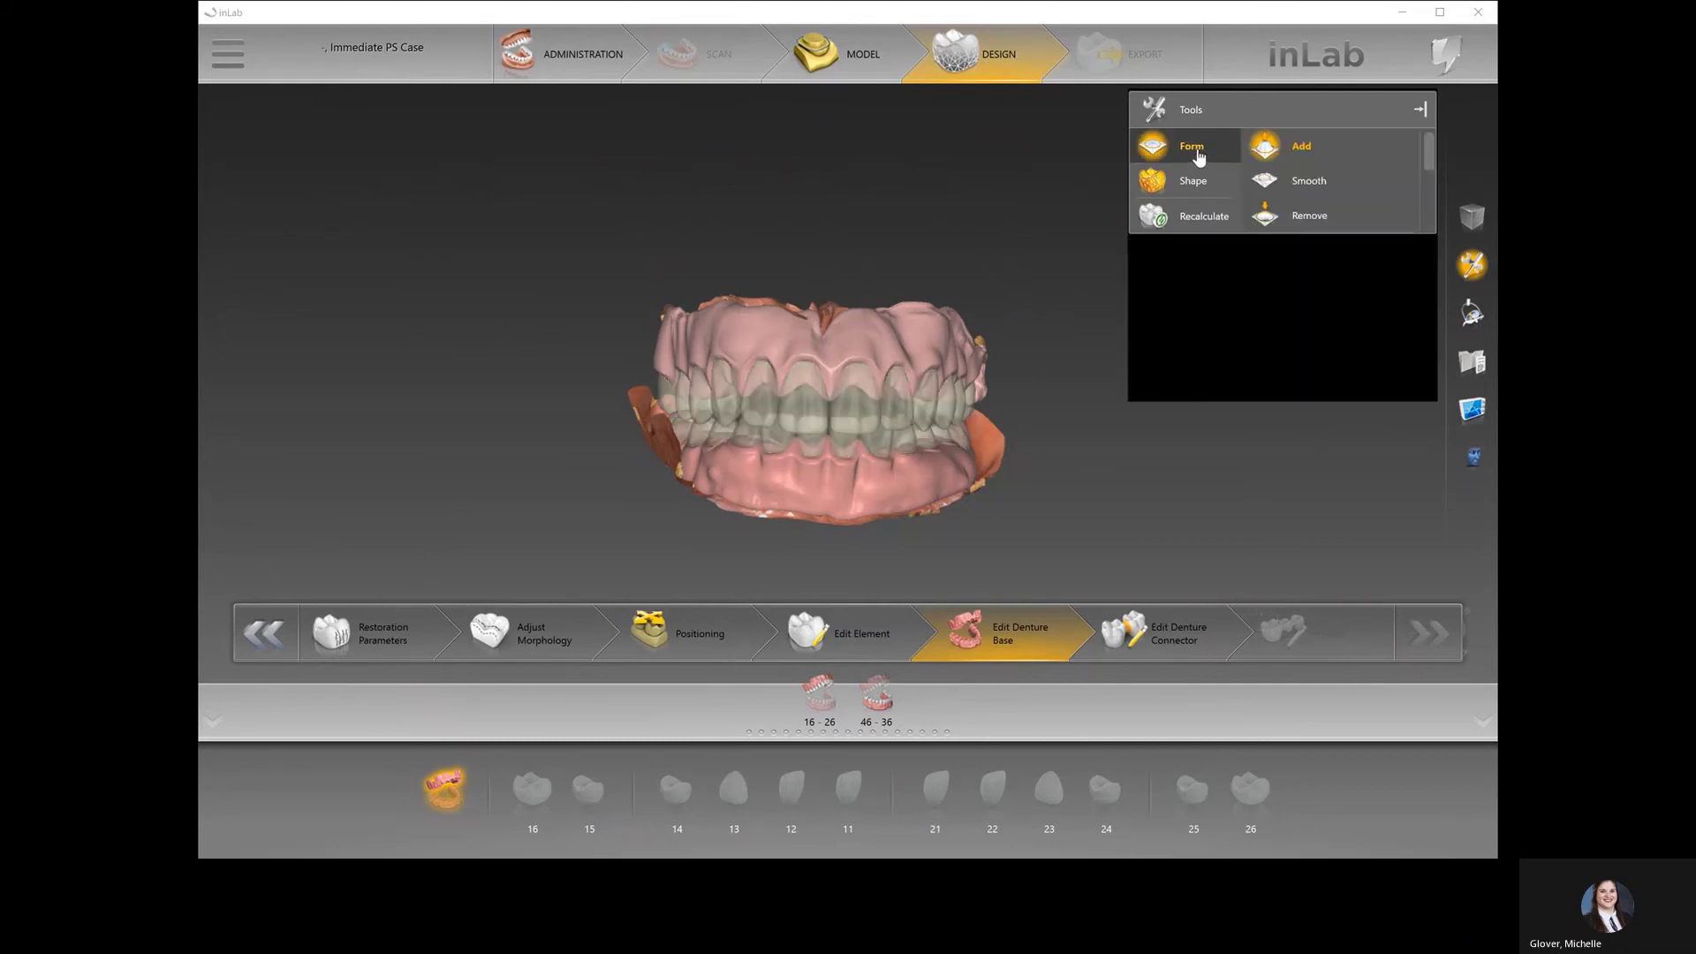
click(1281, 182)
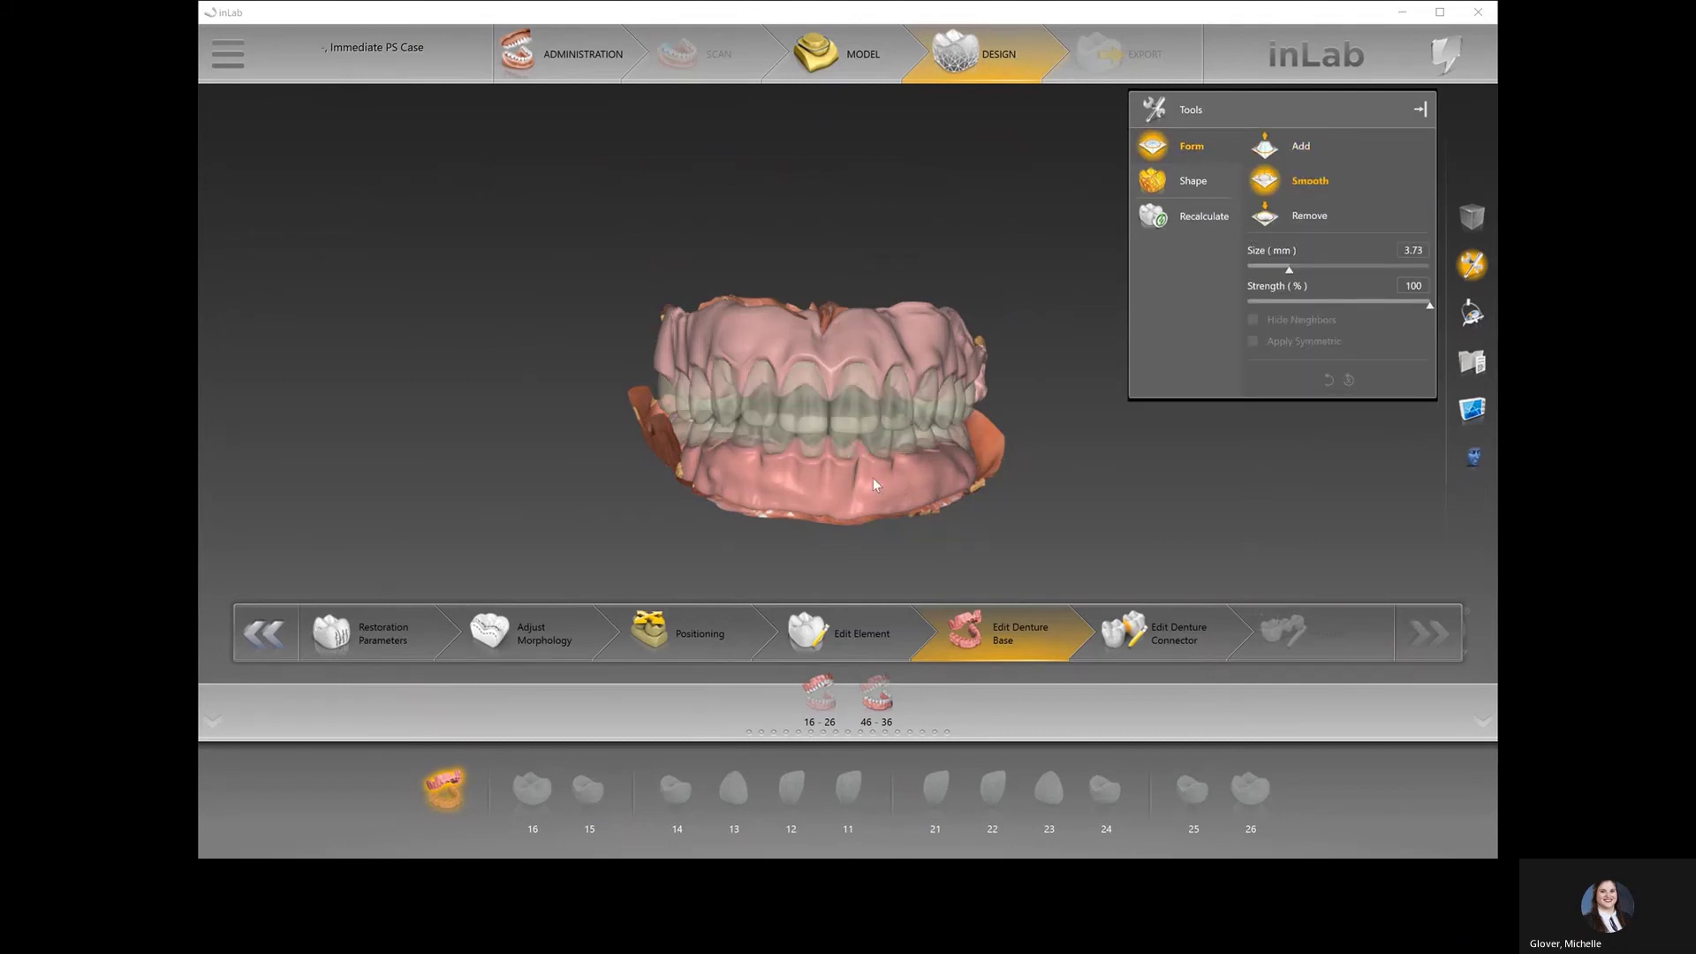
click(855, 481)
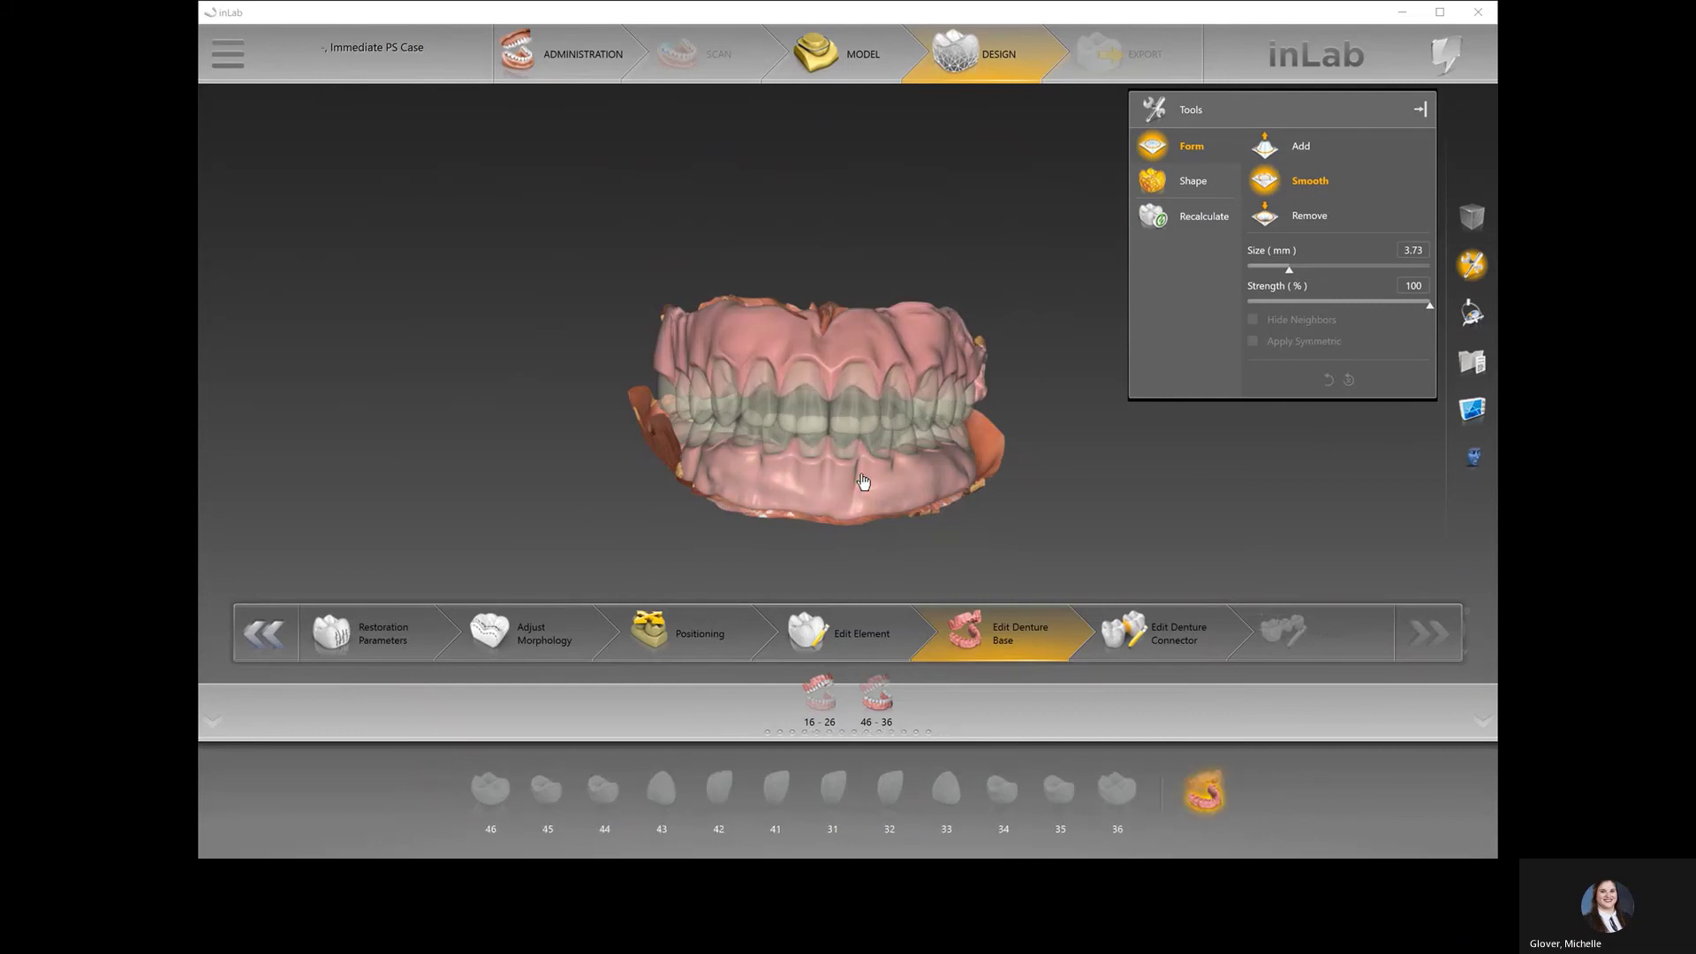
mouse_move(862, 476)
mouse_down()
mouse_move(851, 490)
mouse_move(705, 461)
mouse_move(871, 476)
mouse_move(960, 452)
mouse_up()
- Smooth the upper denture base along its front, sides and posterior areas, and check both bases from the front
click(840, 364)
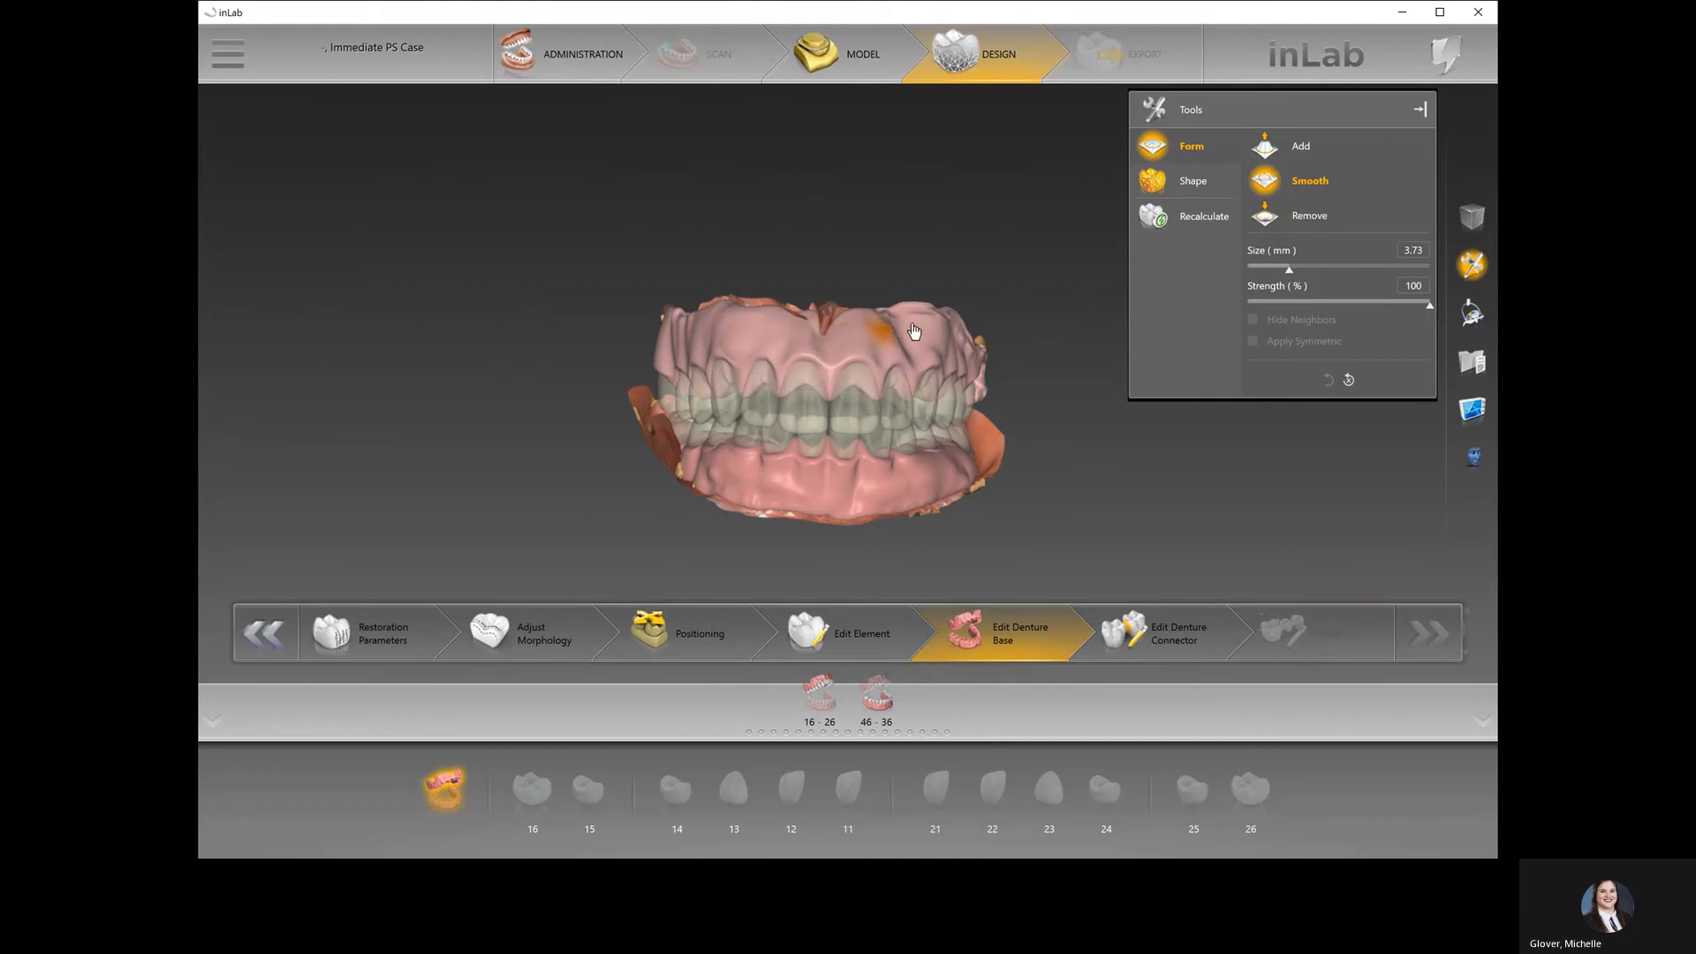
middle_drag(772, 324, 913, 321)
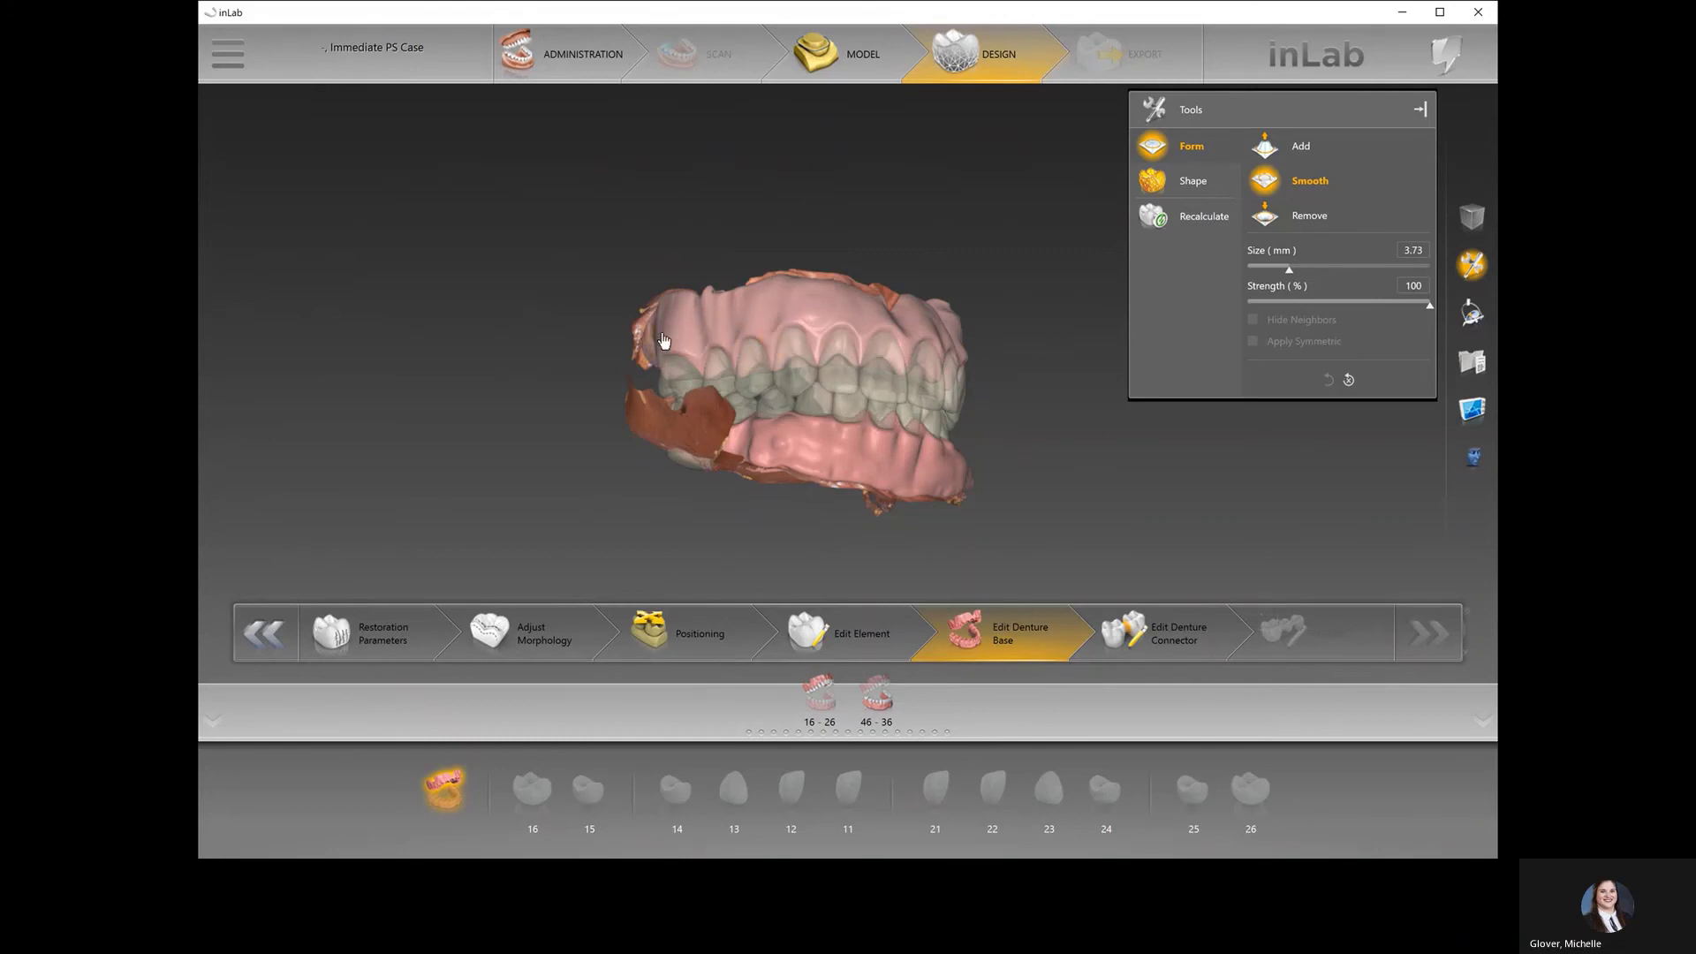
middle_drag(665, 338, 798, 336)
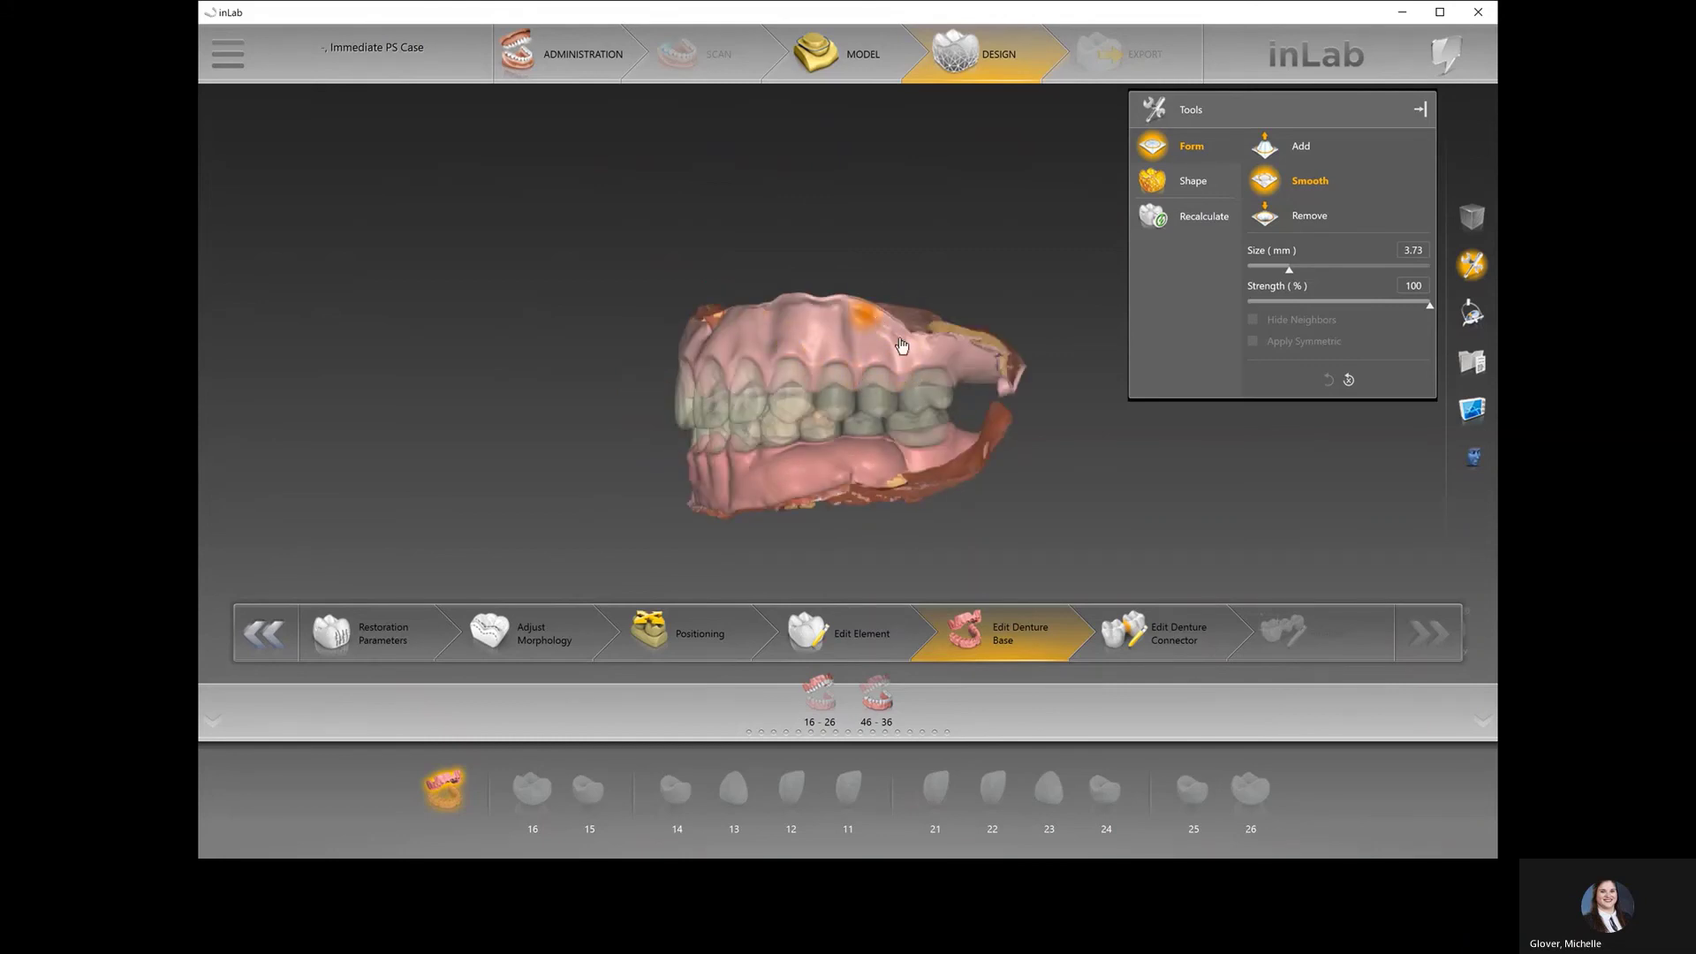
mouse_move(819, 323)
middle_down()
mouse_move(984, 345)
mouse_move(962, 356)
middle_up()
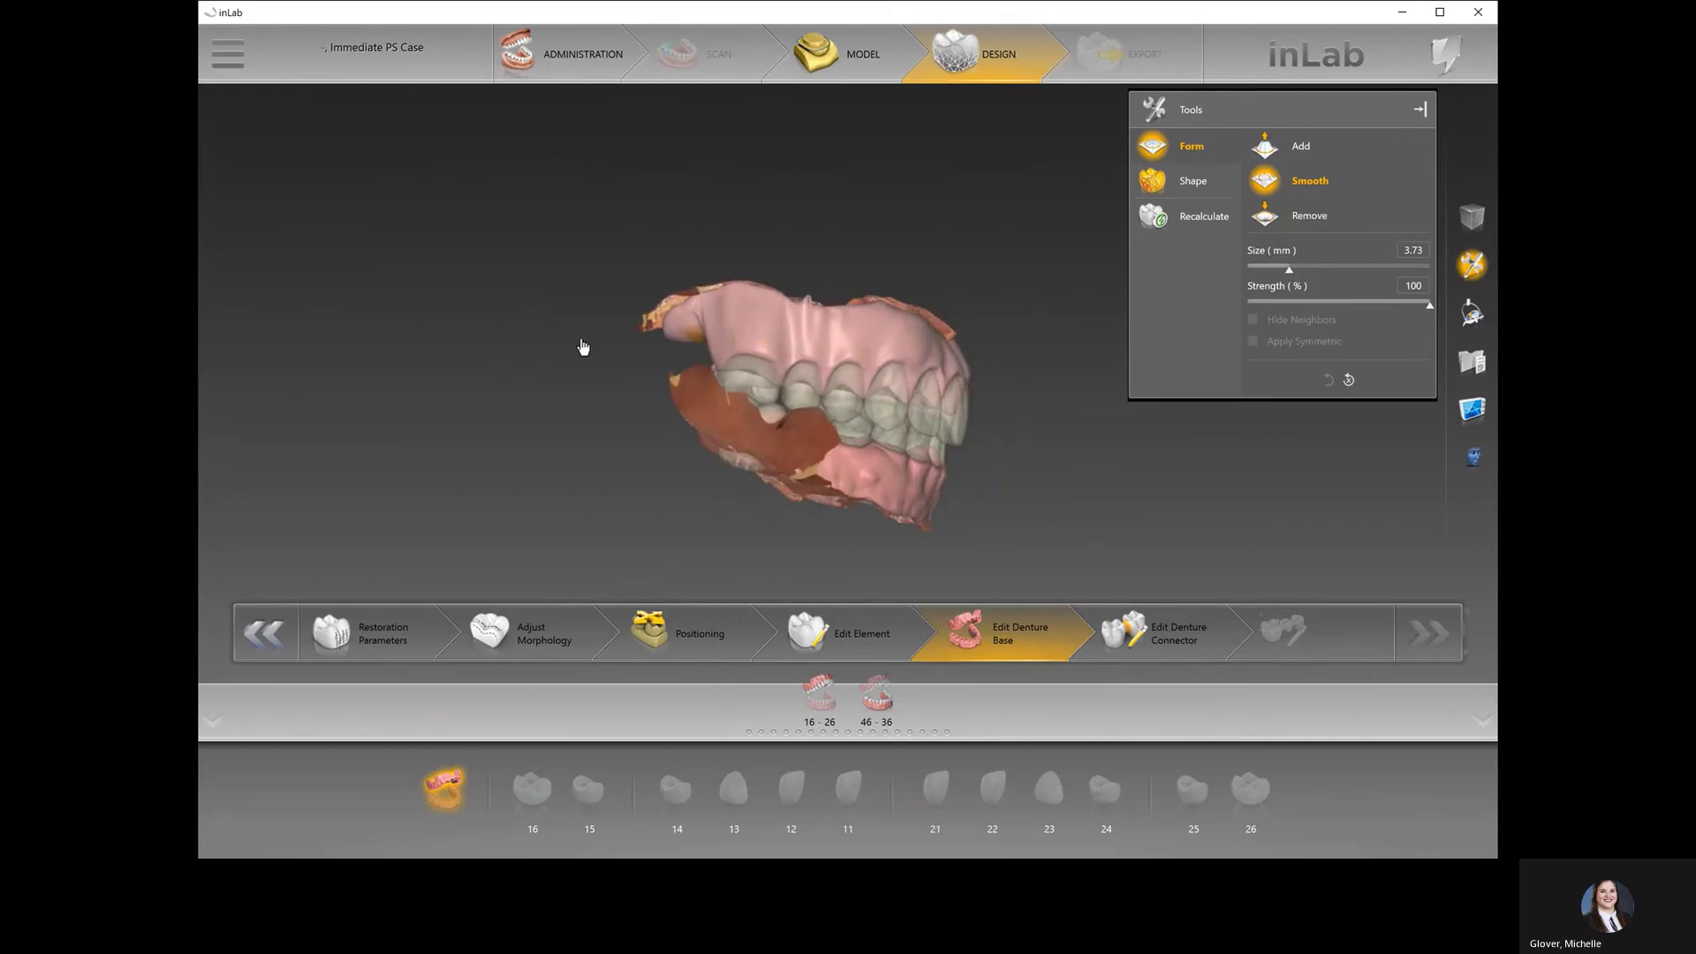
middle_drag(583, 348, 992, 382)
click(786, 339)
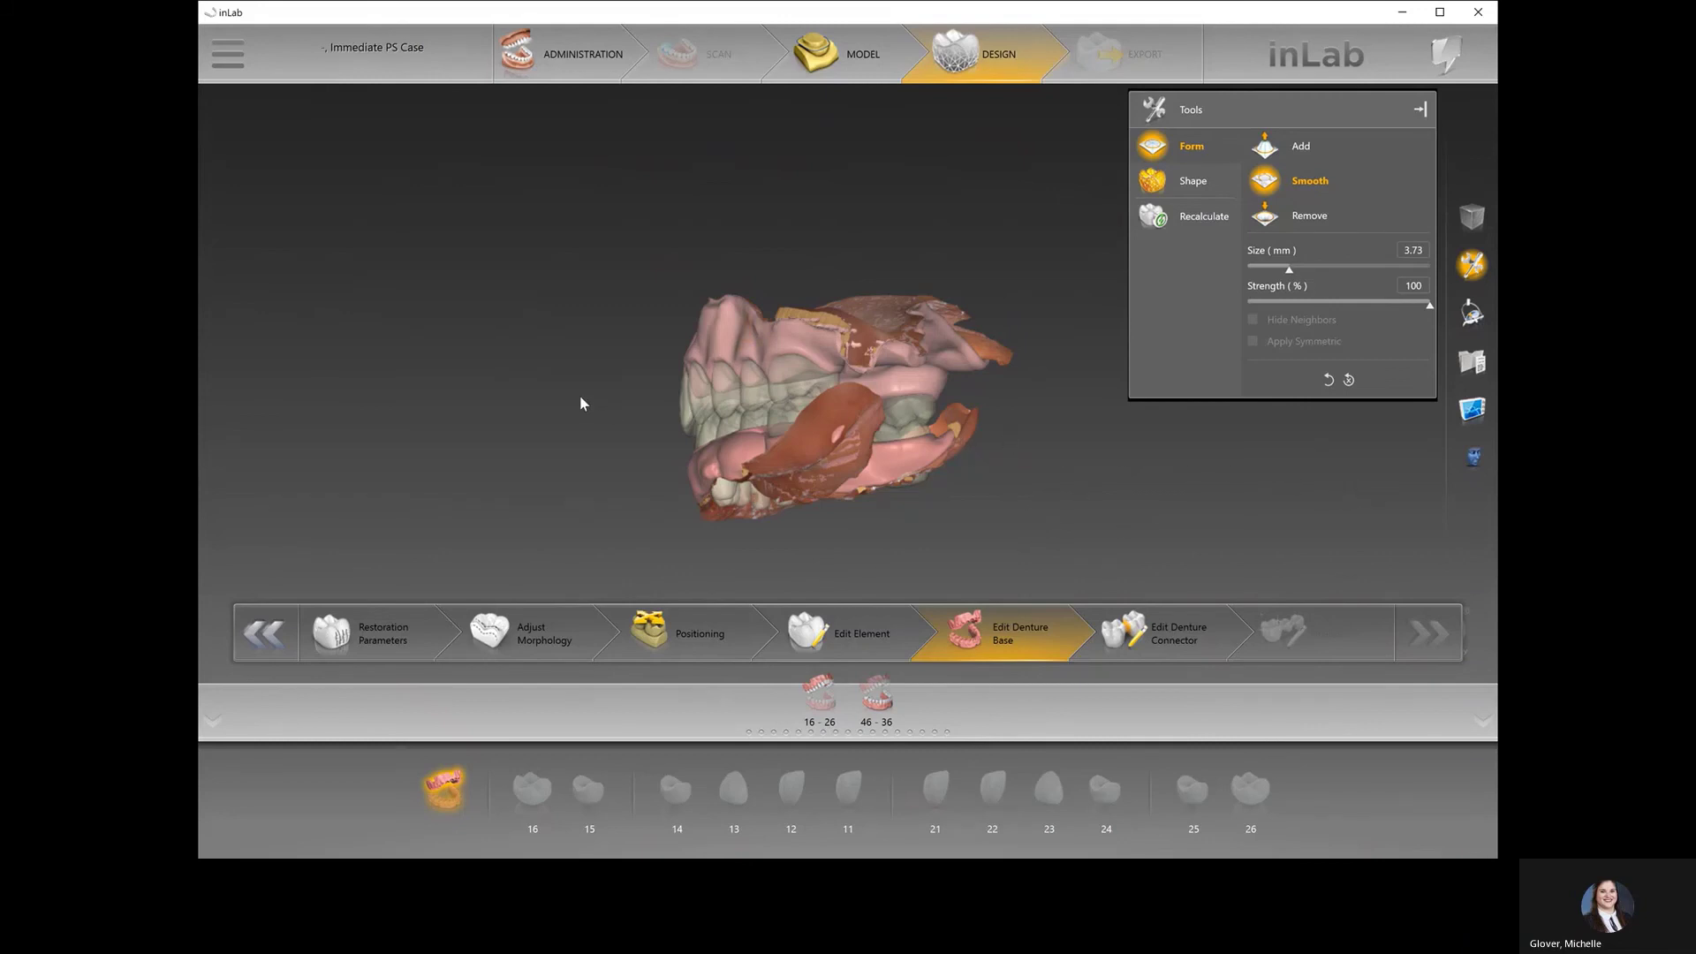
click(910, 438)
drag(1141, 437, 1157, 455)
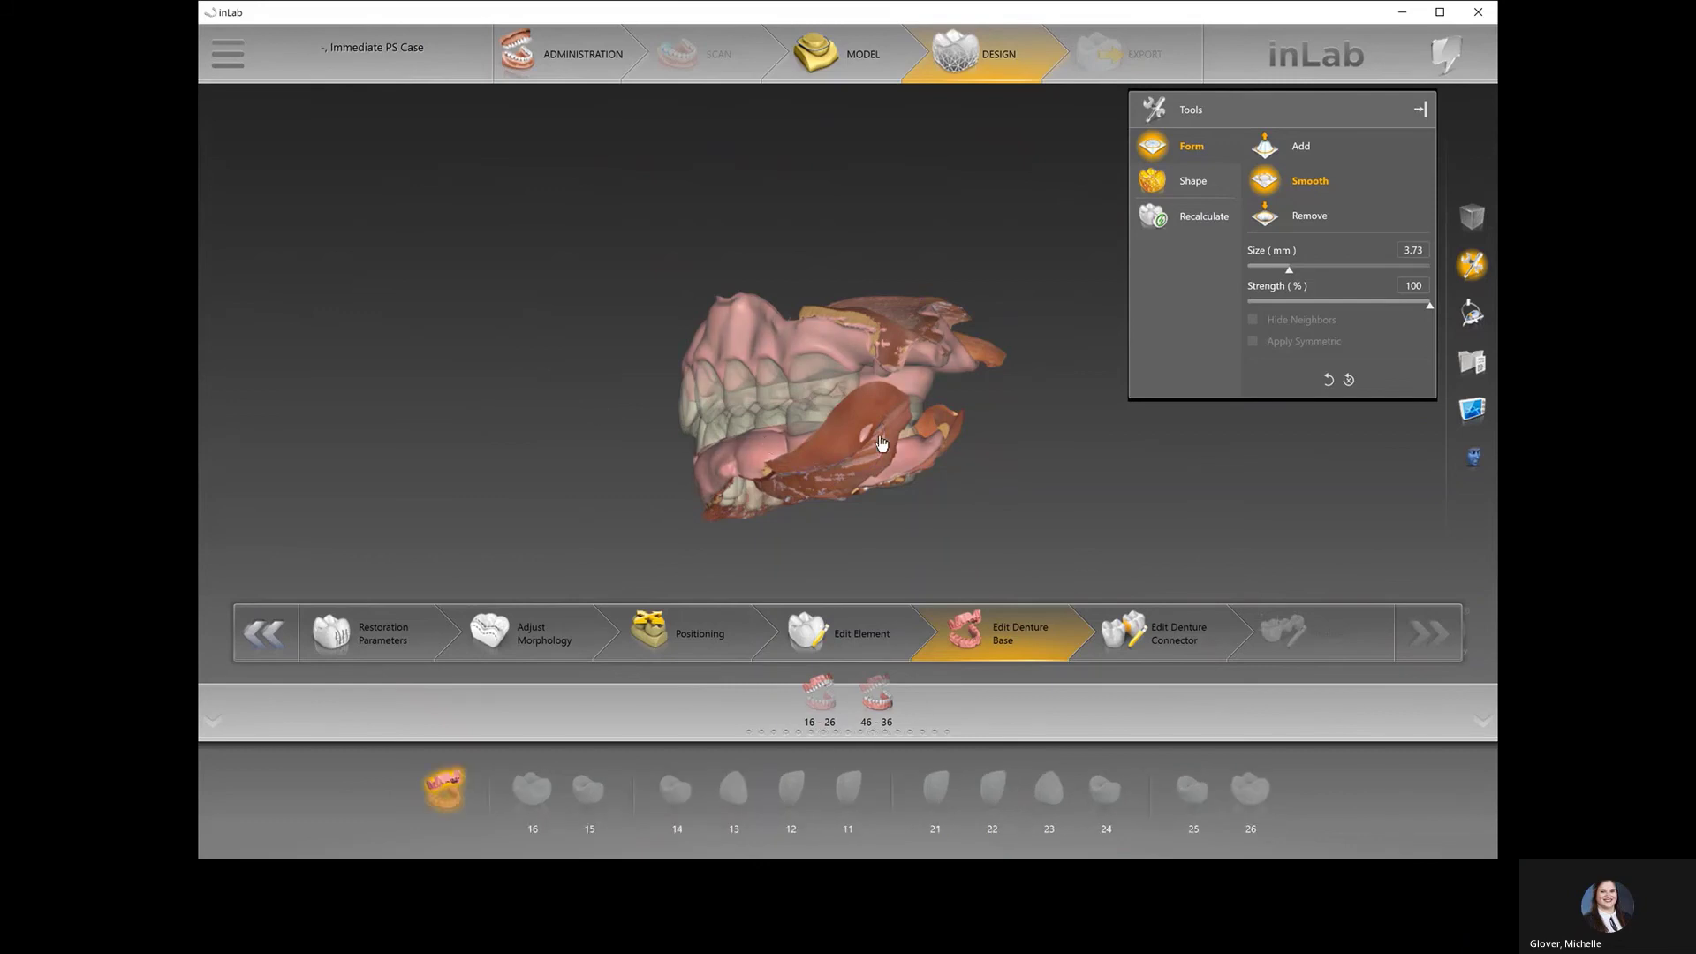
scroll(1083, 422, down, 3)
middle_drag(1081, 421, 1090, 485)
drag(826, 512, 828, 475)
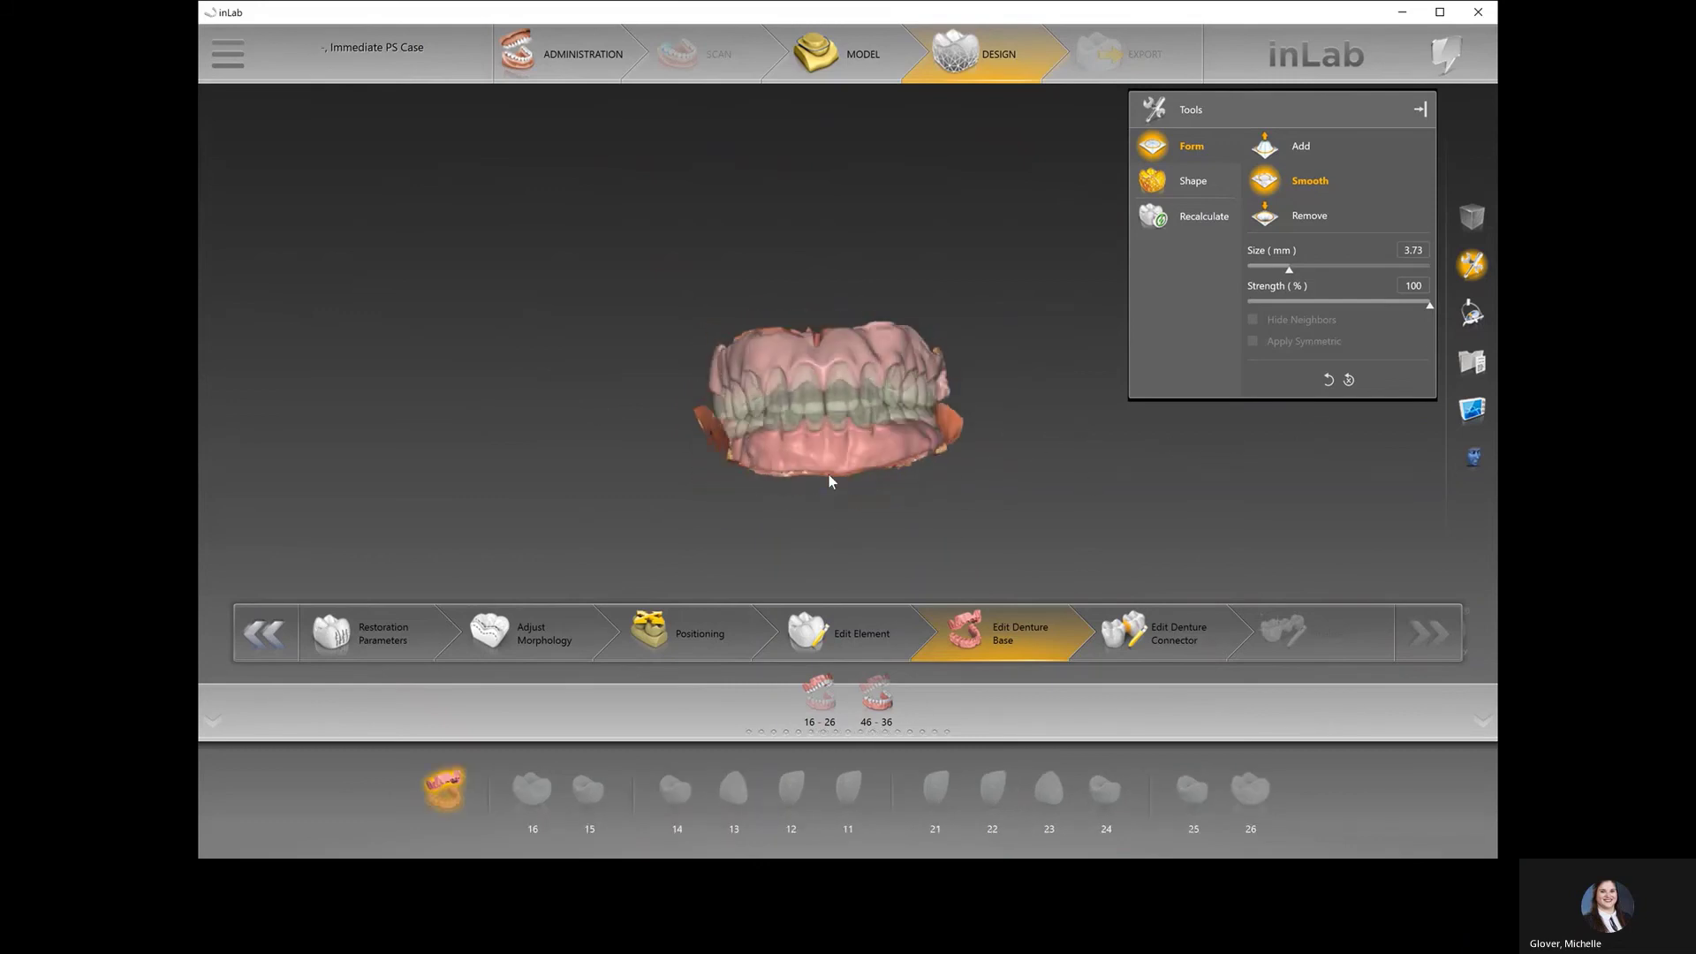
drag(1096, 482, 1063, 462)
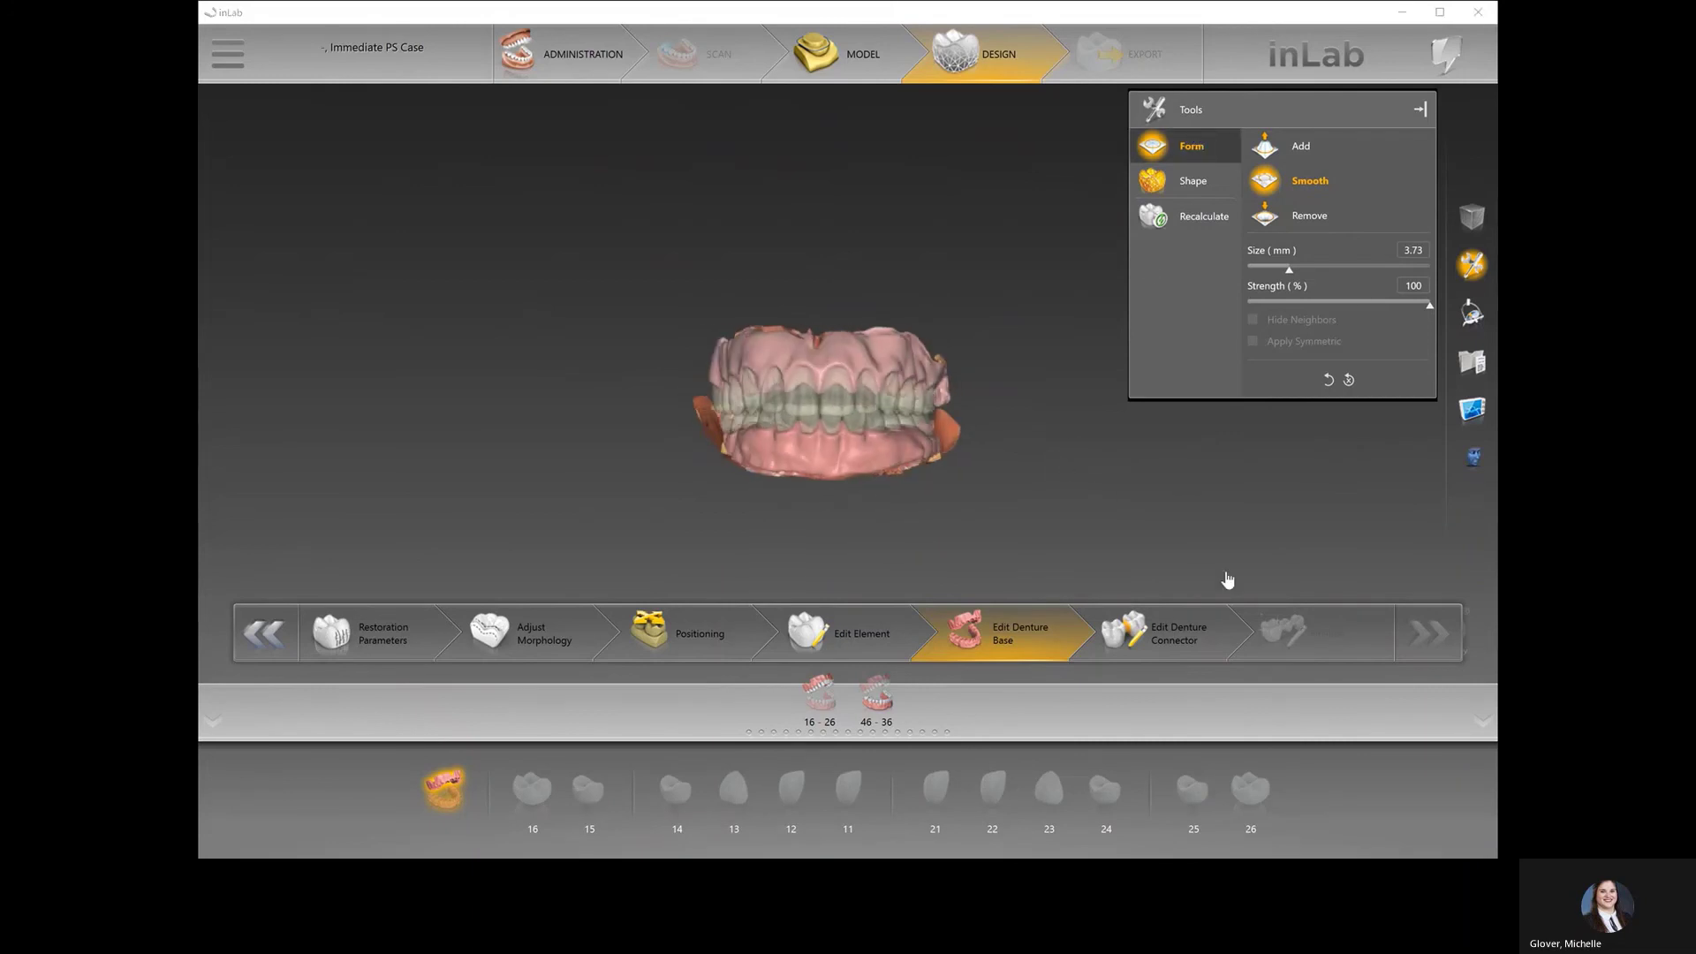
- Advance through Edit Denture Connector to Finalize, keeping the current insertion depths and automatically reducing the protruding contacts between teeth 21 and 11
click(1160, 648)
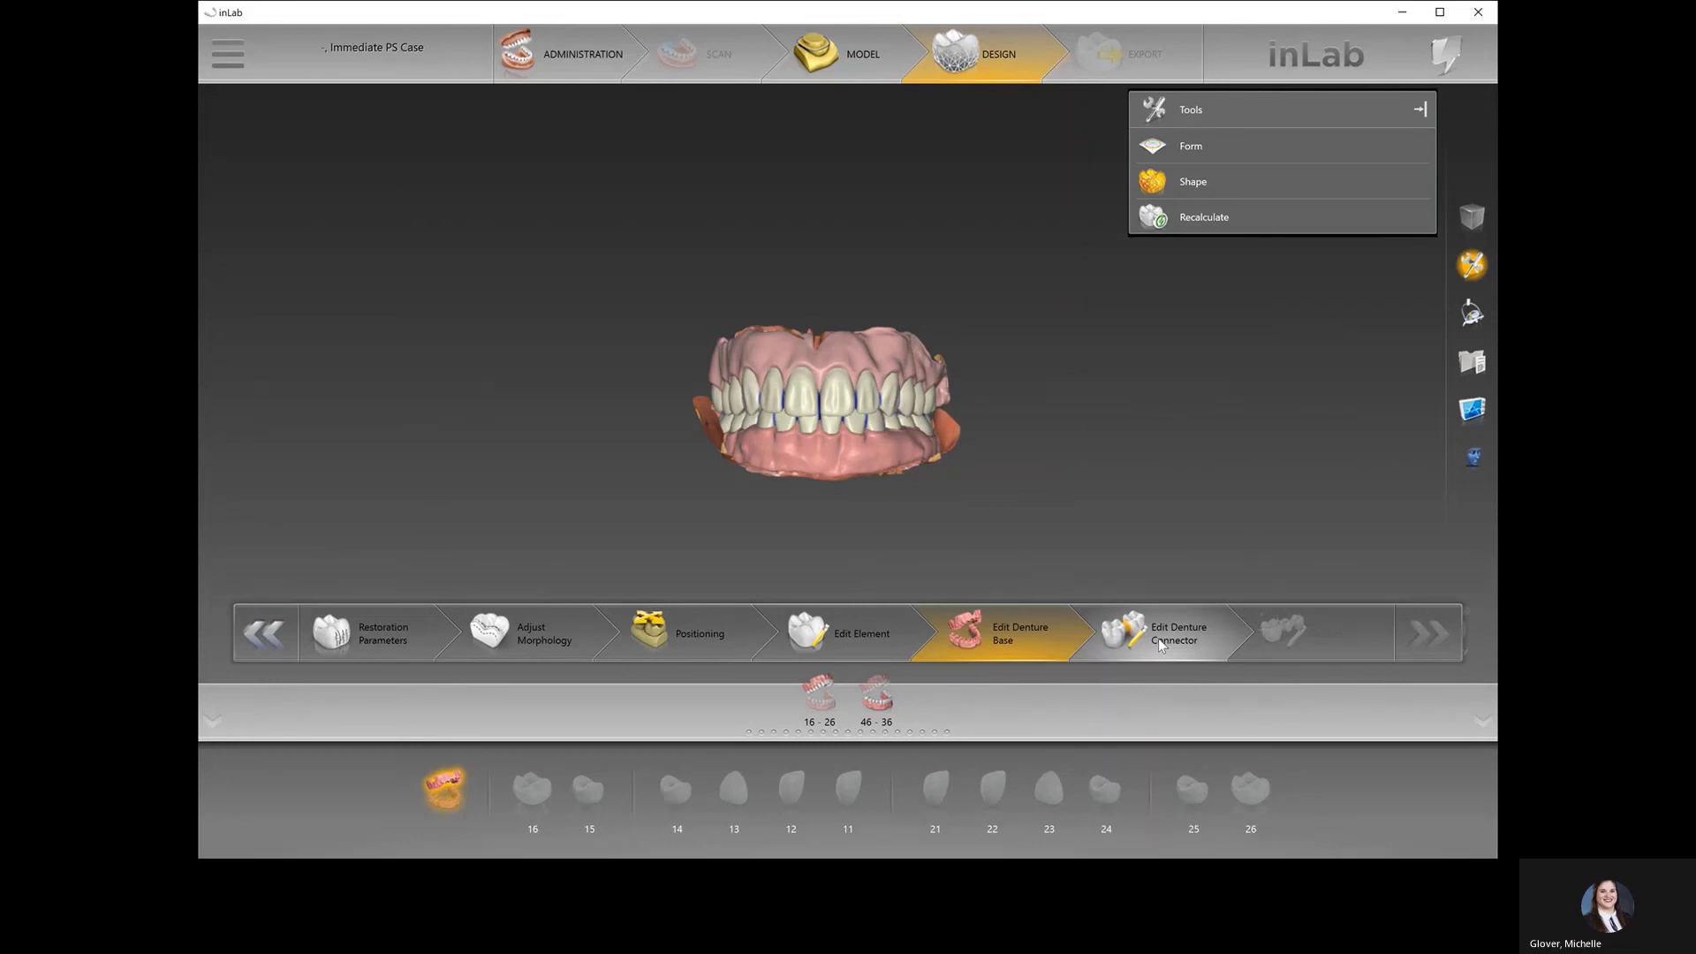
click(1160, 643)
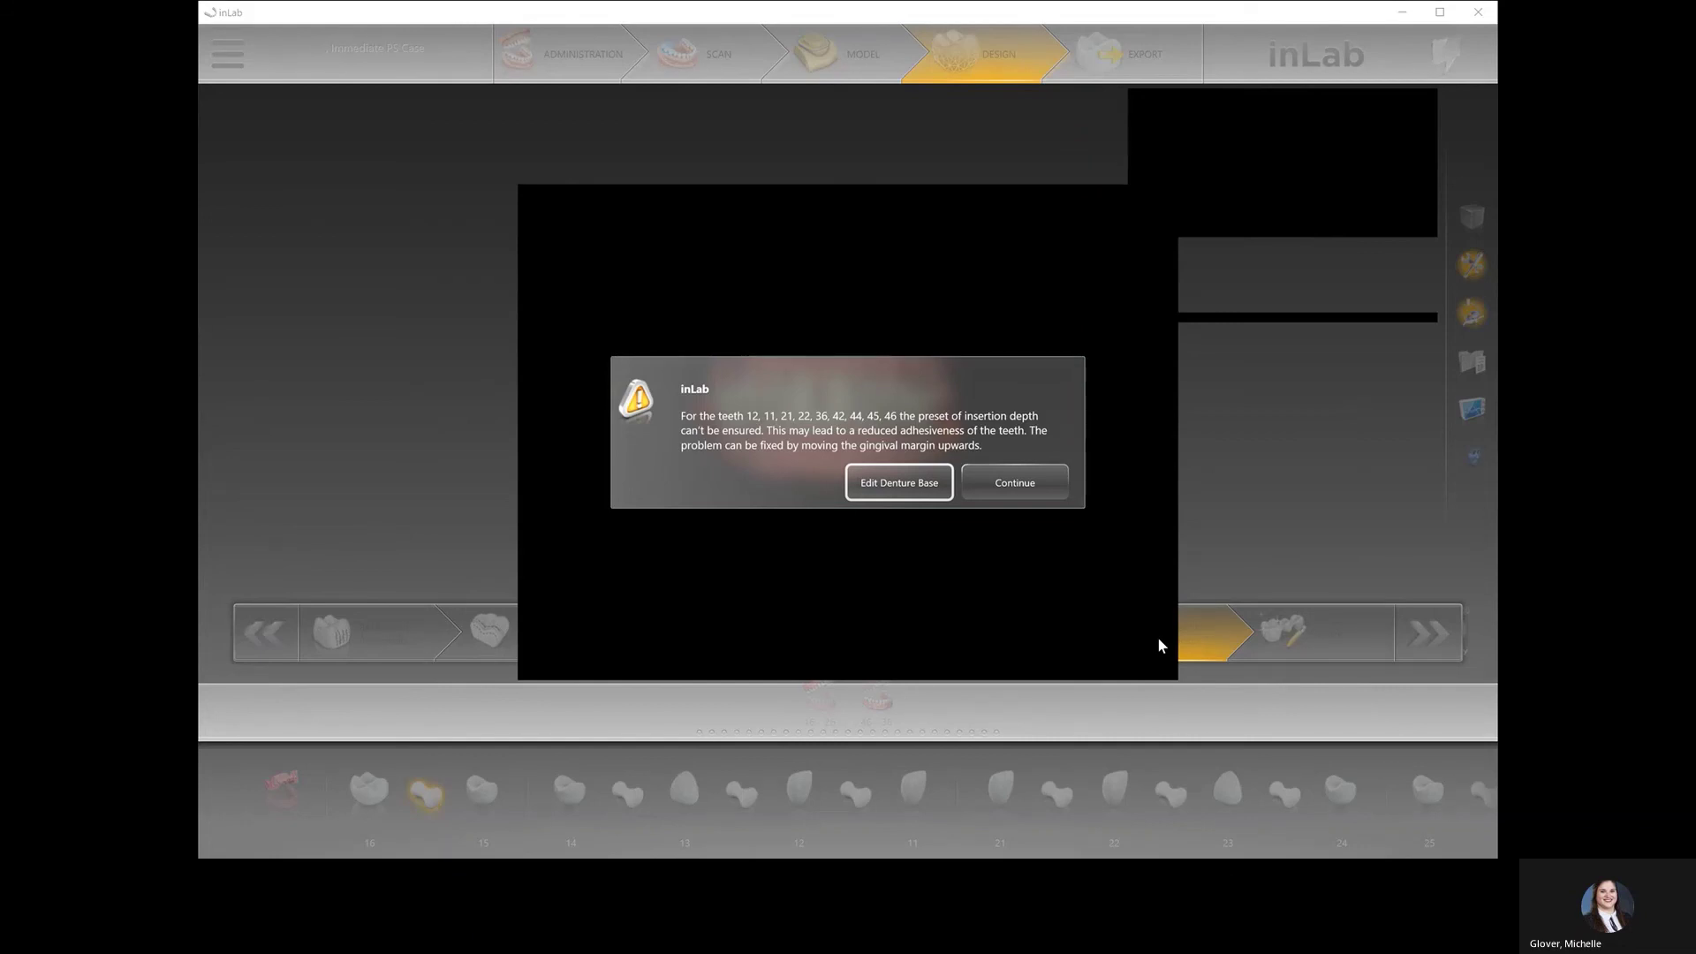
click(1027, 484)
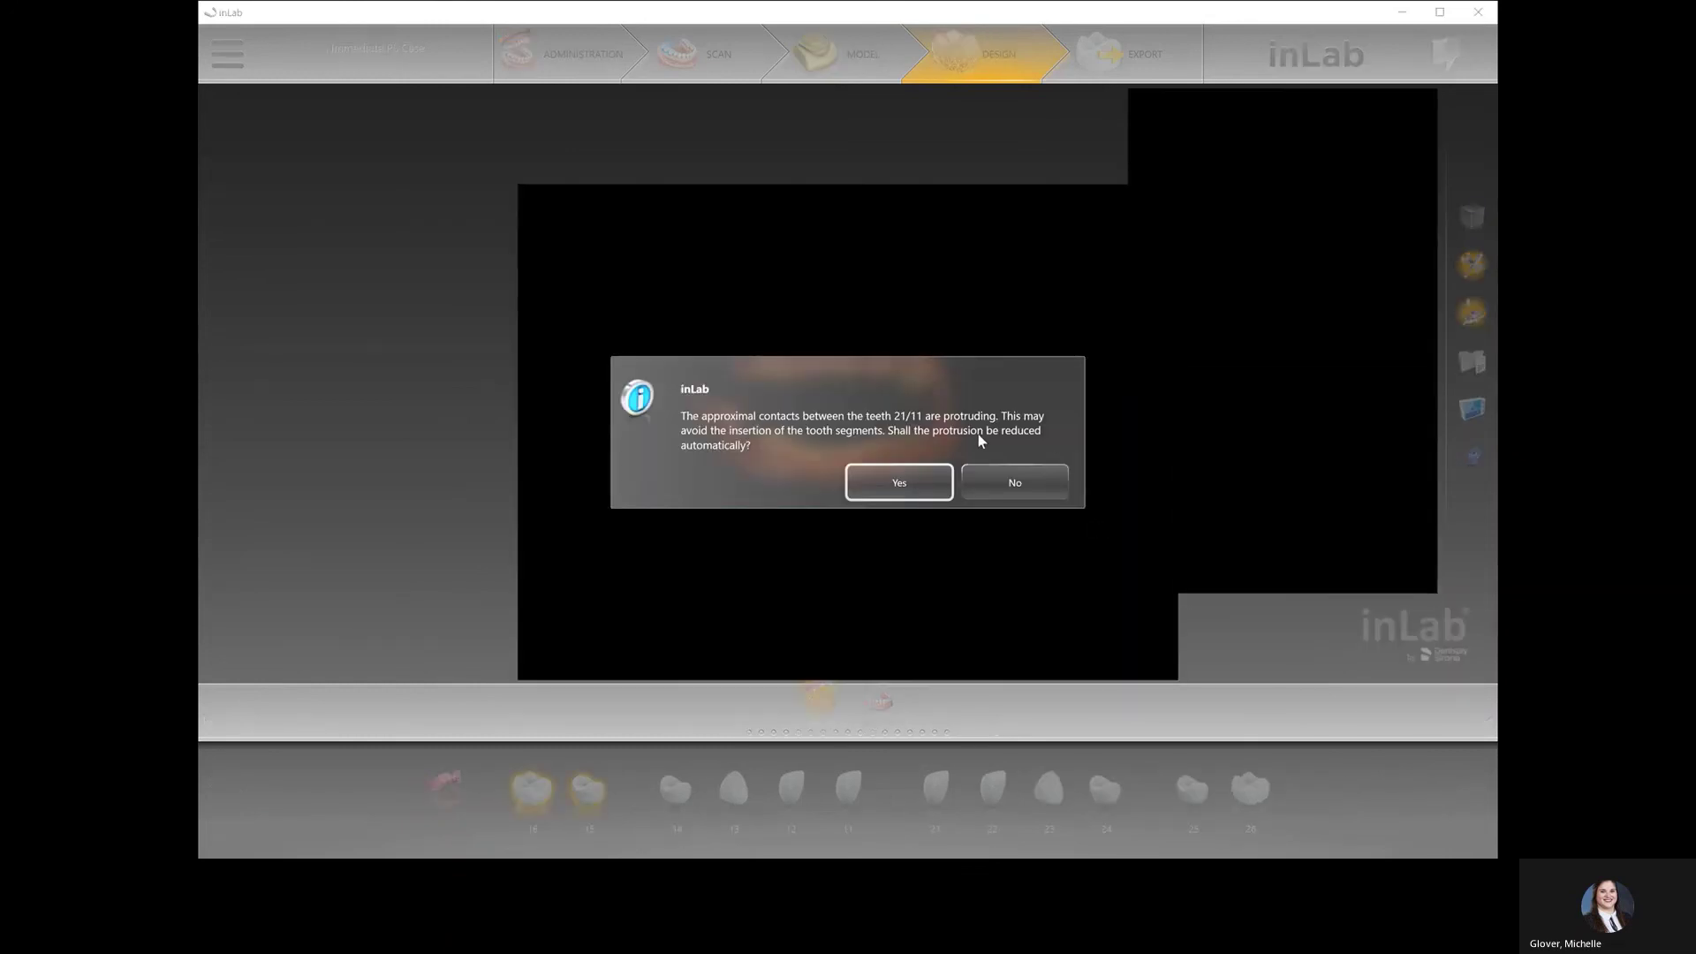
click(929, 486)
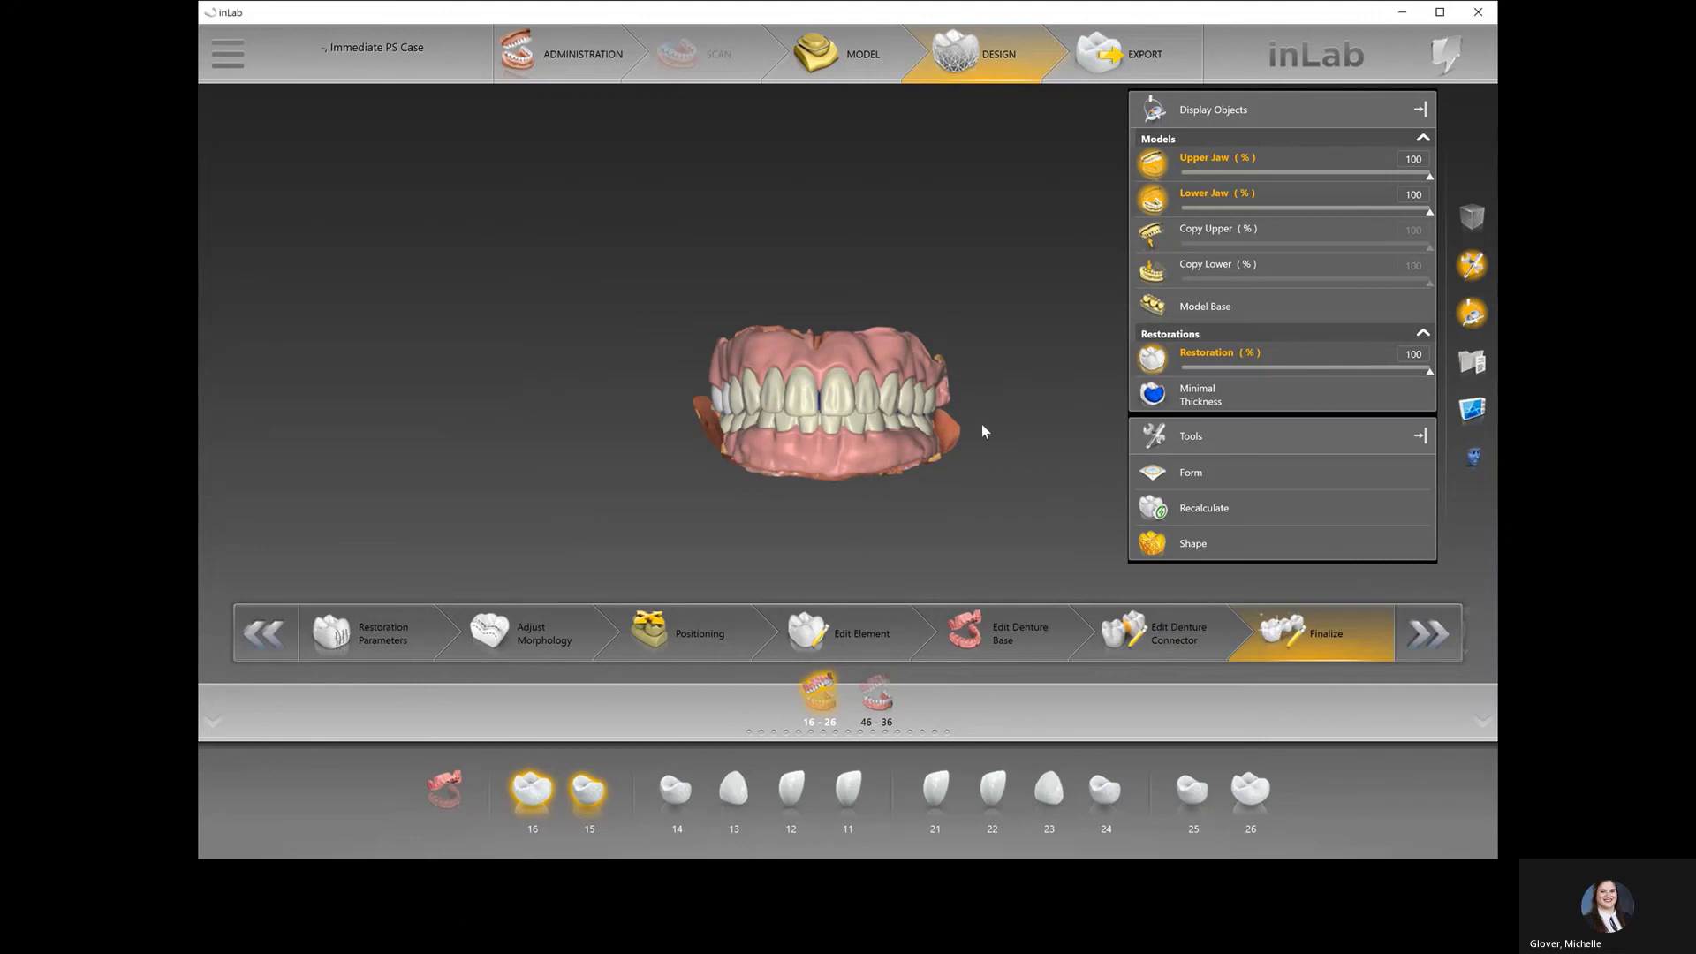
right_drag(980, 432, 1055, 459)
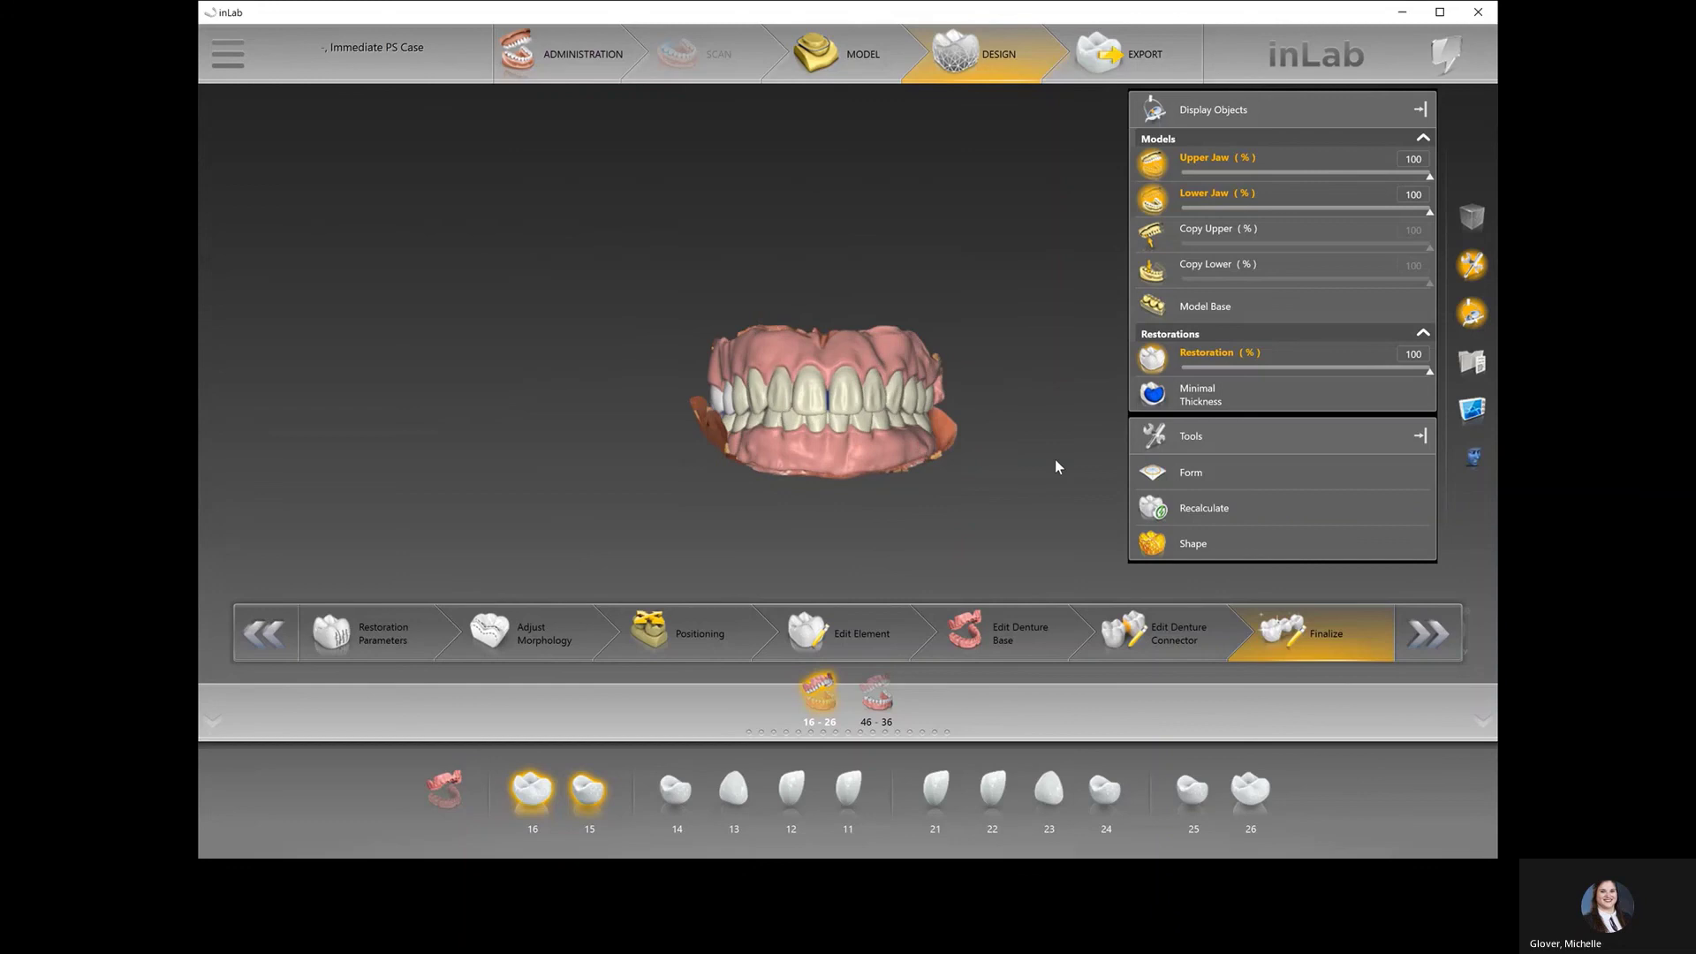
- Proceed to the export preview and examine the tooth segments 16–15 and 14–11 from several angles
click(1442, 644)
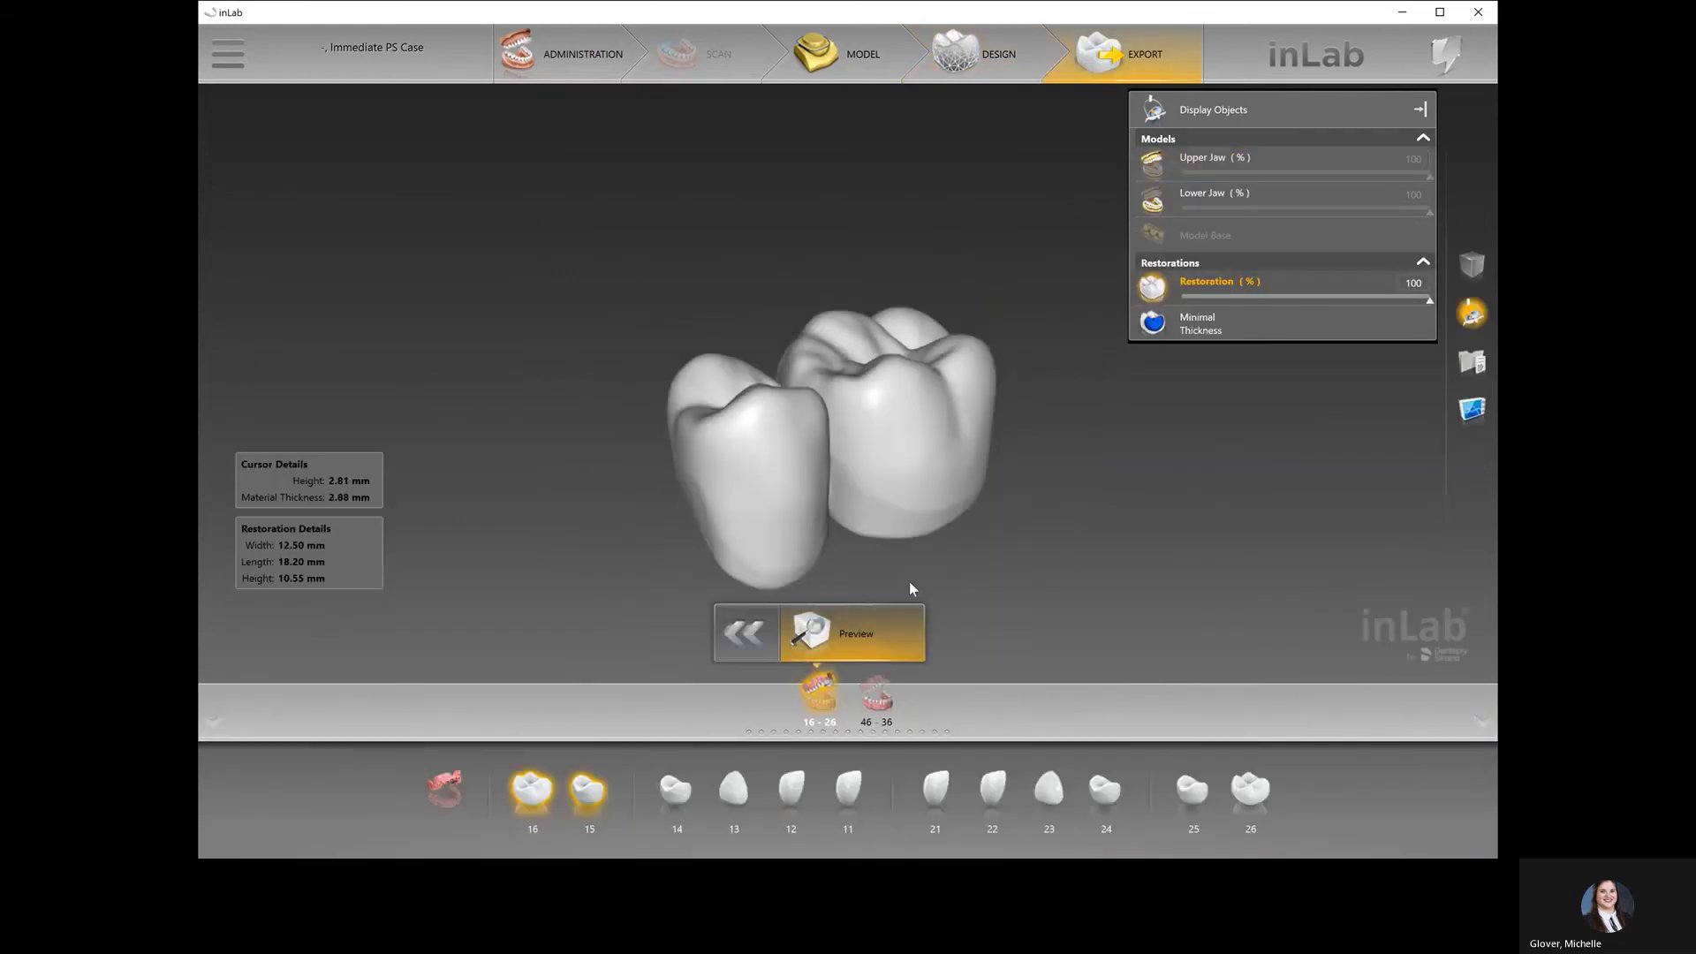
scroll(918, 560, down, 3)
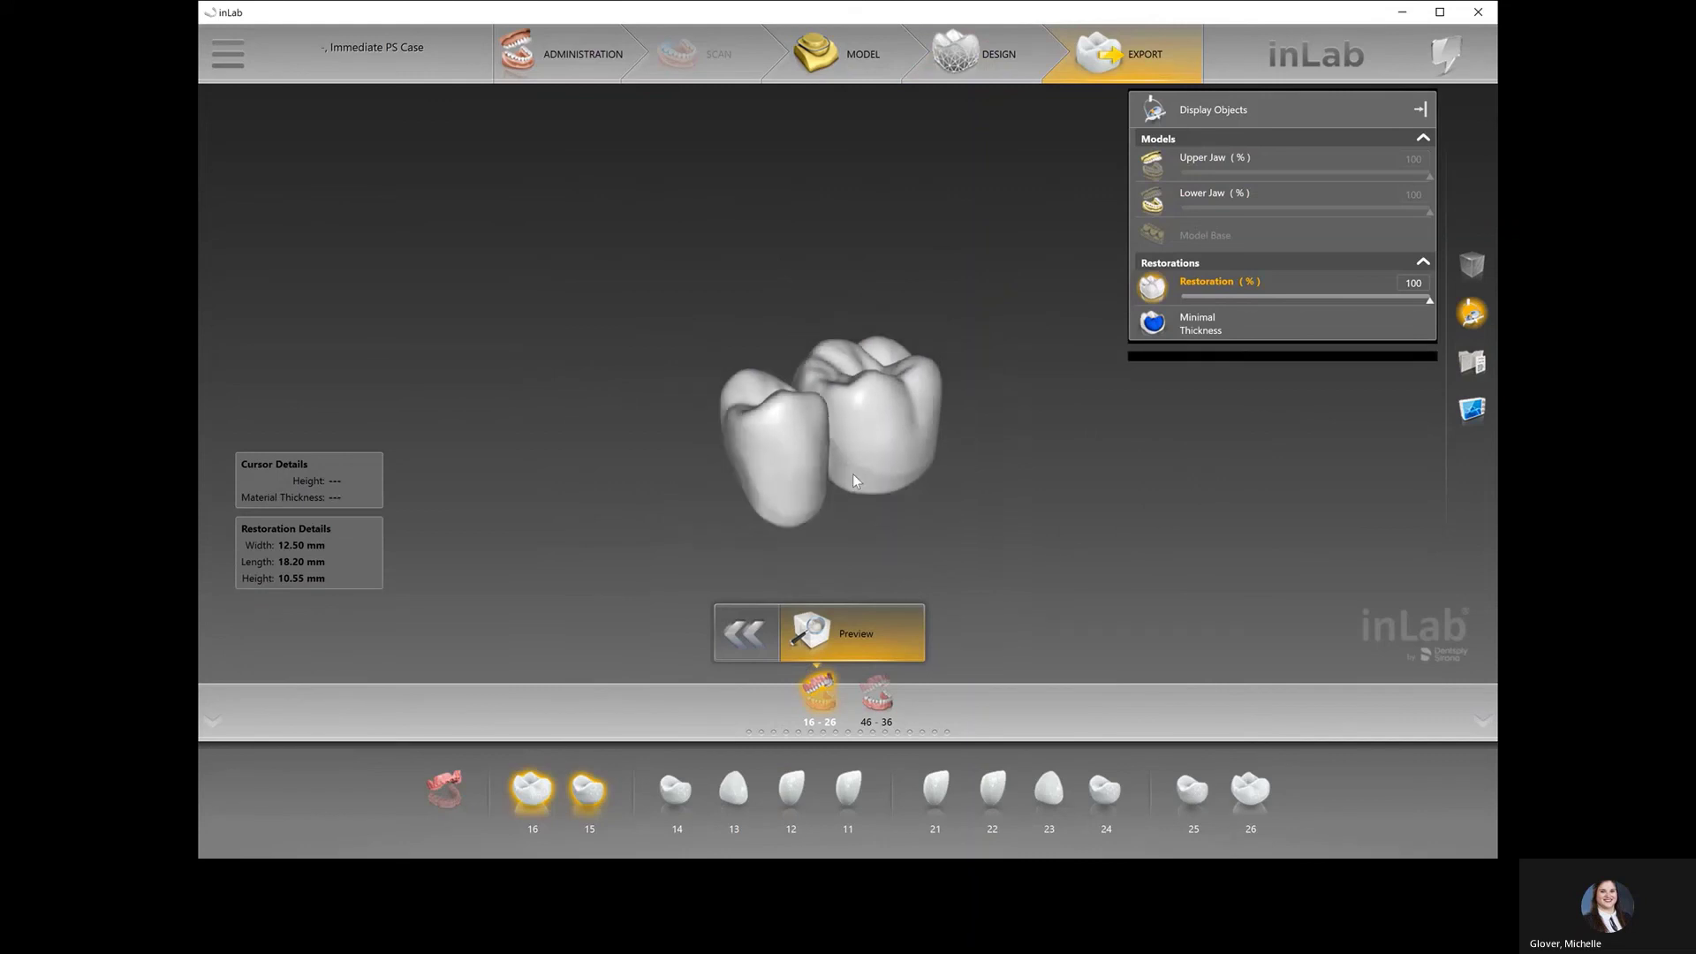
drag(853, 481, 939, 632)
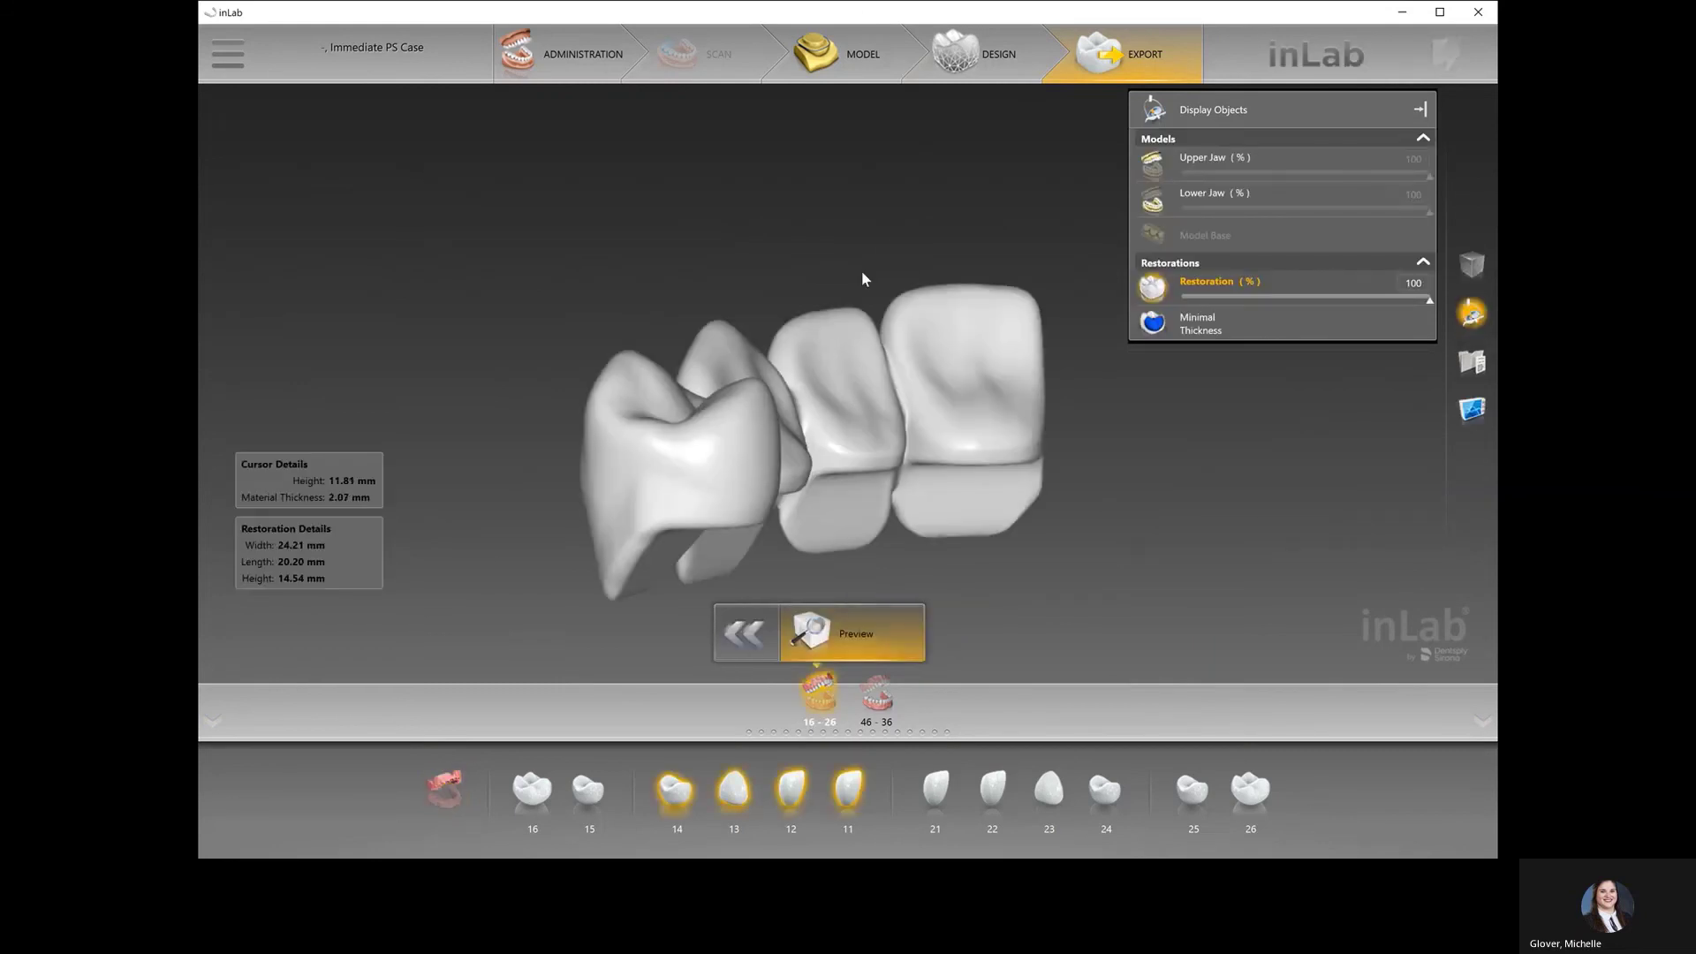
drag(872, 456, 961, 719)
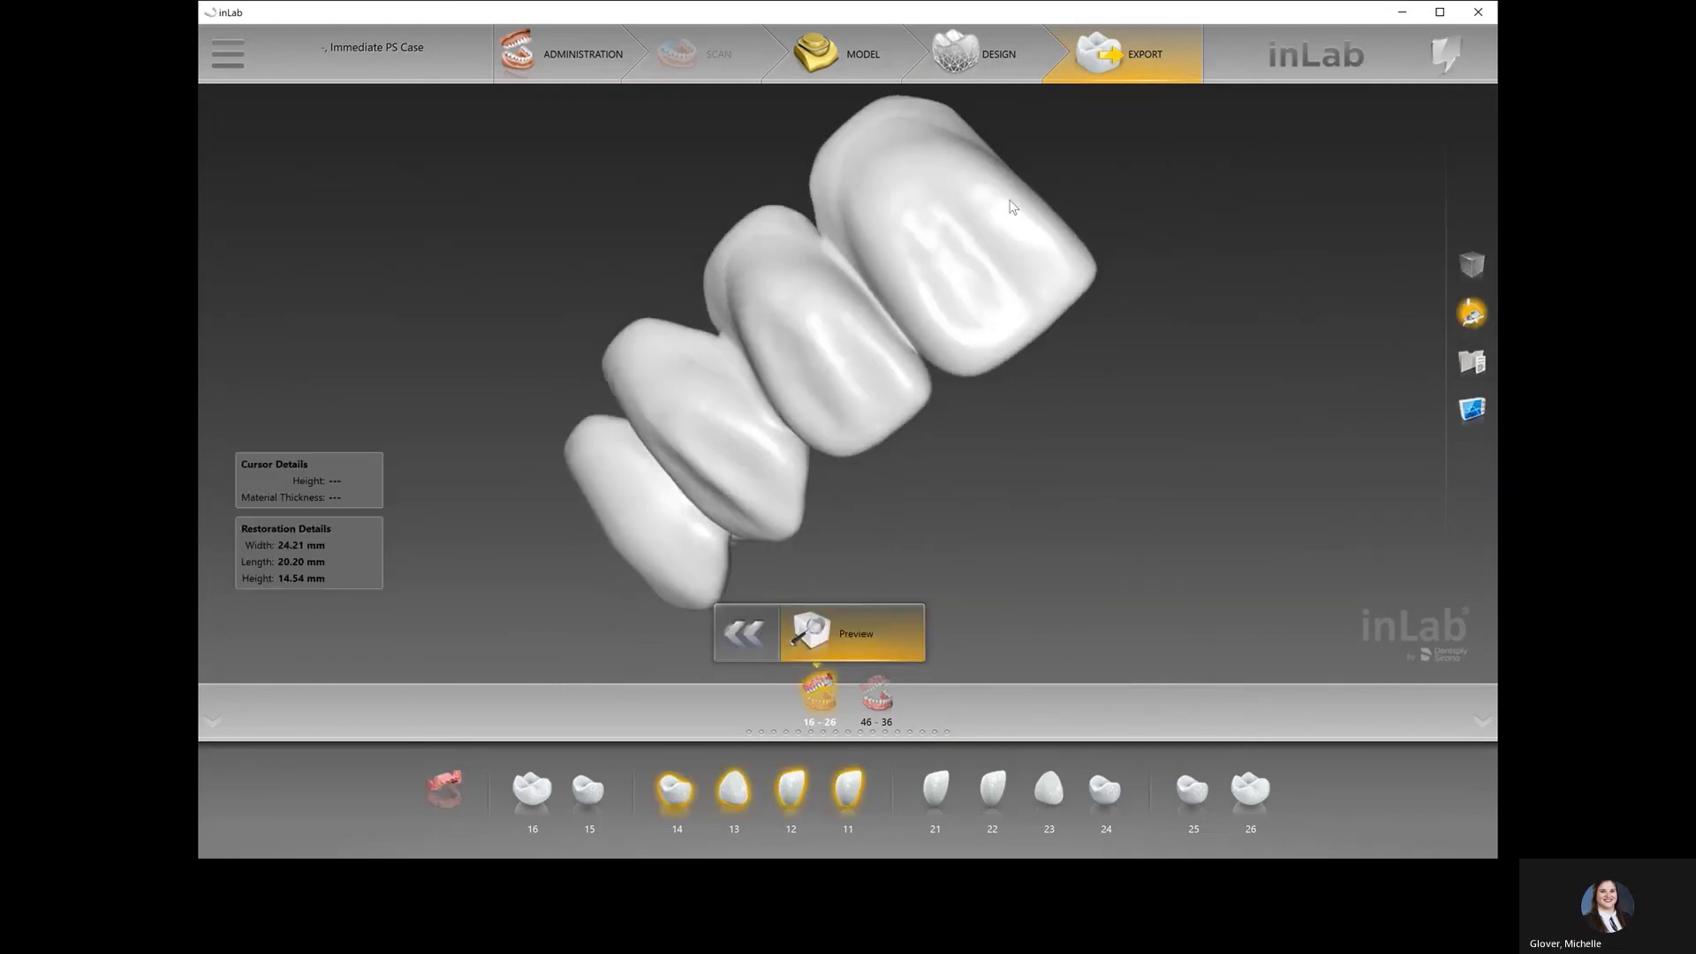
drag(1242, 325, 1238, 443)
drag(1320, 519, 1327, 532)
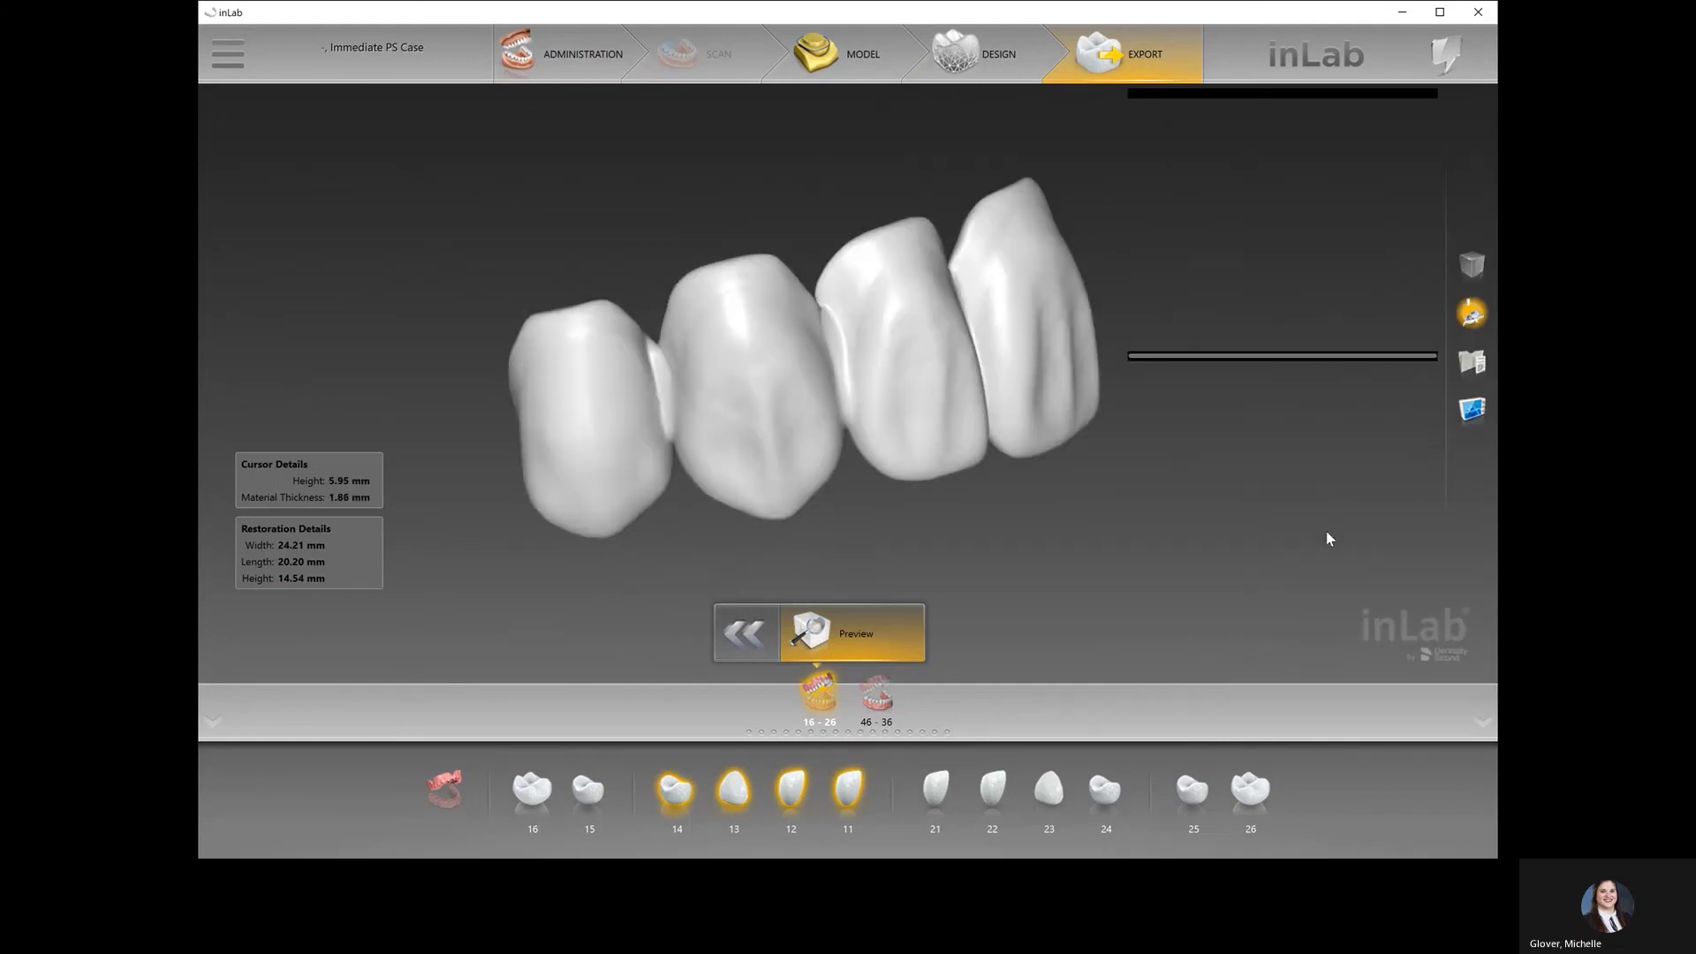